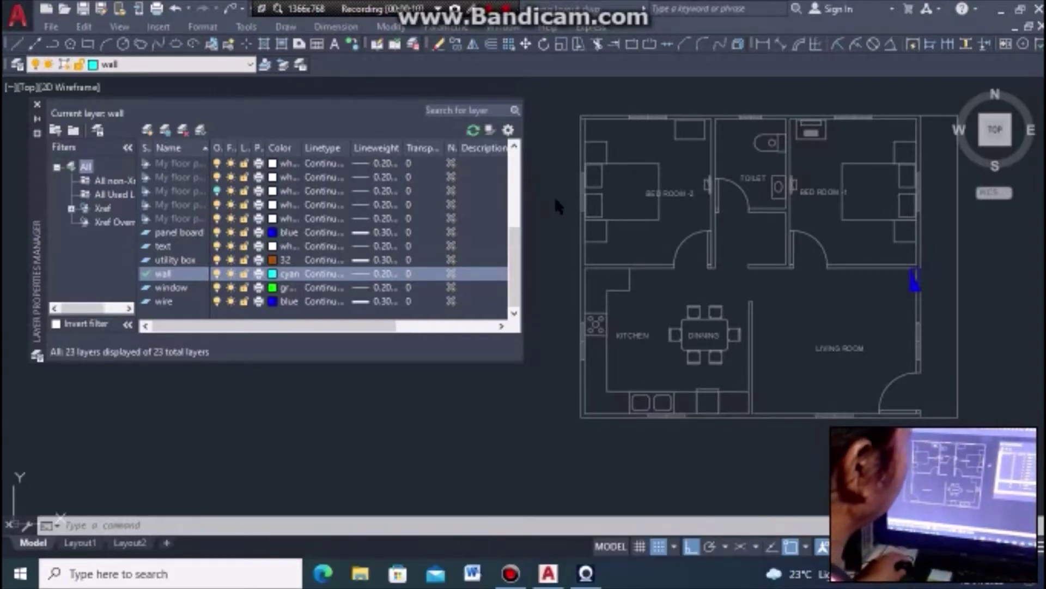
Create a new layer named lamp in the Layer Properties Manager
{"action": "scroll", "coordinate": [548, 267], "scroll_direction": "down", "scroll_amount": 2}
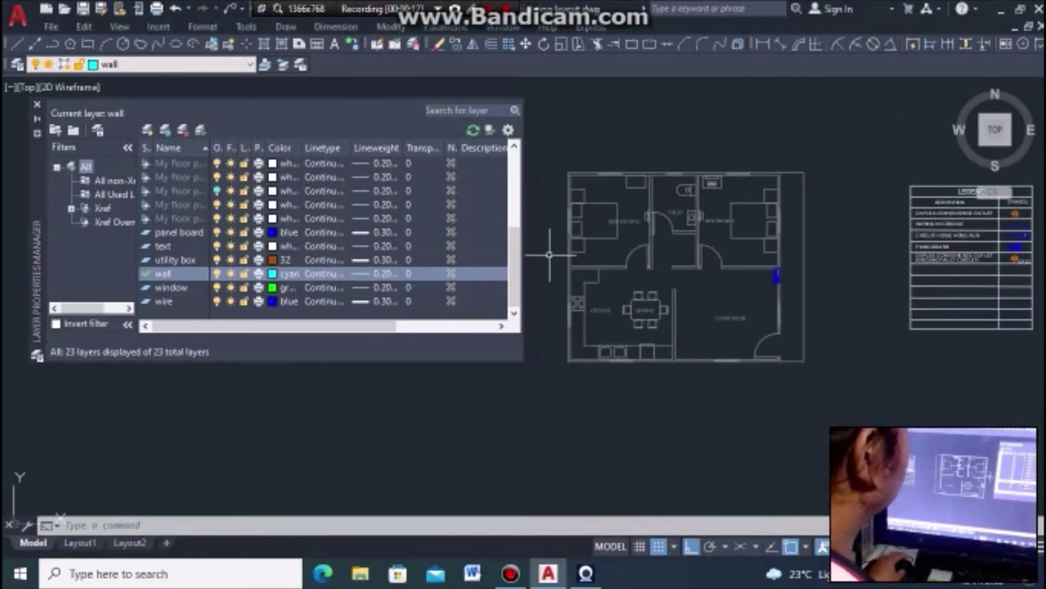
{"action": "scroll", "coordinate": [549, 254], "scroll_direction": "up", "scroll_amount": 2}
{"action": "scroll", "coordinate": [539, 250], "scroll_direction": "down", "scroll_amount": 2}
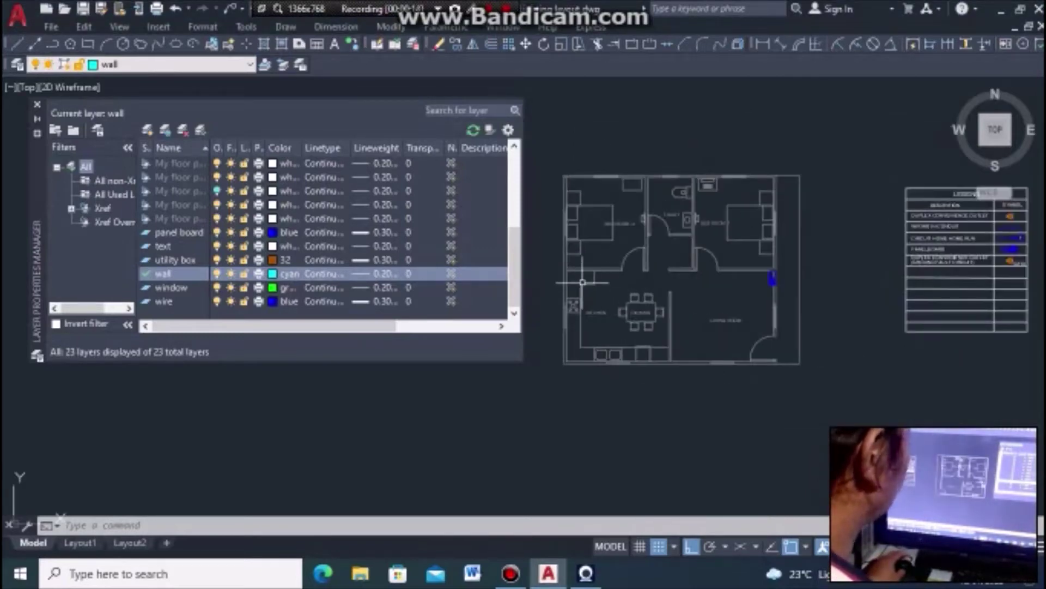
{"action": "scroll", "coordinate": [549, 258], "scroll_direction": "up", "scroll_amount": 2}
{"action": "scroll", "coordinate": [551, 234], "scroll_direction": "down", "scroll_amount": 1}
{"action": "scroll", "coordinate": [548, 234], "scroll_direction": "down", "scroll_amount": 1}
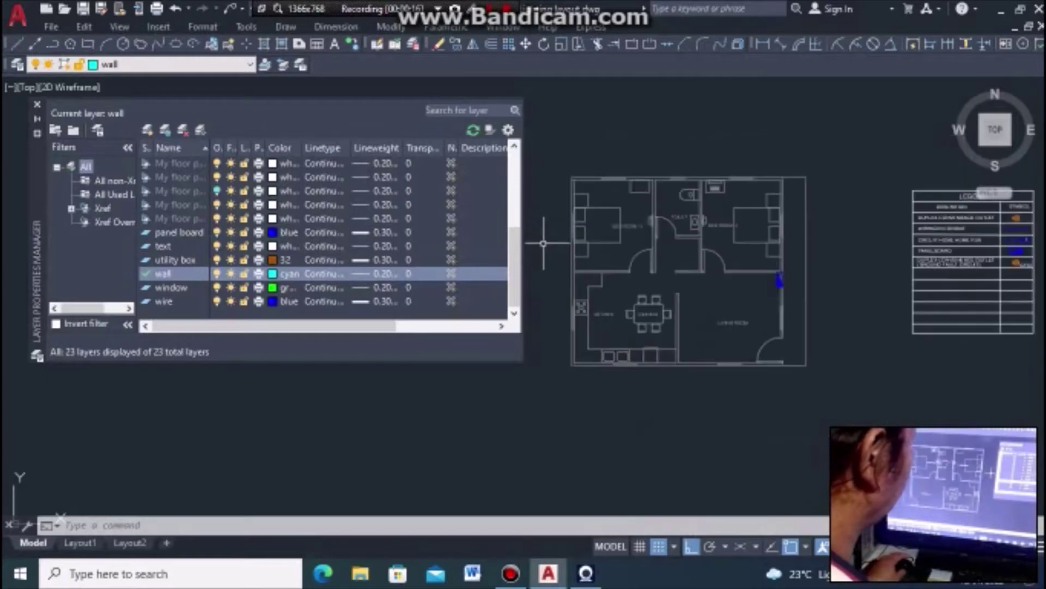
{"action": "scroll", "coordinate": [755, 307], "scroll_direction": "up", "scroll_amount": 2}
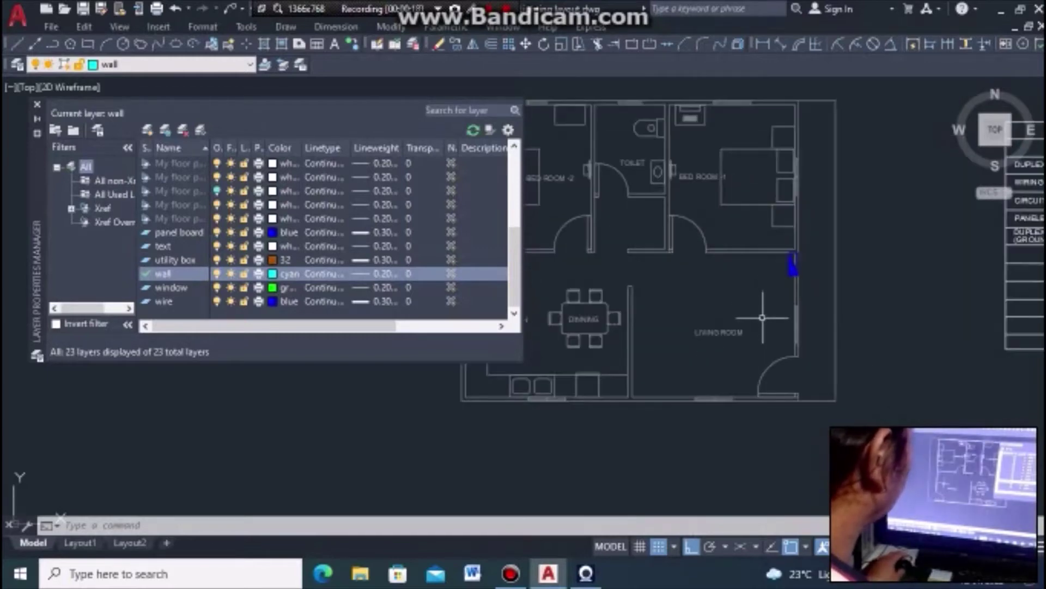
{"action": "scroll", "coordinate": [678, 271], "scroll_direction": "down", "scroll_amount": 2}
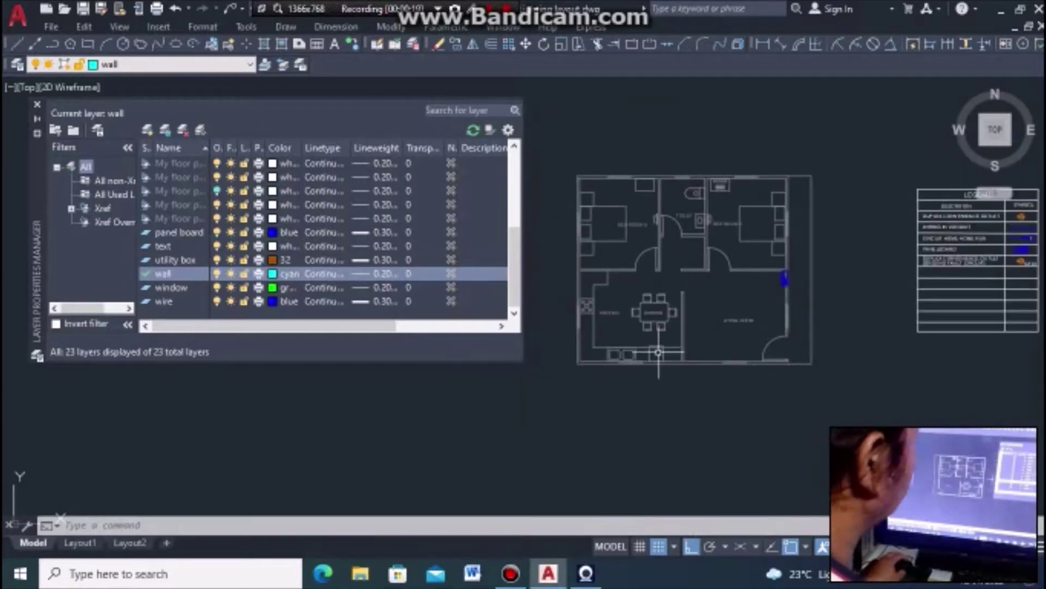
{"action": "scroll", "coordinate": [723, 305], "scroll_direction": "up", "scroll_amount": 3}
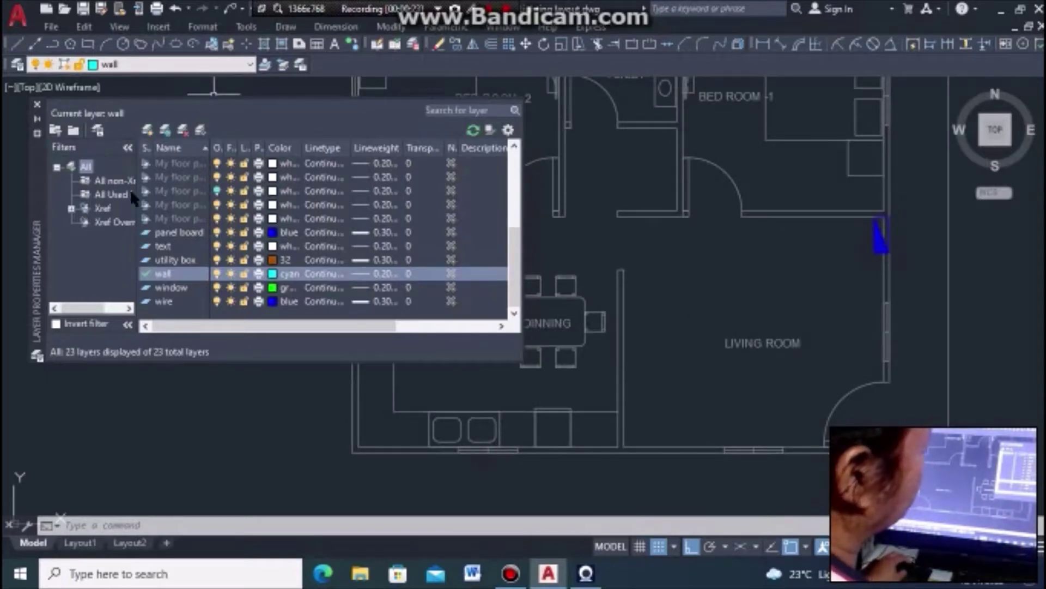
{"action": "left_click", "coordinate": [148, 130]}
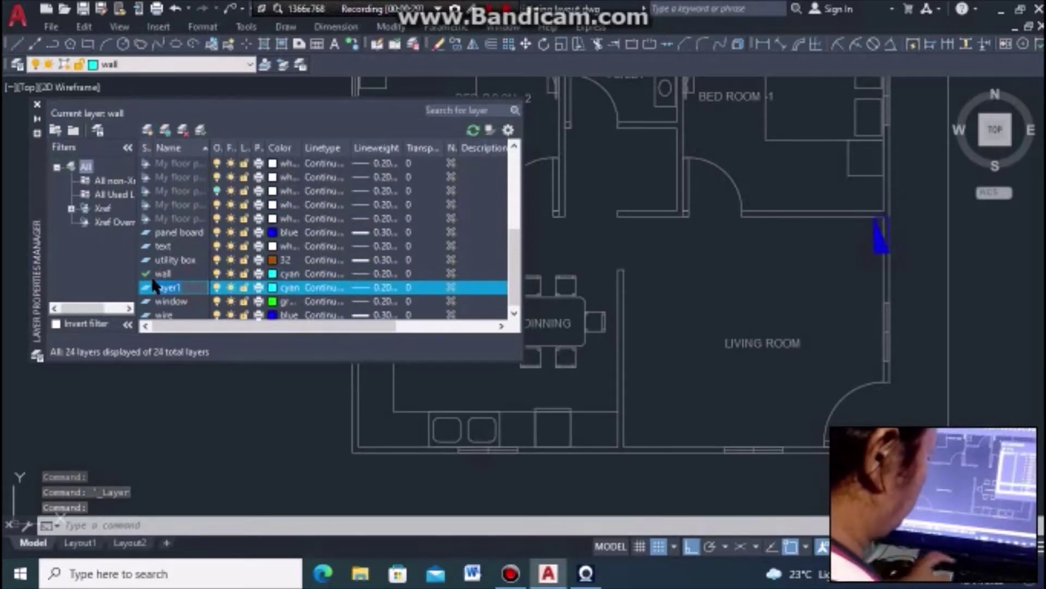
{"action": "key", "text": "BackSpace"}
{"action": "type", "text": "lami"}
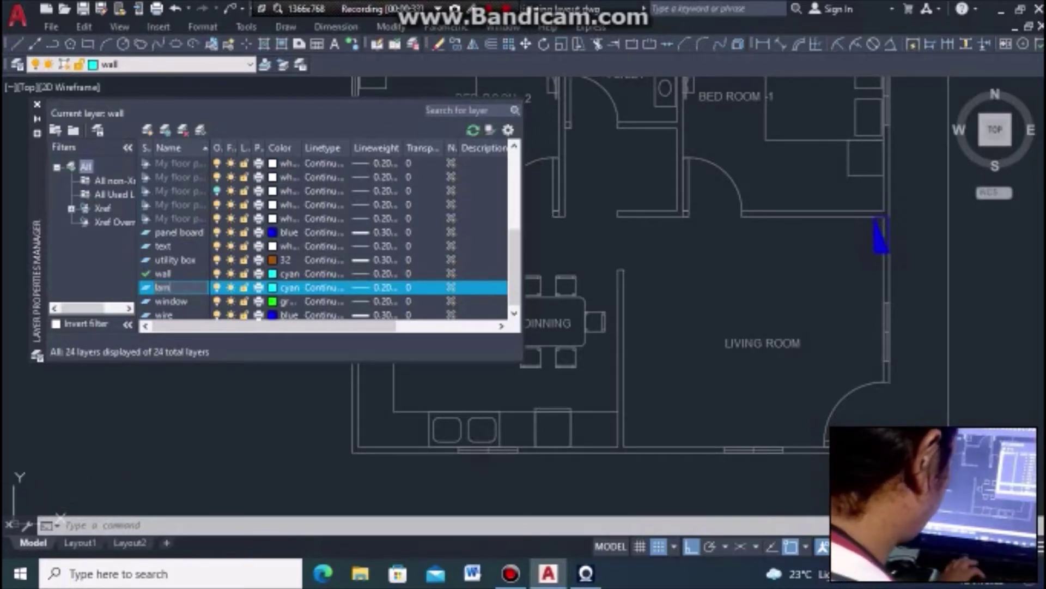
{"action": "type", "text": "p"}
{"action": "key", "text": "Return"}
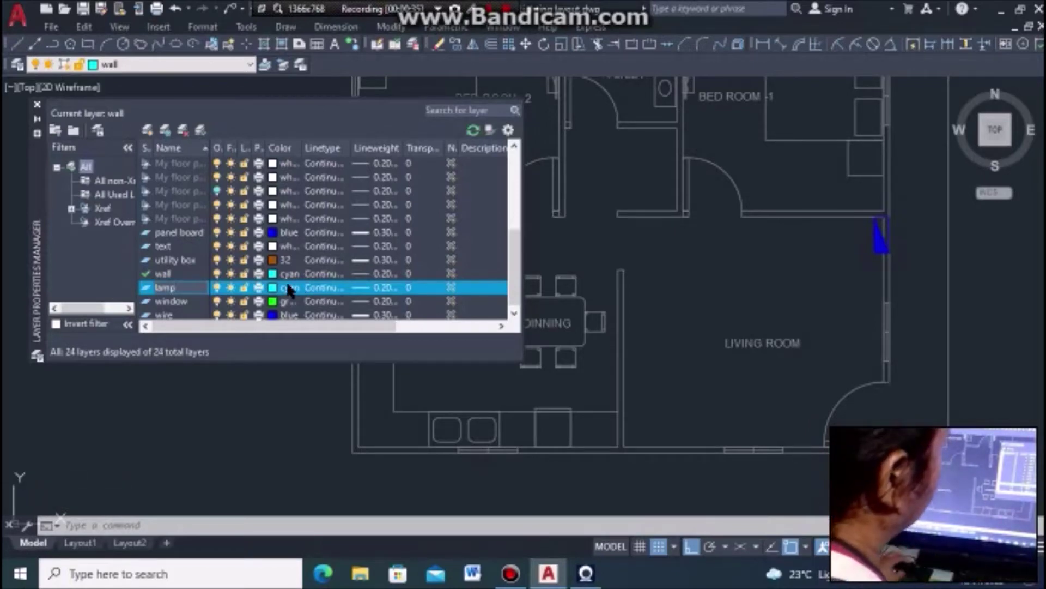
Give the lamp layer a yellow colour and a 0.35 mm lineweight
{"action": "left_click", "coordinate": [284, 289]}
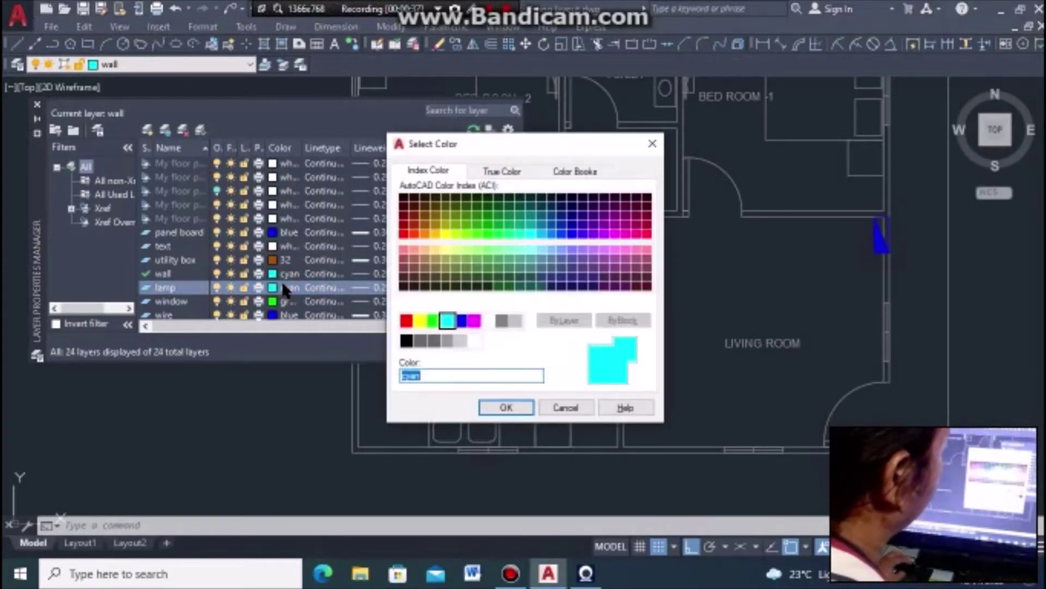
{"action": "left_click", "coordinate": [420, 321]}
{"action": "left_click", "coordinate": [510, 404]}
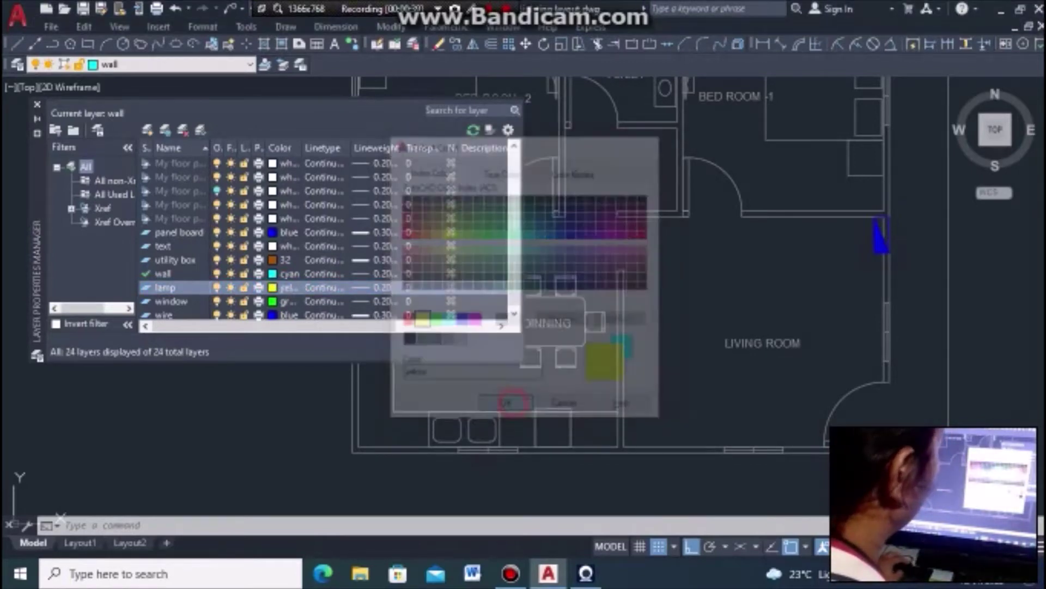
{"action": "left_click", "coordinate": [360, 289]}
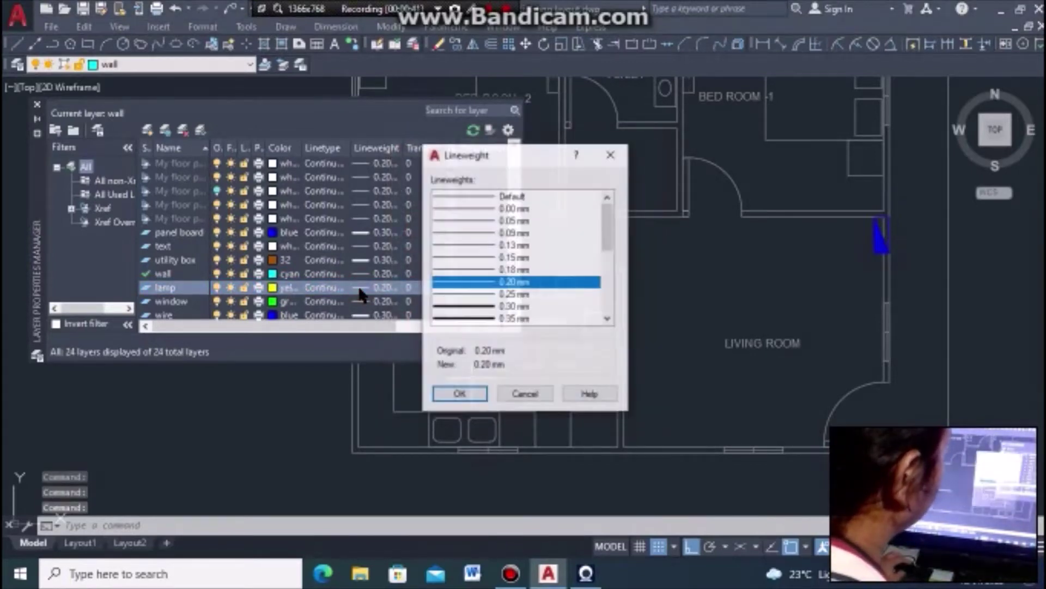
{"action": "left_click", "coordinate": [510, 316]}
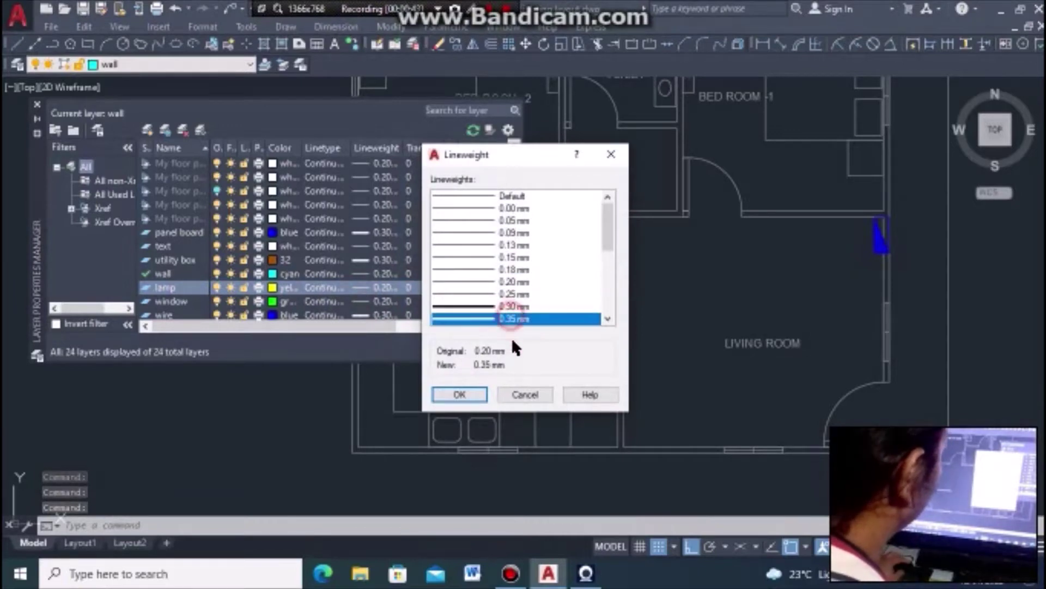
{"action": "left_click", "coordinate": [463, 392]}
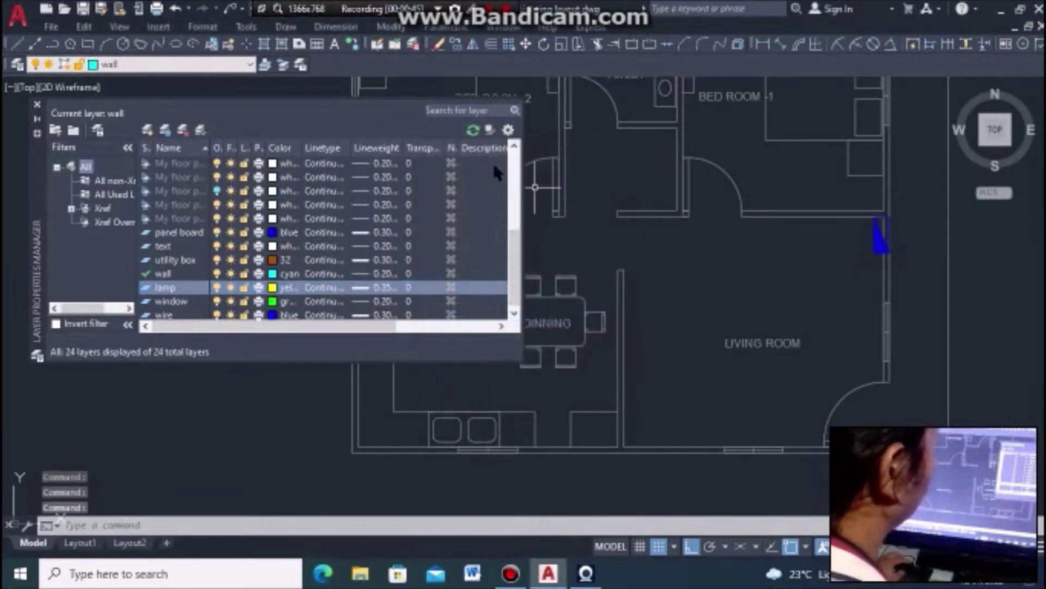
Close the layer manager and make lamp the current layer
{"action": "left_click", "coordinate": [37, 103]}
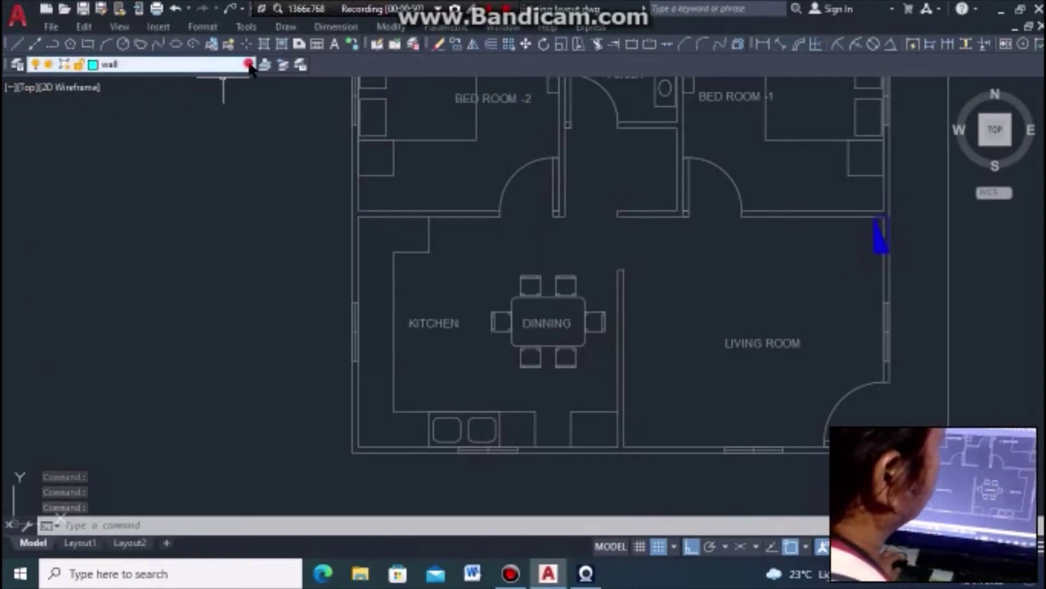
{"action": "left_click", "coordinate": [249, 64]}
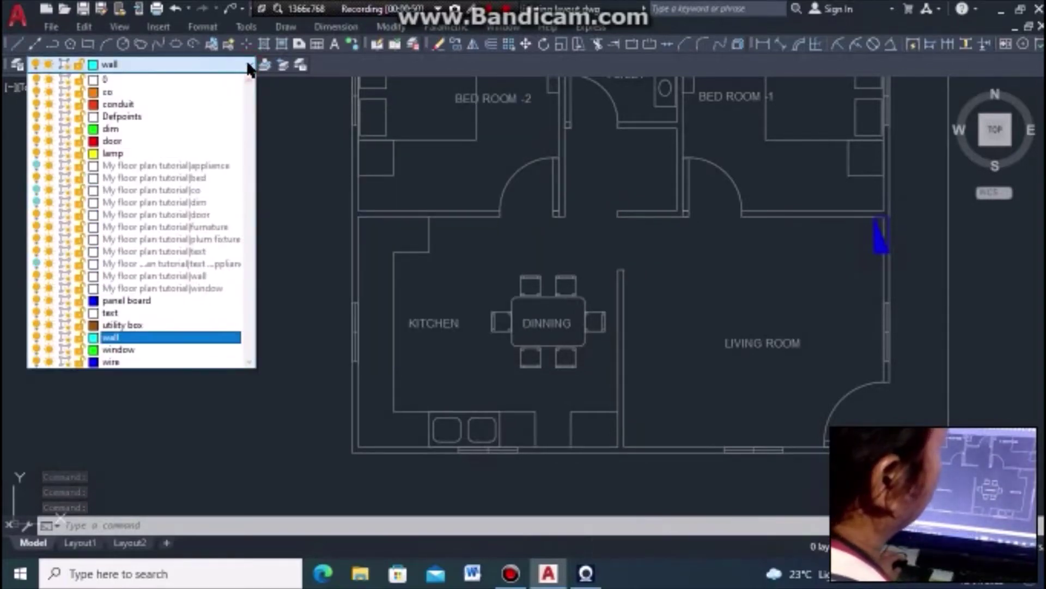
{"action": "left_click", "coordinate": [137, 156]}
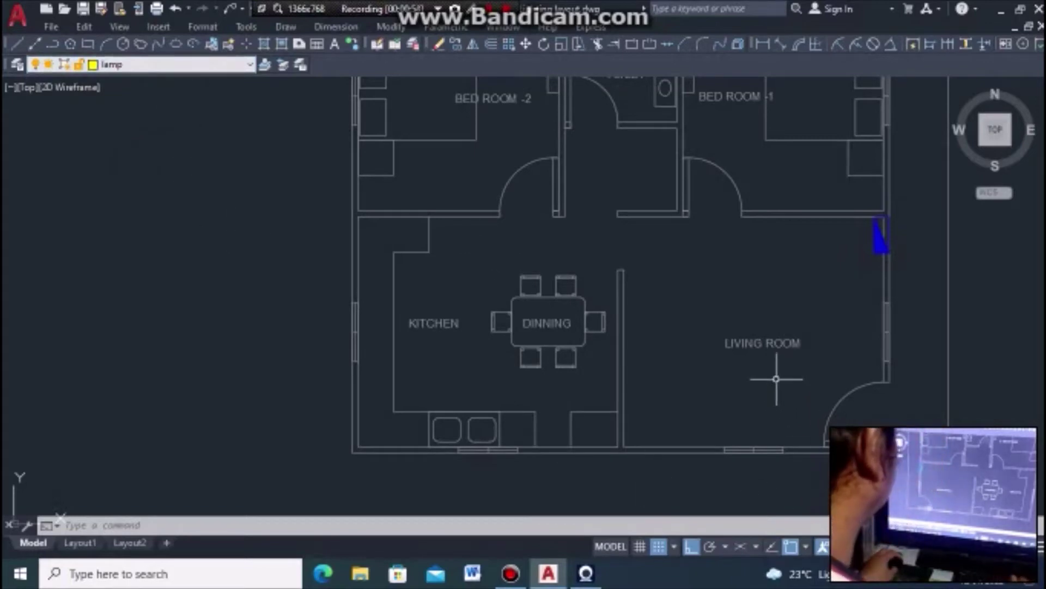
{"action": "scroll", "coordinate": [763, 305], "scroll_direction": "up", "scroll_amount": 2}
{"action": "scroll", "coordinate": [619, 252], "scroll_direction": "down", "scroll_amount": 2}
{"action": "scroll", "coordinate": [616, 261], "scroll_direction": "up", "scroll_amount": 2}
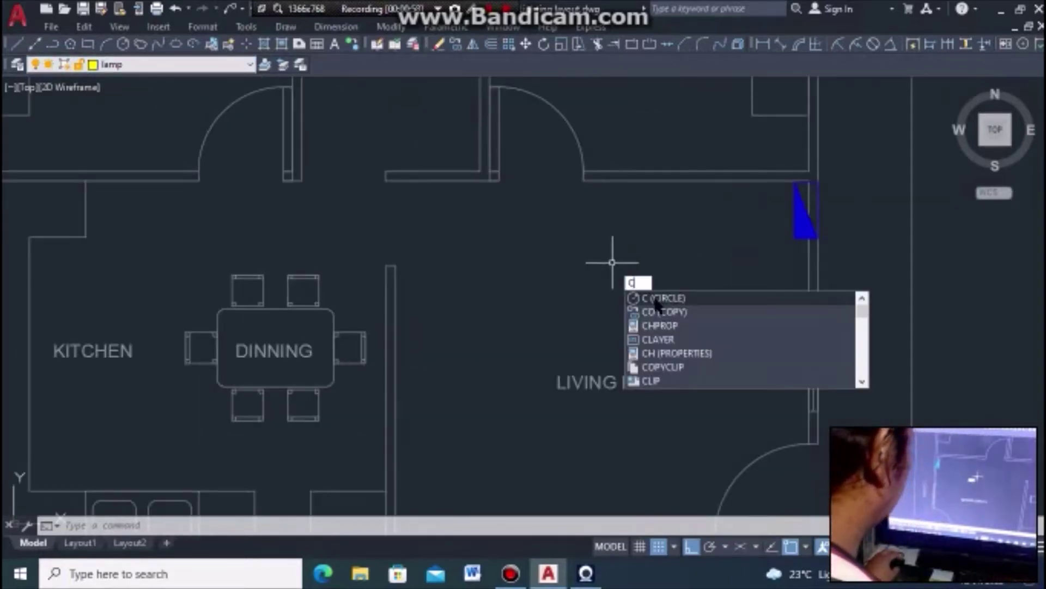
Draw a circle of radius 100 near the top of the living room
{"action": "left_click", "coordinate": [654, 299]}
{"action": "left_click", "coordinate": [594, 239]}
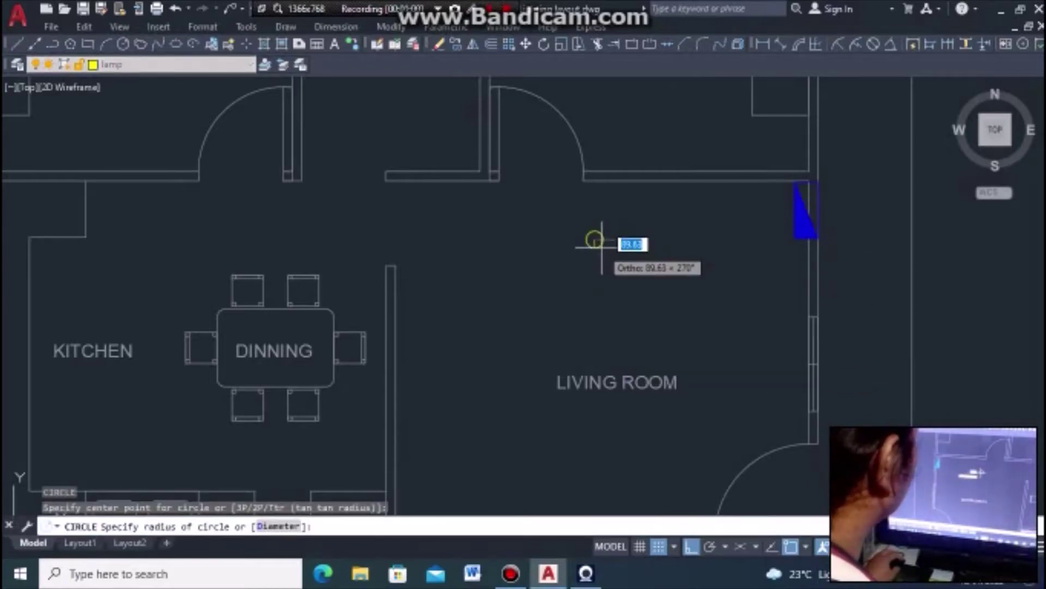
{"action": "type", "text": "100"}
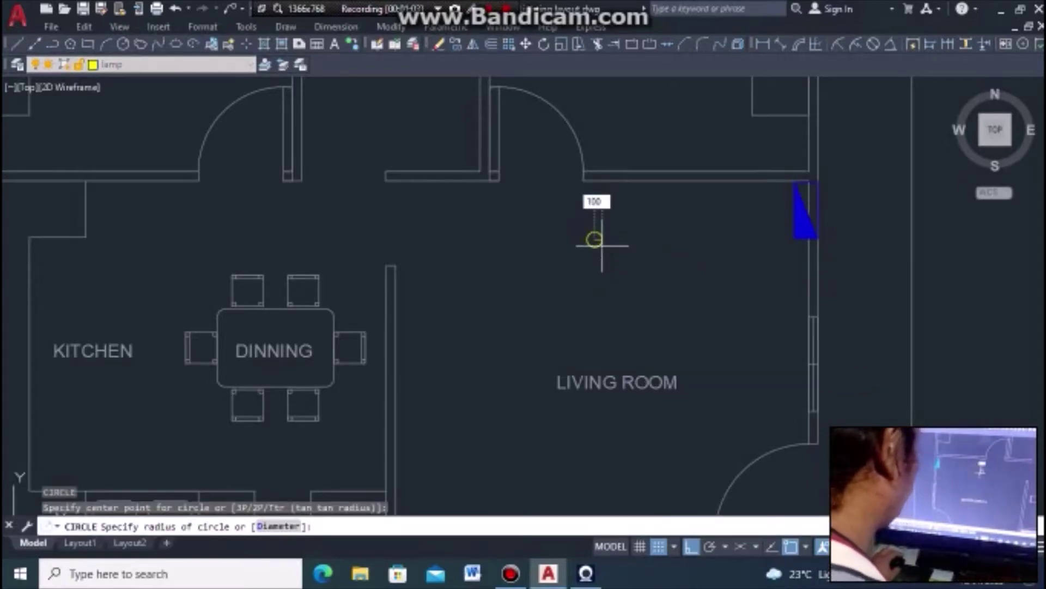
{"action": "key", "text": "Return"}
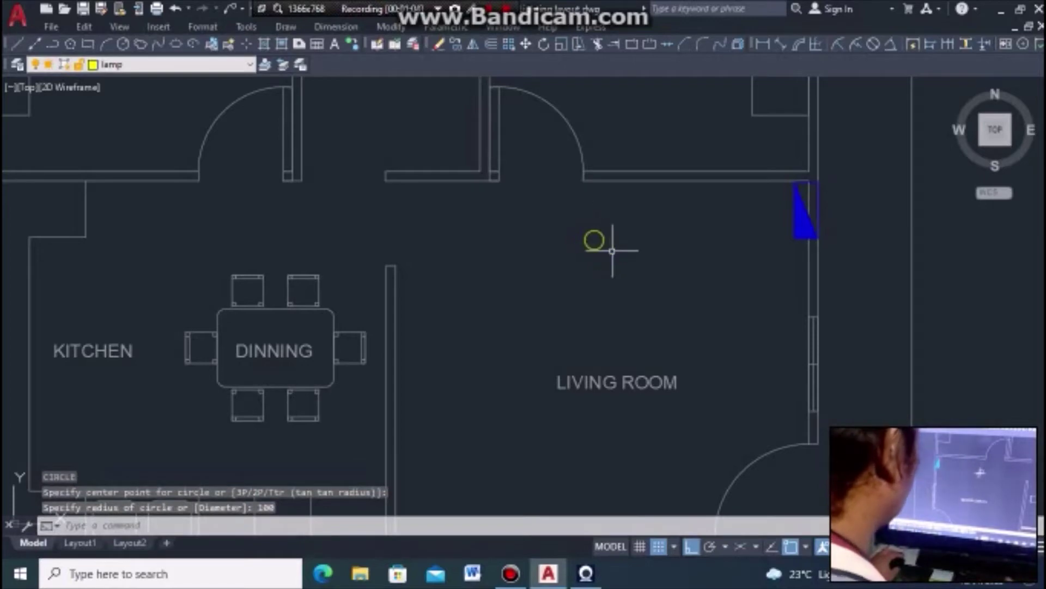
{"action": "scroll", "coordinate": [605, 251], "scroll_direction": "up", "scroll_amount": 4}
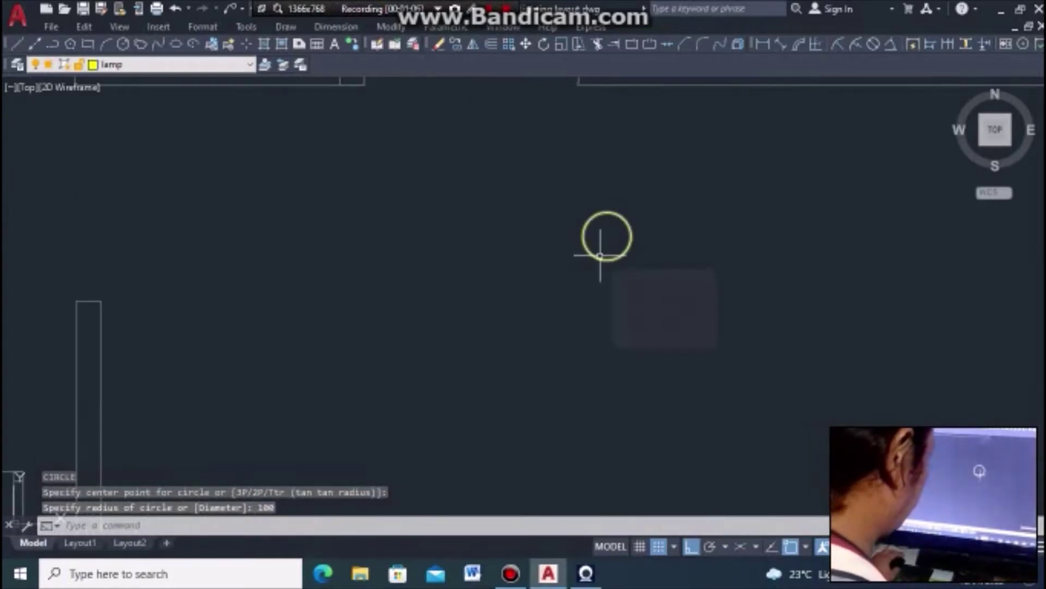
Draw a 200-long vertical line upward from the circle centre
{"action": "type", "text": "l"}
{"action": "key", "text": "Return"}
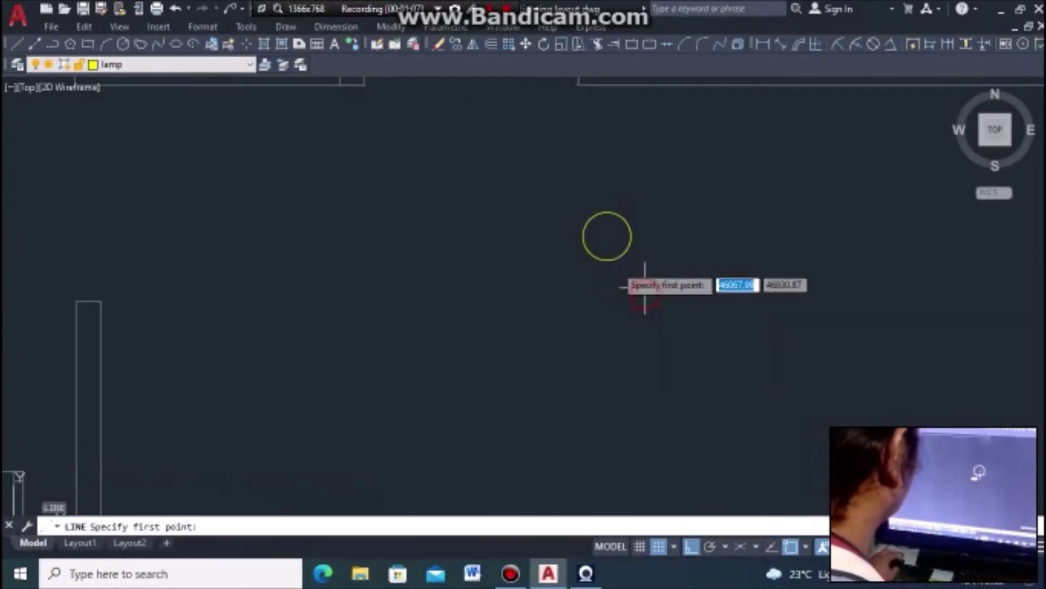
{"action": "left_click", "coordinate": [607, 235]}
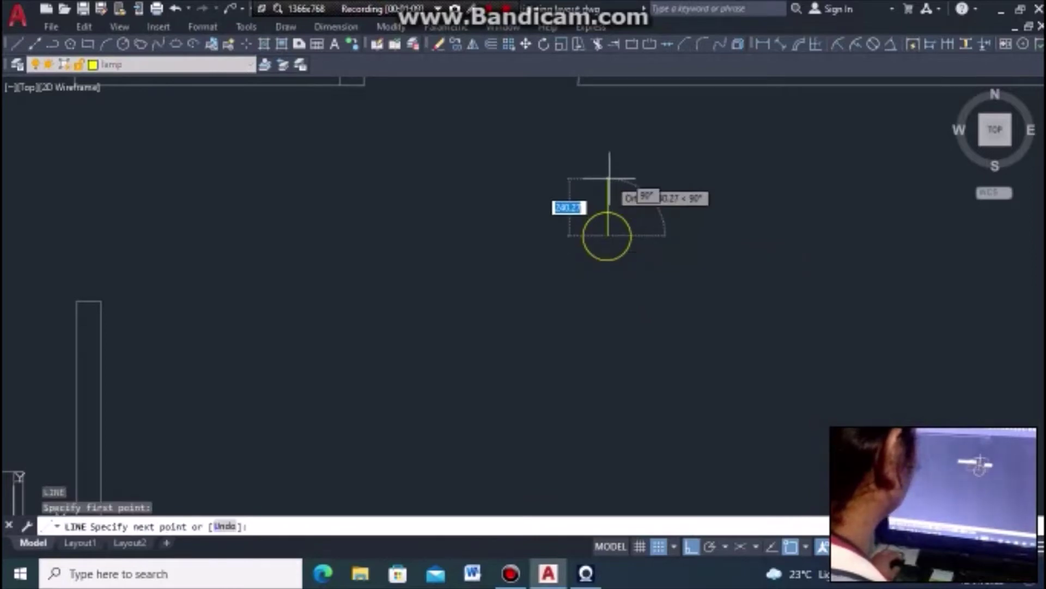
{"action": "type", "text": "200"}
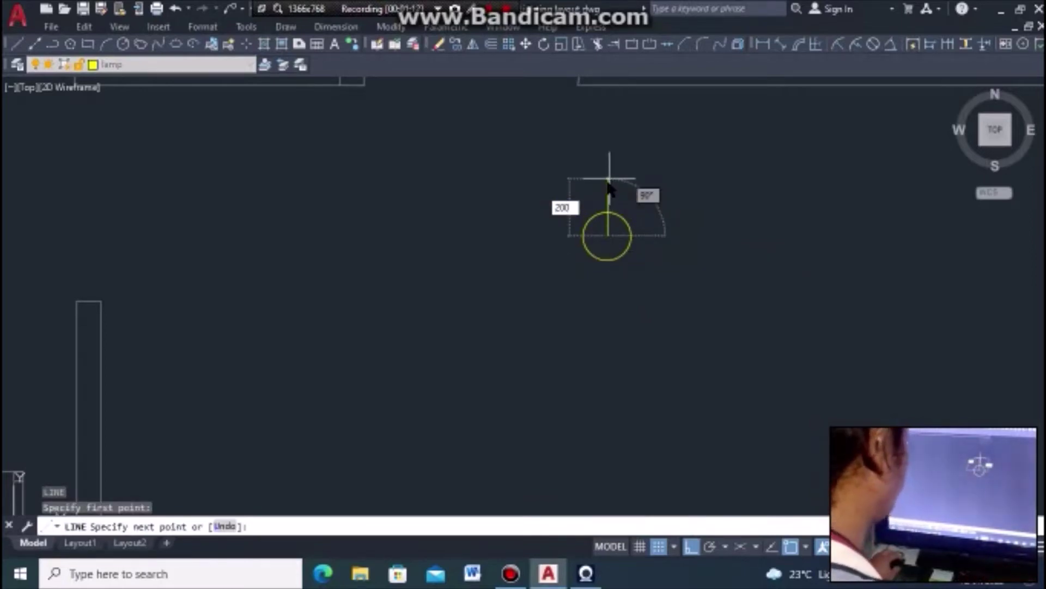
{"action": "key", "text": "Return"}
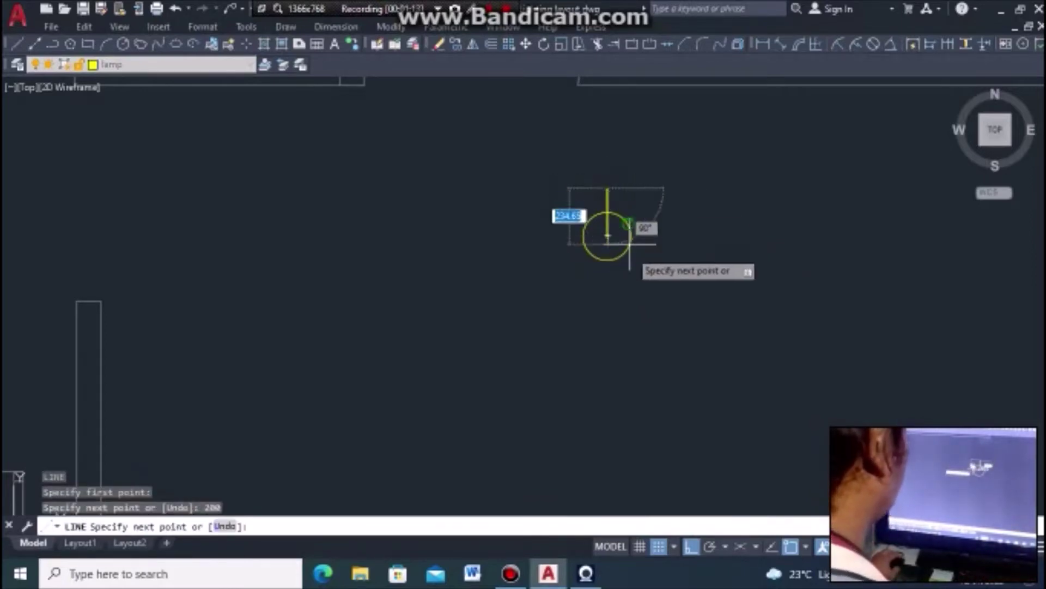
{"action": "key", "text": "Escape"}
{"action": "scroll", "coordinate": [608, 249], "scroll_direction": "up", "scroll_amount": 2}
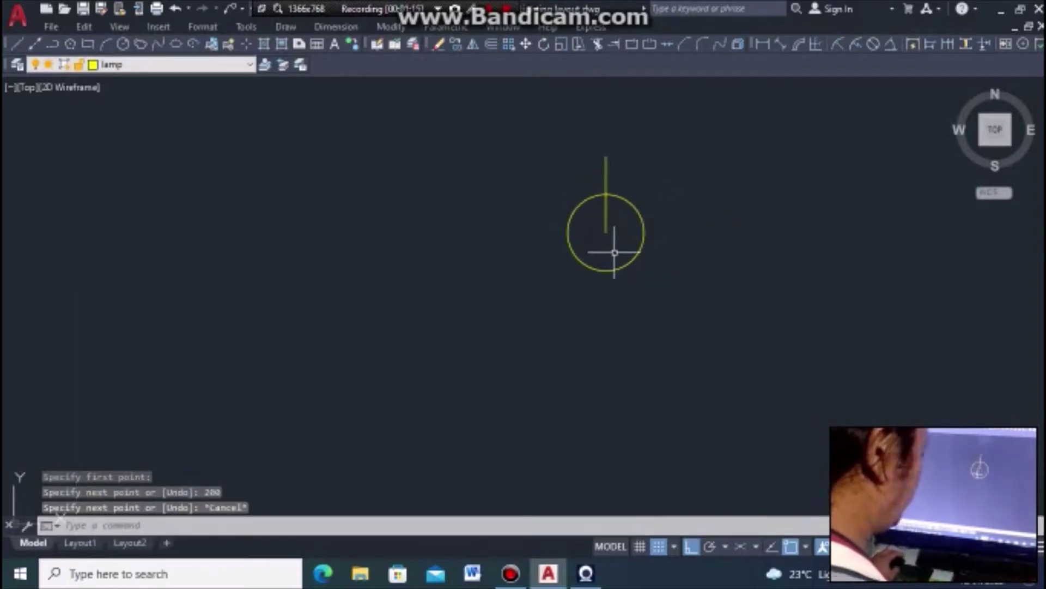
Polar-array the vertical line into 4 items around the circle centre
{"action": "type", "text": "cAR"}
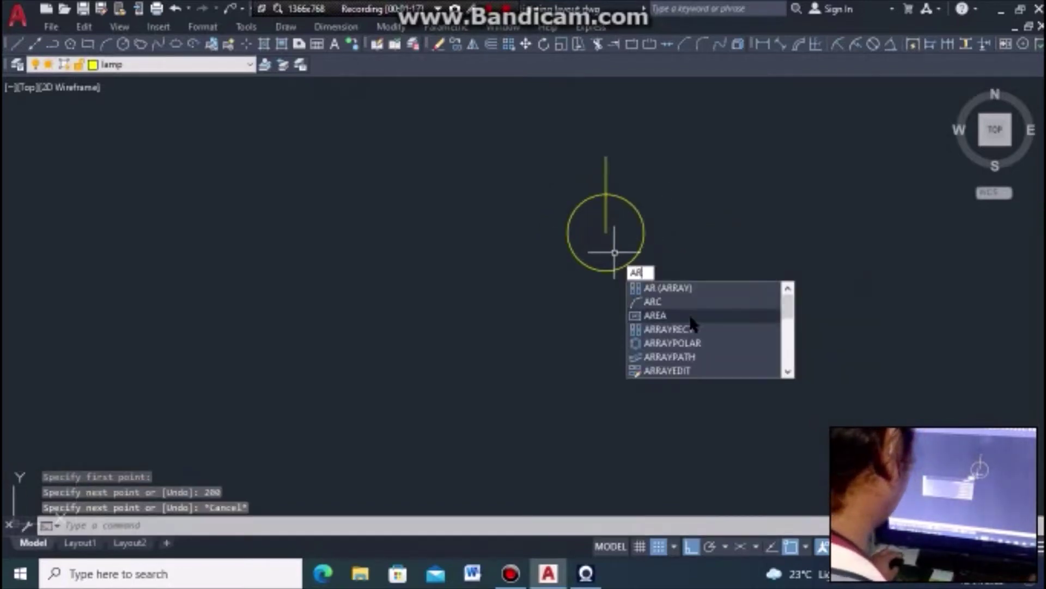
{"action": "key", "text": "Return"}
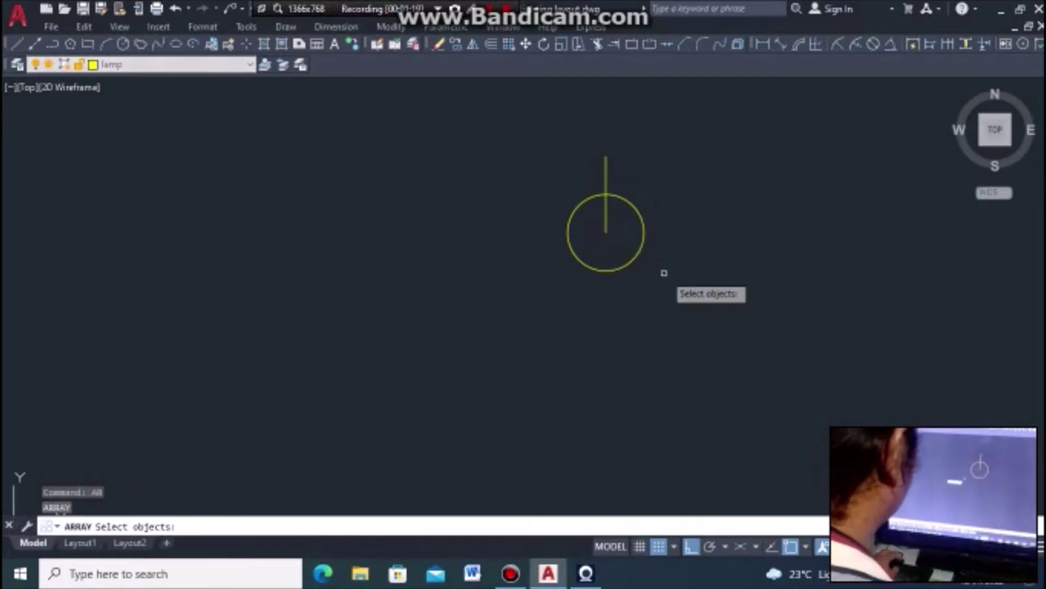
{"action": "left_click", "coordinate": [605, 216]}
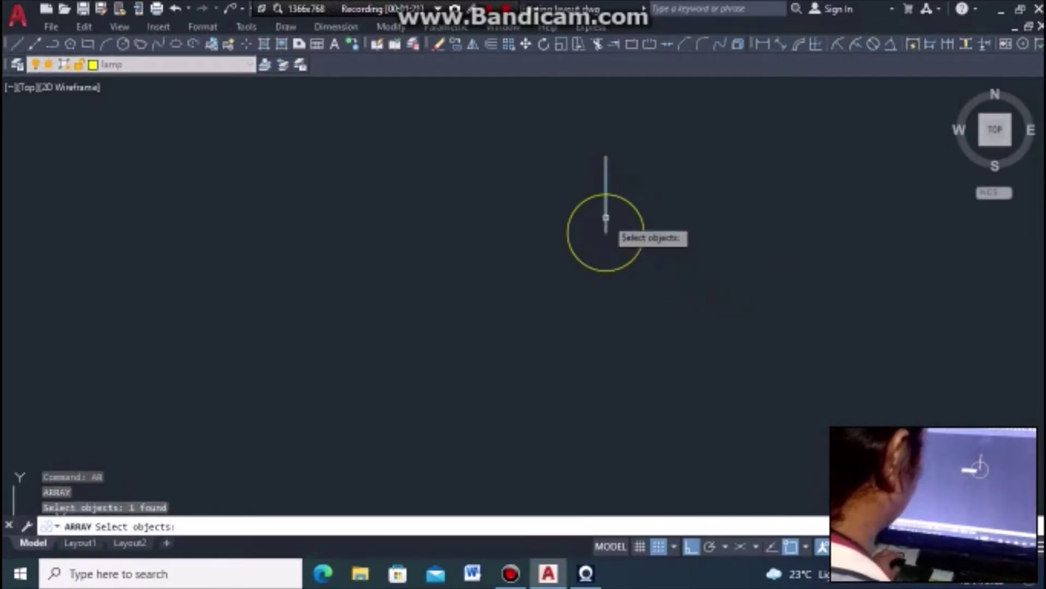
{"action": "key", "text": "Return"}
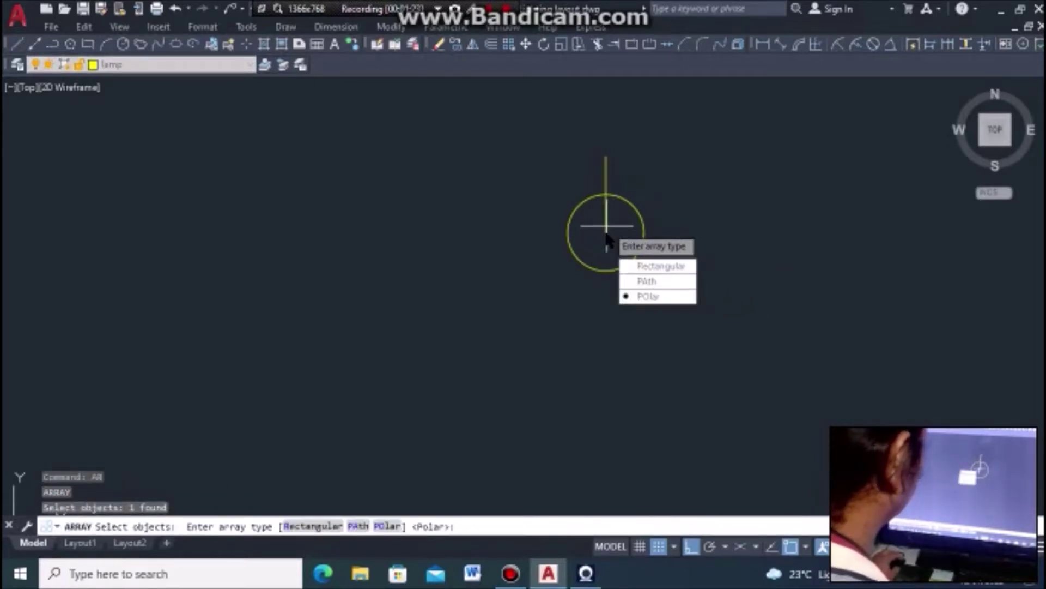
{"action": "key", "text": "Down"}
{"action": "key", "text": "Down"}
{"action": "key", "text": "Down"}
{"action": "key", "text": "Return"}
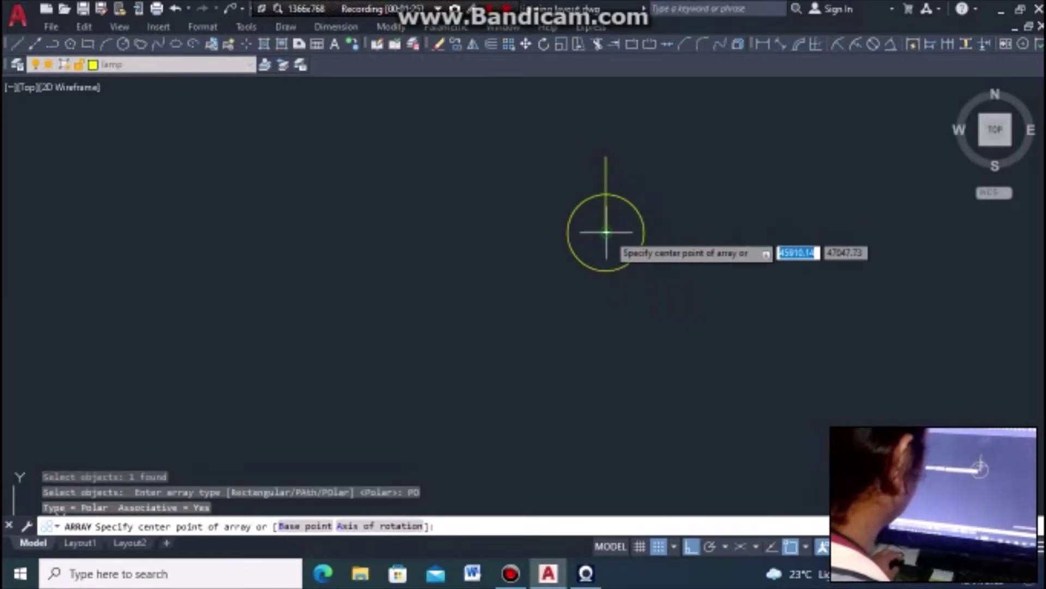
{"action": "left_click", "coordinate": [605, 232]}
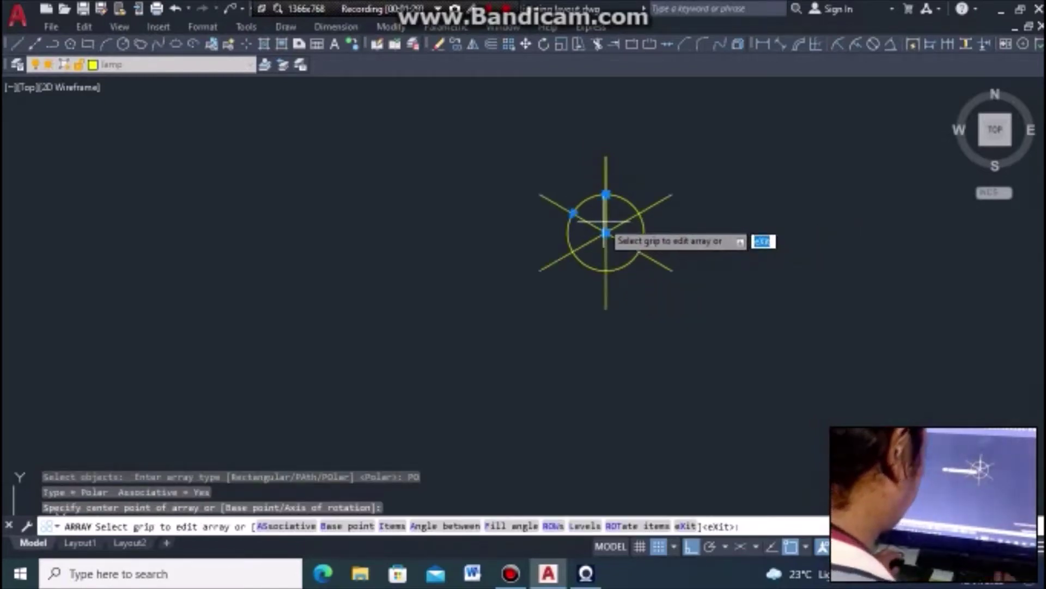
{"action": "type", "text": "i"}
{"action": "key", "text": "Return"}
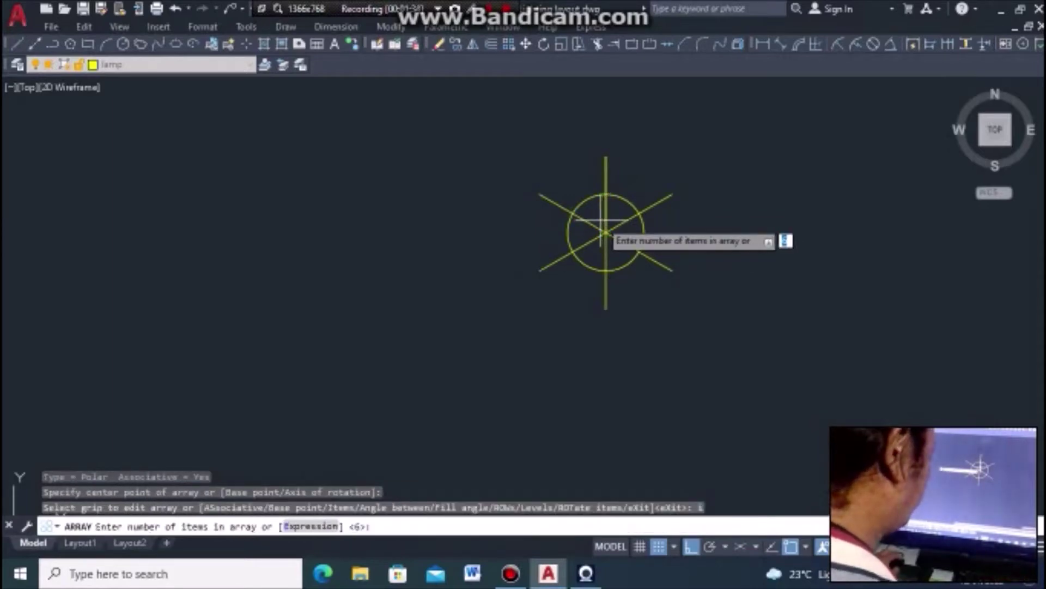
{"action": "type", "text": "4"}
{"action": "key", "text": "Return"}
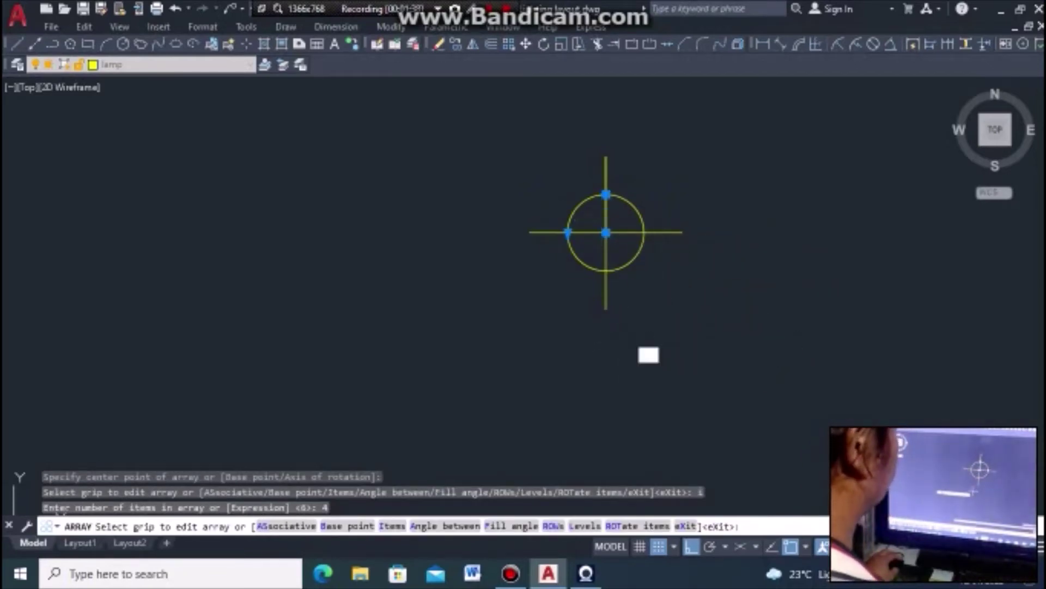
{"action": "key", "text": "Return"}
{"action": "scroll", "coordinate": [608, 240], "scroll_direction": "up", "scroll_amount": 2}
{"action": "type", "text": "C"}
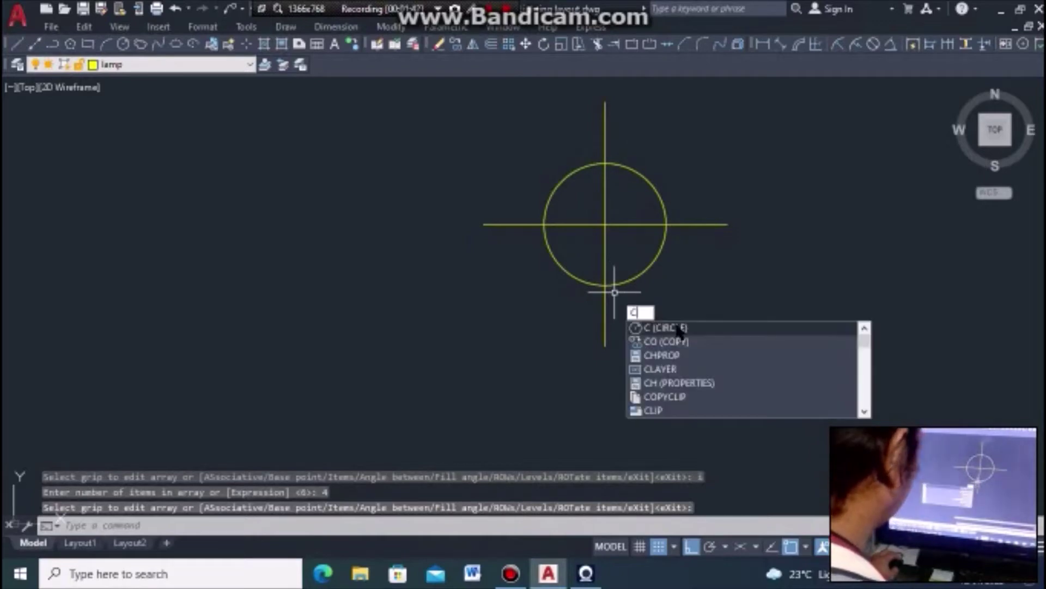
Draw a second circle concentric with the lamp circle
{"action": "key", "text": "Return"}
{"action": "left_click", "coordinate": [605, 224]}
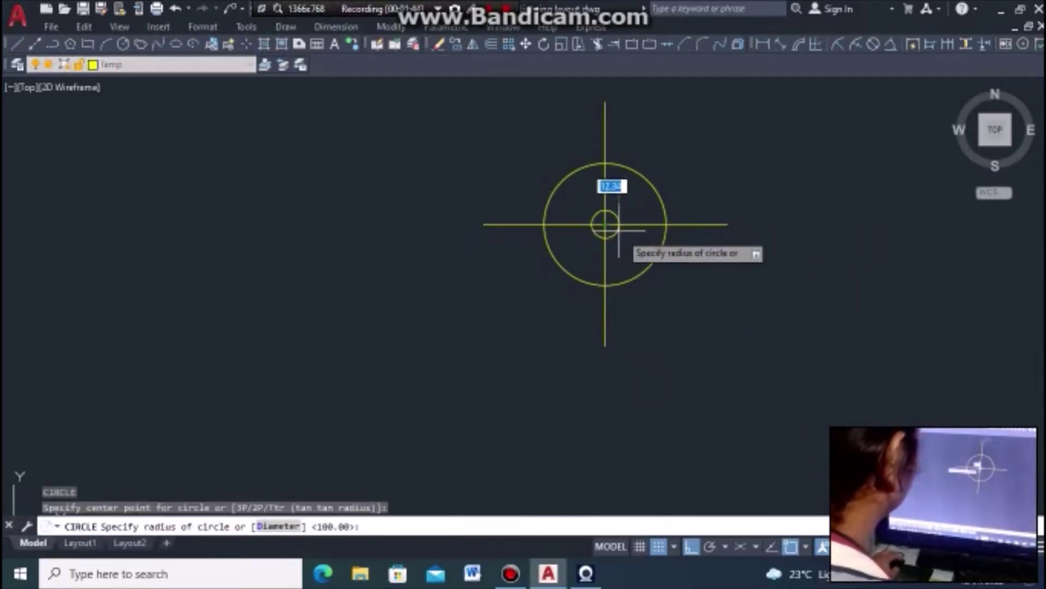
{"action": "left_click", "coordinate": [665, 307]}
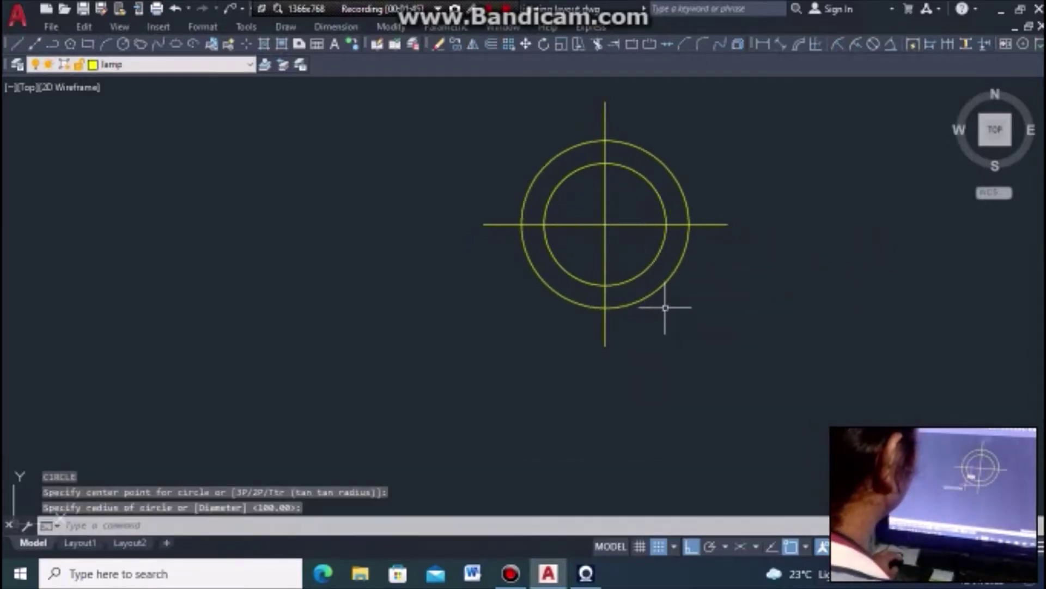
{"action": "key", "text": "Escape"}
{"action": "key", "text": "Escape"}
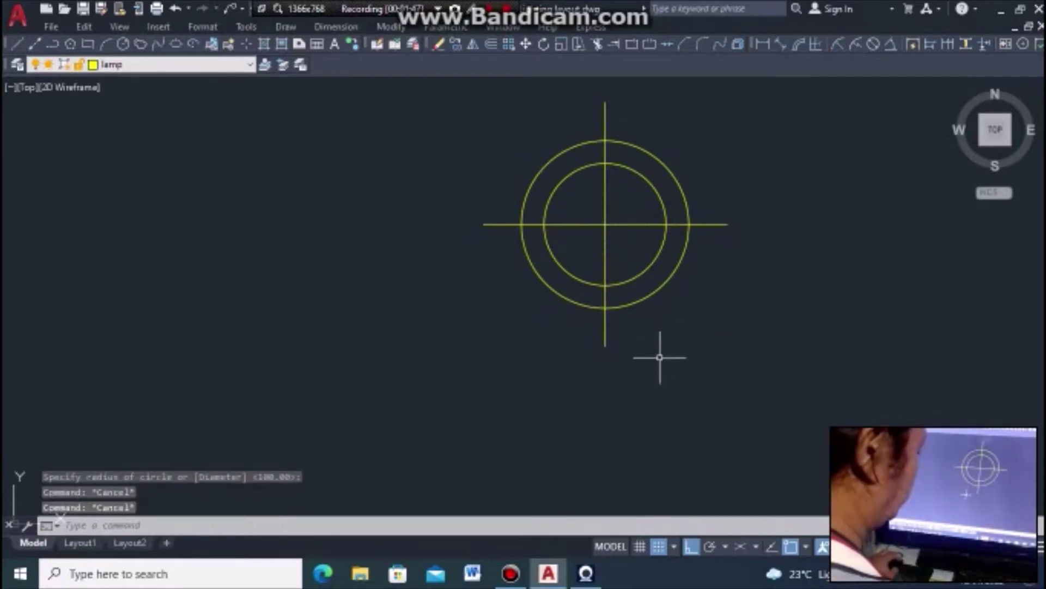
Explode the lamp's polar array into separate lines
{"action": "type", "text": "ce"}
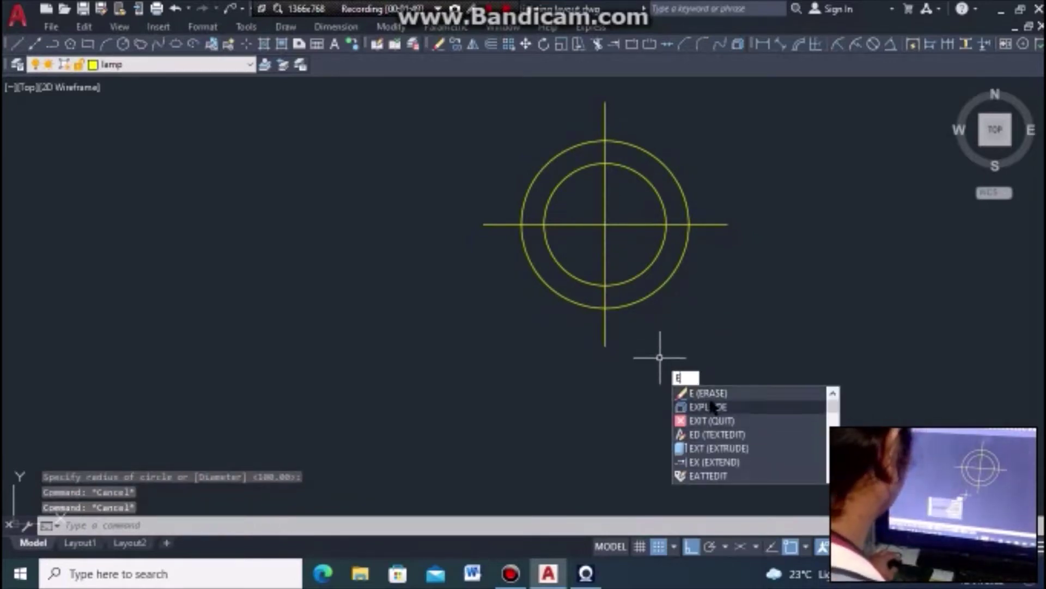
{"action": "left_click", "coordinate": [720, 406]}
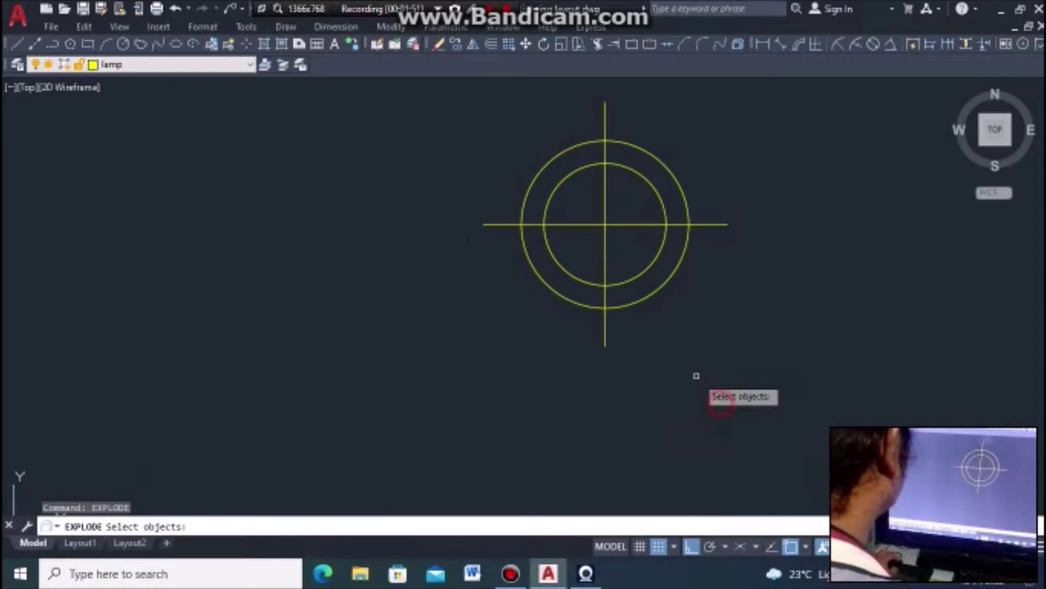
{"action": "left_click", "coordinate": [643, 224]}
{"action": "key", "text": "Return"}
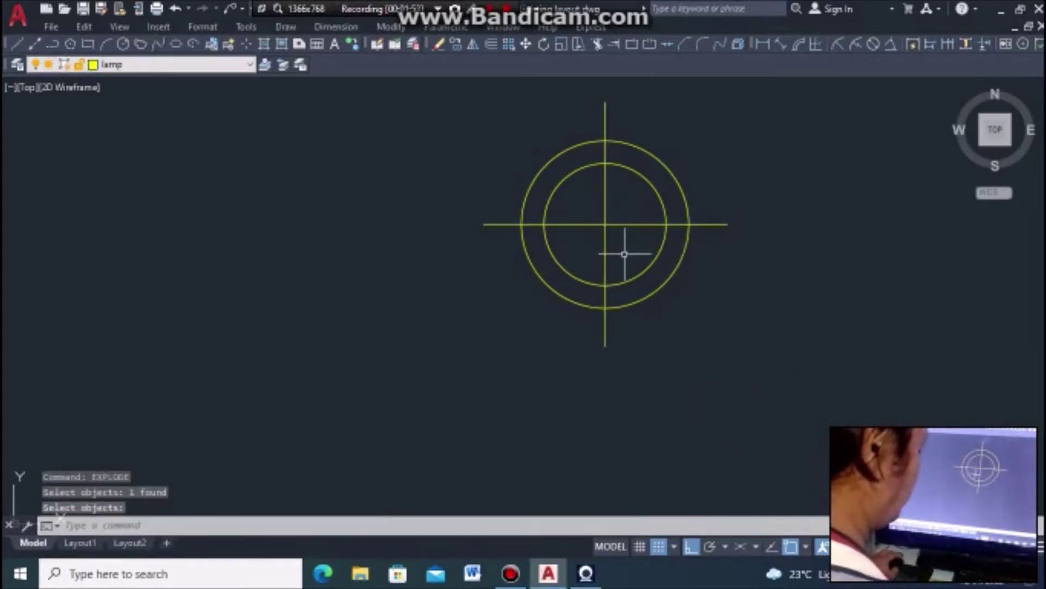
Trim the right, left and bottom line pieces between the two circles
{"action": "type", "text": "r"}
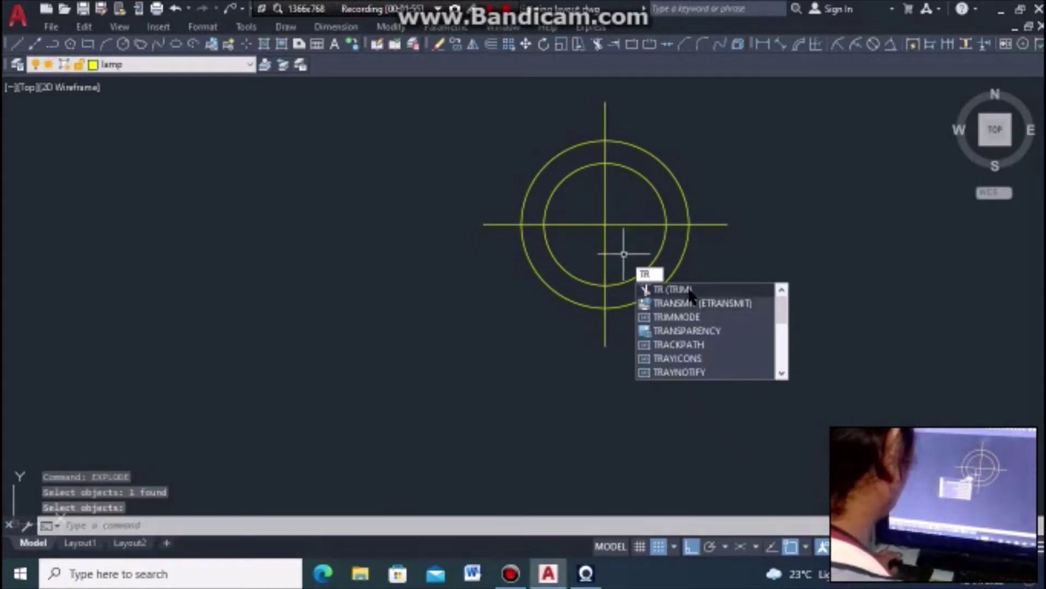
{"action": "key", "text": "Return"}
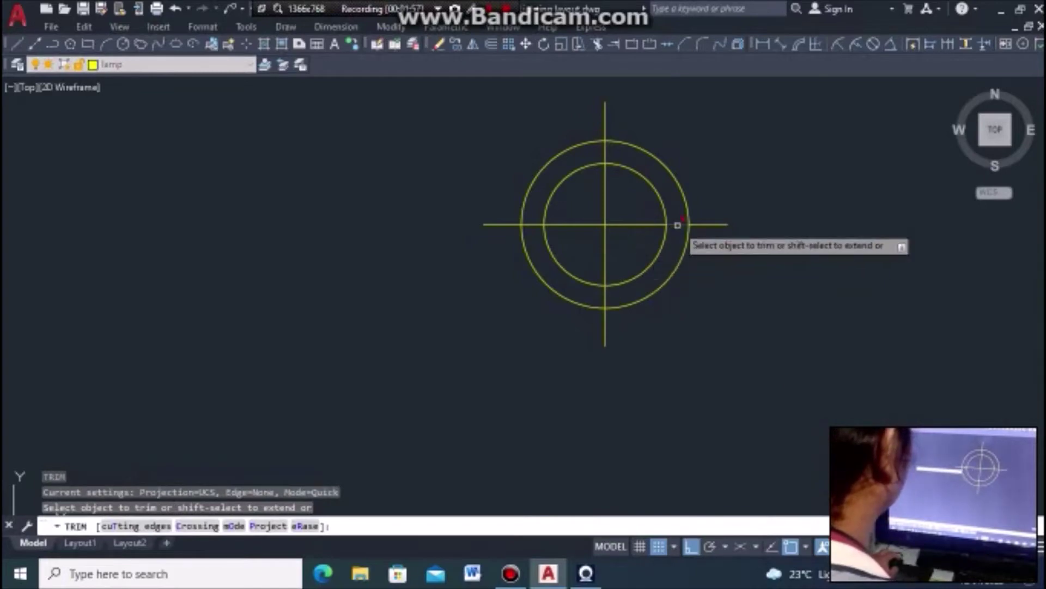
{"action": "left_click", "coordinate": [677, 225]}
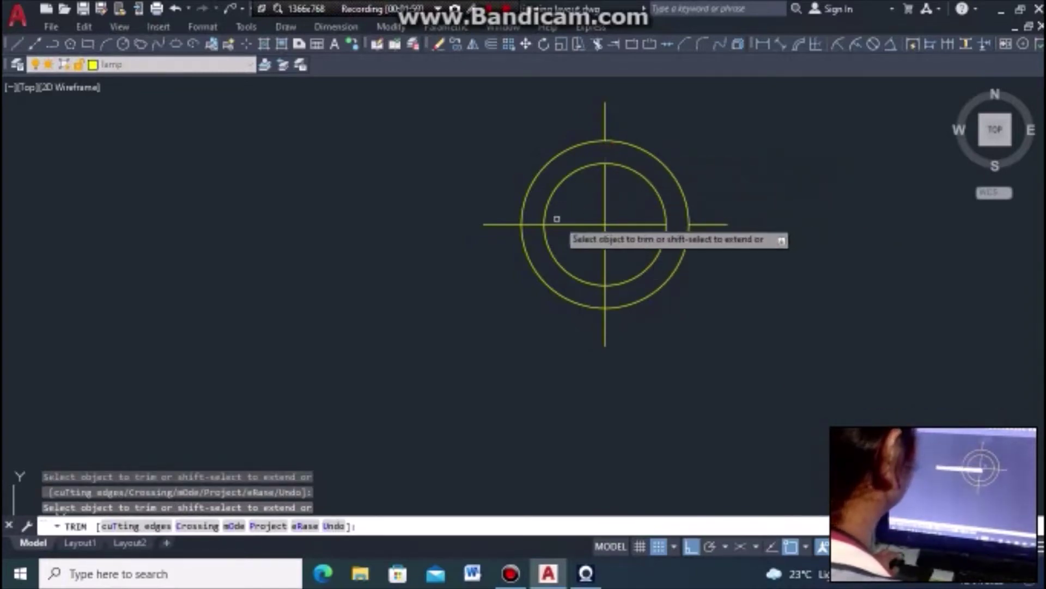
{"action": "left_click", "coordinate": [532, 224]}
{"action": "left_click", "coordinate": [609, 301]}
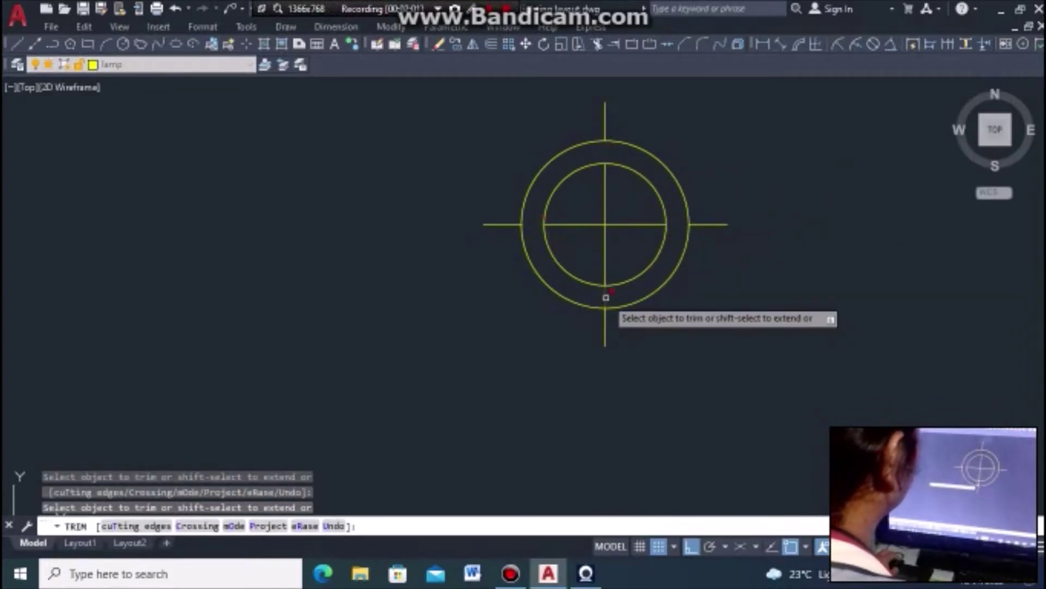
Erase the outer circle around the lamp
{"action": "key", "text": "Escape"}
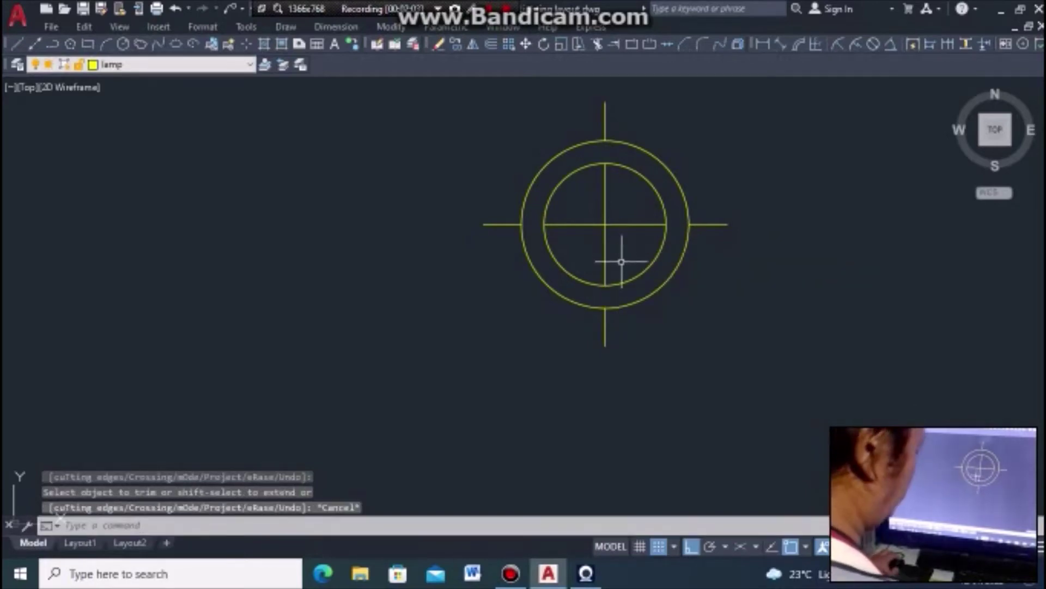
{"action": "type", "text": "E"}
{"action": "key", "text": "Return"}
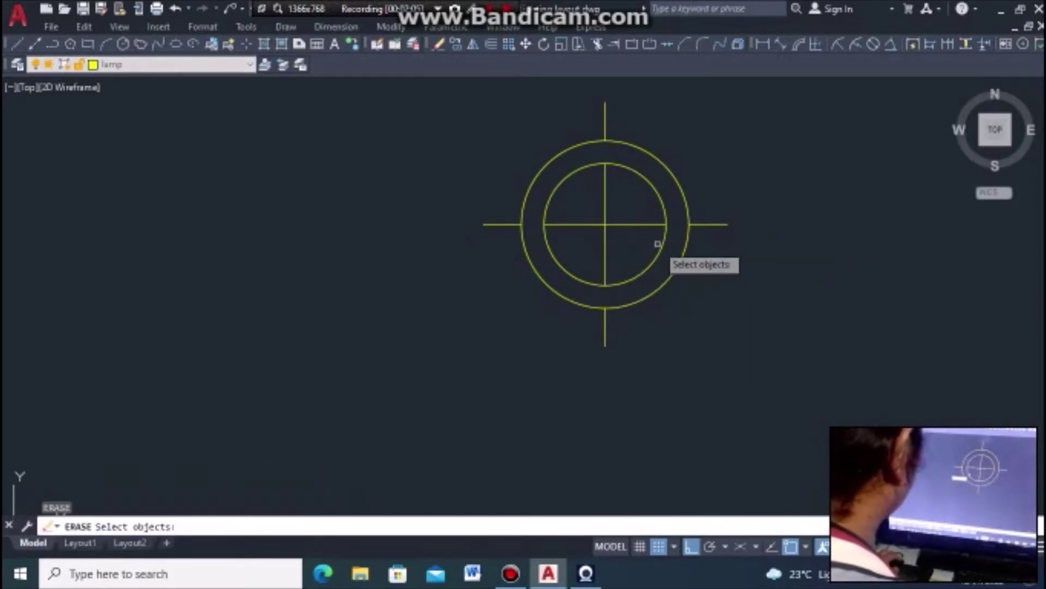
{"action": "left_click", "coordinate": [679, 243]}
{"action": "key", "text": "Return"}
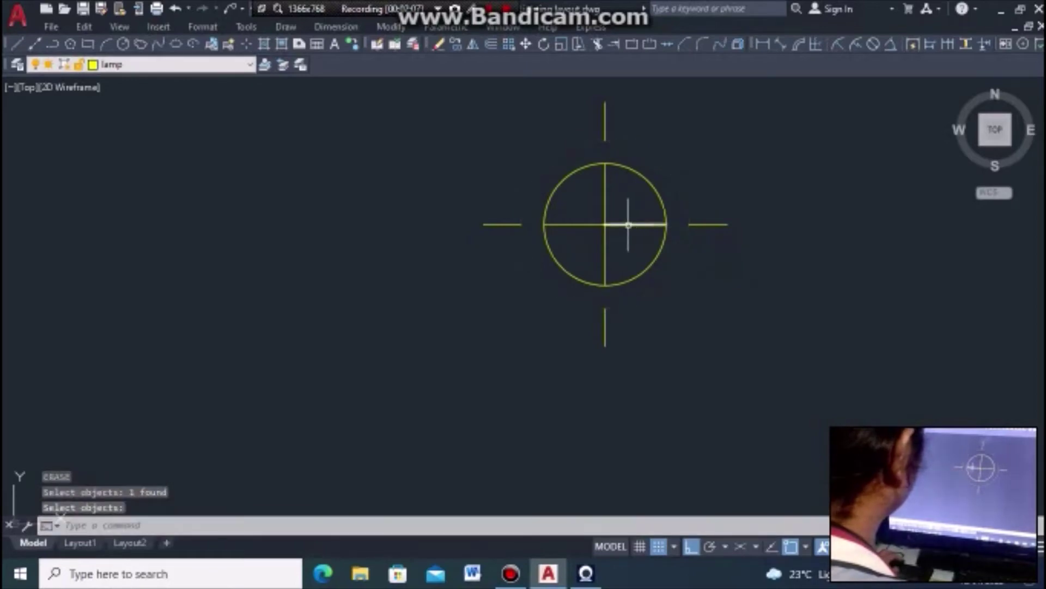
Erase the four cross lines inside the lamp circle
{"action": "left_click", "coordinate": [627, 224]}
{"action": "left_click", "coordinate": [609, 207]}
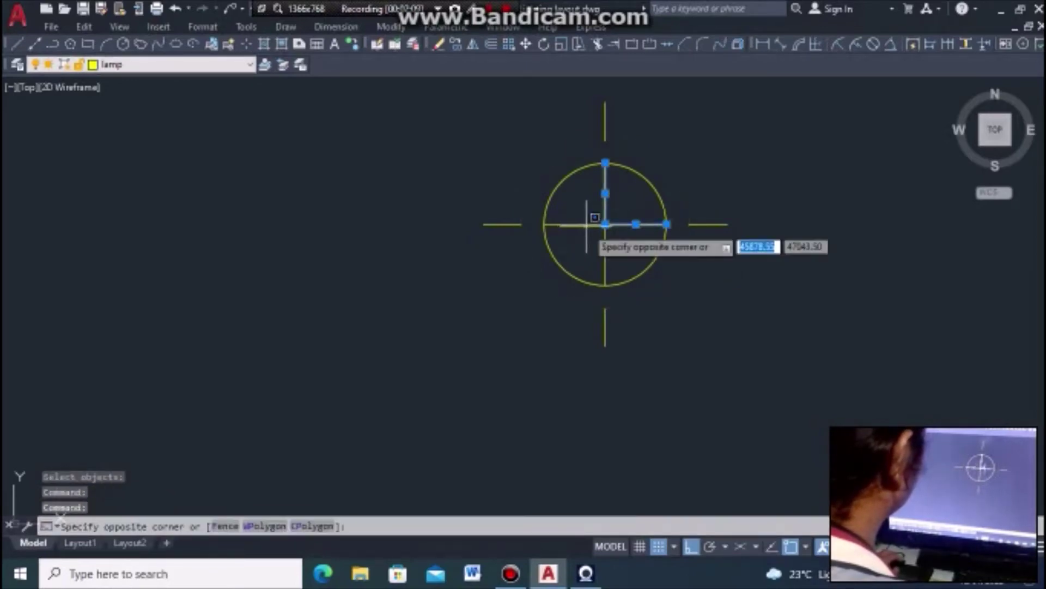
{"action": "left_click", "coordinate": [569, 226]}
{"action": "left_click", "coordinate": [631, 254]}
{"action": "left_click", "coordinate": [603, 240]}
{"action": "type", "text": "e"}
{"action": "key", "text": "Return"}
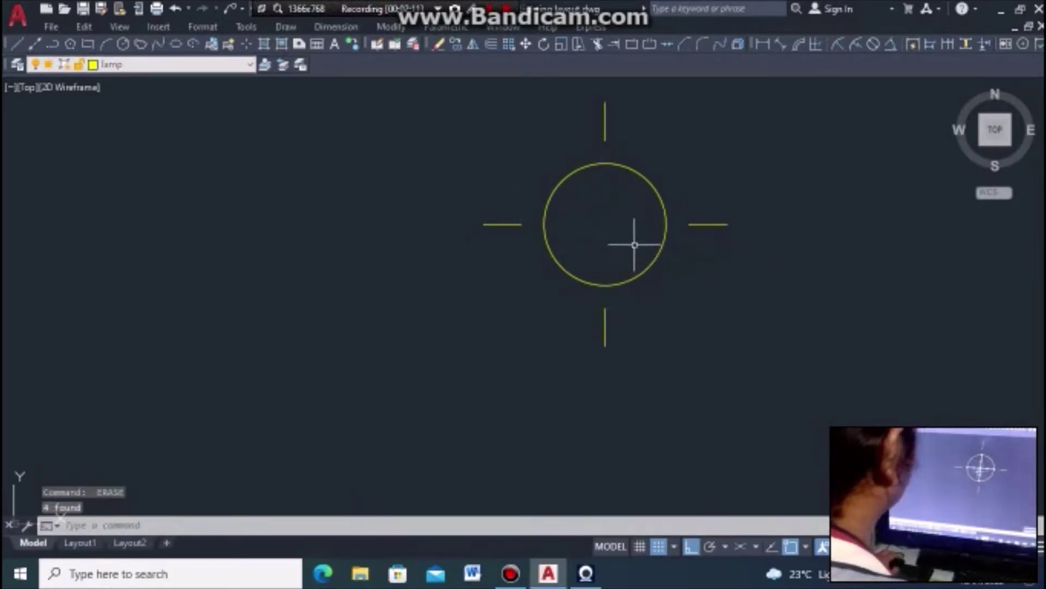
{"action": "scroll", "coordinate": [675, 326], "scroll_direction": "down", "scroll_amount": 3}
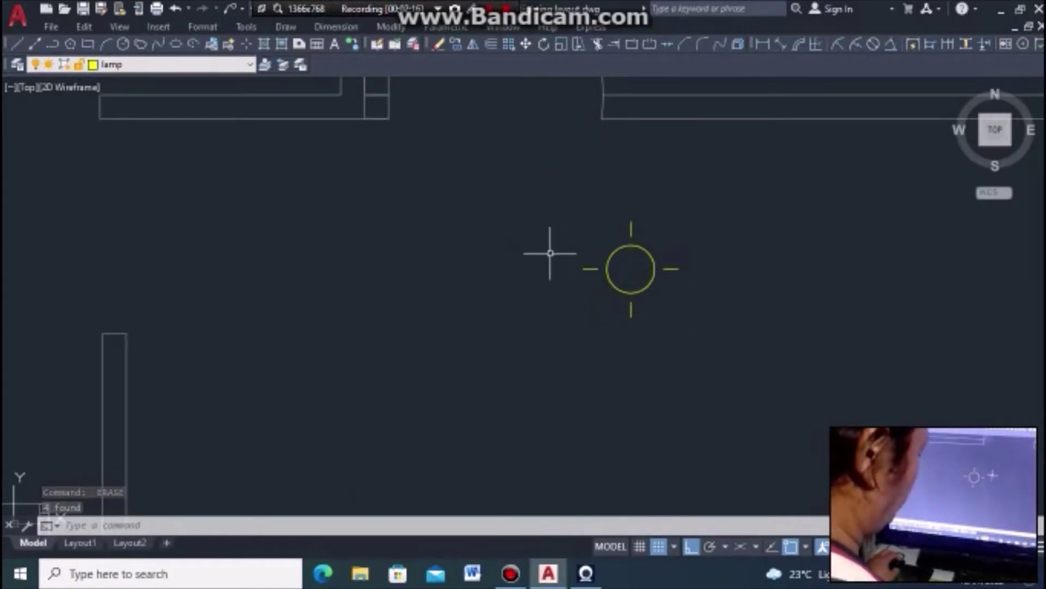
Rotate the lamp circle and its four rays 45° about the lamp centre
{"action": "type", "text": "r"}
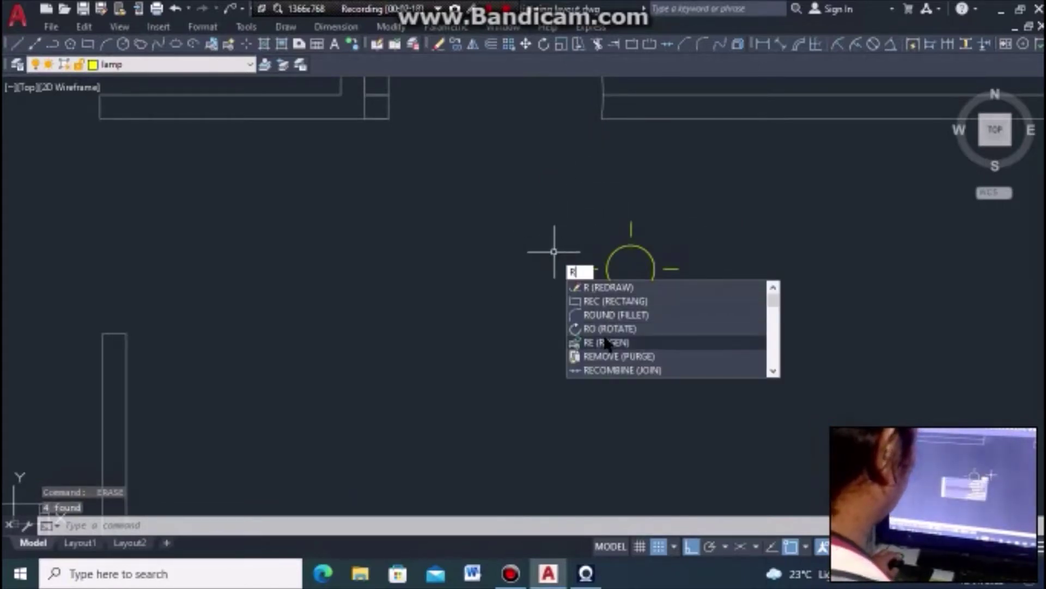
{"action": "left_click", "coordinate": [610, 329]}
{"action": "left_click", "coordinate": [670, 269]}
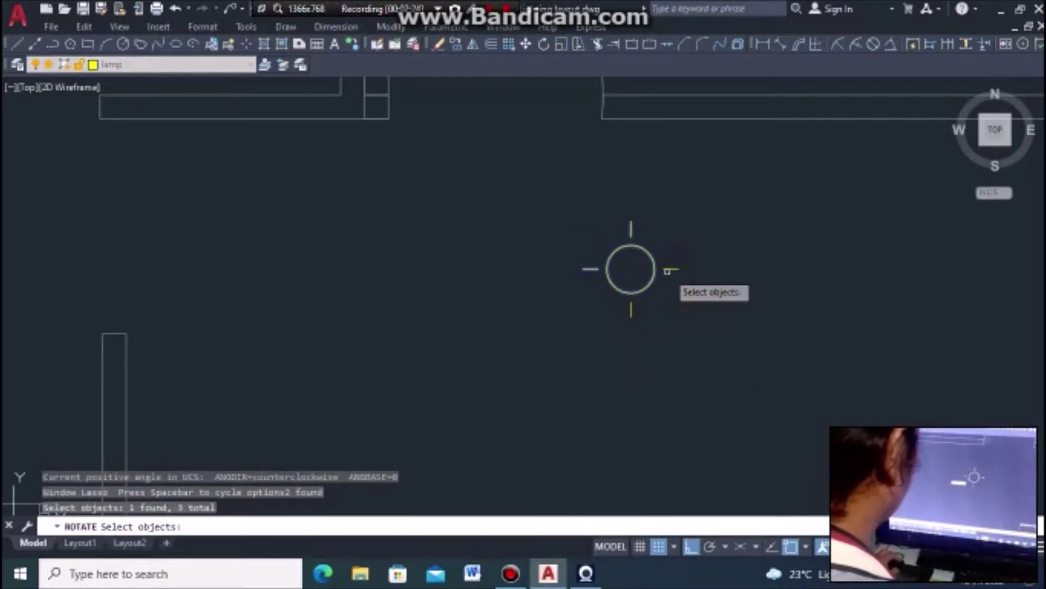
{"action": "left_click", "coordinate": [632, 309]}
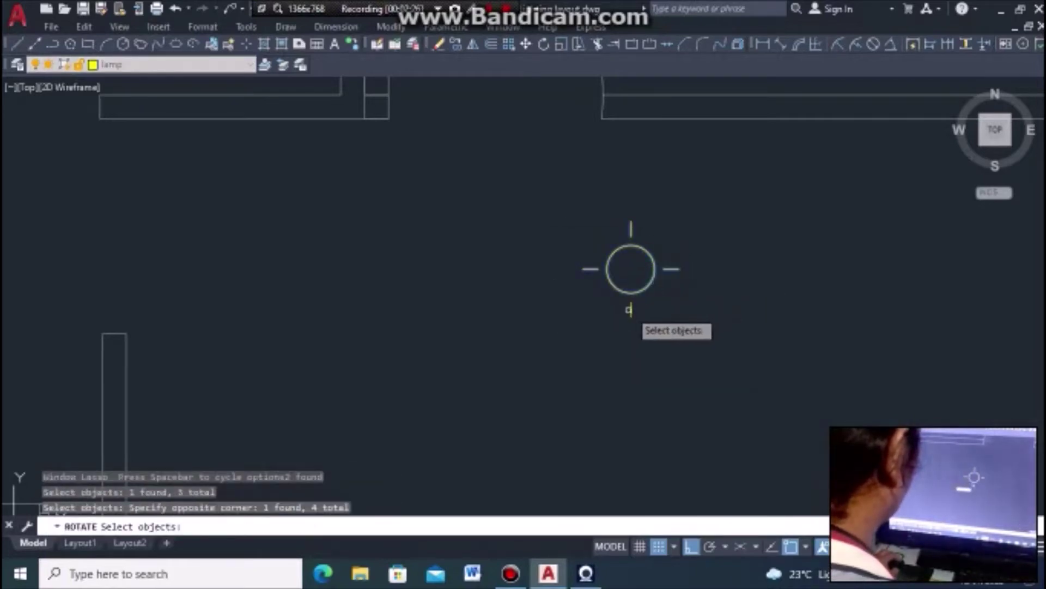
{"action": "left_click", "coordinate": [632, 309]}
{"action": "key", "text": "Return"}
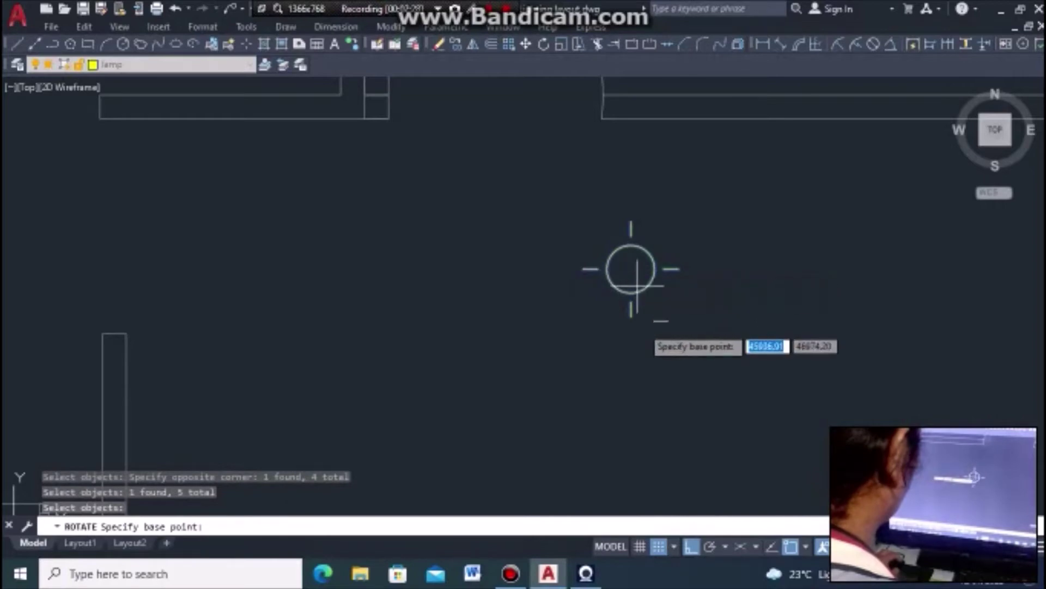
{"action": "scroll", "coordinate": [635, 279], "scroll_direction": "down", "scroll_amount": 2}
{"action": "left_click", "coordinate": [642, 297]}
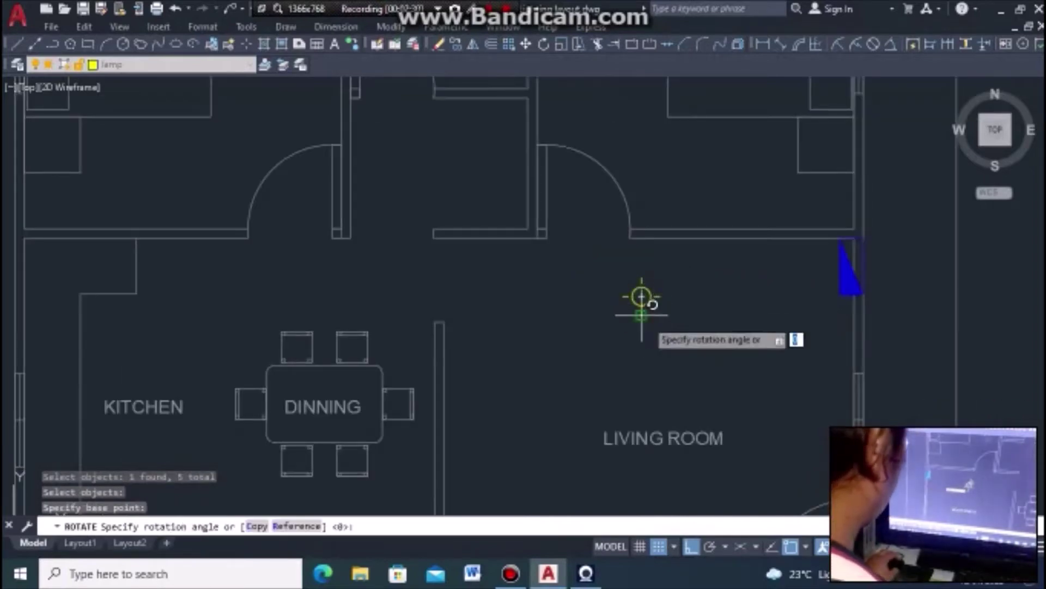
{"action": "left_click", "coordinate": [686, 543]}
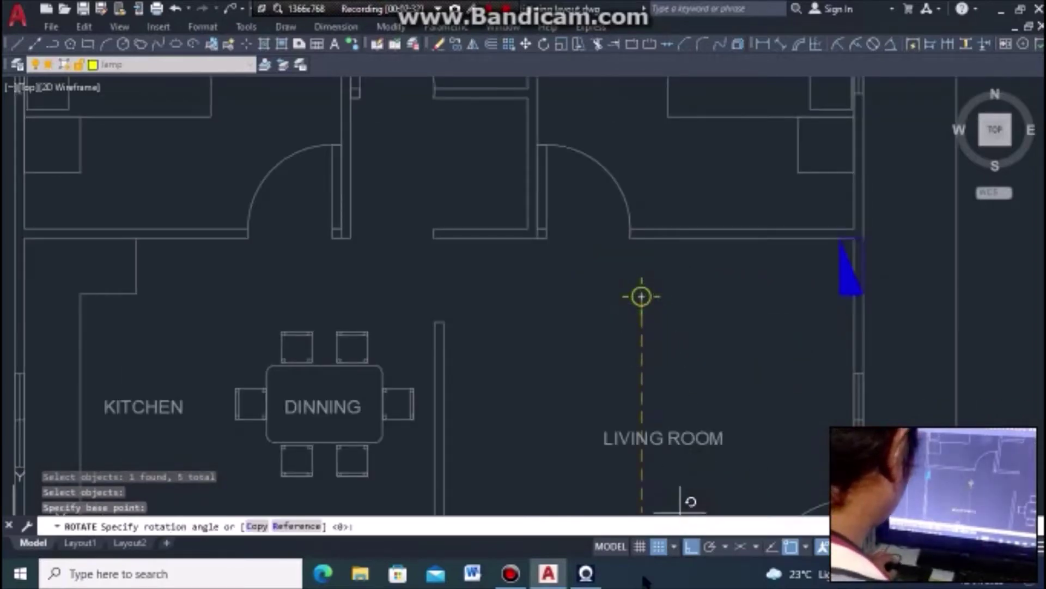
{"action": "left_click", "coordinate": [691, 546]}
{"action": "type", "text": "45"}
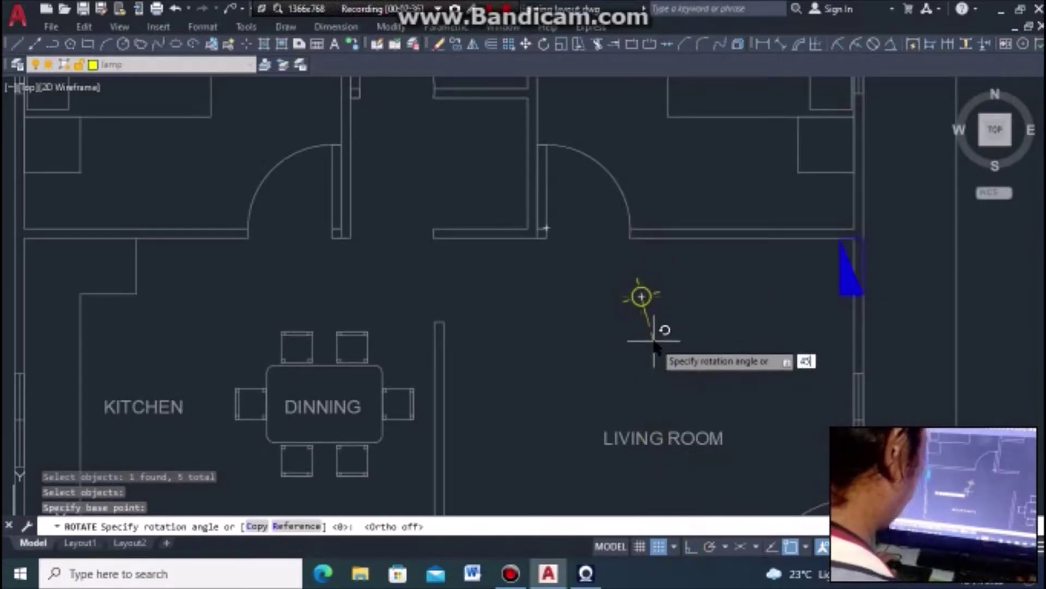
{"action": "key", "text": "Return"}
{"action": "scroll", "coordinate": [642, 340], "scroll_direction": "up", "scroll_amount": 2}
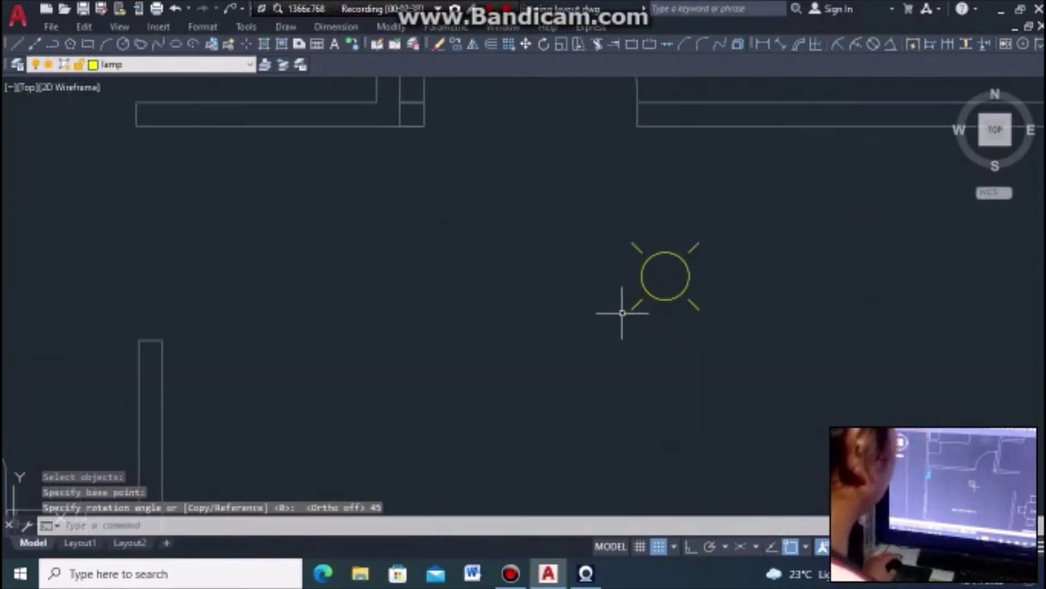
{"action": "scroll", "coordinate": [622, 311], "scroll_direction": "down", "scroll_amount": 4}
{"action": "scroll", "coordinate": [582, 279], "scroll_direction": "down", "scroll_amount": 4}
{"action": "scroll", "coordinate": [582, 279], "scroll_direction": "up", "scroll_amount": 5}
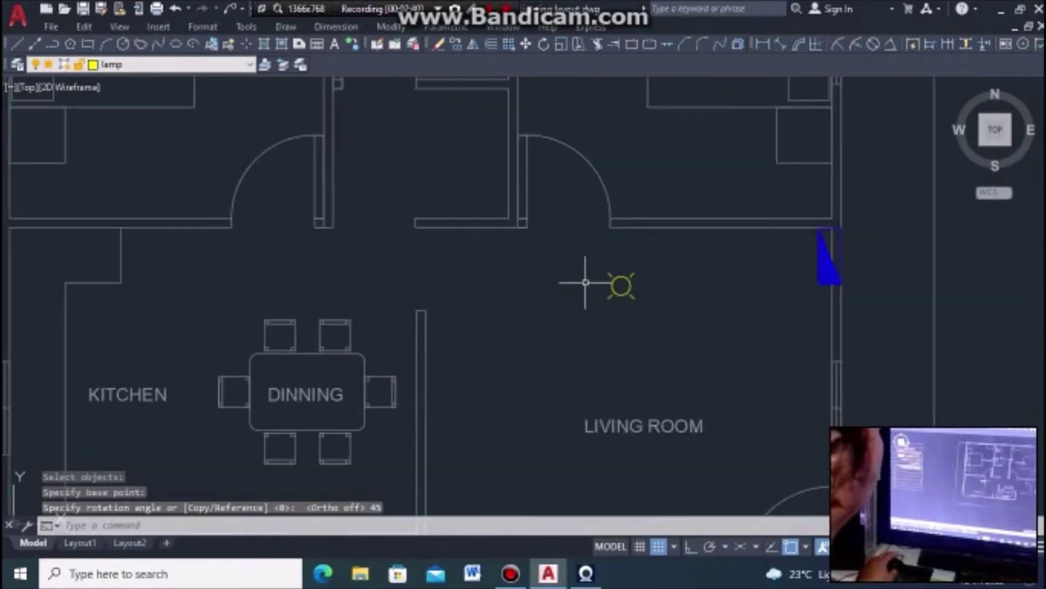
{"action": "scroll", "coordinate": [583, 283], "scroll_direction": "up", "scroll_amount": 2}
Group the lamp's circle and rays into one unnamed group
{"action": "left_click", "coordinate": [593, 253]}
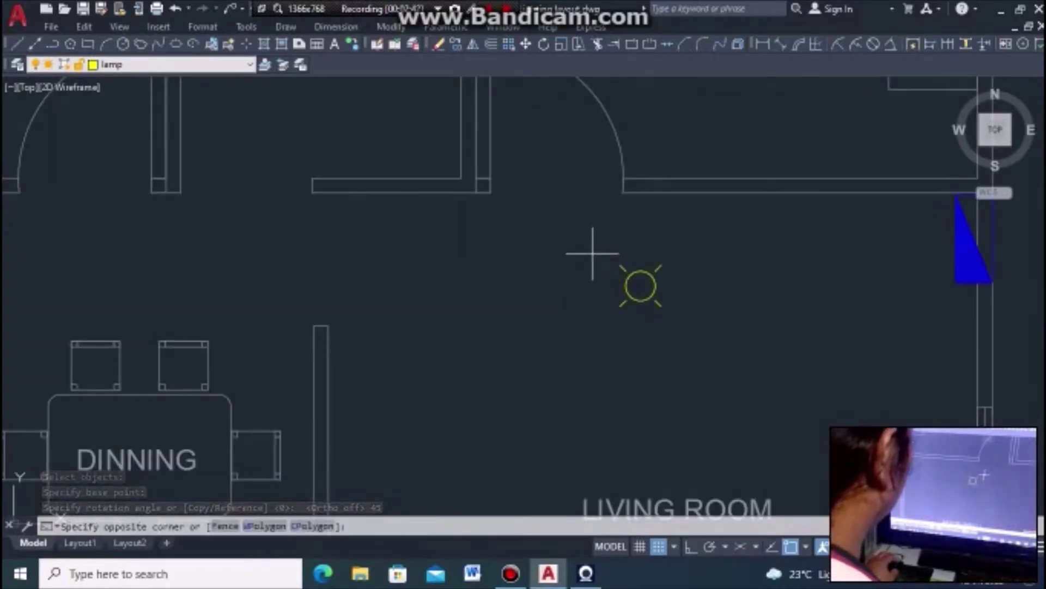
{"action": "key", "text": "Escape"}
{"action": "left_click", "coordinate": [648, 350]}
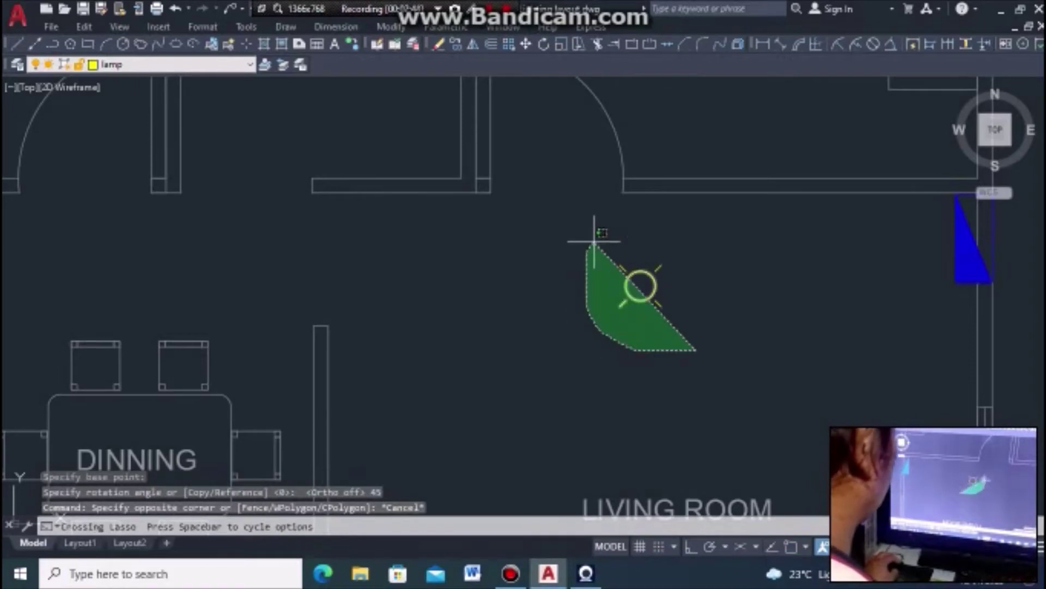
{"action": "left_click_drag", "start_coordinate": [648, 350], "coordinate": [681, 238]}
{"action": "type", "text": "G"}
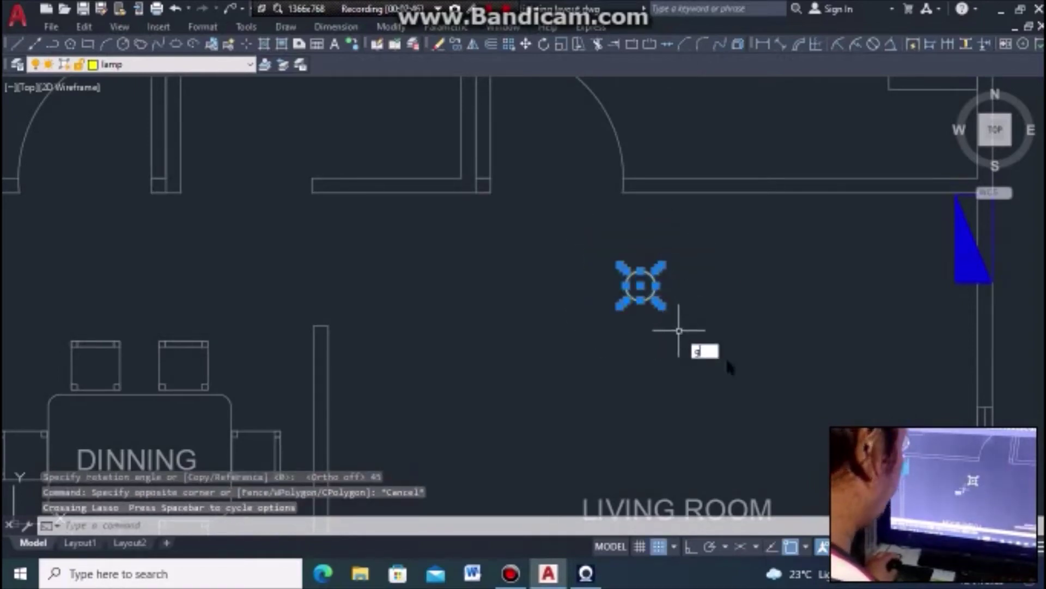
{"action": "key", "text": "Return"}
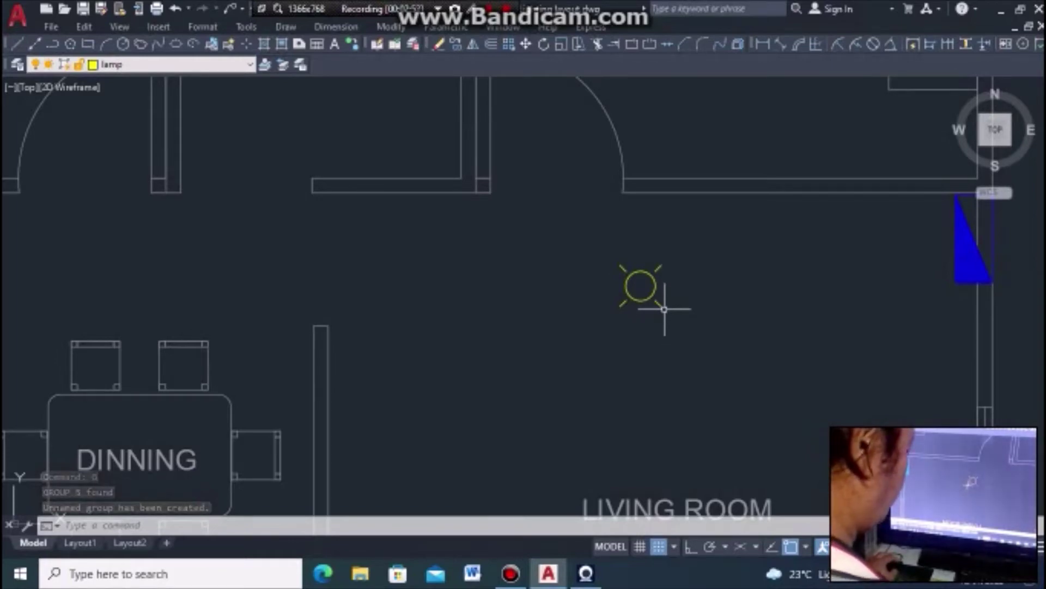
Copy the lamp to the upper-right, lower-right and lower-left of the living room, then turn Ortho on
{"action": "type", "text": "co"}
{"action": "key", "text": "Return"}
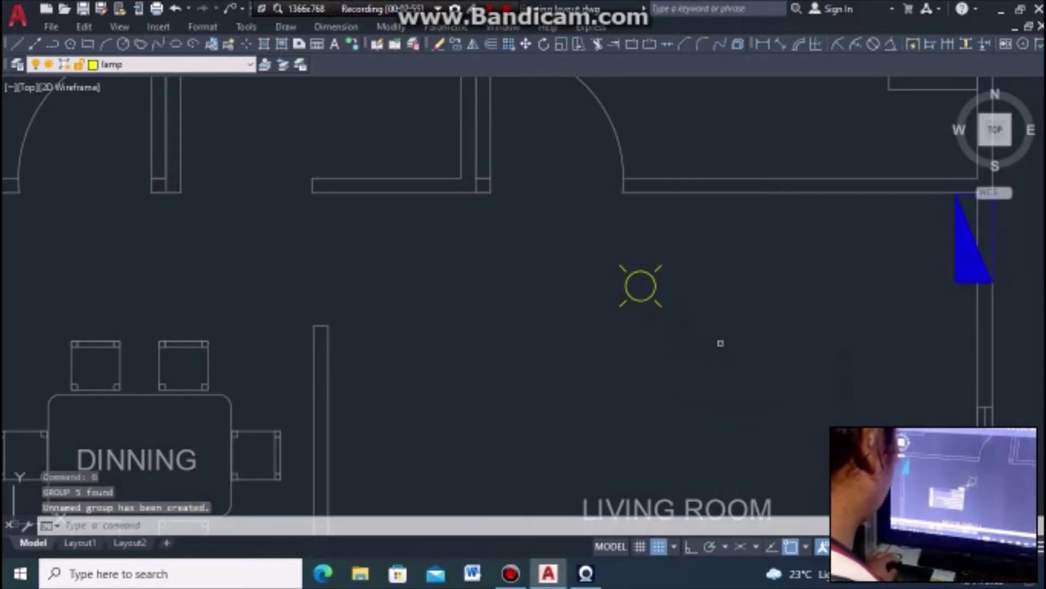
{"action": "left_click", "coordinate": [659, 281]}
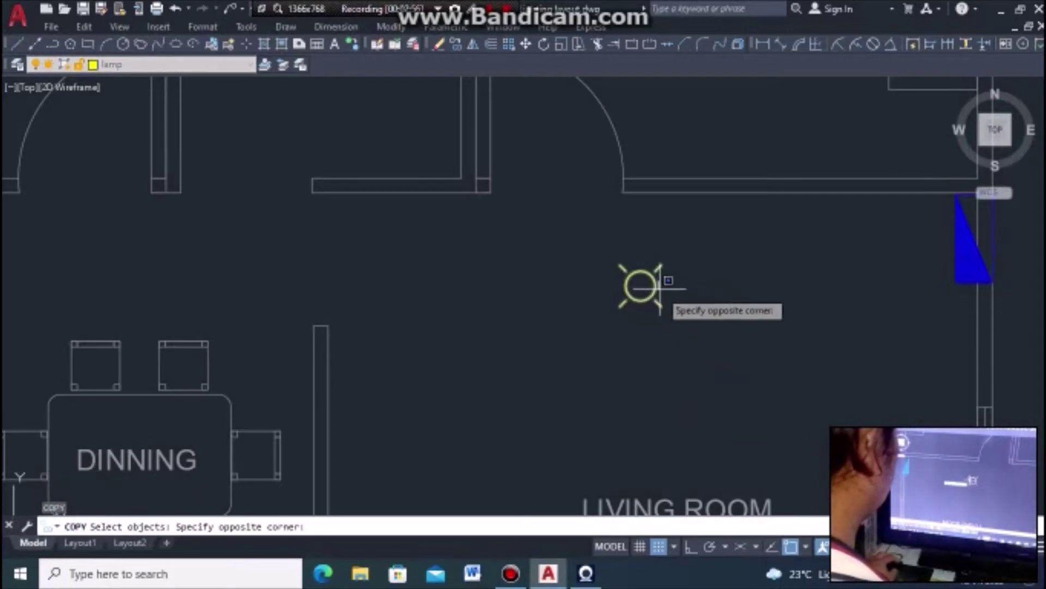
{"action": "left_click", "coordinate": [609, 291]}
{"action": "key", "text": "Return"}
{"action": "left_click", "coordinate": [640, 284]}
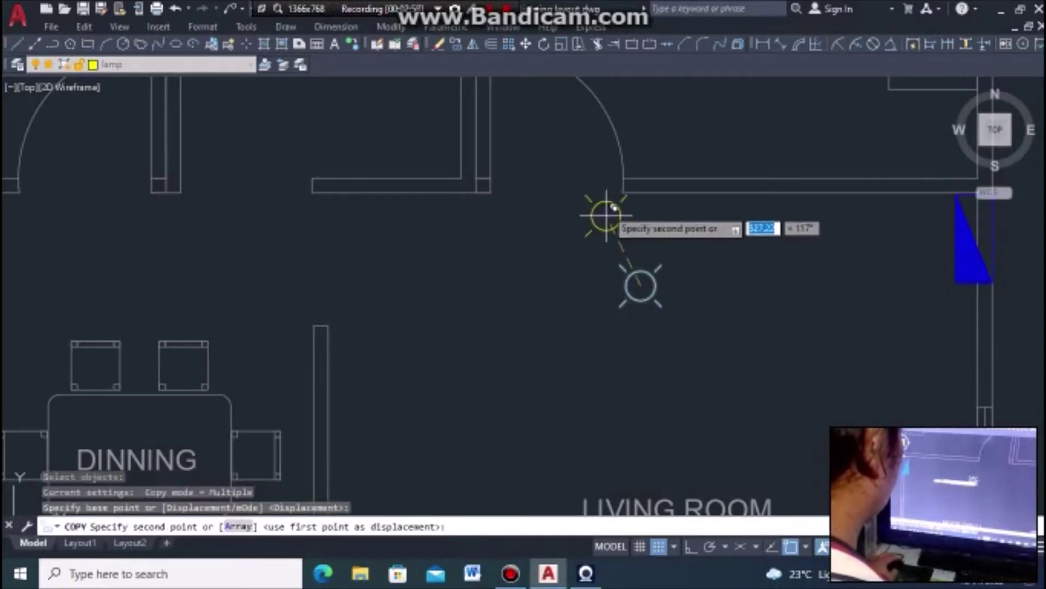
{"action": "scroll", "coordinate": [724, 222], "scroll_direction": "down", "scroll_amount": 6}
{"action": "scroll", "coordinate": [681, 240], "scroll_direction": "up", "scroll_amount": 2}
{"action": "scroll", "coordinate": [642, 253], "scroll_direction": "up", "scroll_amount": 2}
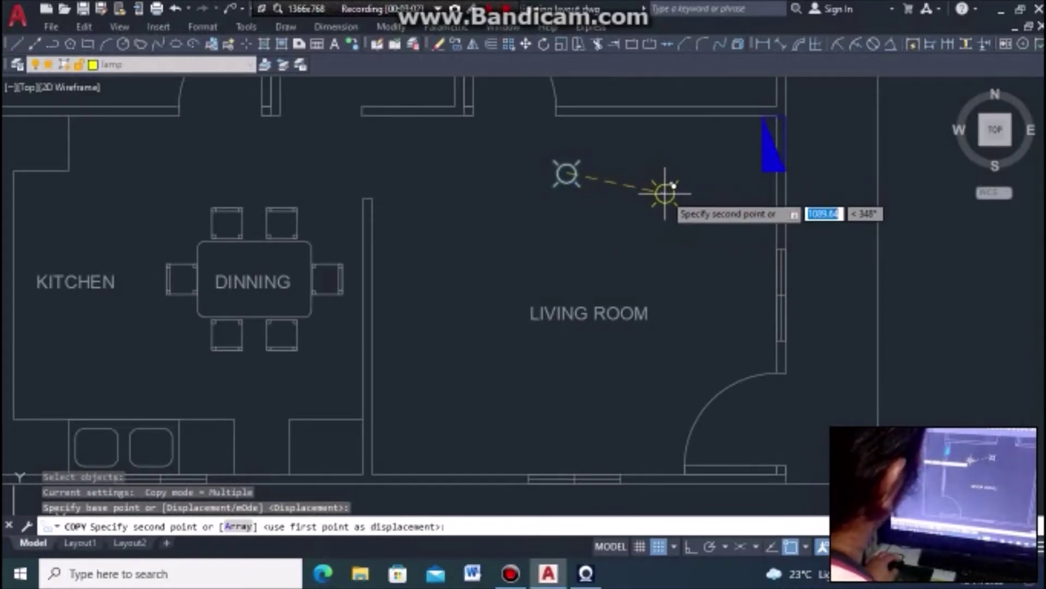
{"action": "left_click", "coordinate": [665, 192]}
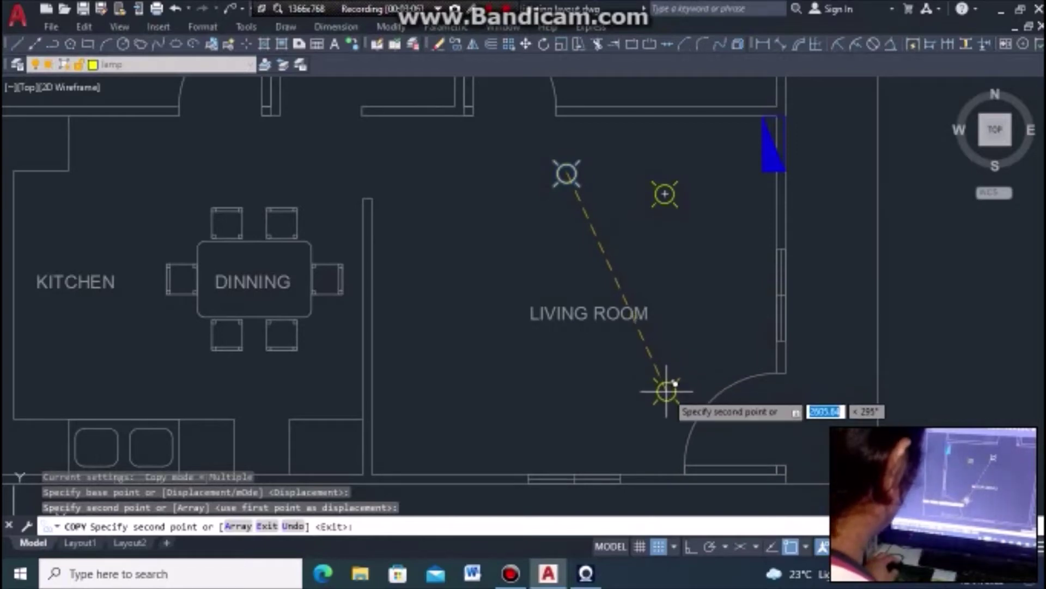
{"action": "left_click", "coordinate": [666, 390]}
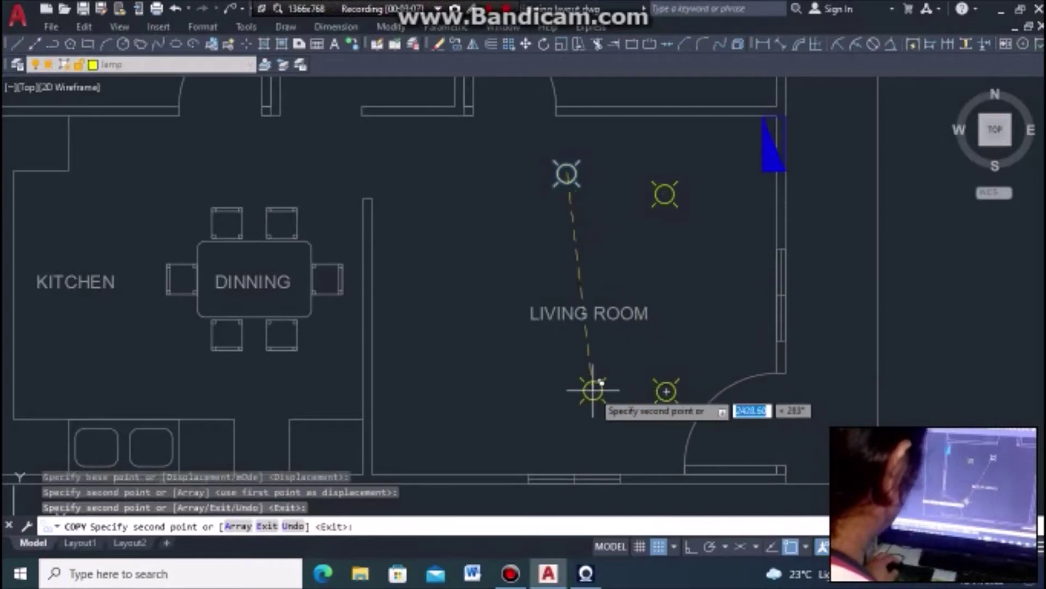
{"action": "left_click", "coordinate": [458, 382]}
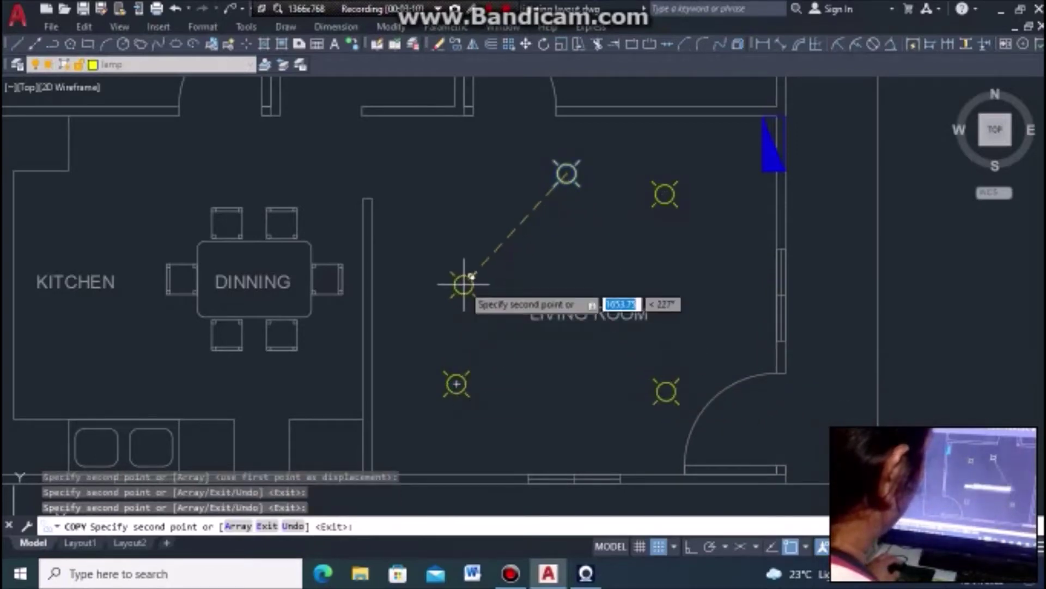
{"action": "key", "text": "Escape"}
{"action": "scroll", "coordinate": [614, 226], "scroll_direction": "down", "scroll_amount": 2}
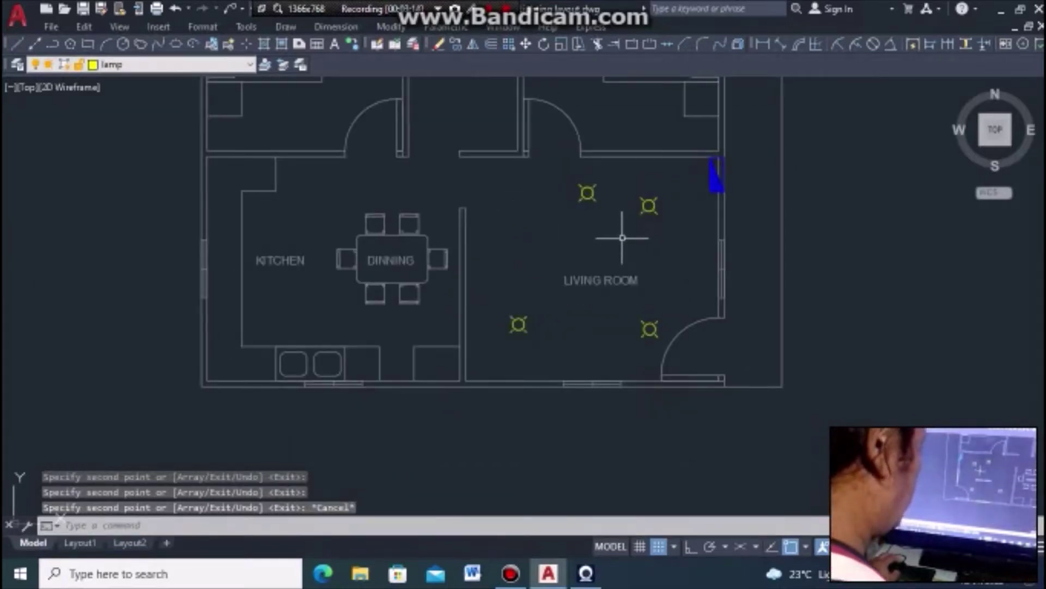
{"action": "left_click", "coordinate": [689, 546]}
{"action": "type", "text": "CO"}
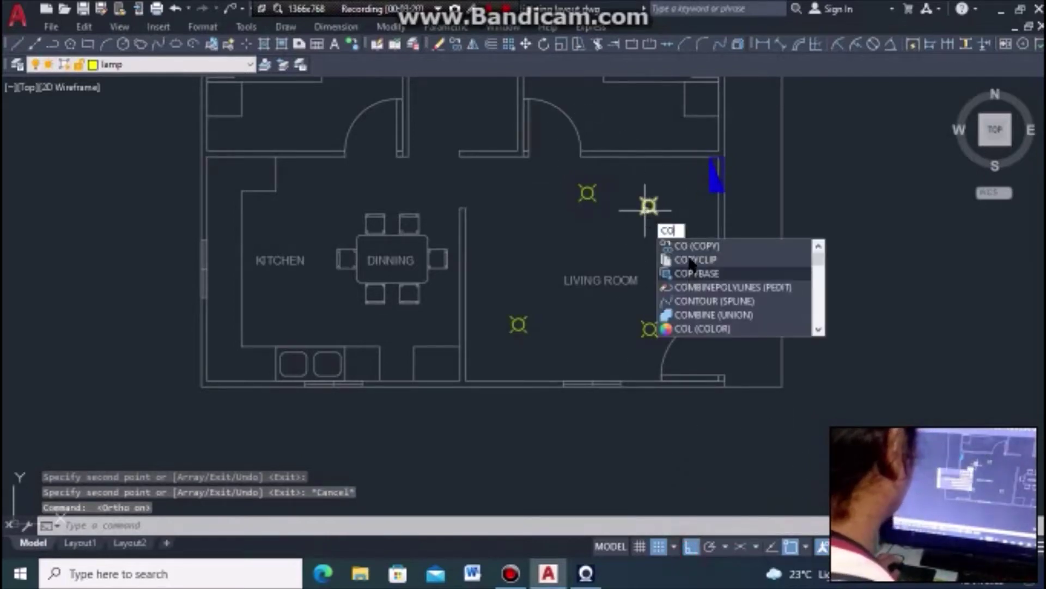
Copy the upper-right lamp straight left to the upper-left of the living room
{"action": "key", "text": "Return"}
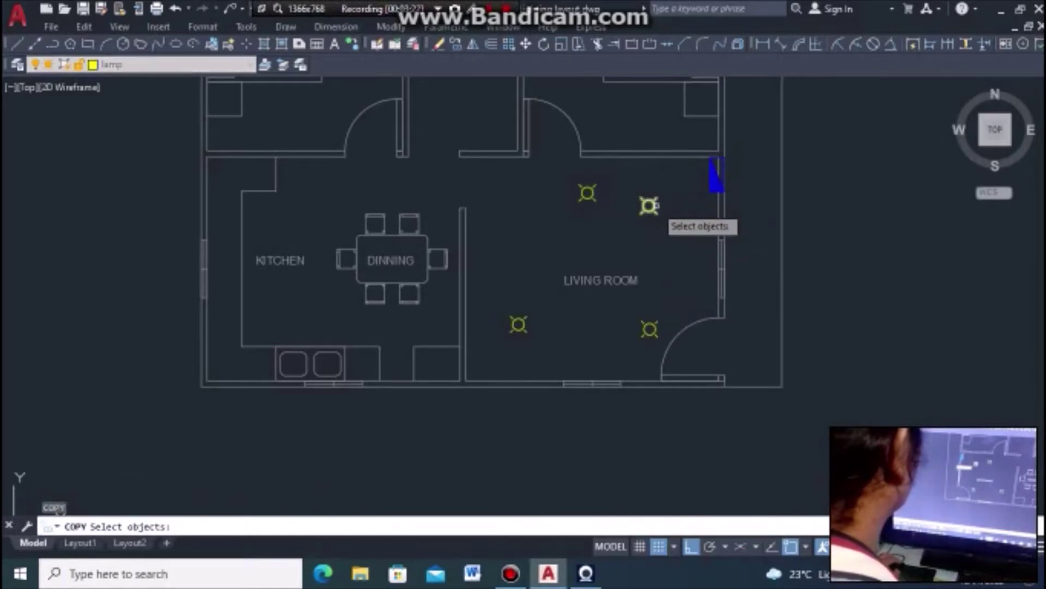
{"action": "left_click", "coordinate": [648, 205]}
{"action": "key", "text": "Return"}
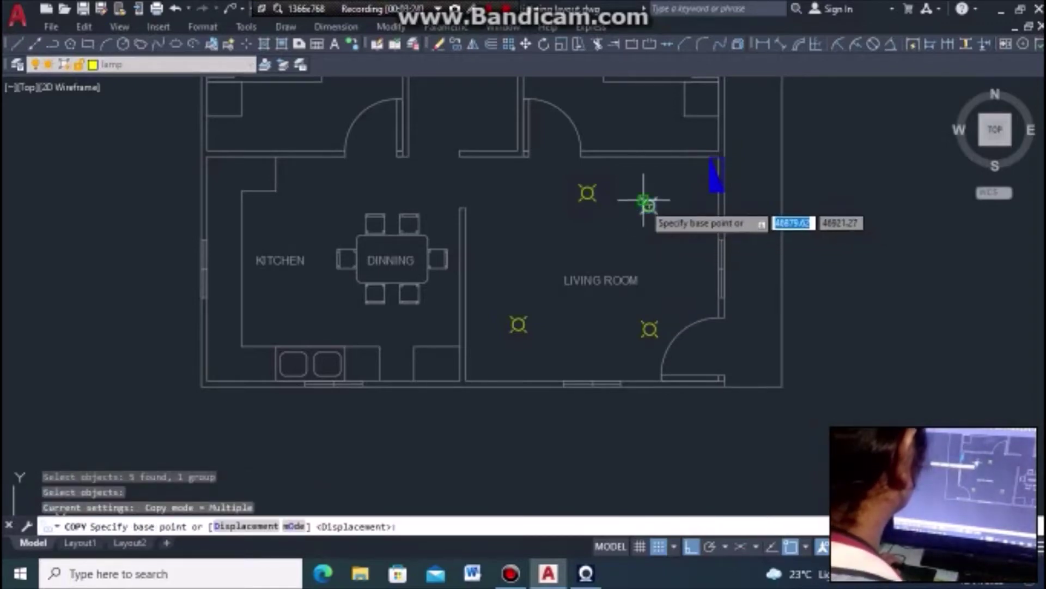
{"action": "left_click", "coordinate": [649, 205]}
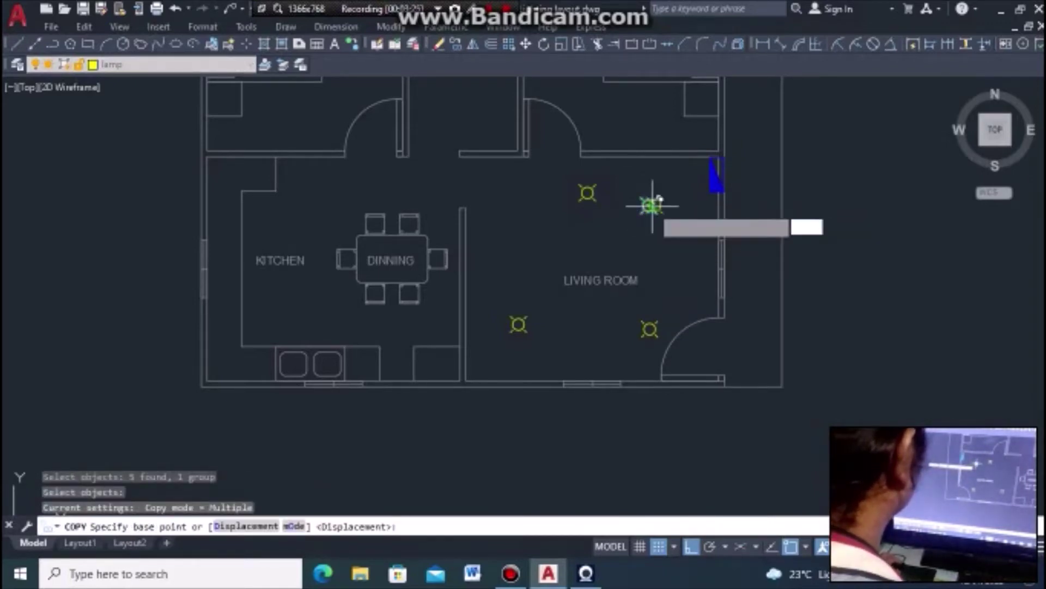
{"action": "left_click", "coordinate": [519, 206]}
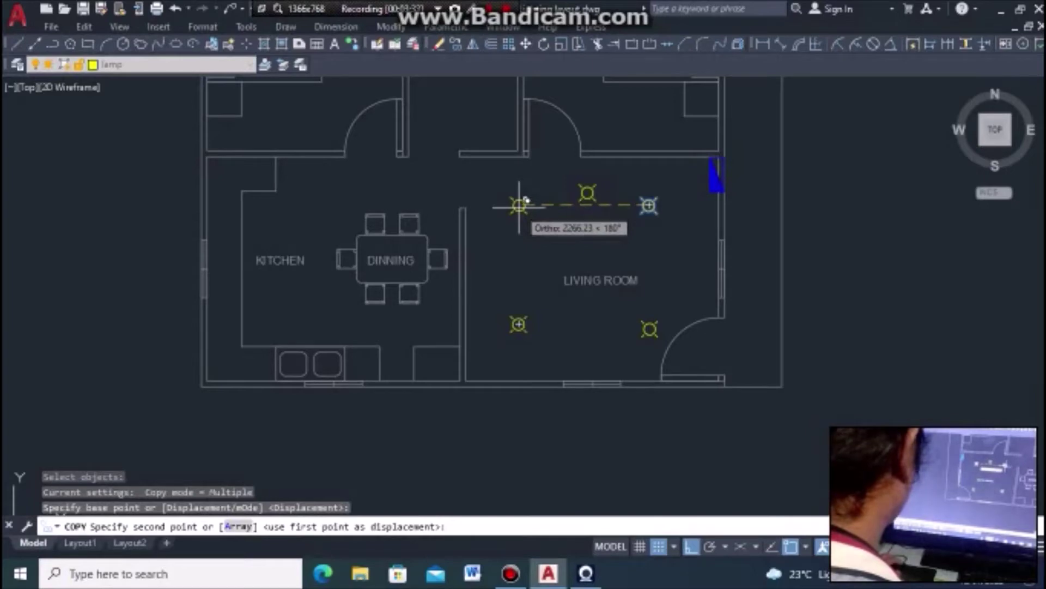
{"action": "left_click", "coordinate": [519, 205]}
{"action": "key", "text": "Escape"}
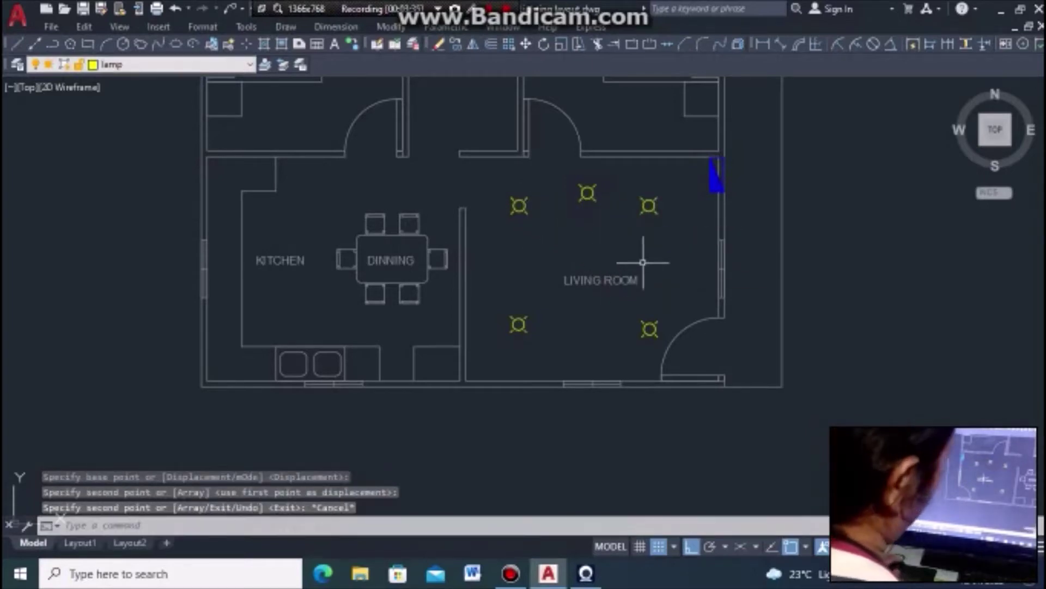
{"action": "scroll", "coordinate": [598, 244], "scroll_direction": "down", "scroll_amount": 4}
{"action": "scroll", "coordinate": [635, 293], "scroll_direction": "up", "scroll_amount": 3}
{"action": "scroll", "coordinate": [590, 240], "scroll_direction": "up", "scroll_amount": 2}
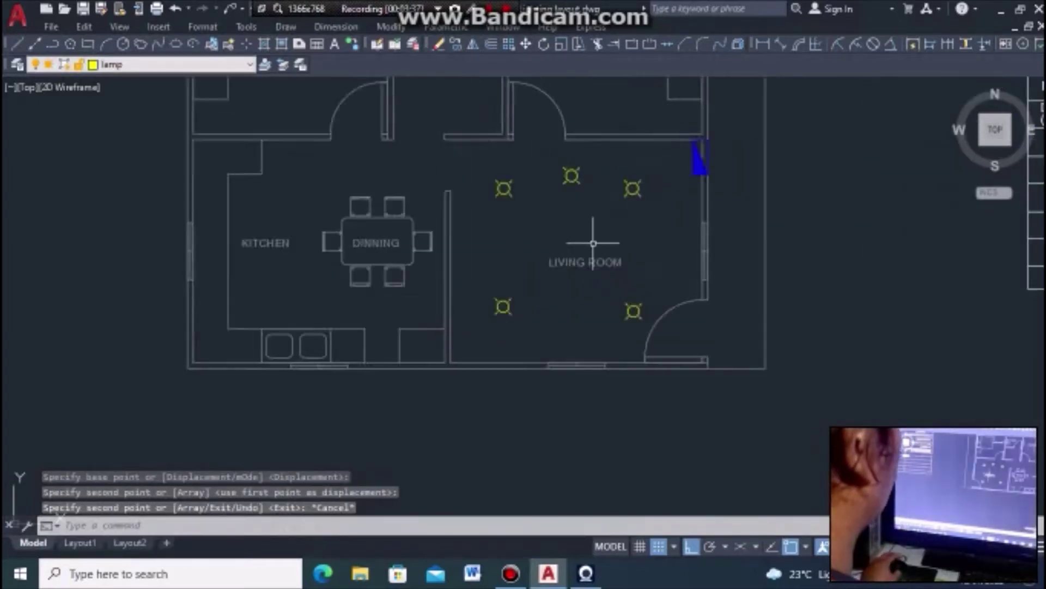
{"action": "scroll", "coordinate": [593, 243], "scroll_direction": "up", "scroll_amount": 1}
{"action": "scroll", "coordinate": [662, 182], "scroll_direction": "down", "scroll_amount": 1}
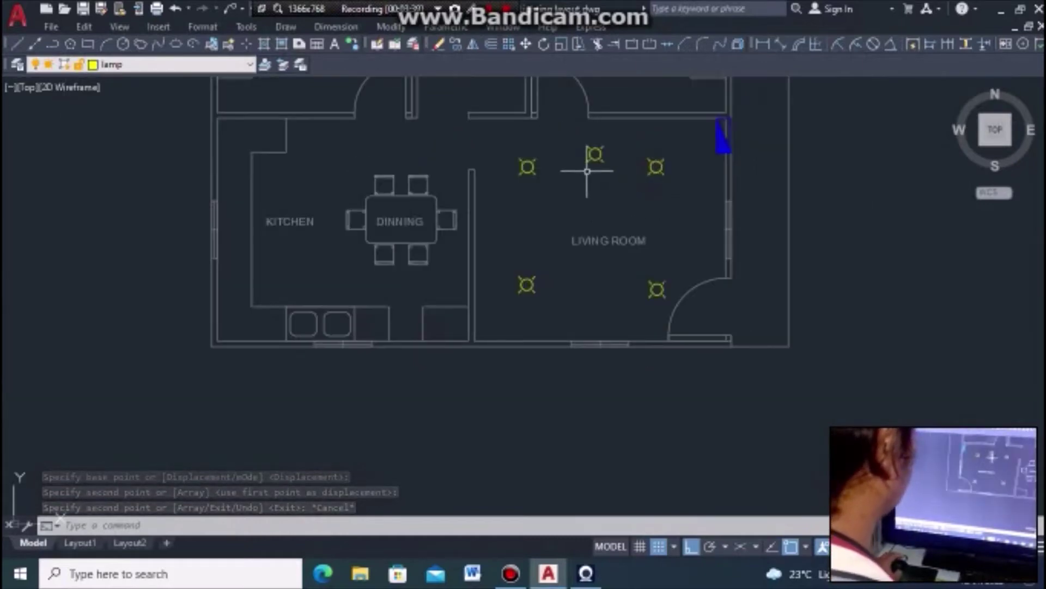
{"action": "scroll", "coordinate": [590, 169], "scroll_direction": "up", "scroll_amount": 1}
With Ortho off, copy the top lamp into the legend symbol column below the GFCI outlet row
{"action": "type", "text": "Co"}
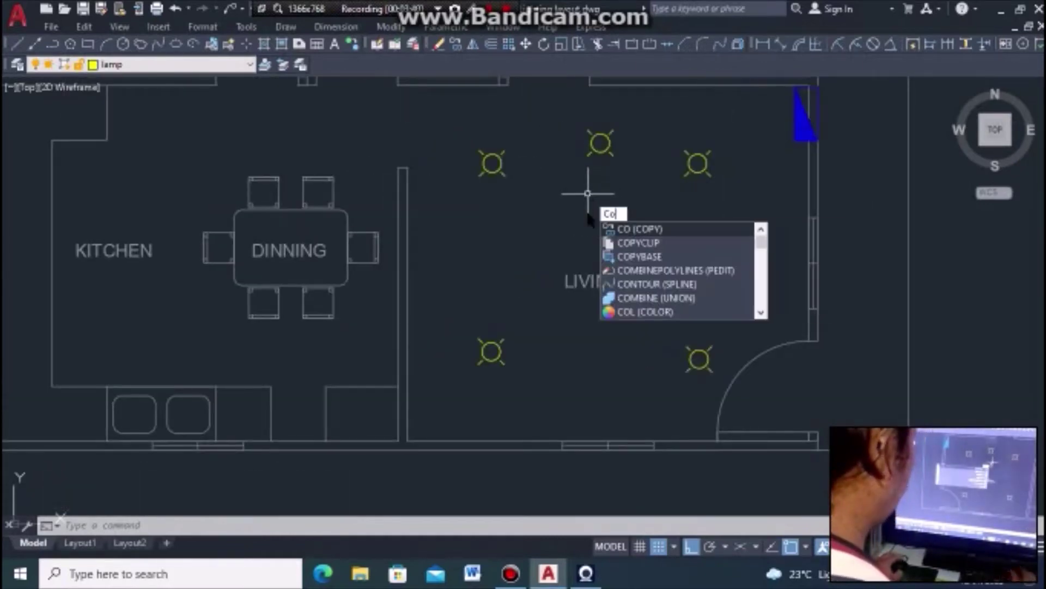
{"action": "key", "text": "Return"}
{"action": "left_click", "coordinate": [600, 143]}
{"action": "key", "text": "Return"}
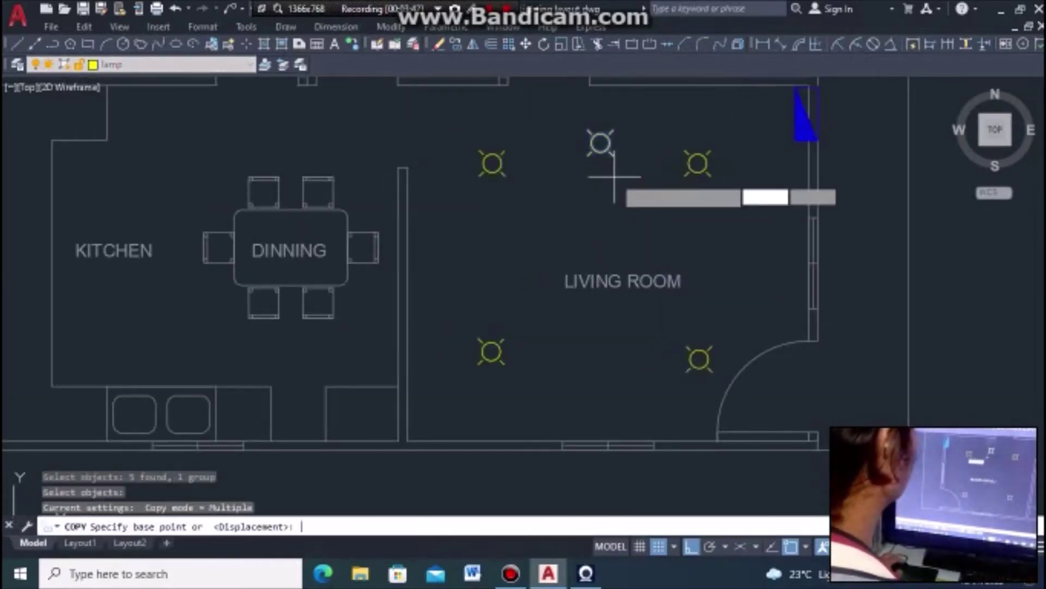
{"action": "left_click", "coordinate": [595, 143]}
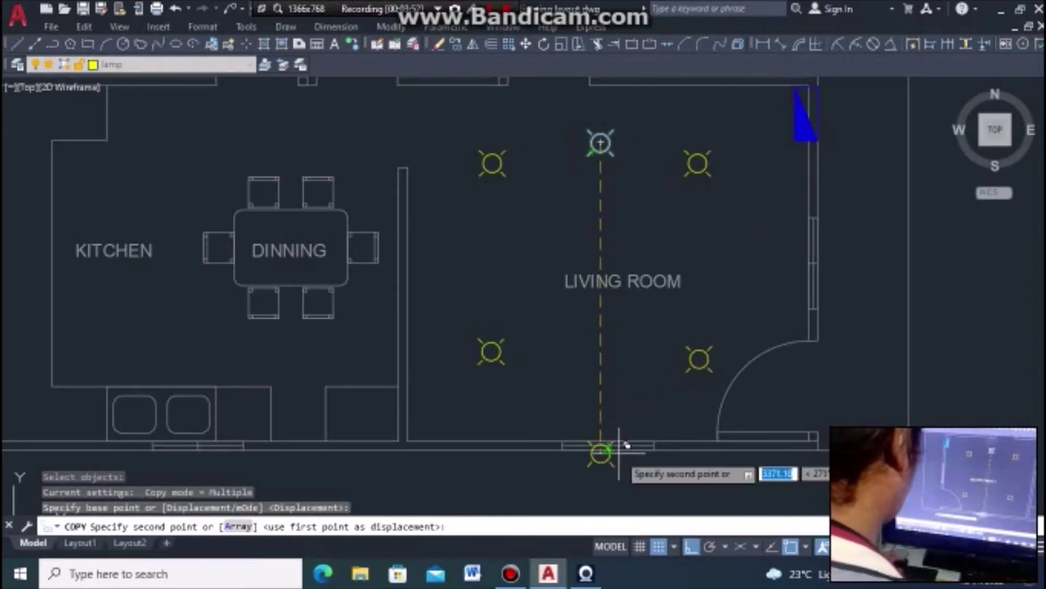
{"action": "left_click", "coordinate": [691, 546]}
{"action": "scroll", "coordinate": [583, 305], "scroll_direction": "down", "scroll_amount": 8}
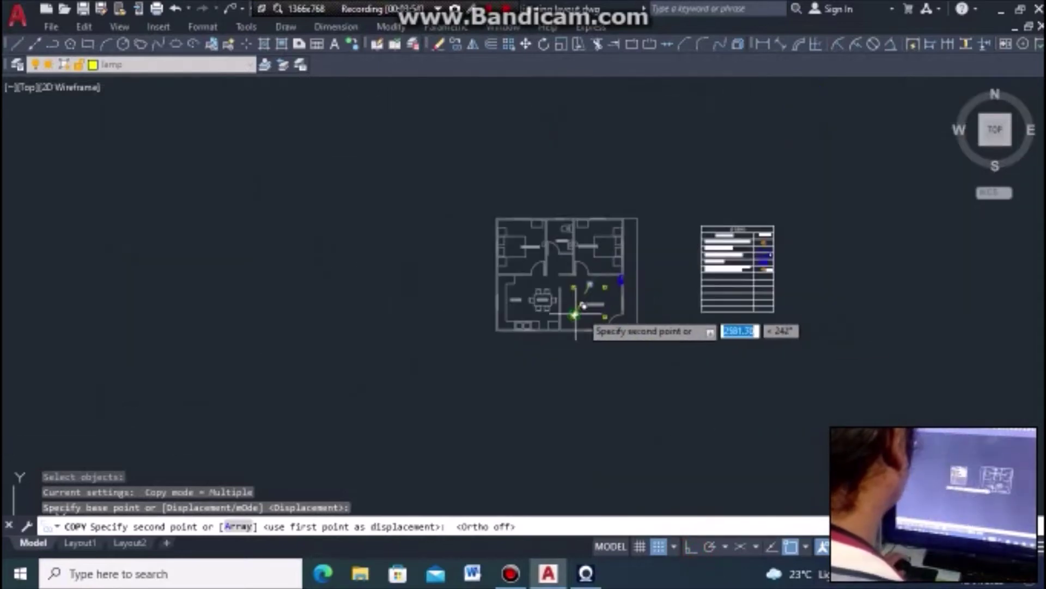
{"action": "scroll", "coordinate": [798, 240], "scroll_direction": "up", "scroll_amount": 4}
{"action": "scroll", "coordinate": [720, 327], "scroll_direction": "up", "scroll_amount": 2}
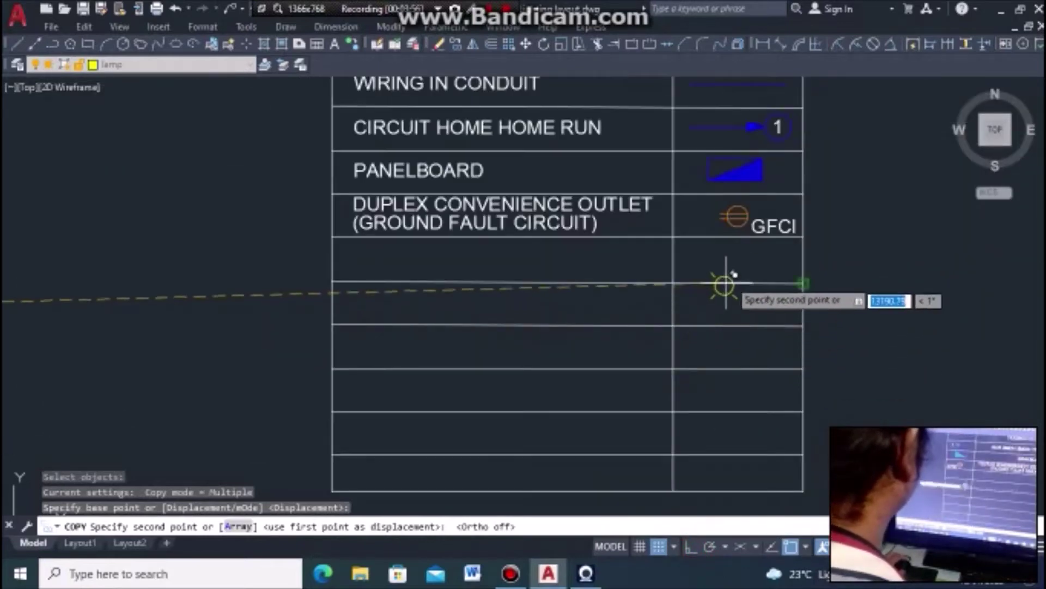
{"action": "scroll", "coordinate": [730, 272], "scroll_direction": "up", "scroll_amount": 2}
{"action": "left_click", "coordinate": [739, 253]}
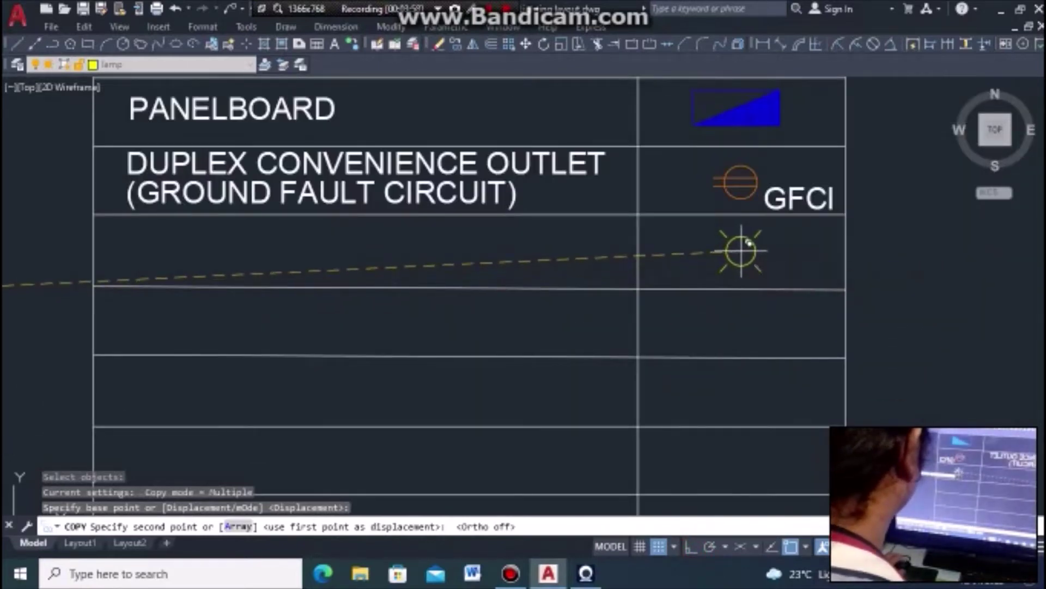
{"action": "key", "text": "Escape"}
{"action": "scroll", "coordinate": [547, 253], "scroll_direction": "down", "scroll_amount": 4}
{"action": "type", "text": "CO"}
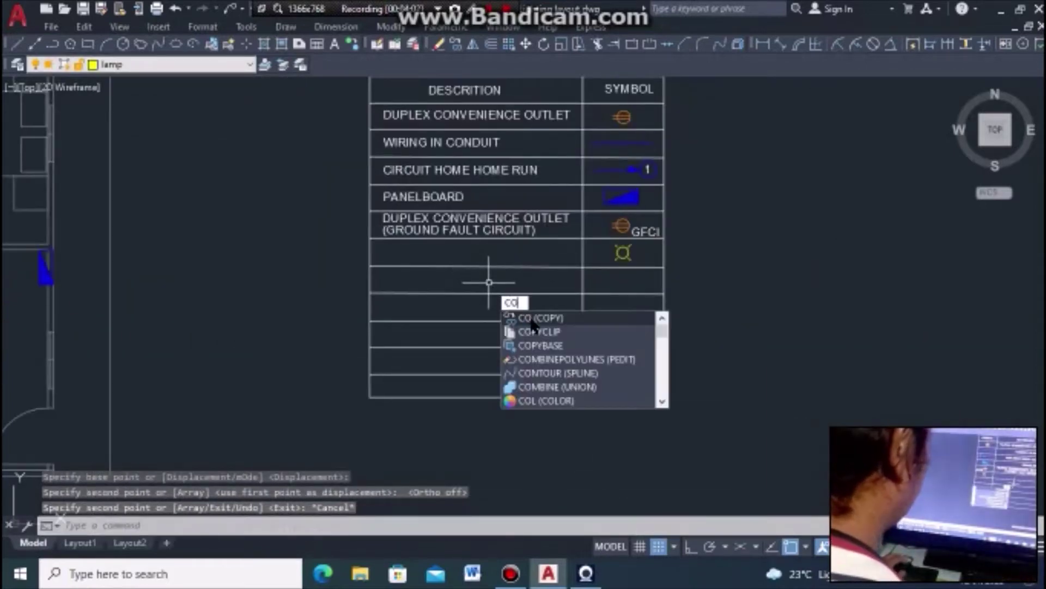
Copy the PANELBOARD legend text straight down into the next legend row with Ortho on
{"action": "key", "text": "Return"}
{"action": "left_click", "coordinate": [455, 197]}
{"action": "key", "text": "Return"}
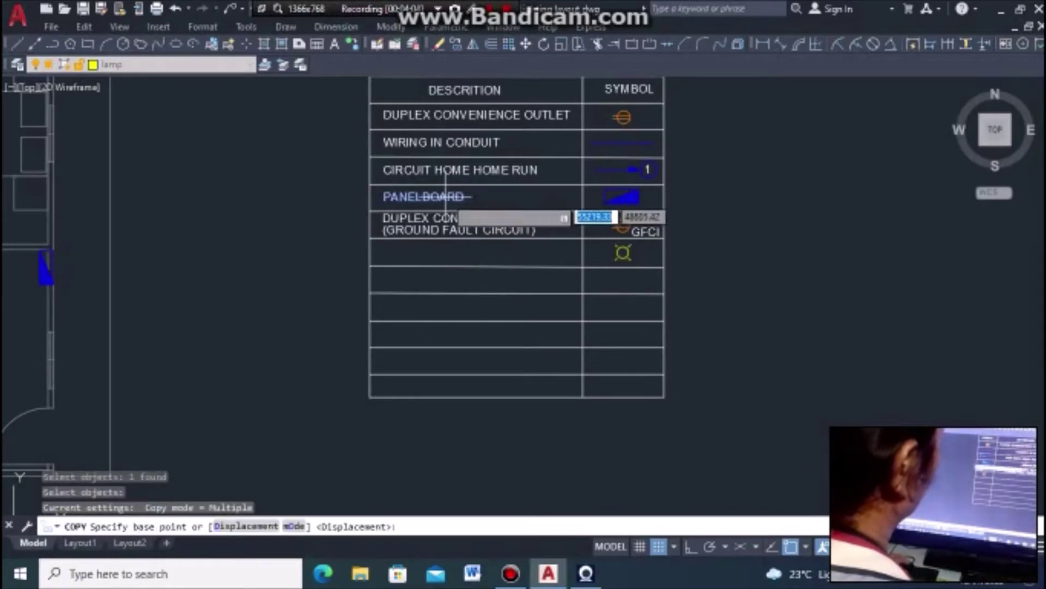
{"action": "left_click", "coordinate": [446, 192]}
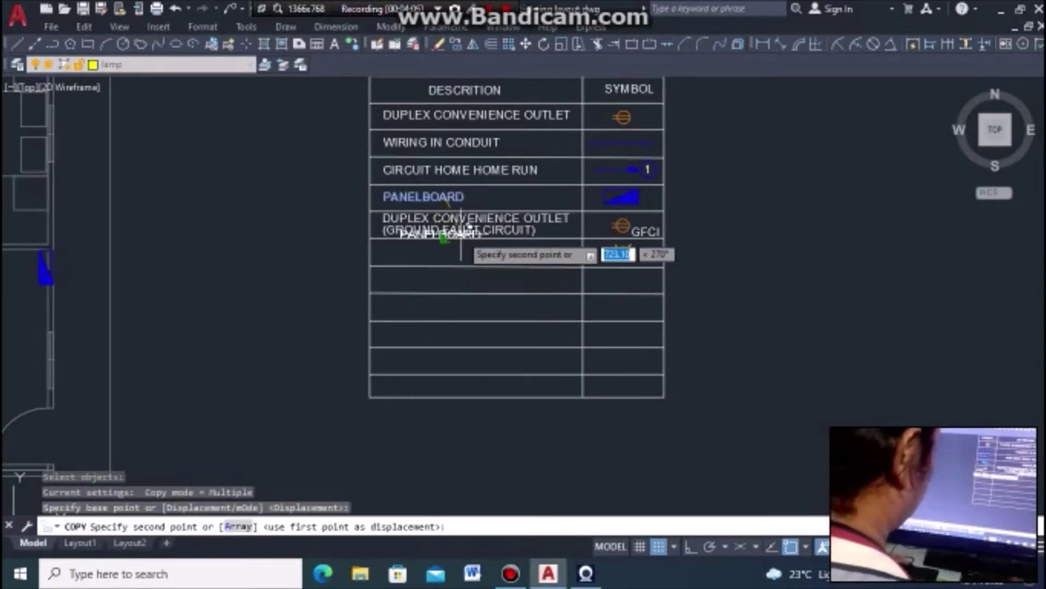
{"action": "key", "text": "F8"}
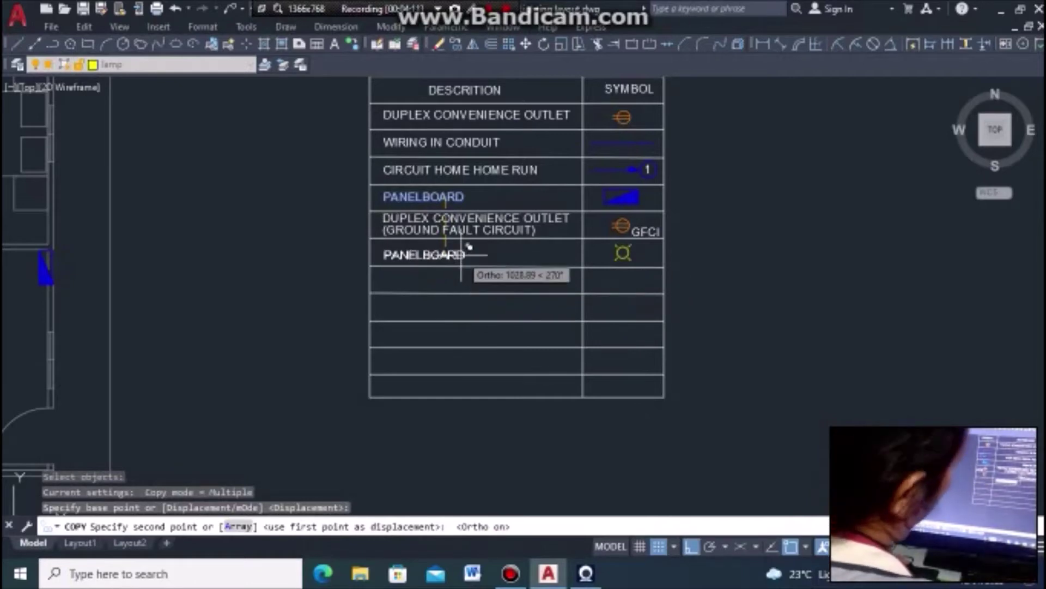
{"action": "left_click", "coordinate": [462, 253]}
{"action": "key", "text": "Escape"}
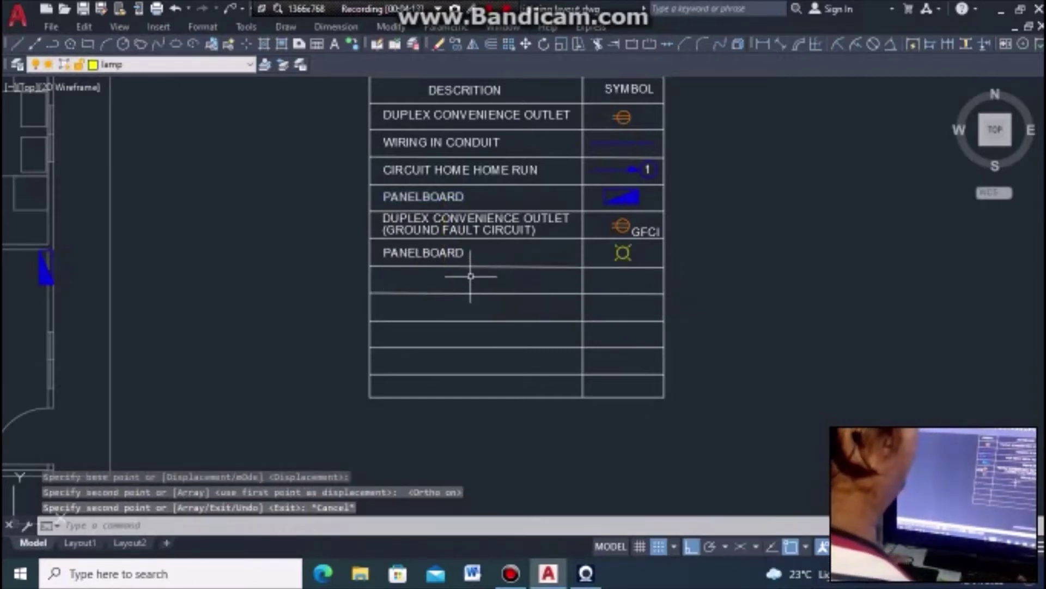
Retype the copied label as LED 20W LAMP
{"action": "left_click", "coordinate": [446, 254]}
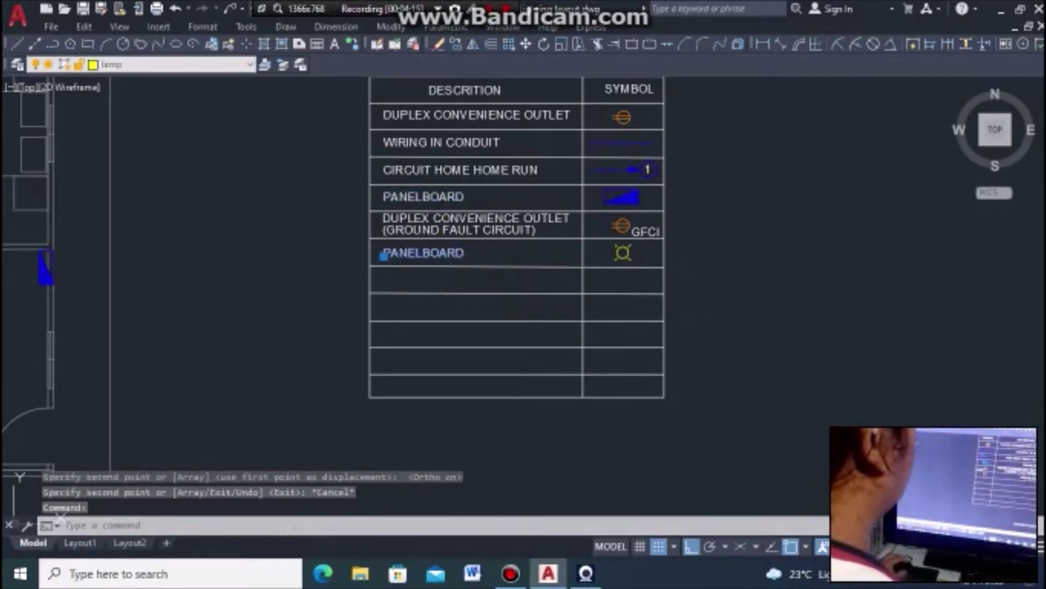
{"action": "double_click", "coordinate": [520, 266]}
{"action": "type", "text": "LED 20W LAMP"}
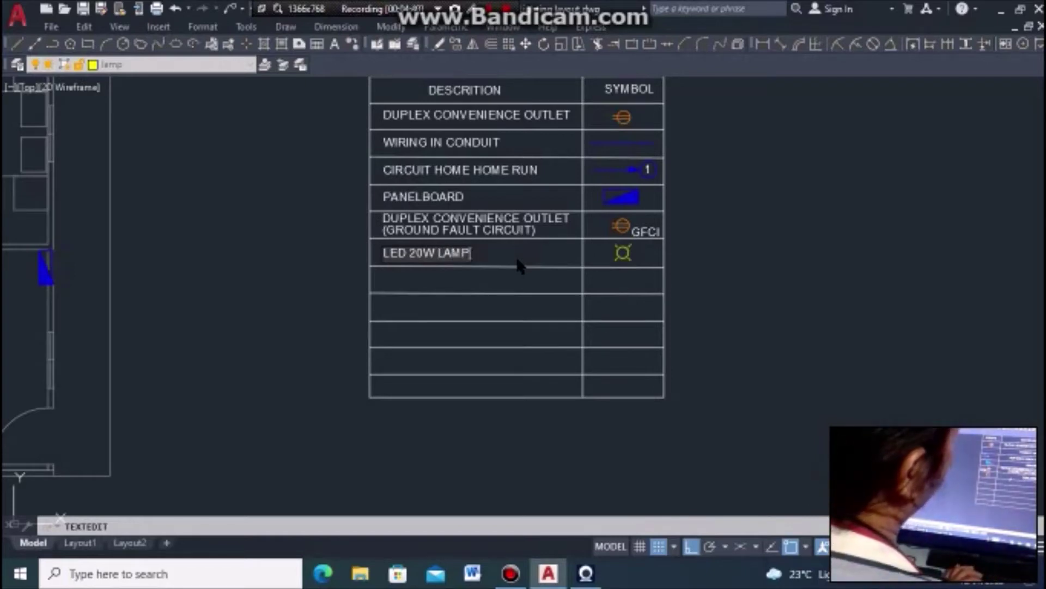
{"action": "left_click", "coordinate": [552, 284]}
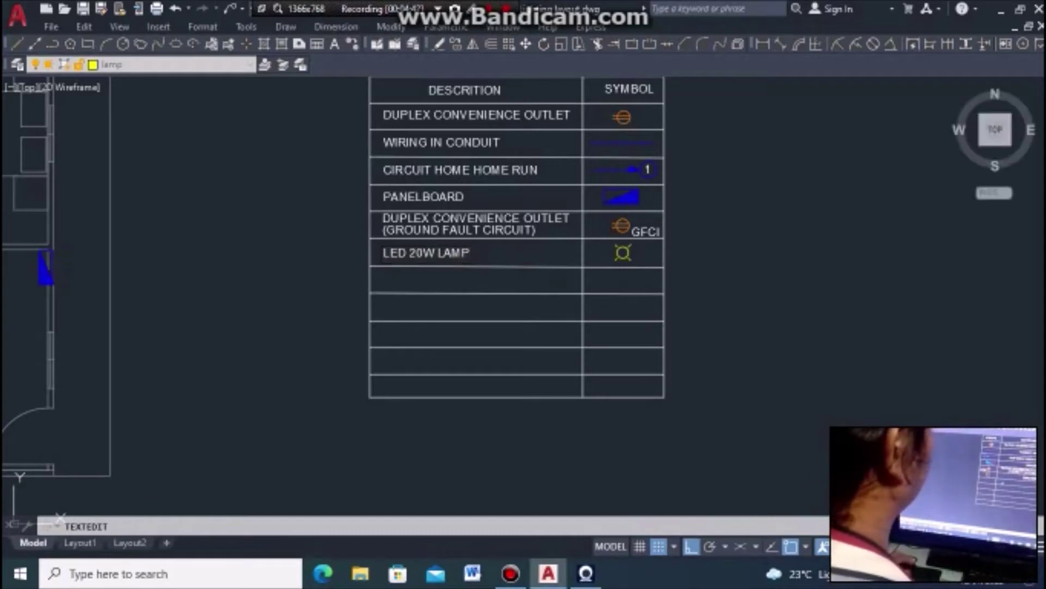
{"action": "key", "text": "Escape"}
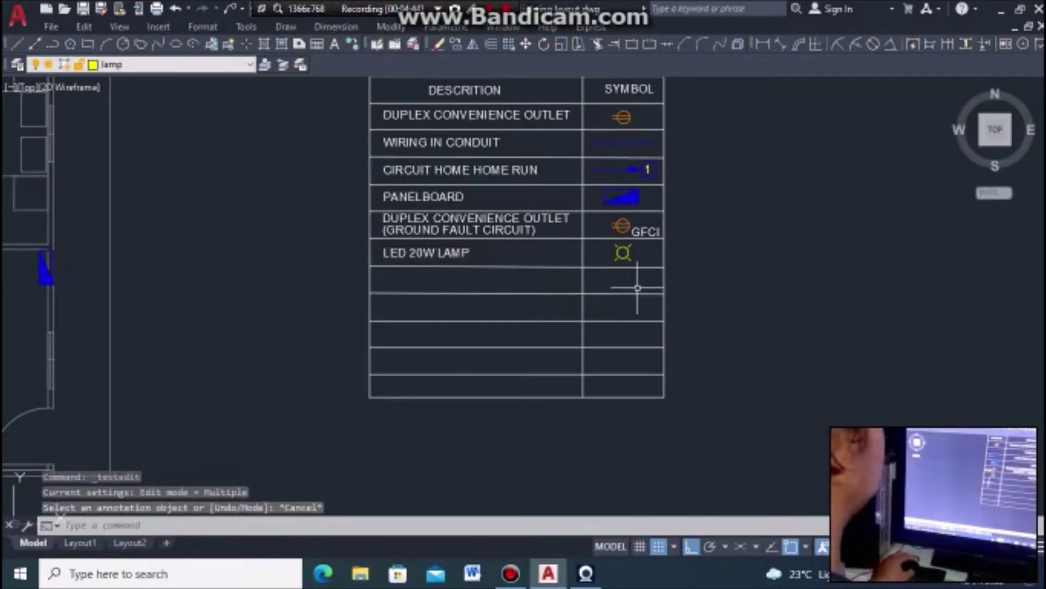
Erase the top-centre lamp from the living room
{"action": "scroll", "coordinate": [638, 283], "scroll_direction": "down", "scroll_amount": 4}
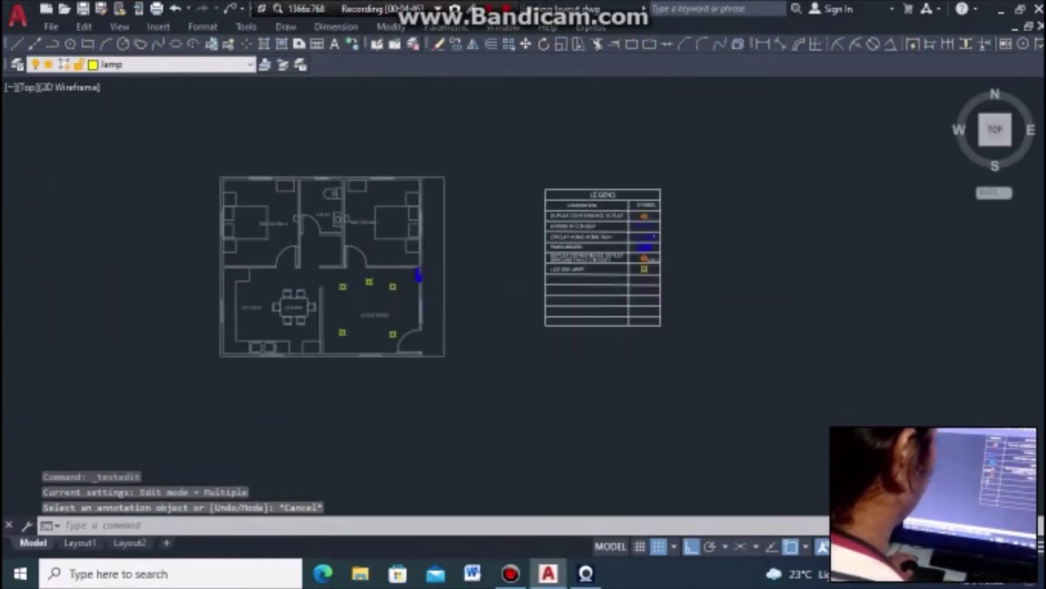
{"action": "scroll", "coordinate": [637, 284], "scroll_direction": "down", "scroll_amount": 2}
{"action": "scroll", "coordinate": [490, 282], "scroll_direction": "up", "scroll_amount": 4}
{"action": "scroll", "coordinate": [491, 283], "scroll_direction": "up", "scroll_amount": 4}
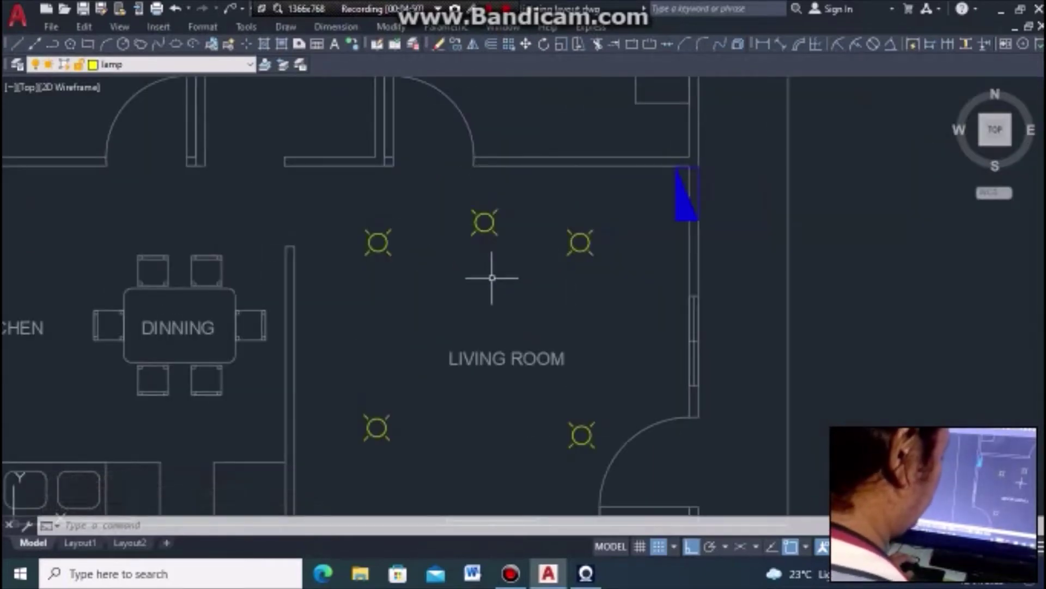
{"action": "type", "text": "e"}
{"action": "key", "text": "Return"}
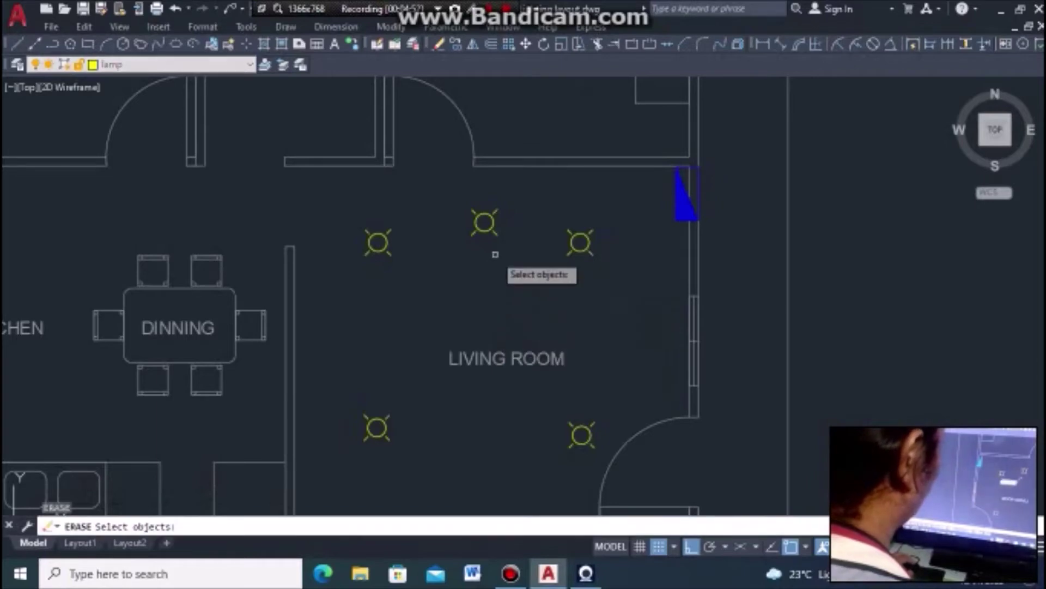
{"action": "left_click", "coordinate": [486, 224]}
{"action": "scroll", "coordinate": [518, 245], "scroll_direction": "down", "scroll_amount": 4}
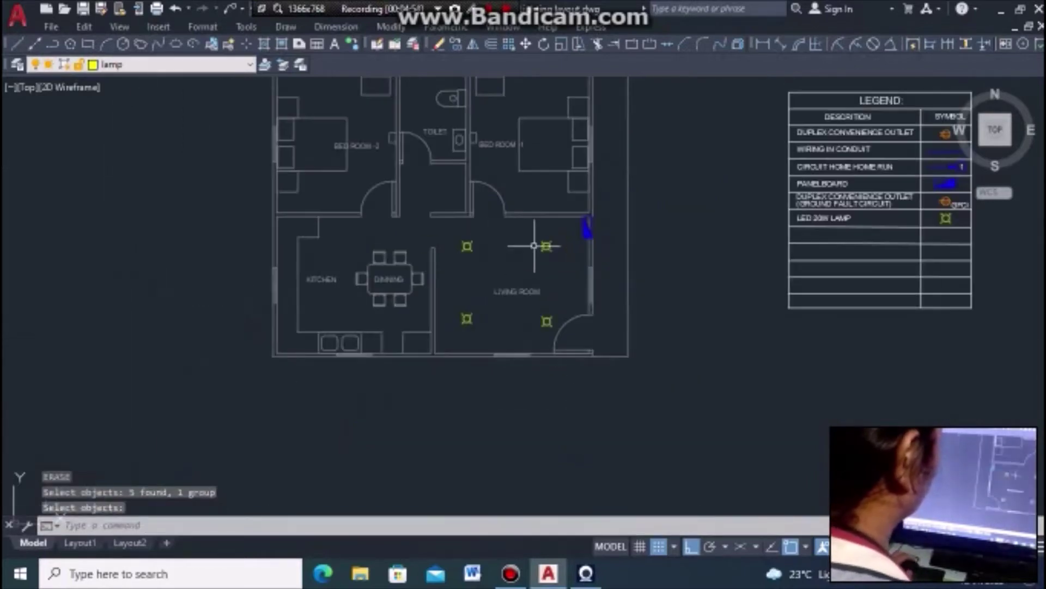
{"action": "scroll", "coordinate": [548, 163], "scroll_direction": "down", "scroll_amount": 4}
{"action": "scroll", "coordinate": [542, 213], "scroll_direction": "up", "scroll_amount": 4}
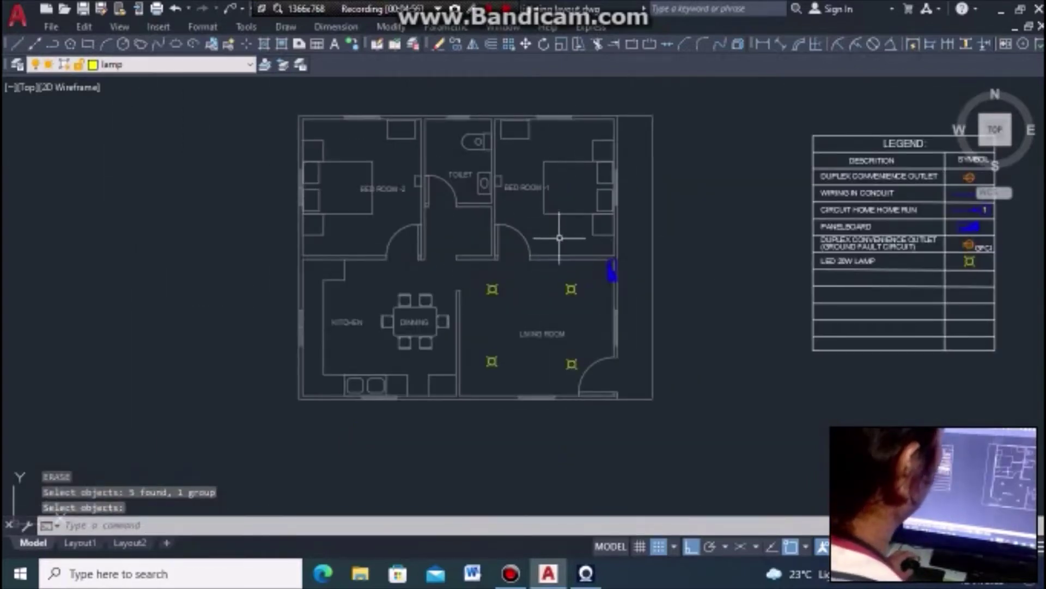
Copy the upper-right living-room lamp into Bed Room 1, above and below the bed
{"action": "type", "text": "c"}
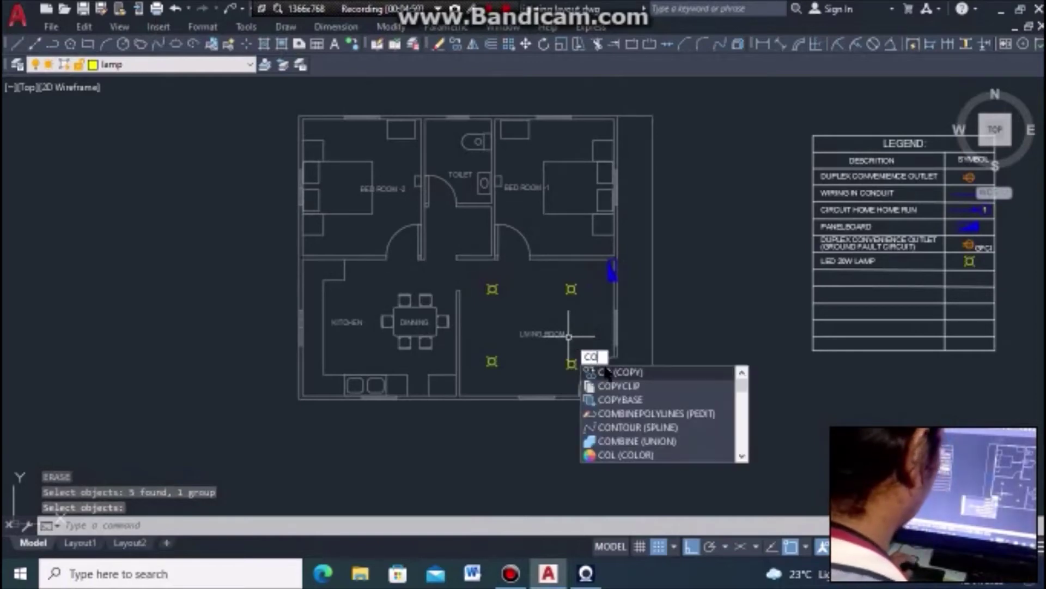
{"action": "key", "text": "Return"}
{"action": "scroll", "coordinate": [569, 300], "scroll_direction": "up", "scroll_amount": 2}
{"action": "left_click", "coordinate": [573, 283]}
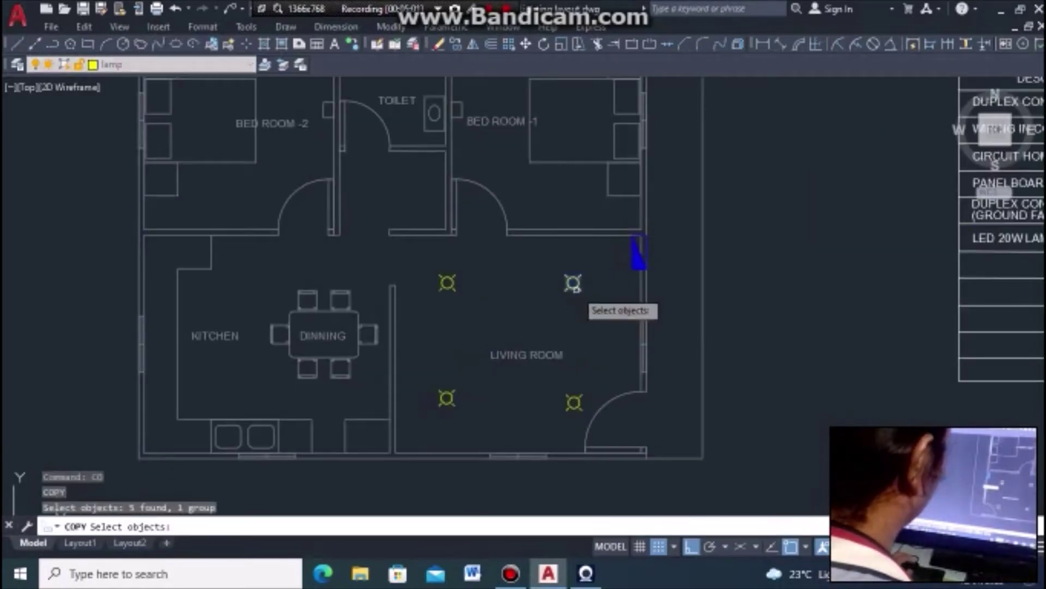
{"action": "key", "text": "Return"}
{"action": "scroll", "coordinate": [571, 282], "scroll_direction": "up", "scroll_amount": 5}
{"action": "left_click", "coordinate": [583, 274]}
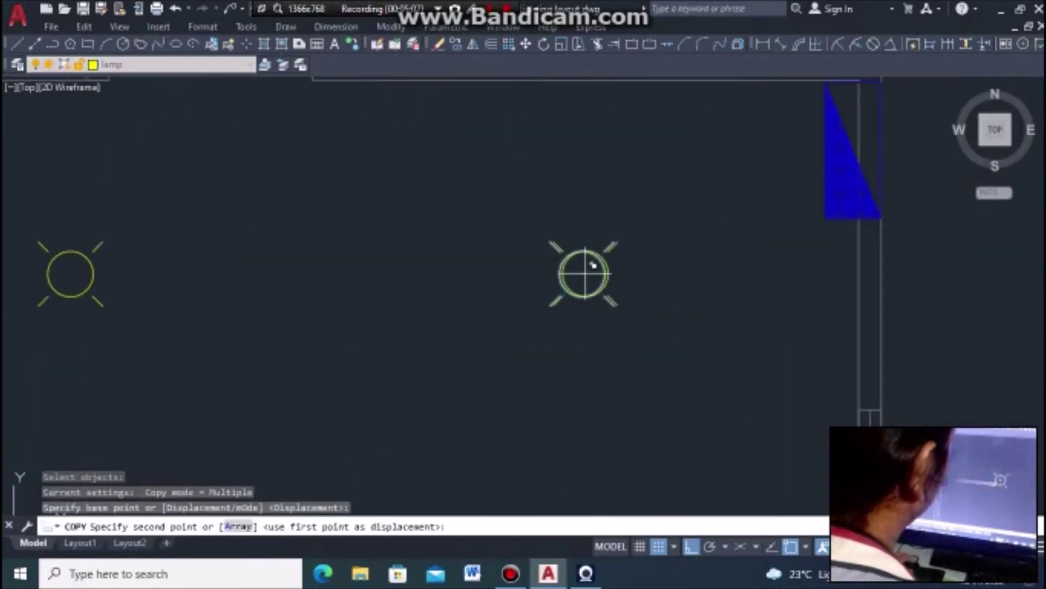
{"action": "scroll", "coordinate": [589, 374], "scroll_direction": "down", "scroll_amount": 3}
{"action": "scroll", "coordinate": [596, 362], "scroll_direction": "down", "scroll_amount": 2}
{"action": "scroll", "coordinate": [598, 329], "scroll_direction": "up", "scroll_amount": 4}
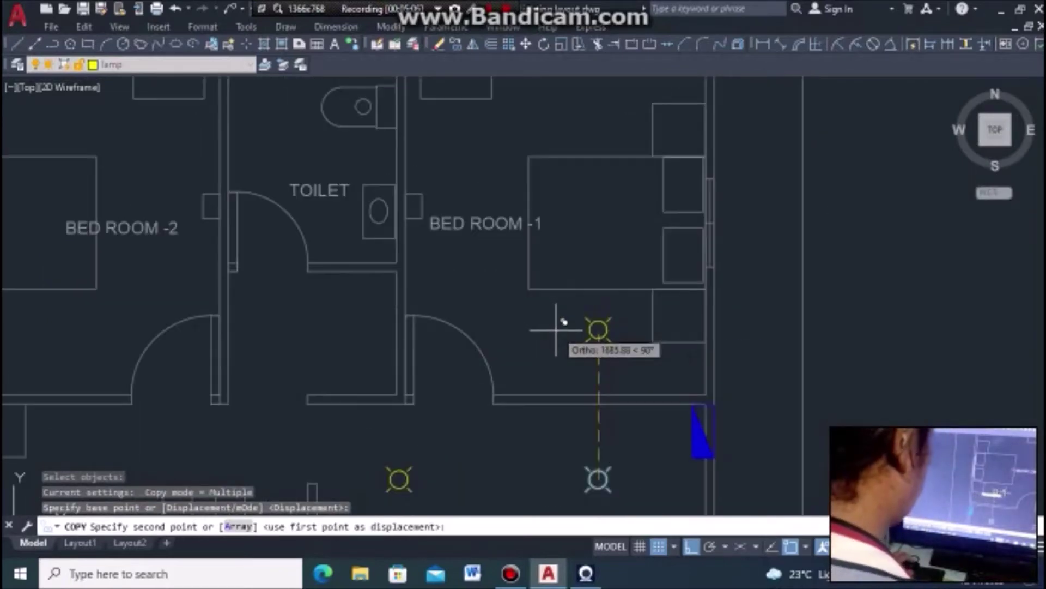
{"action": "key", "text": "F8"}
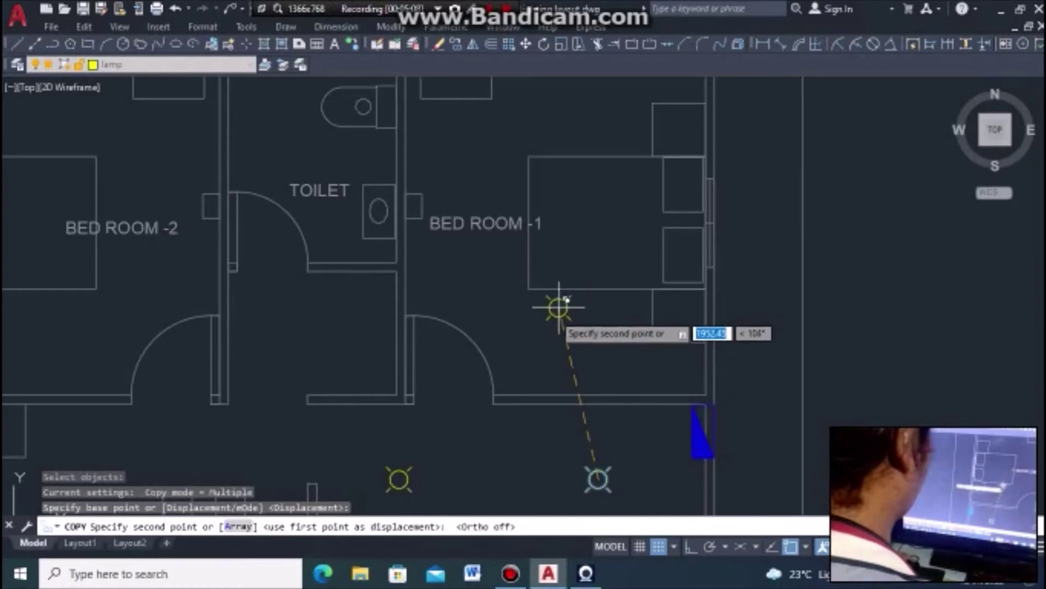
{"action": "scroll", "coordinate": [553, 316], "scroll_direction": "down", "scroll_amount": 2}
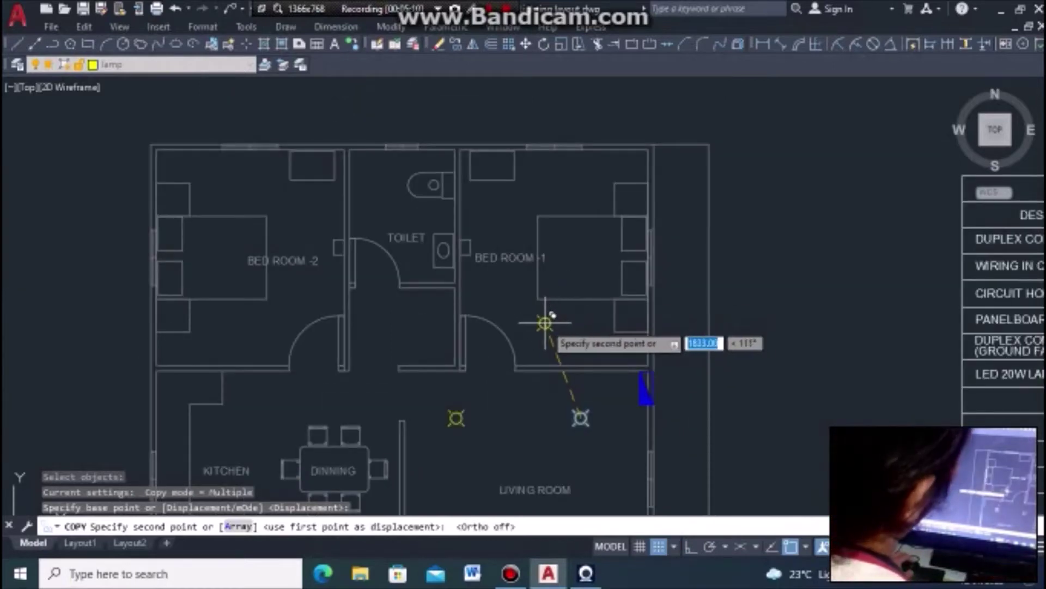
{"action": "left_click", "coordinate": [545, 323]}
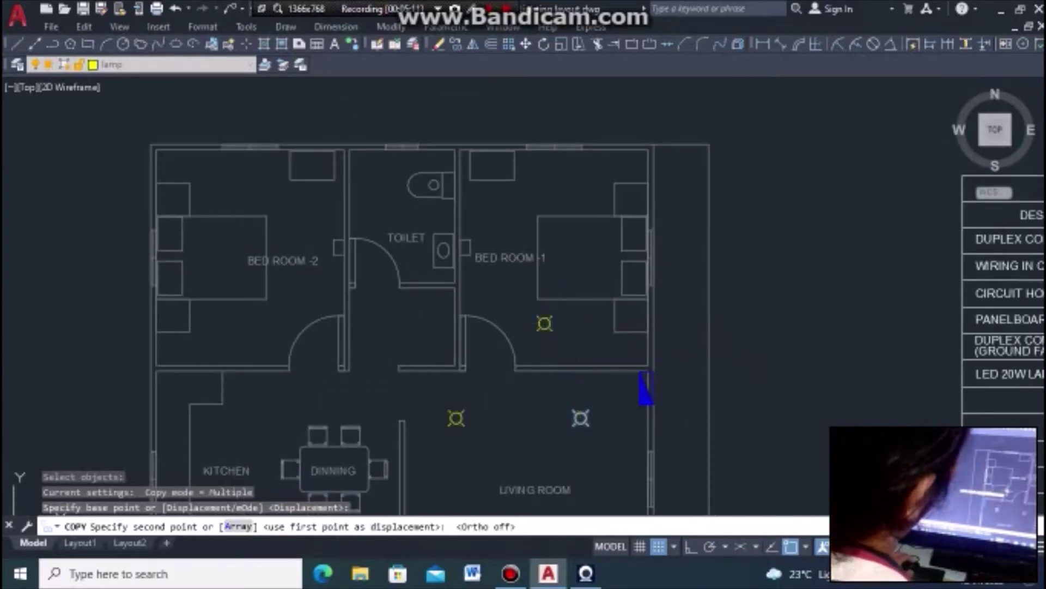
{"action": "left_click", "coordinate": [546, 204]}
{"action": "key", "text": "Escape"}
{"action": "scroll", "coordinate": [679, 286], "scroll_direction": "down", "scroll_amount": 3}
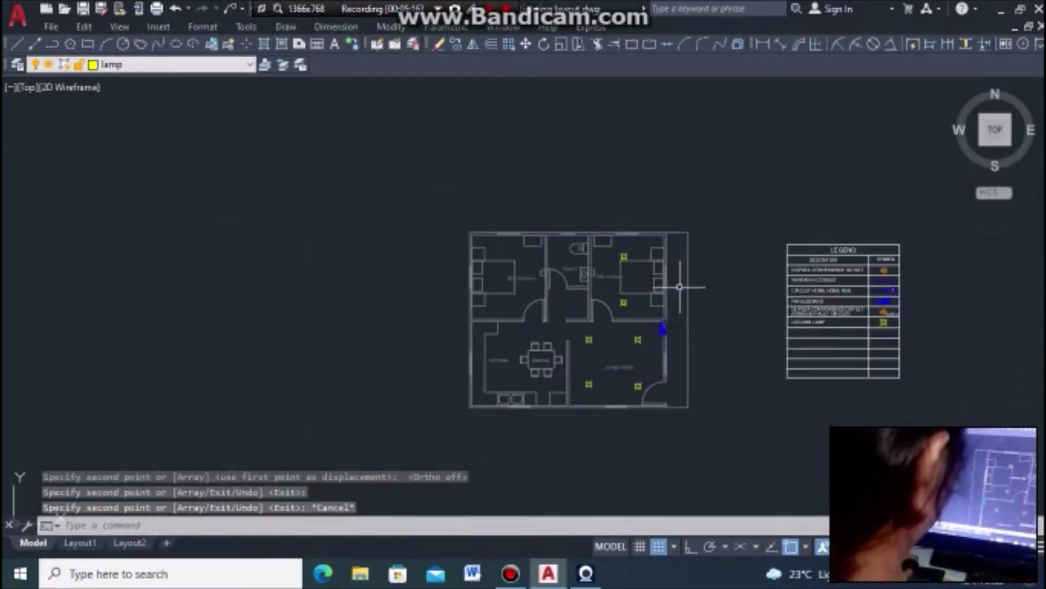
{"action": "scroll", "coordinate": [654, 299], "scroll_direction": "up", "scroll_amount": 4}
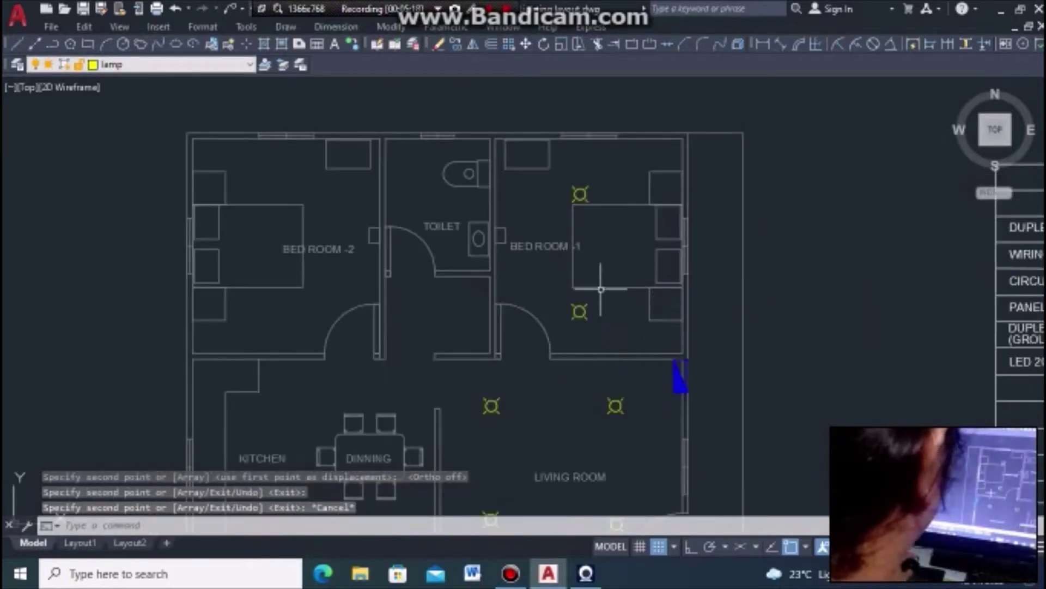
{"action": "scroll", "coordinate": [590, 205], "scroll_direction": "up", "scroll_amount": 2}
Move both Bed Room 1 lamps slightly to the right
{"action": "left_click", "coordinate": [579, 187]}
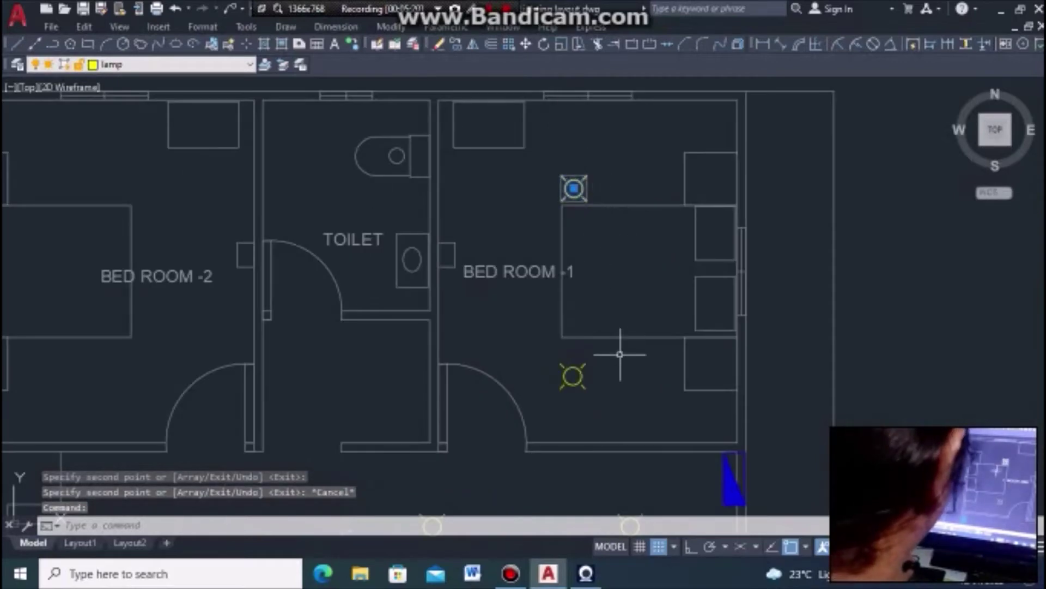
{"action": "left_click", "coordinate": [573, 376]}
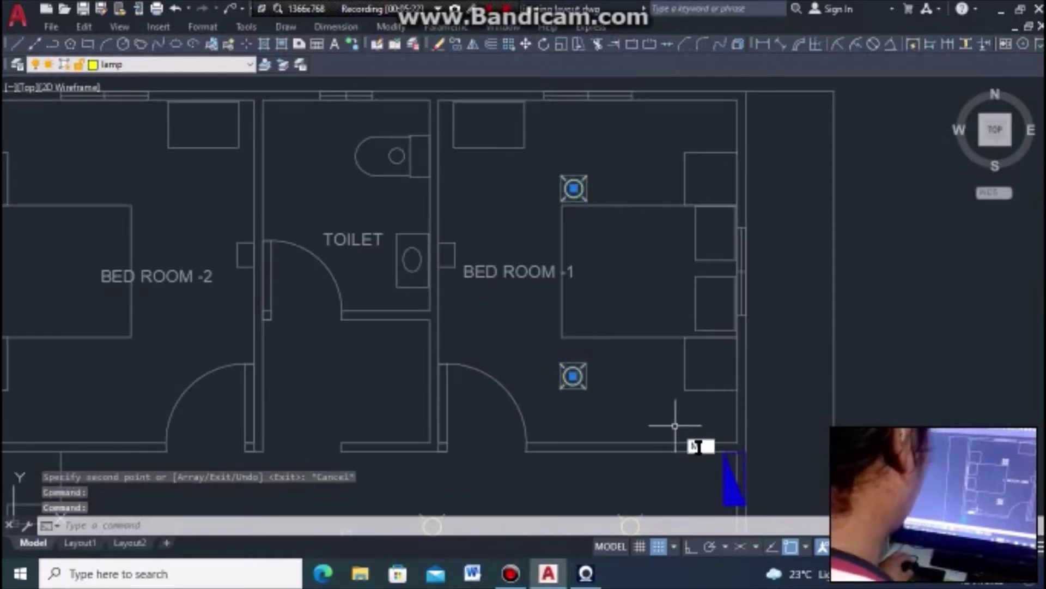
{"action": "type", "text": "m"}
{"action": "key", "text": "Return"}
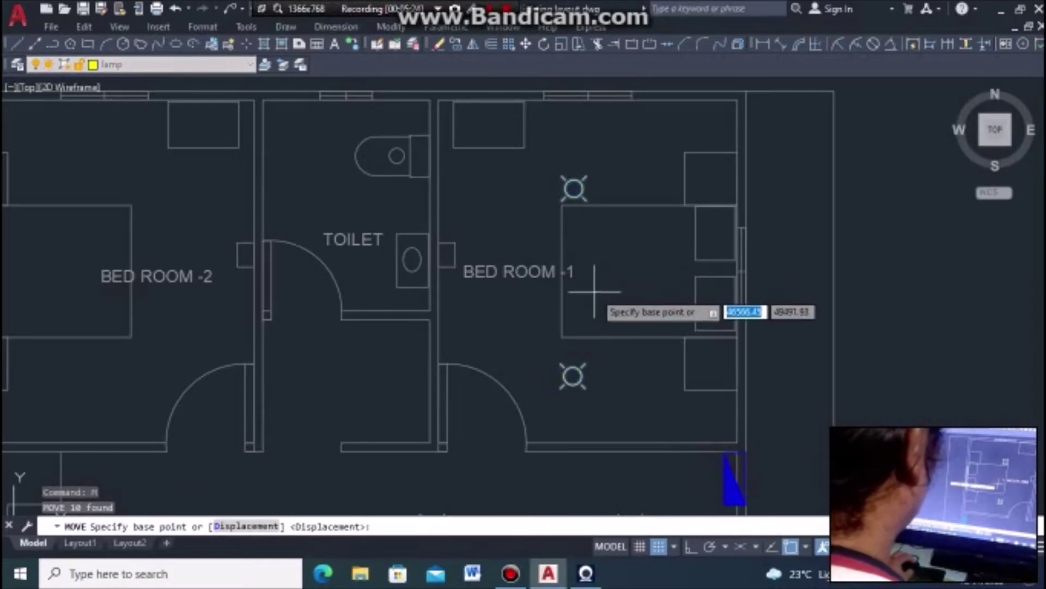
{"action": "left_click", "coordinate": [594, 291]}
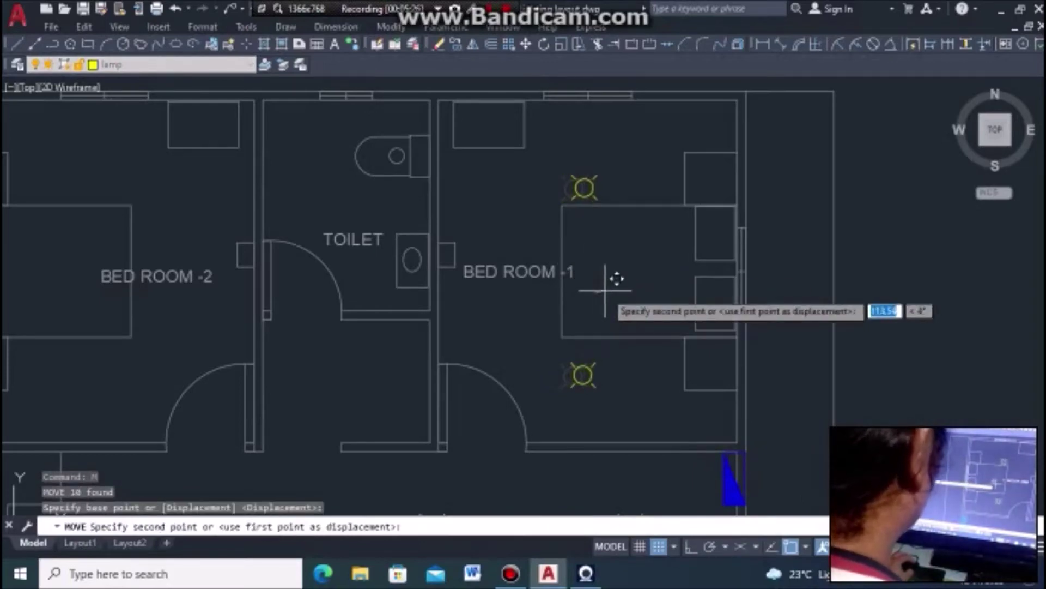
{"action": "left_click", "coordinate": [608, 290]}
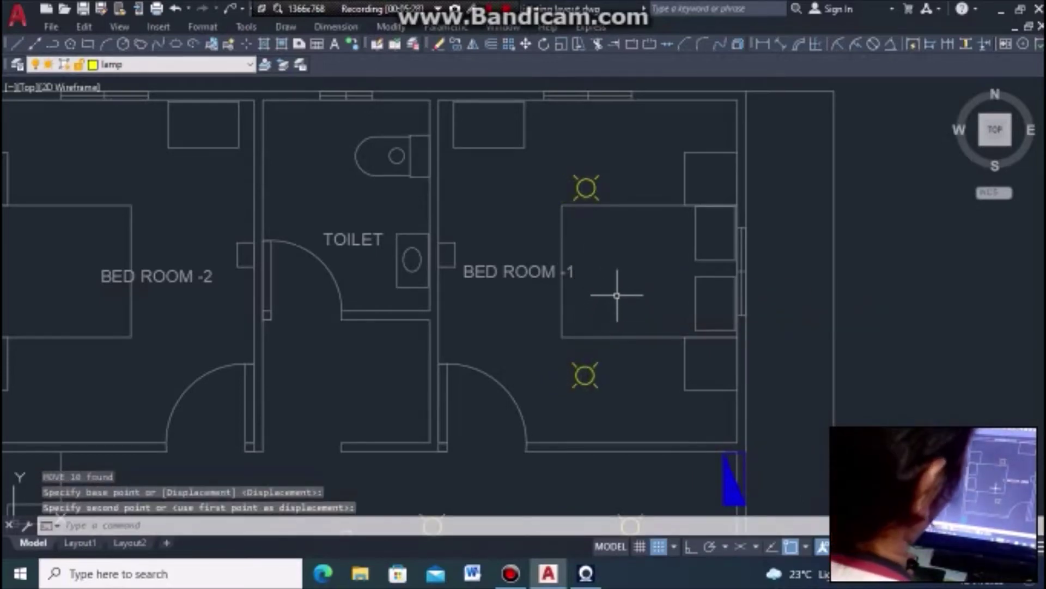
{"action": "key", "text": "Escape"}
{"action": "scroll", "coordinate": [617, 296], "scroll_direction": "down", "scroll_amount": 5}
{"action": "scroll", "coordinate": [621, 188], "scroll_direction": "up", "scroll_amount": 3}
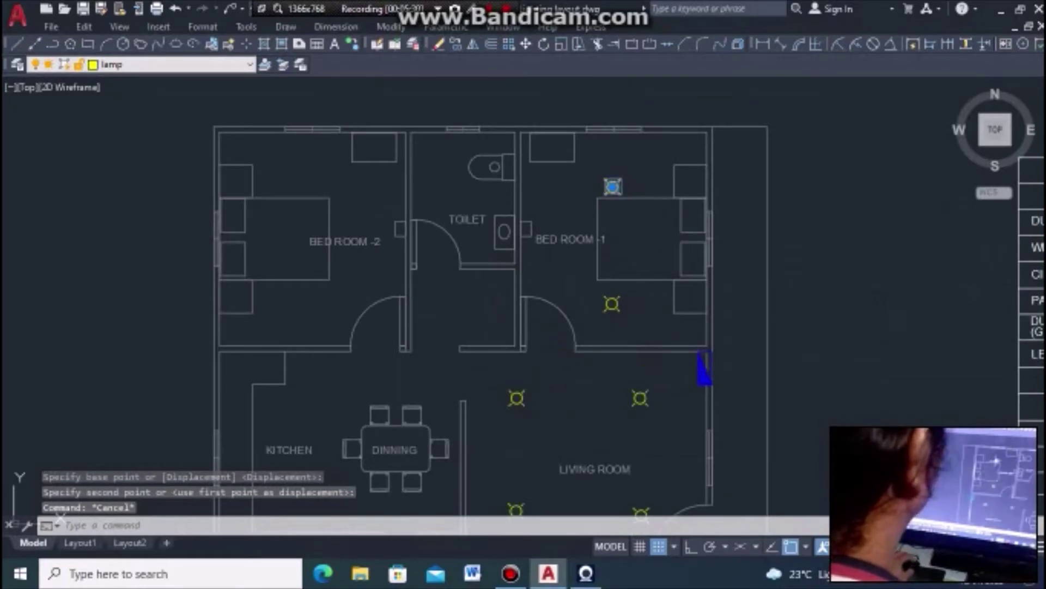
Mirror the Bed Room 1 lamps across a vertical line into Bed Room 2, keeping the originals
{"action": "left_click", "coordinate": [613, 302]}
{"action": "type", "text": "MI"}
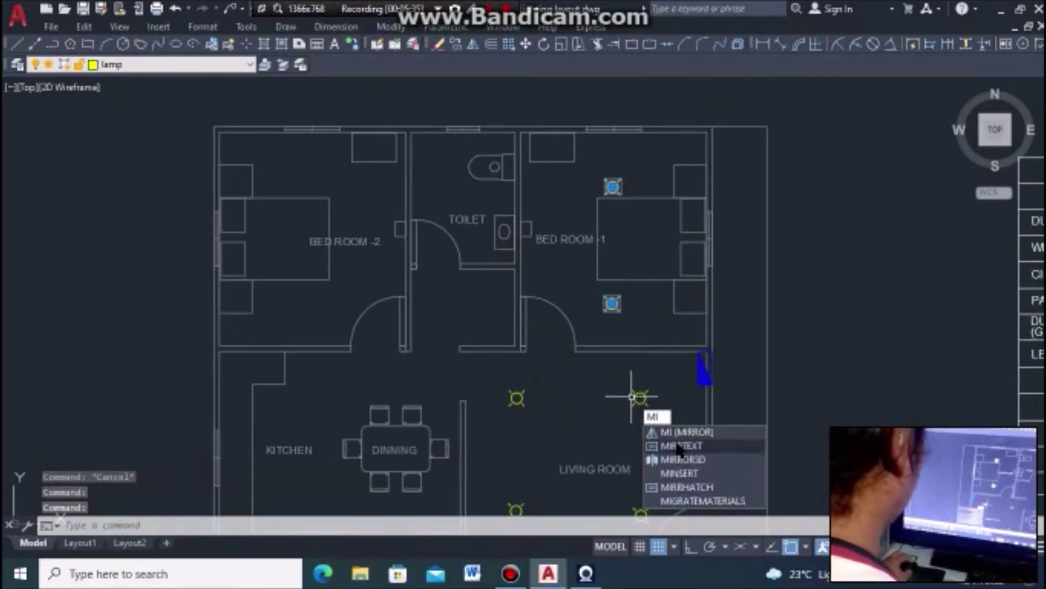
{"action": "key", "text": "Return"}
{"action": "scroll", "coordinate": [473, 92], "scroll_direction": "up", "scroll_amount": 2}
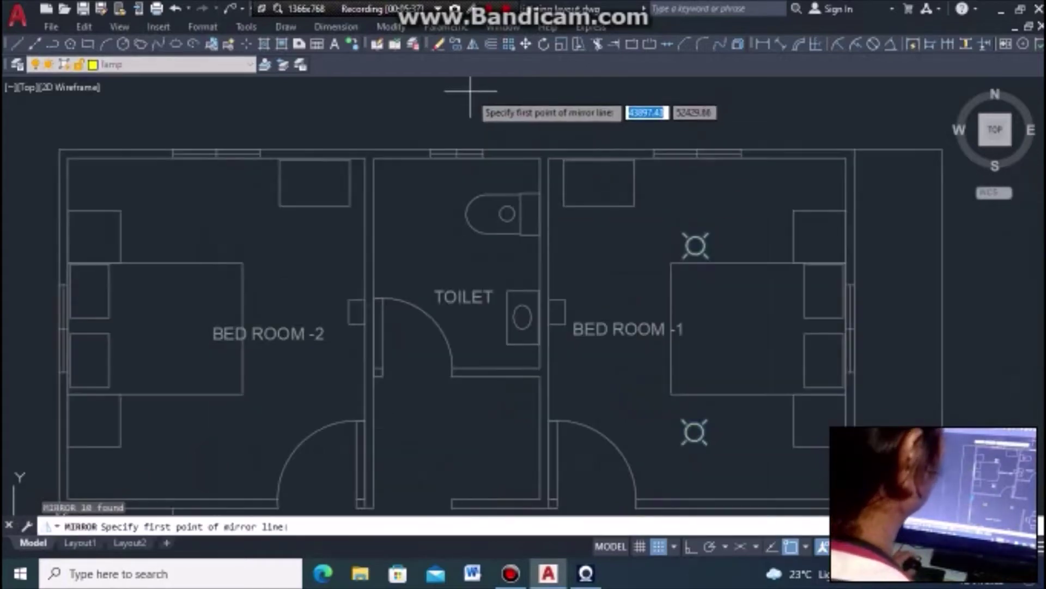
{"action": "left_click", "coordinate": [456, 150]}
{"action": "scroll", "coordinate": [451, 107], "scroll_direction": "down", "scroll_amount": 3}
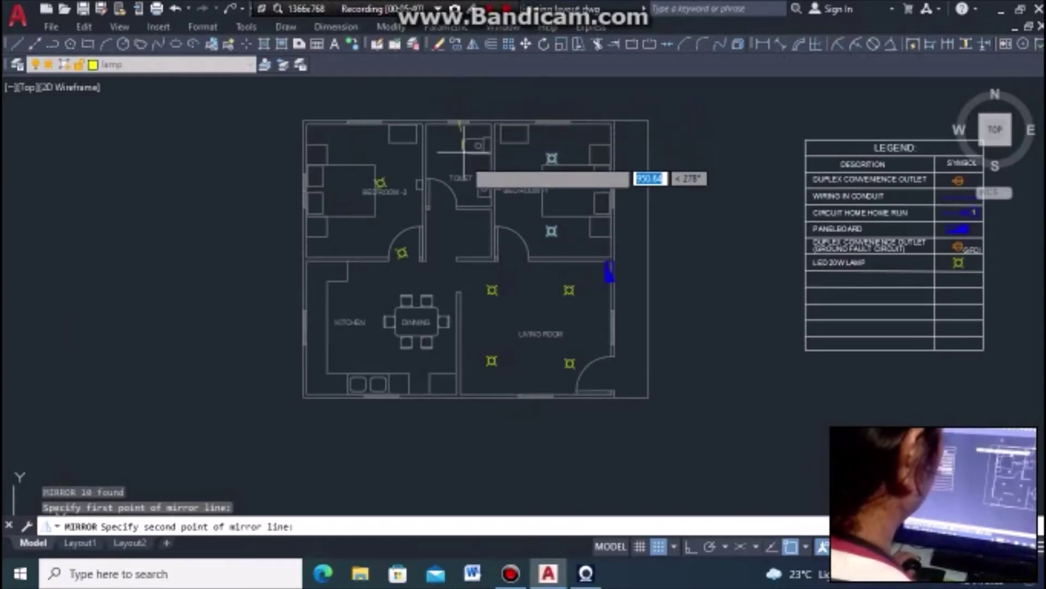
{"action": "left_click", "coordinate": [691, 546]}
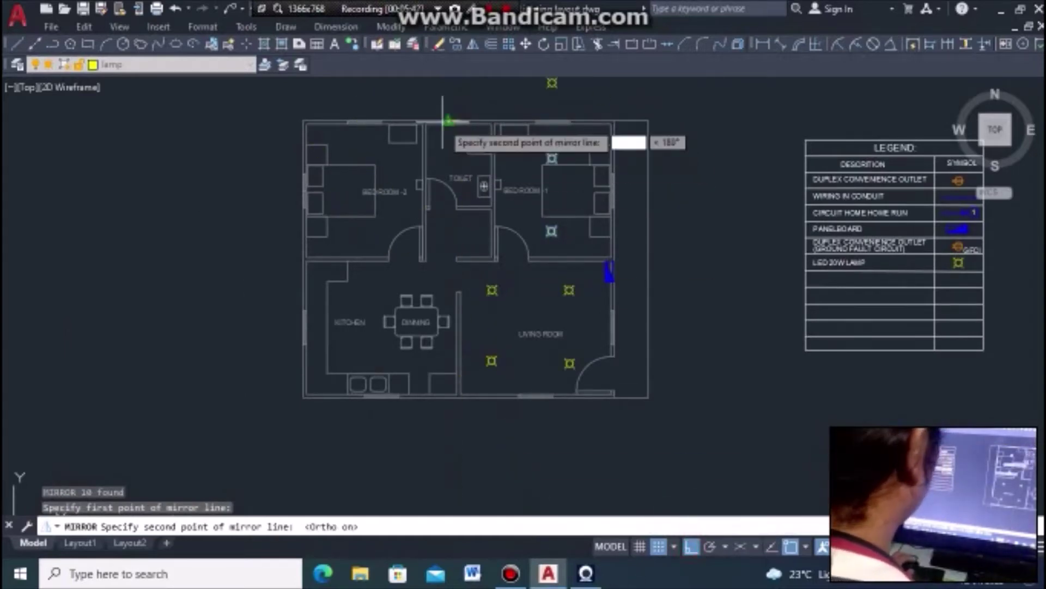
{"action": "scroll", "coordinate": [444, 123], "scroll_direction": "down", "scroll_amount": 4}
{"action": "left_click", "coordinate": [454, 106]}
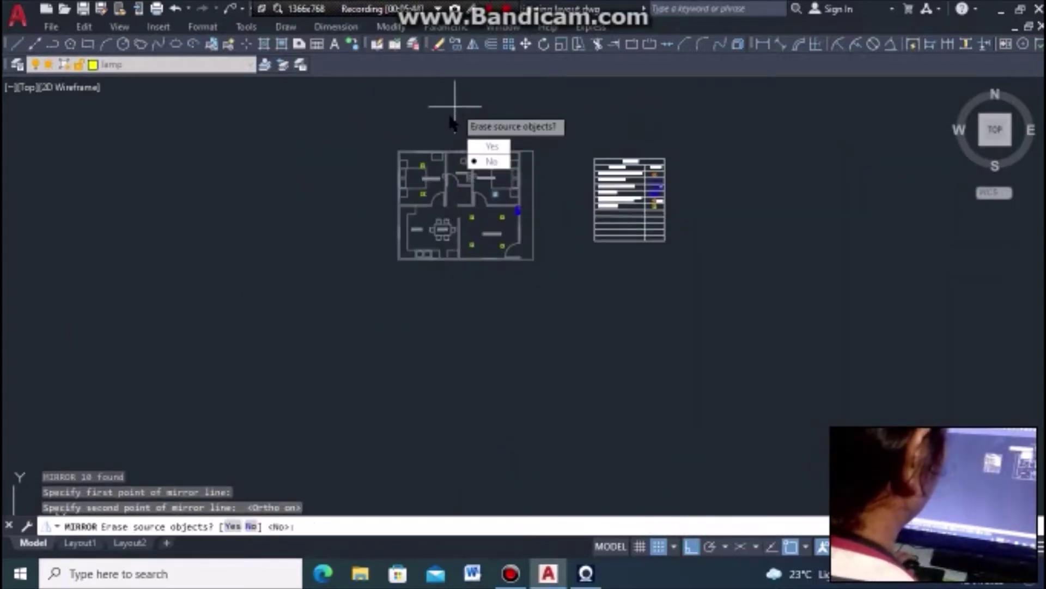
{"action": "left_click", "coordinate": [492, 161]}
{"action": "scroll", "coordinate": [417, 175], "scroll_direction": "up", "scroll_amount": 4}
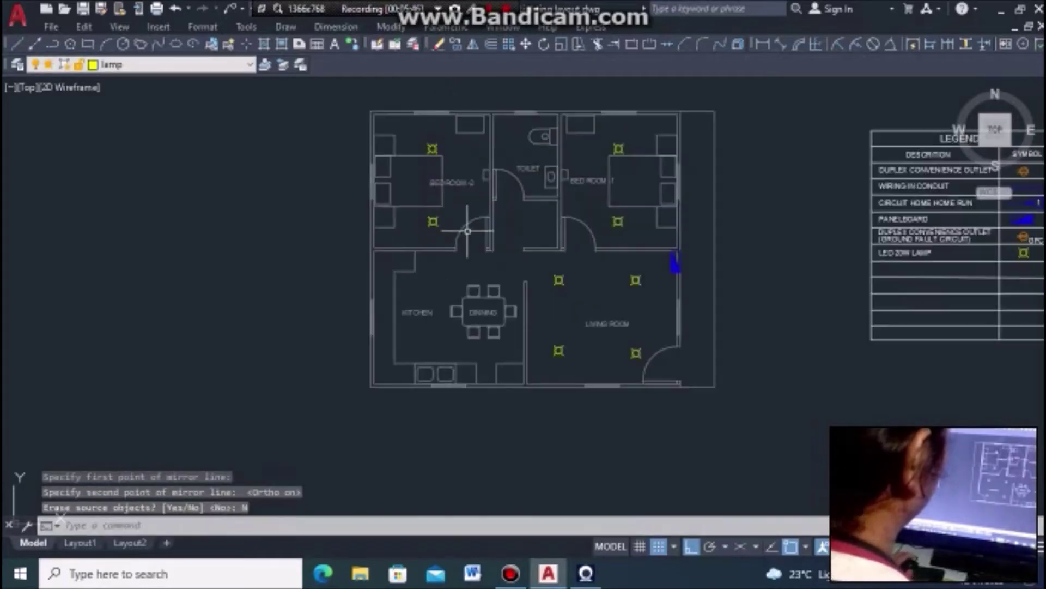
{"action": "scroll", "coordinate": [612, 222], "scroll_direction": "up", "scroll_amount": 2}
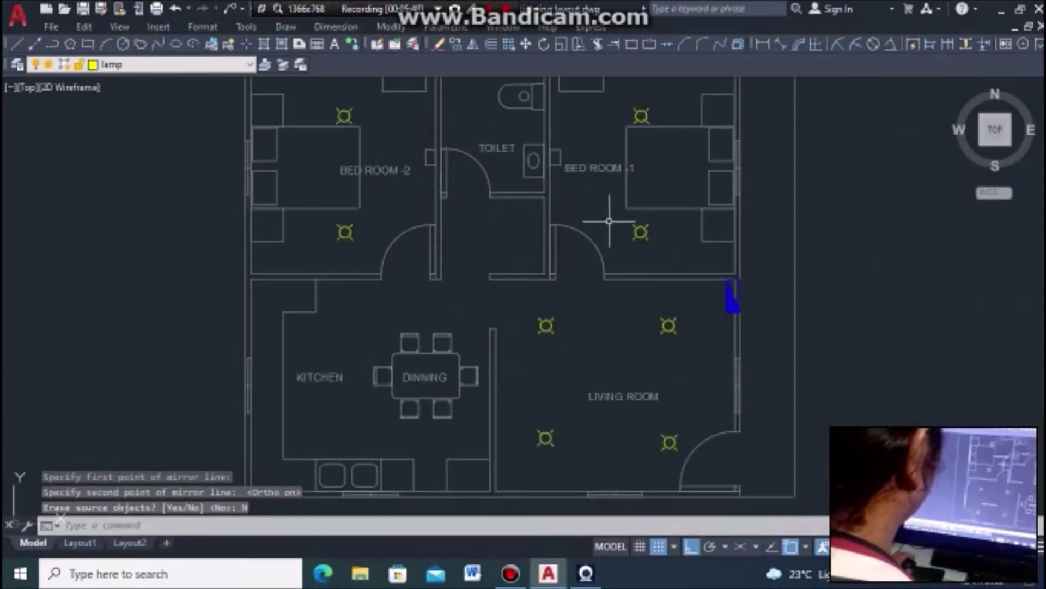
{"action": "scroll", "coordinate": [577, 233], "scroll_direction": "down", "scroll_amount": 4}
{"action": "scroll", "coordinate": [566, 229], "scroll_direction": "up", "scroll_amount": 4}
Copy a Bed Room 1 lamp into the toilet and the hallway below it, with Ortho off
{"action": "scroll", "coordinate": [567, 232], "scroll_direction": "down", "scroll_amount": 4}
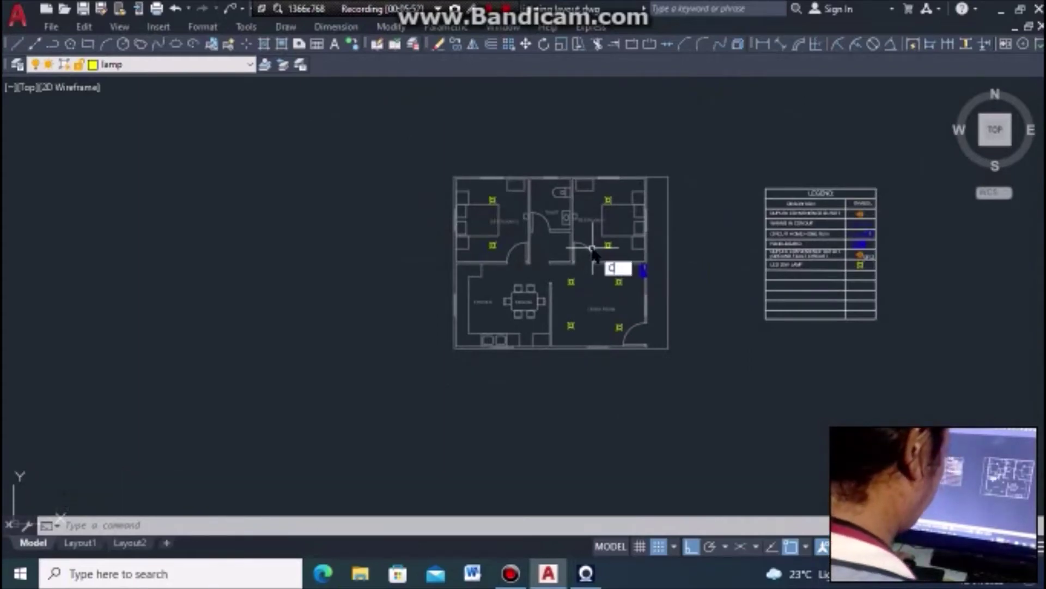
{"action": "type", "text": "o"}
{"action": "key", "text": "Return"}
{"action": "scroll", "coordinate": [615, 215], "scroll_direction": "up", "scroll_amount": 2}
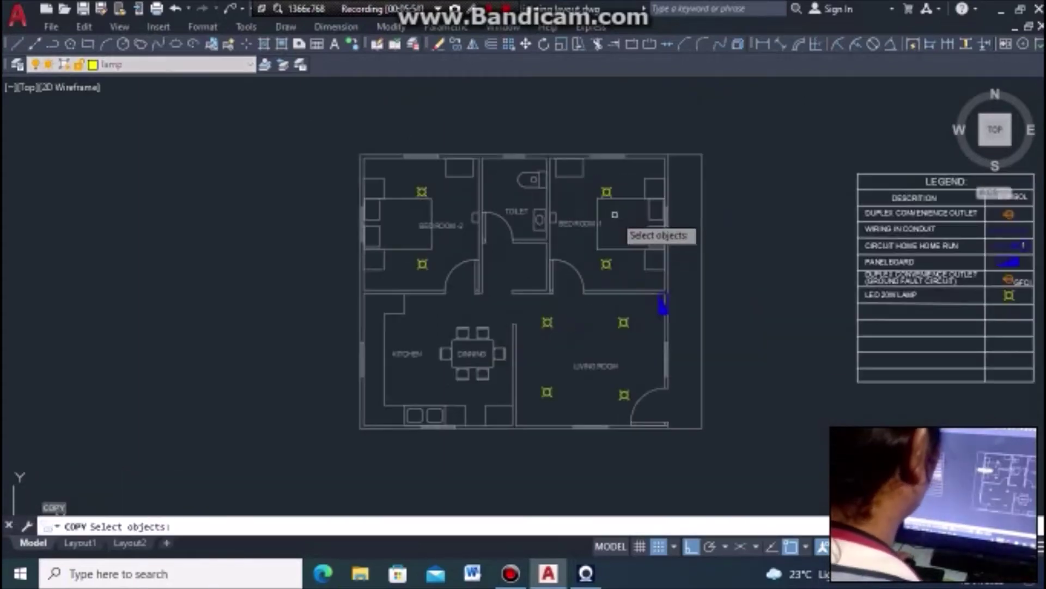
{"action": "left_click", "coordinate": [607, 191]}
{"action": "key", "text": "Return"}
{"action": "scroll", "coordinate": [611, 174], "scroll_direction": "up", "scroll_amount": 3}
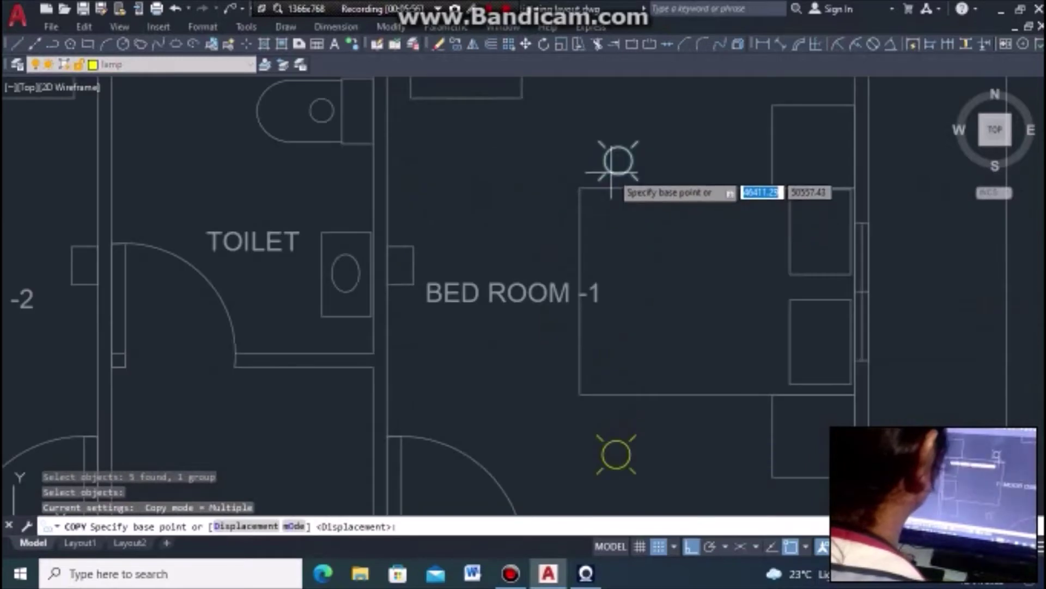
{"action": "left_click", "coordinate": [616, 160]}
{"action": "scroll", "coordinate": [718, 187], "scroll_direction": "down", "scroll_amount": 4}
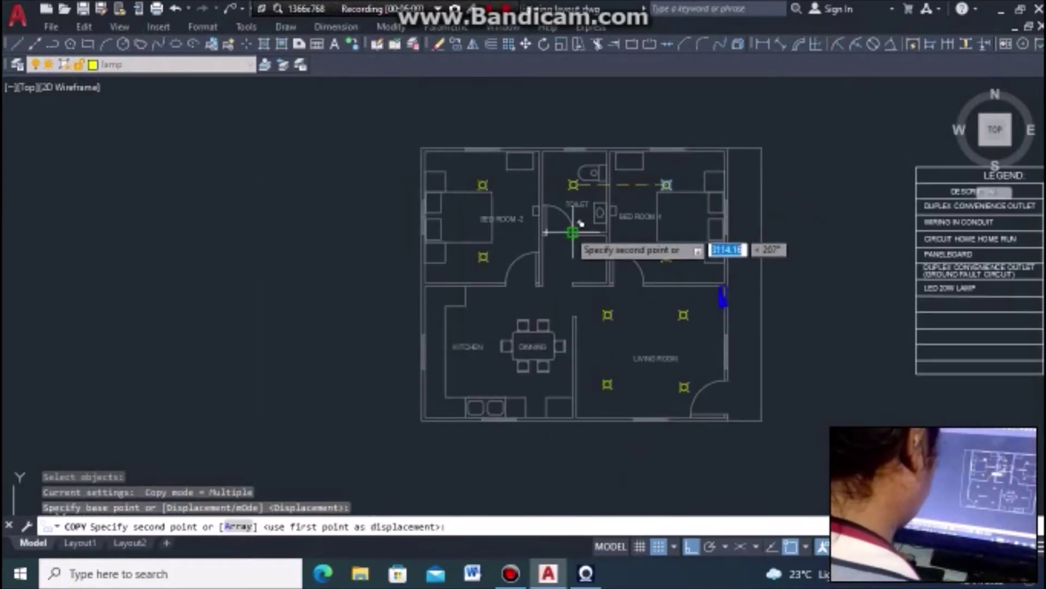
{"action": "key", "text": "F8"}
{"action": "scroll", "coordinate": [562, 223], "scroll_direction": "up", "scroll_amount": 2}
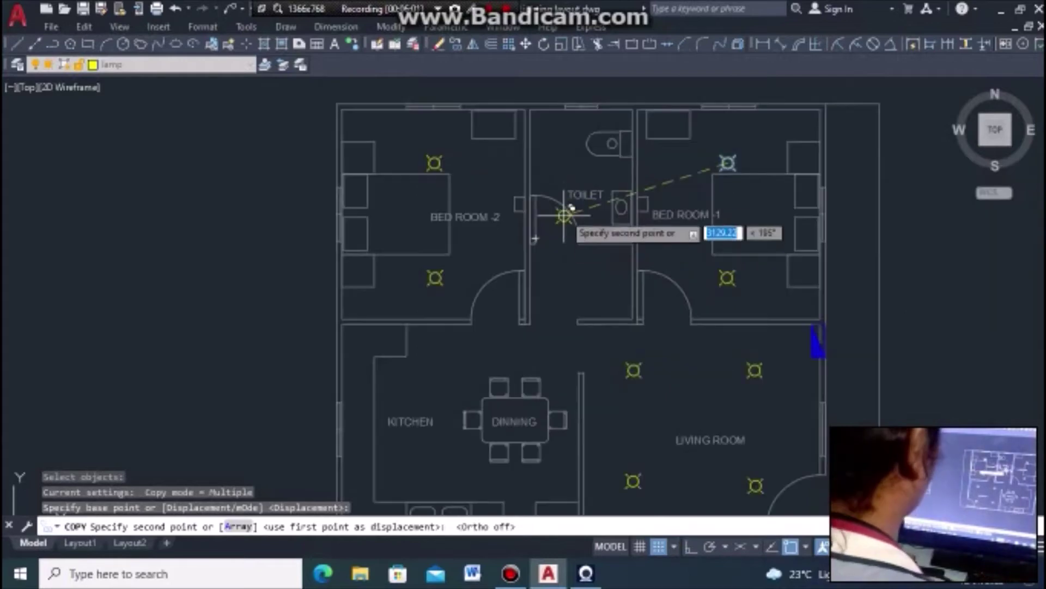
{"action": "left_click", "coordinate": [579, 173]}
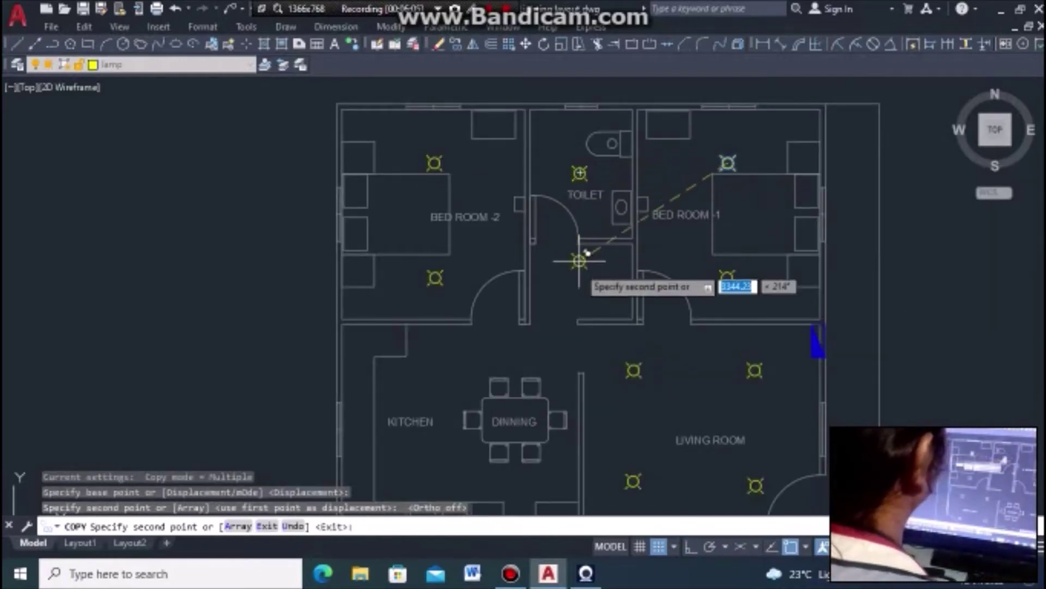
{"action": "left_click", "coordinate": [579, 283]}
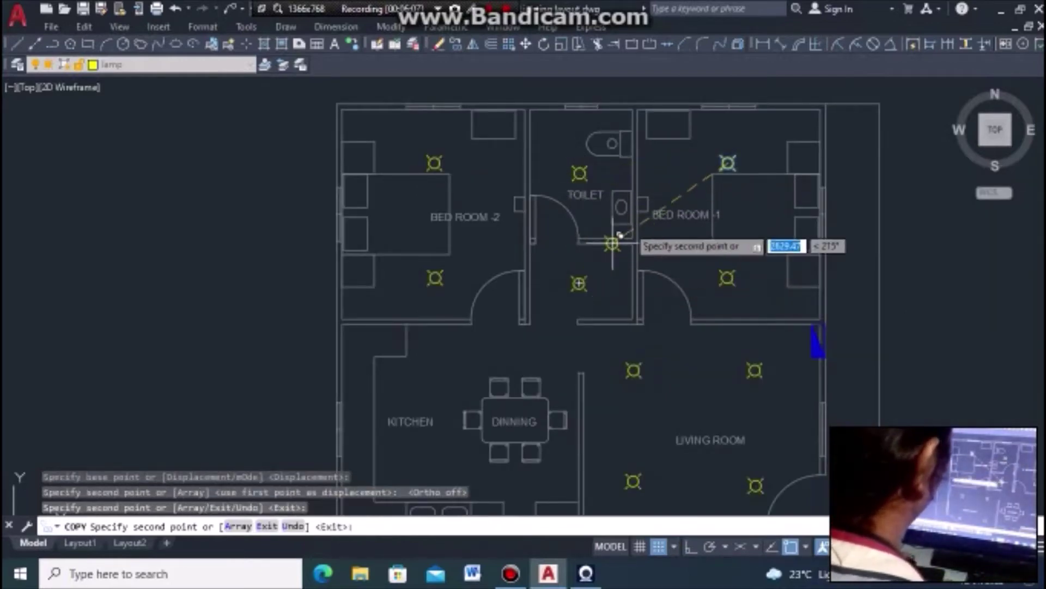
{"action": "scroll", "coordinate": [627, 229], "scroll_direction": "down", "scroll_amount": 2}
{"action": "key", "text": "Escape"}
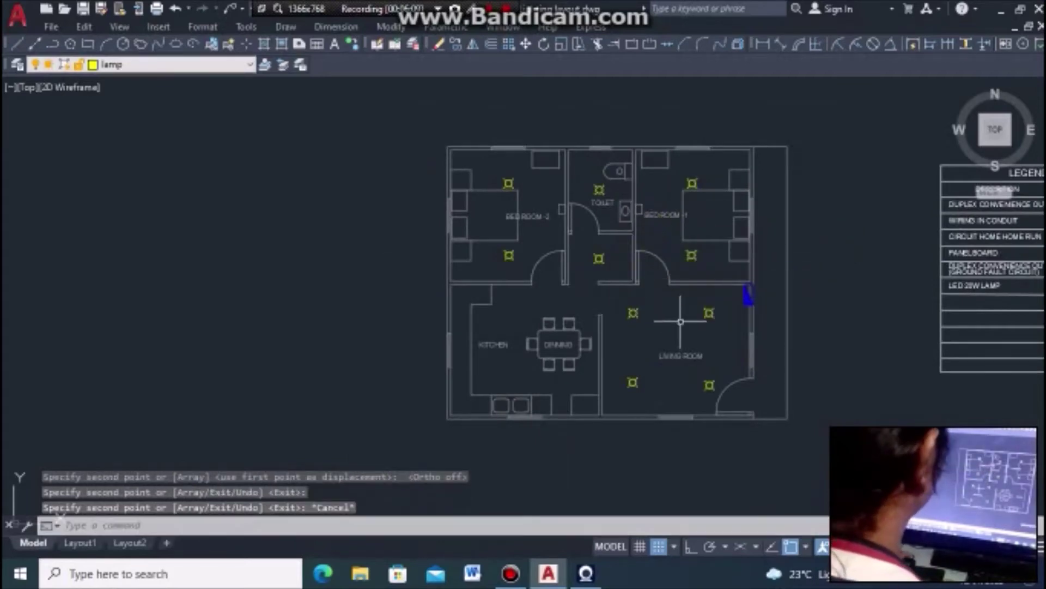
{"action": "scroll", "coordinate": [708, 306], "scroll_direction": "up", "scroll_amount": 2}
{"action": "scroll", "coordinate": [744, 312], "scroll_direction": "down", "scroll_amount": 4}
Copy the selected living-room lamps as a group into the kitchen and dining area
{"action": "scroll", "coordinate": [744, 312], "scroll_direction": "up", "scroll_amount": 2}
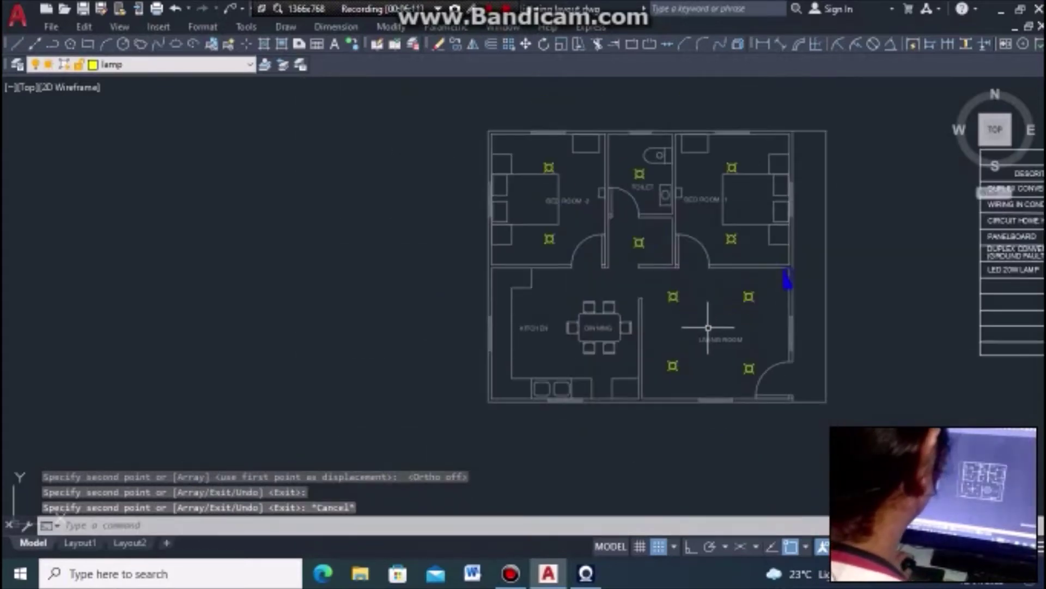
{"action": "left_click", "coordinate": [676, 298]}
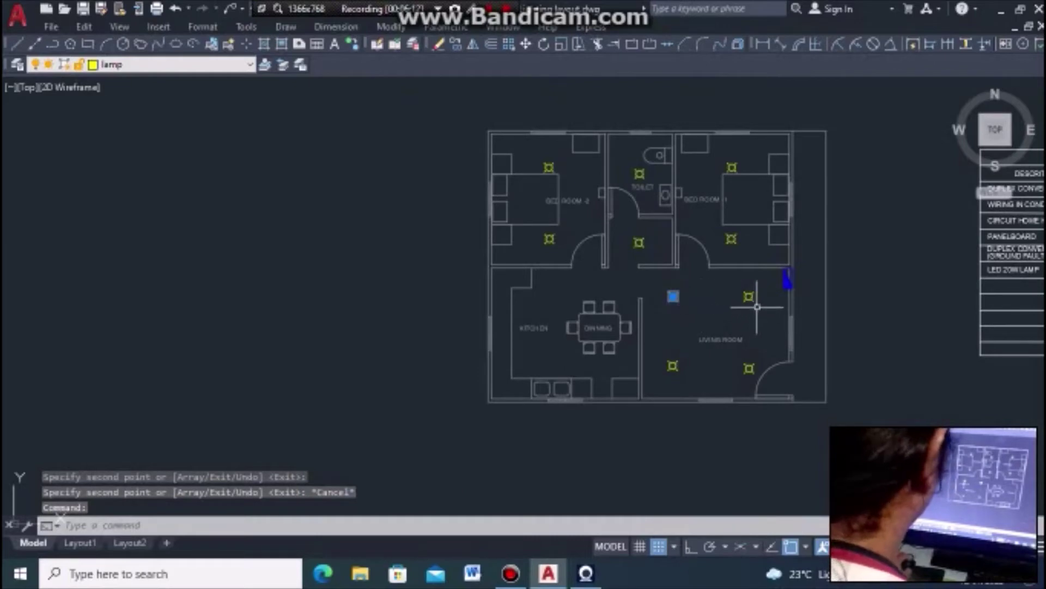
{"action": "left_click", "coordinate": [749, 297]}
{"action": "left_click", "coordinate": [750, 368]}
{"action": "type", "text": "co"}
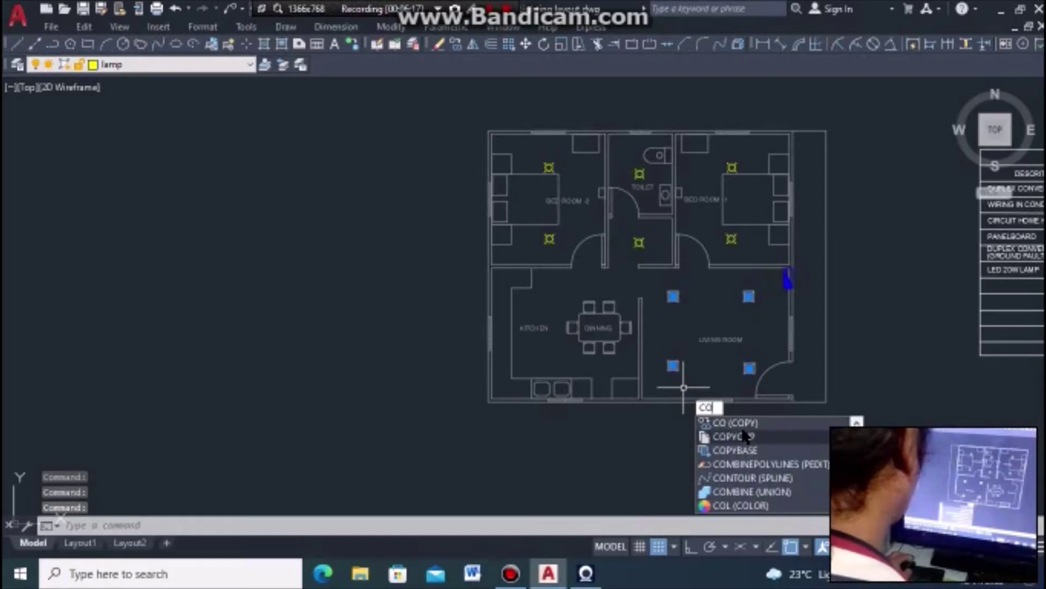
{"action": "key", "text": "Return"}
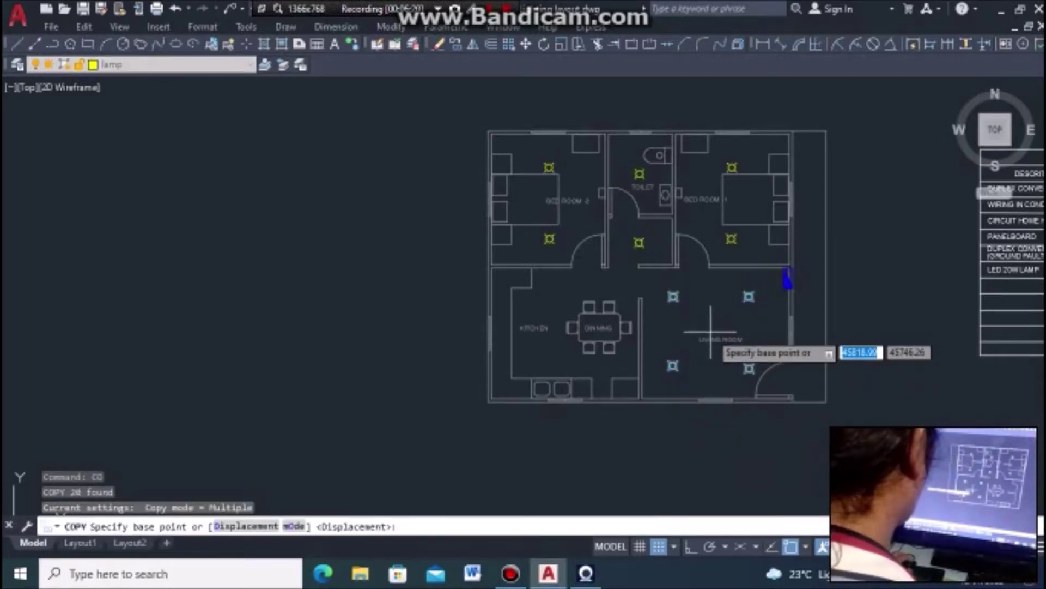
{"action": "left_click", "coordinate": [710, 330]}
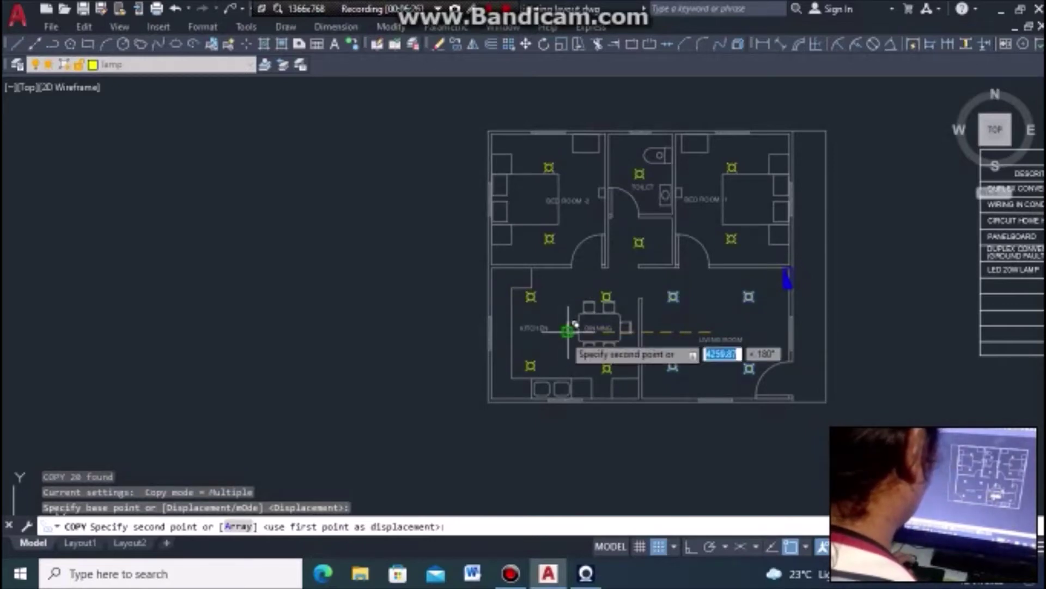
{"action": "left_click", "coordinate": [558, 329]}
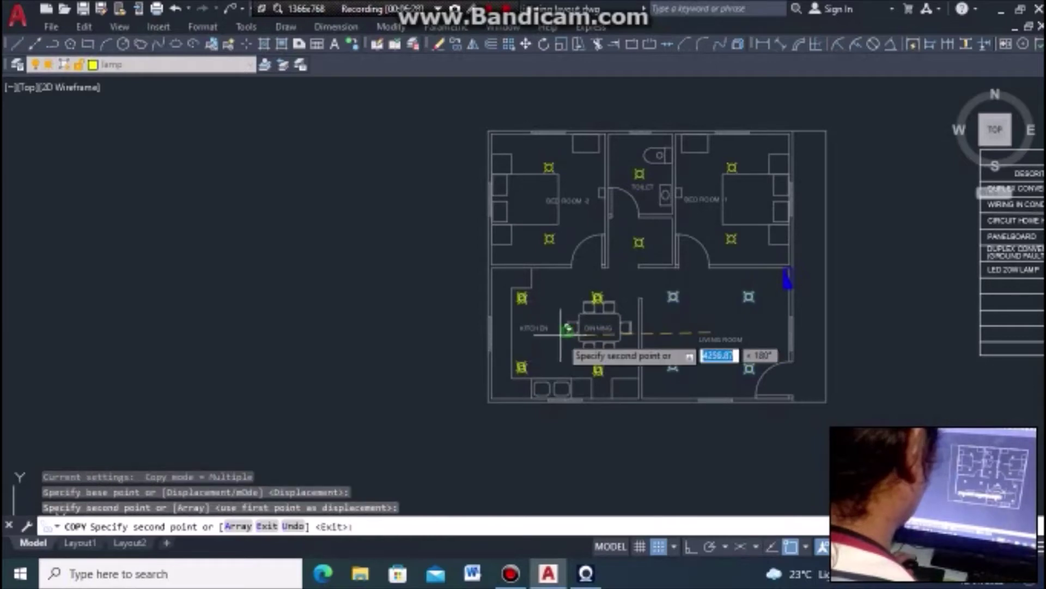
{"action": "key", "text": "Escape"}
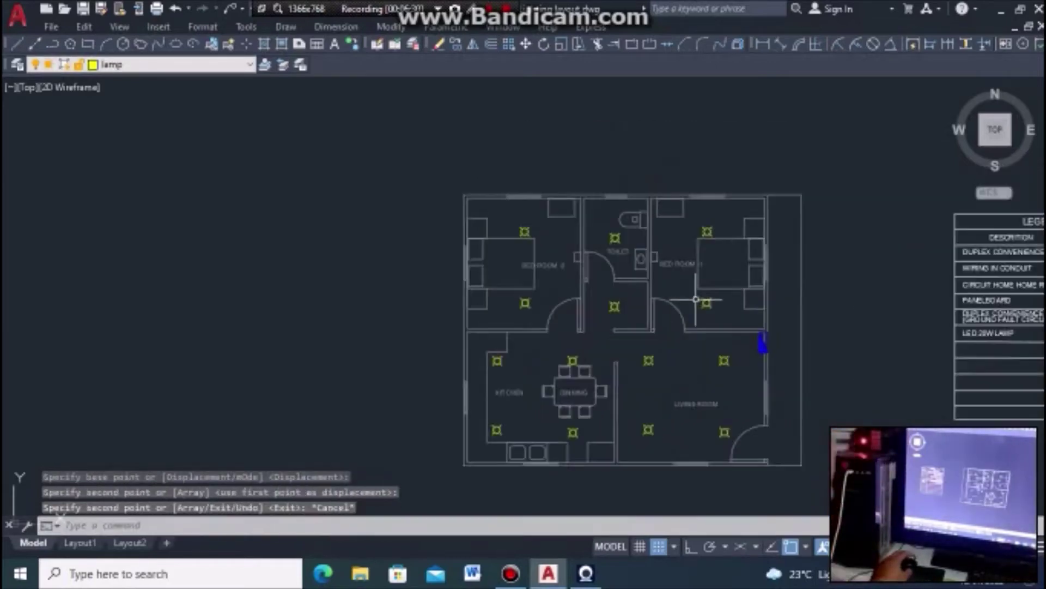
{"action": "scroll", "coordinate": [752, 205], "scroll_direction": "up", "scroll_amount": 2}
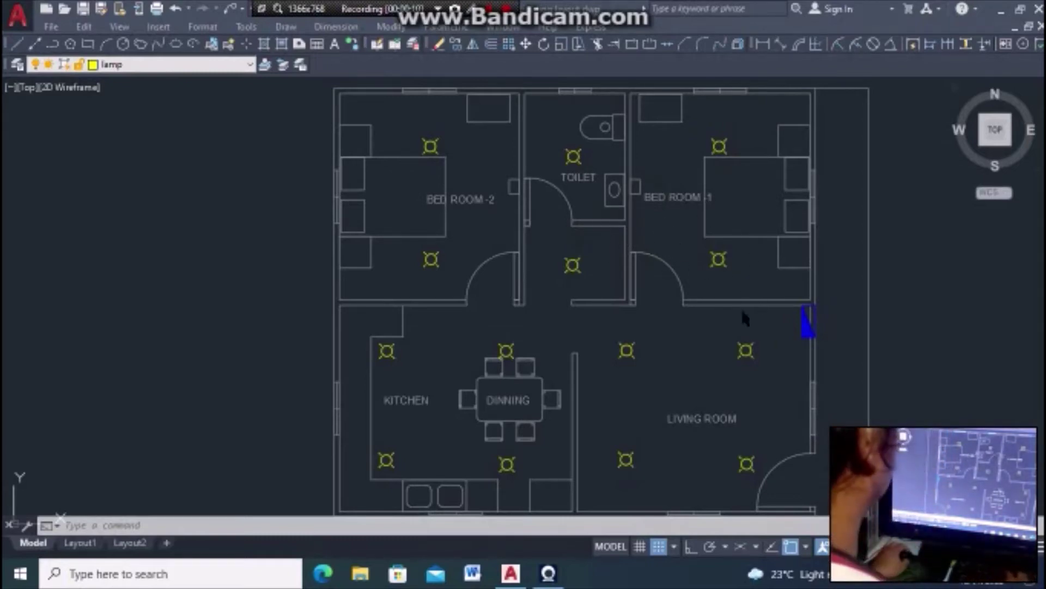
{"action": "scroll", "coordinate": [751, 371], "scroll_direction": "down", "scroll_amount": 2}
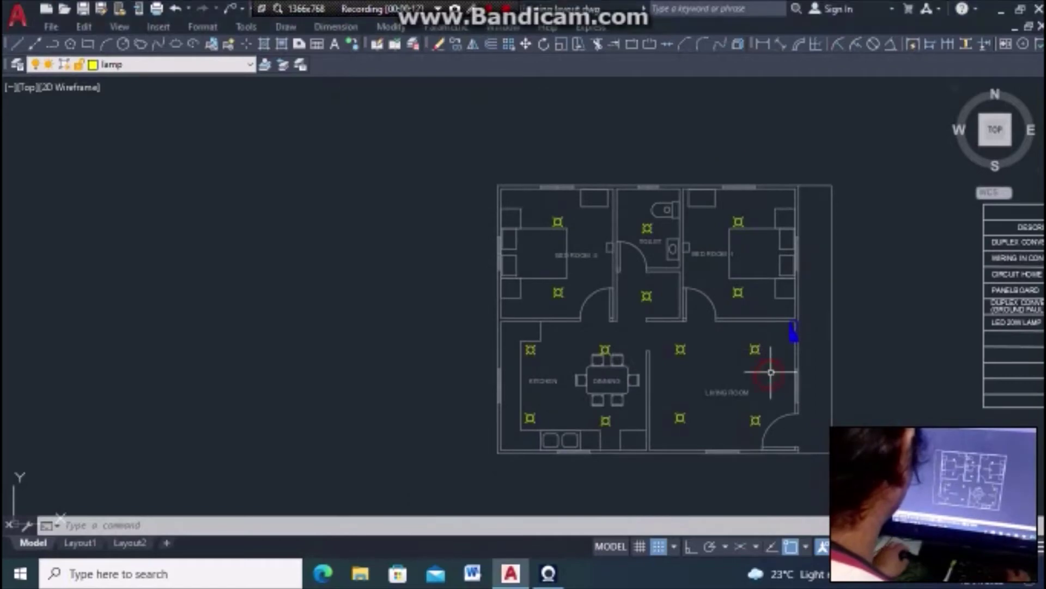
{"action": "left_click", "coordinate": [250, 65]}
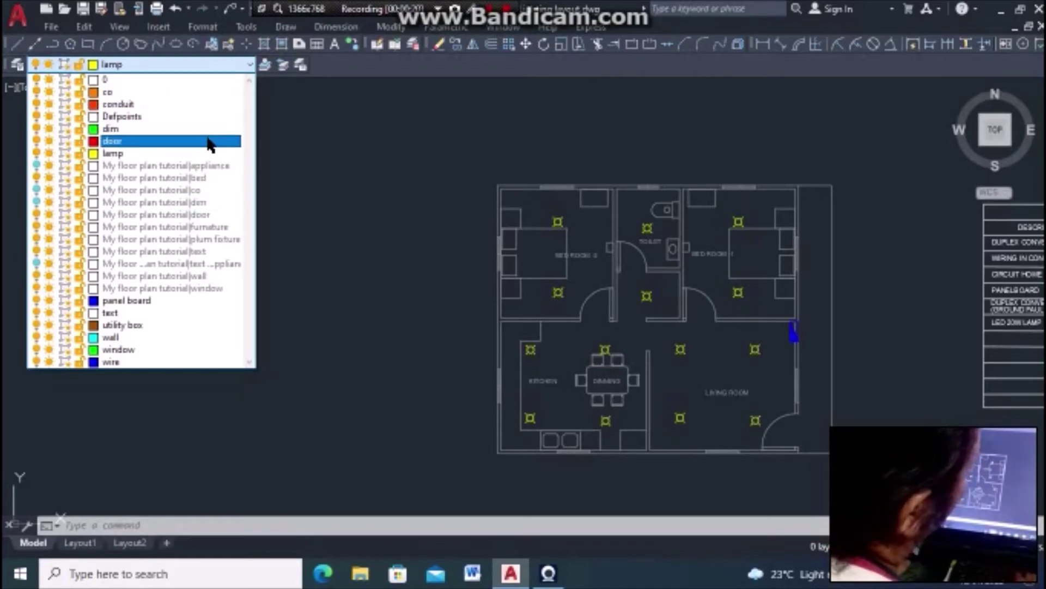
Make wire the current layer
{"action": "left_click", "coordinate": [140, 360]}
{"action": "scroll", "coordinate": [752, 261], "scroll_direction": "up", "scroll_amount": 2}
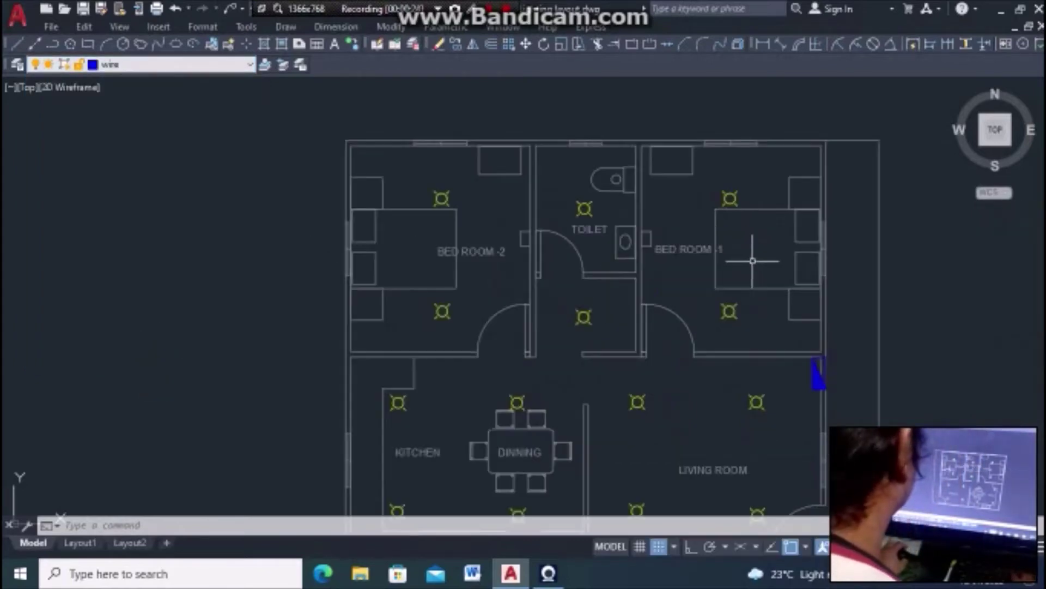
{"action": "scroll", "coordinate": [745, 224], "scroll_direction": "down", "scroll_amount": 2}
{"action": "scroll", "coordinate": [725, 348], "scroll_direction": "up", "scroll_amount": 2}
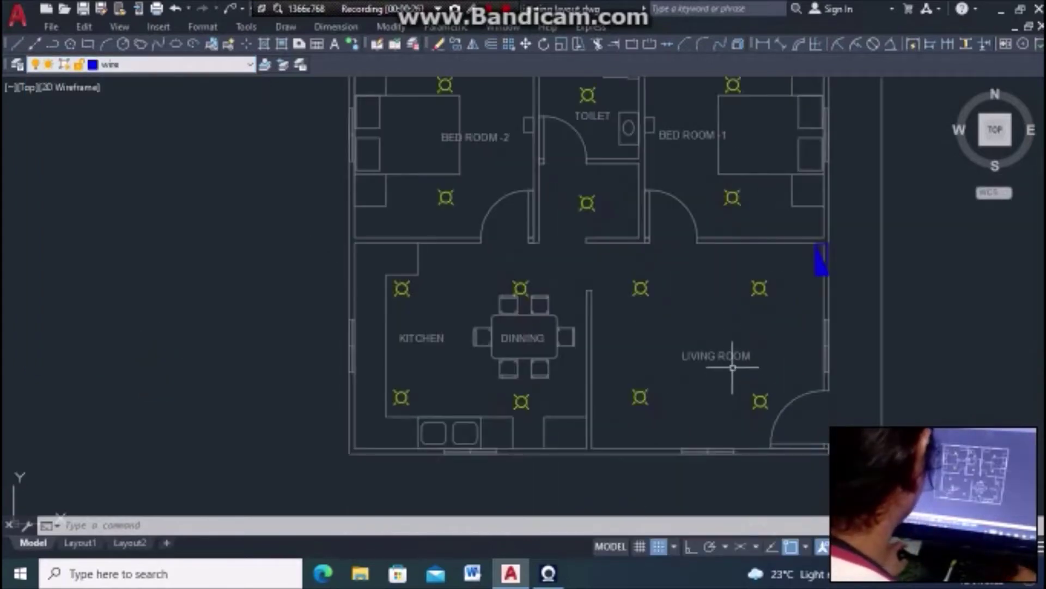
{"action": "scroll", "coordinate": [670, 313], "scroll_direction": "up", "scroll_amount": 2}
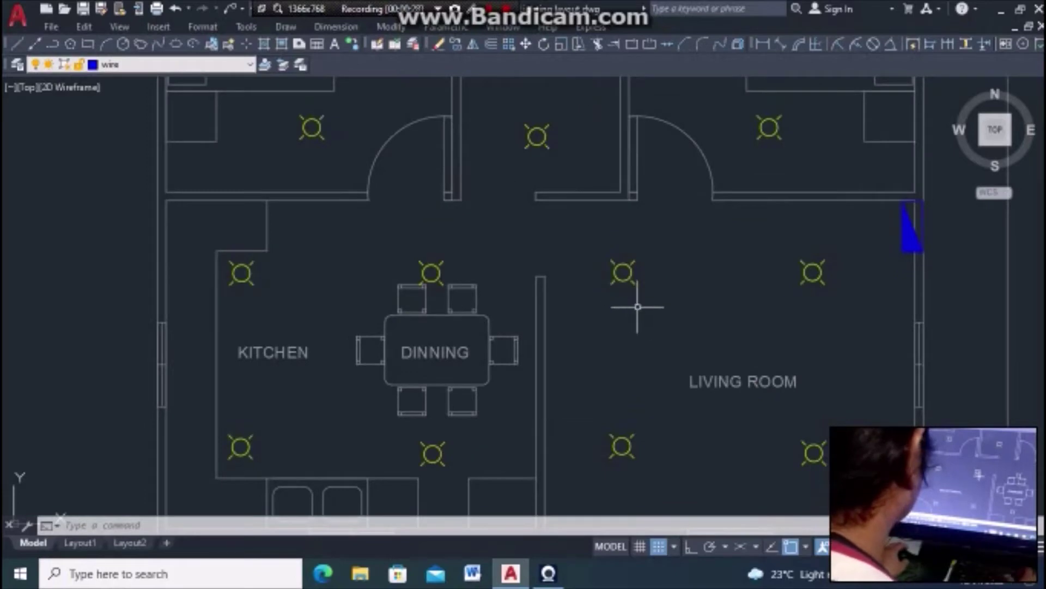
{"action": "scroll", "coordinate": [679, 293], "scroll_direction": "down", "scroll_amount": 4}
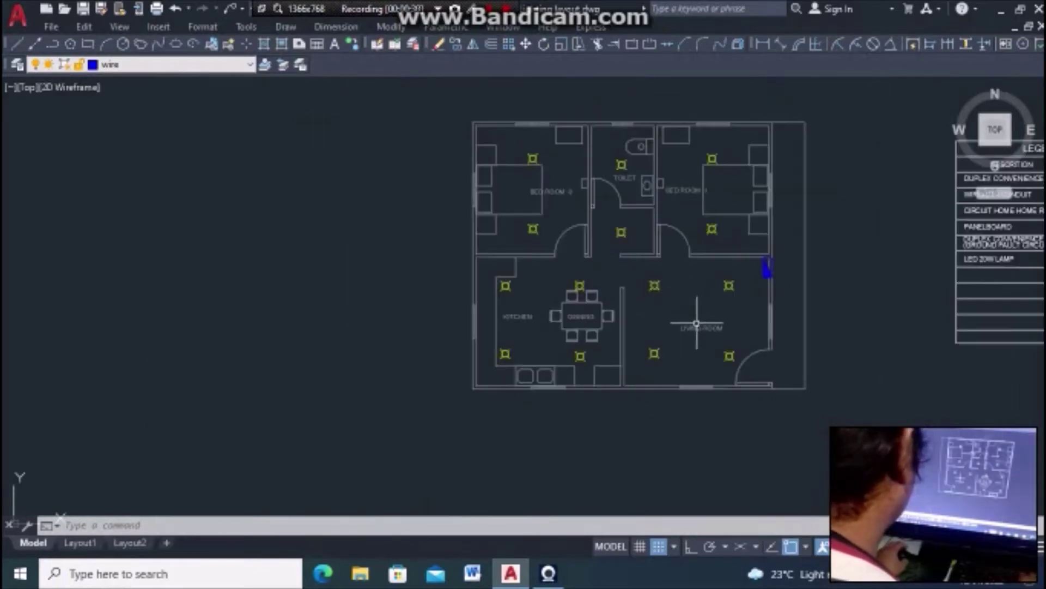
{"action": "scroll", "coordinate": [697, 324], "scroll_direction": "up", "scroll_amount": 4}
{"action": "type", "text": "c"}
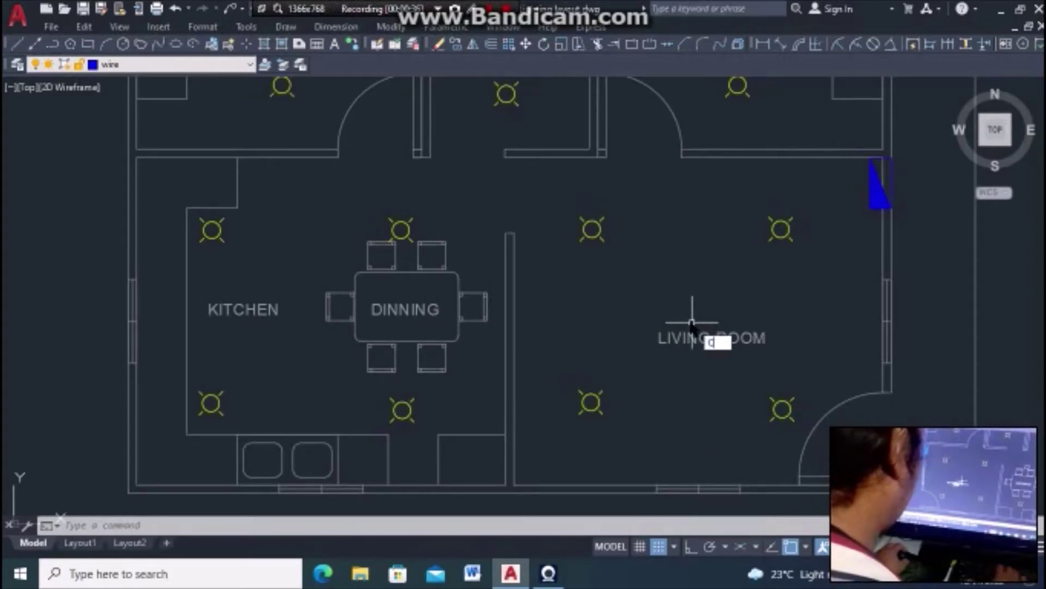
Start a circle centred in the living room, then cancel it
{"action": "key", "text": "Return"}
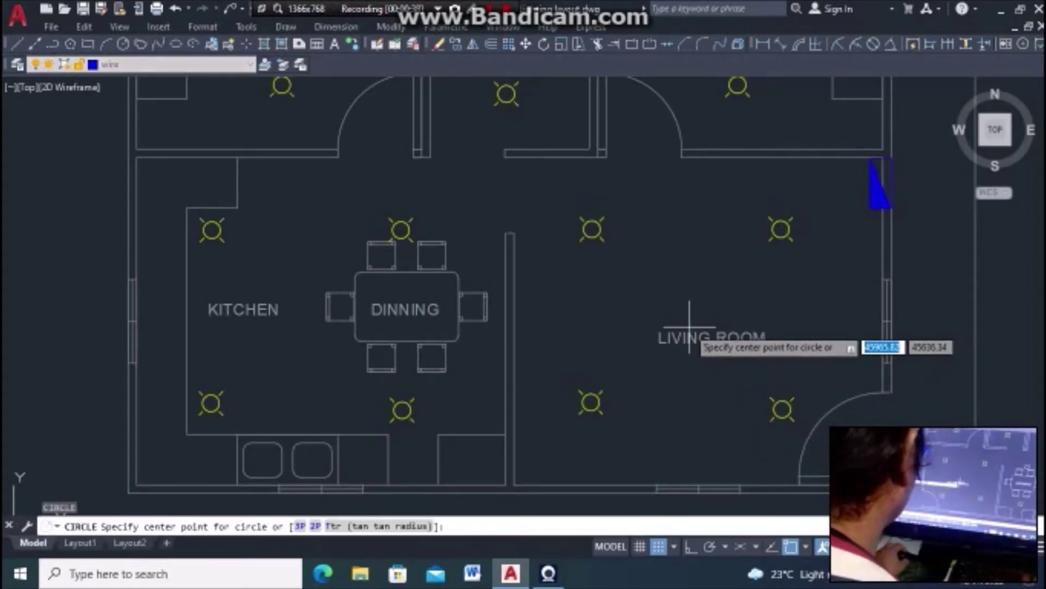
{"action": "left_click", "coordinate": [690, 323]}
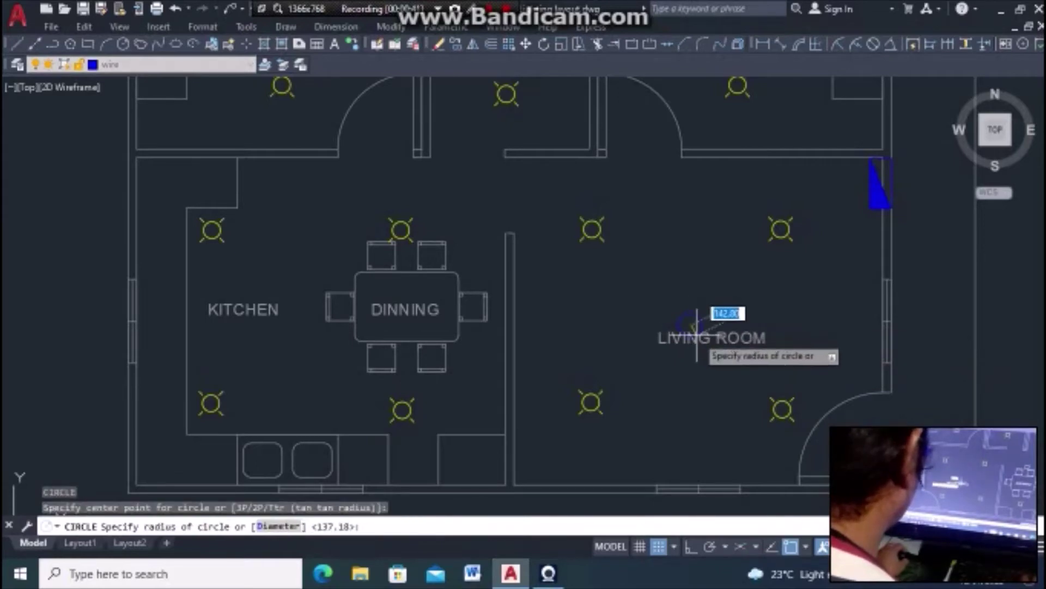
{"action": "key", "text": "Escape"}
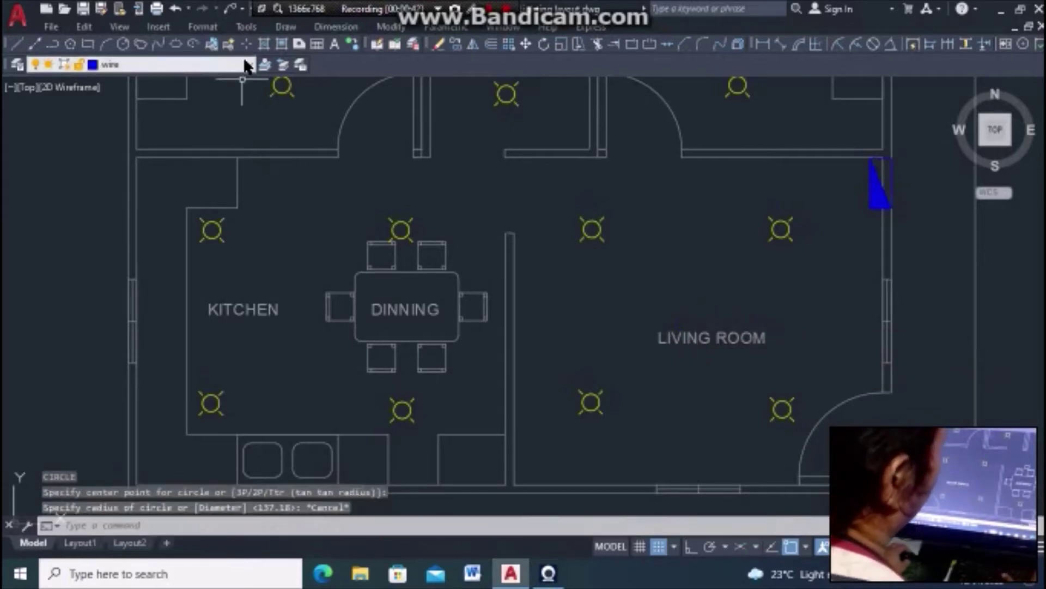
{"action": "left_click", "coordinate": [247, 65]}
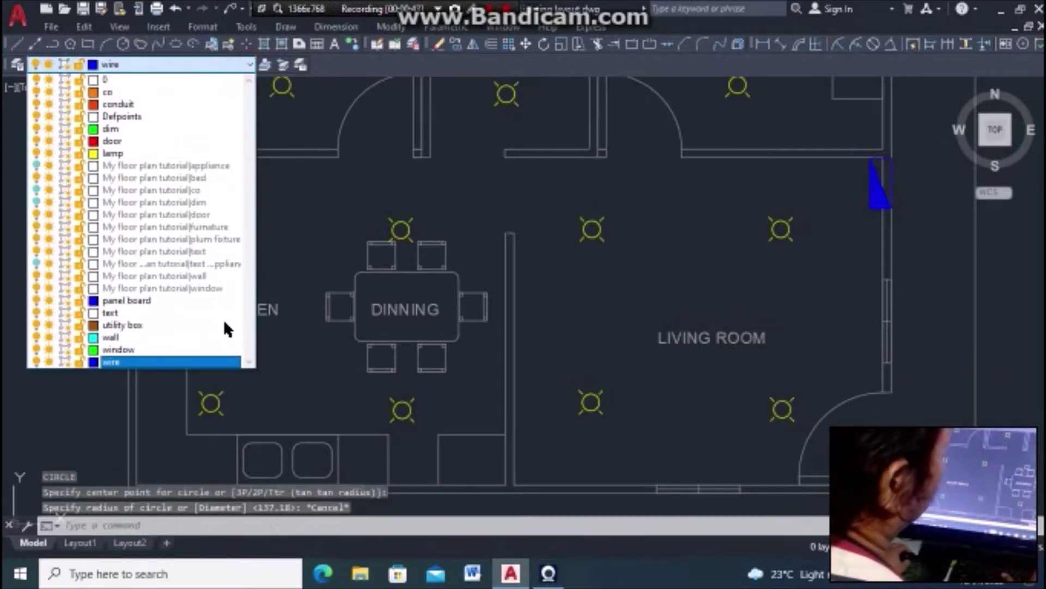
Switch to the lamp layer and draw a circle centred in the living room
{"action": "left_click", "coordinate": [146, 157]}
{"action": "type", "text": "c"}
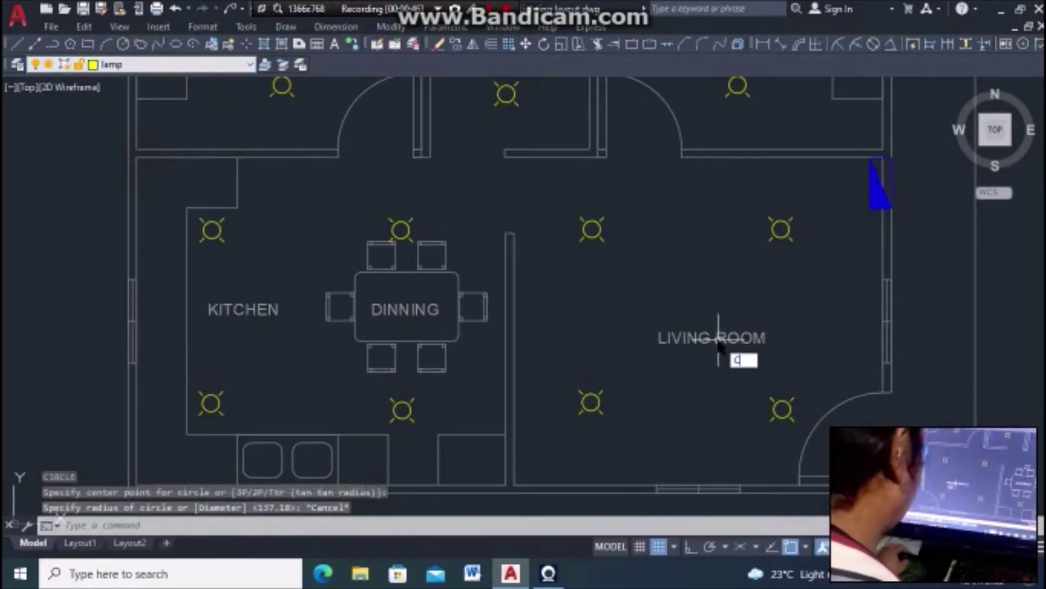
{"action": "key", "text": "Return"}
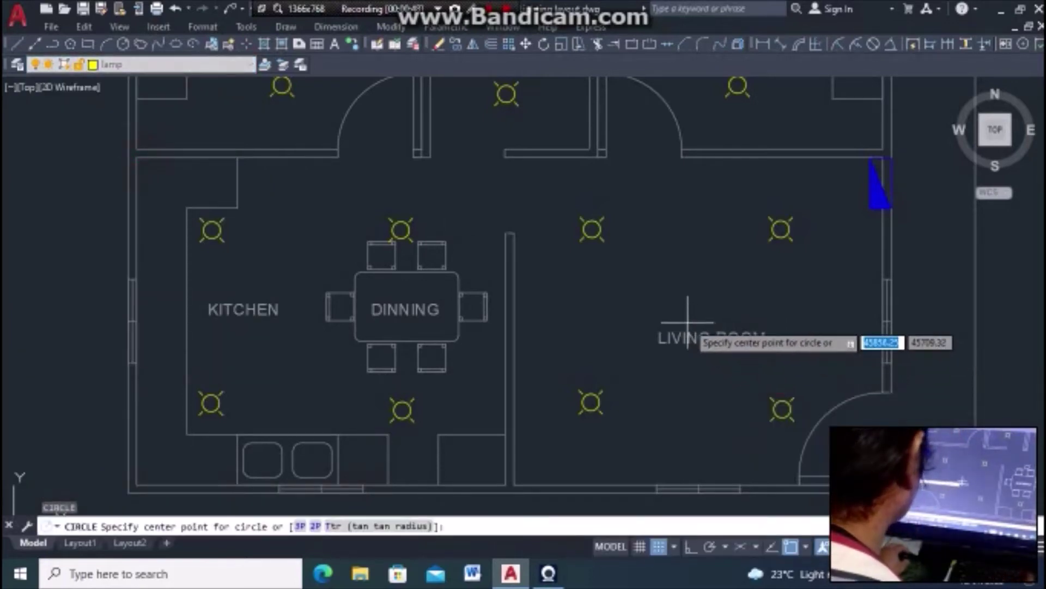
{"action": "left_click", "coordinate": [692, 322]}
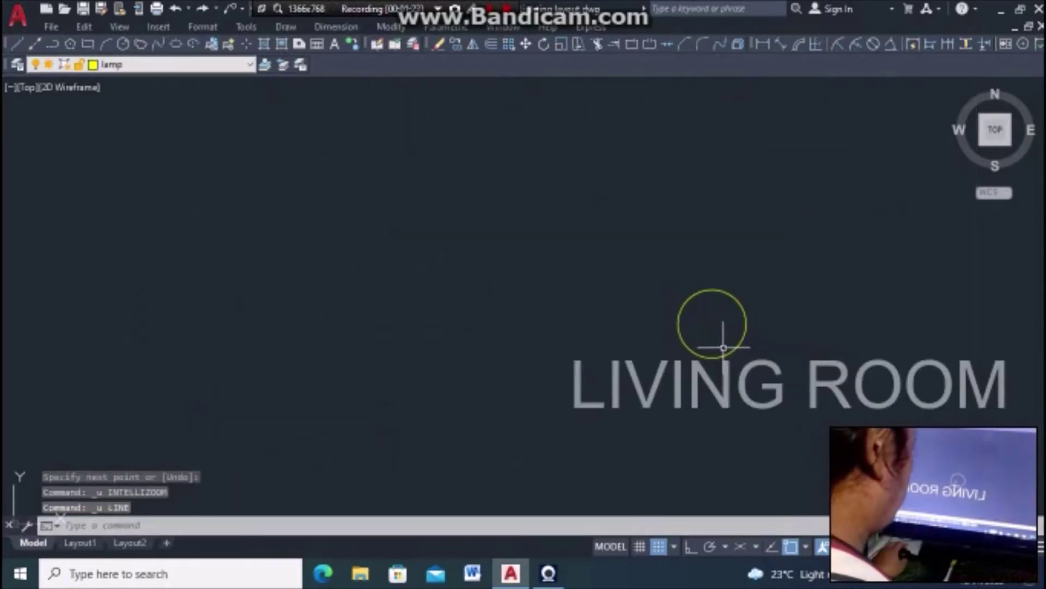
Draw a 200-unit vertical line up from the circle's centre with Ortho on
{"action": "type", "text": "l"}
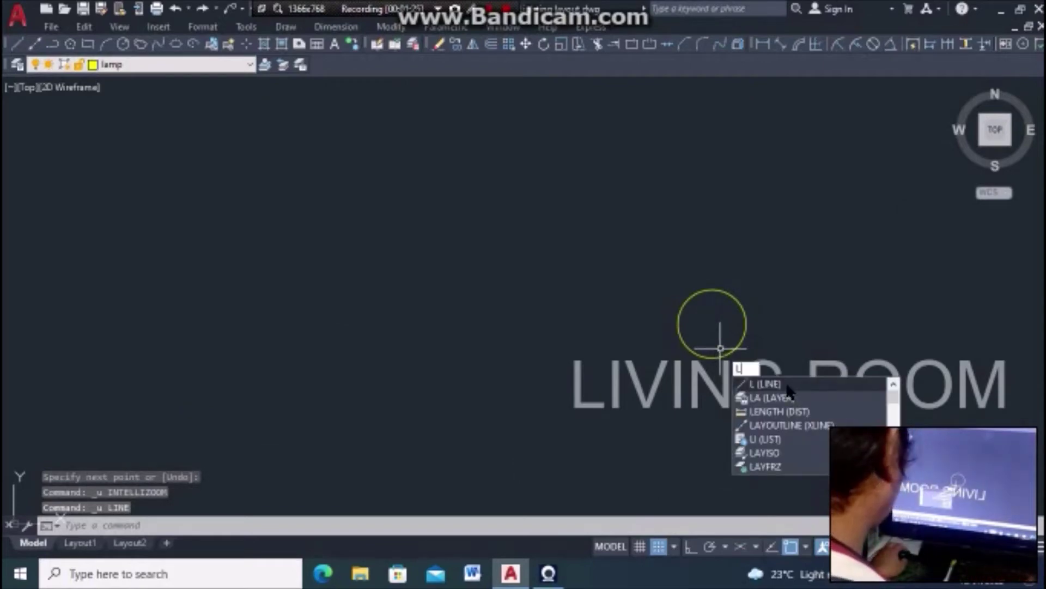
{"action": "key", "text": "Return"}
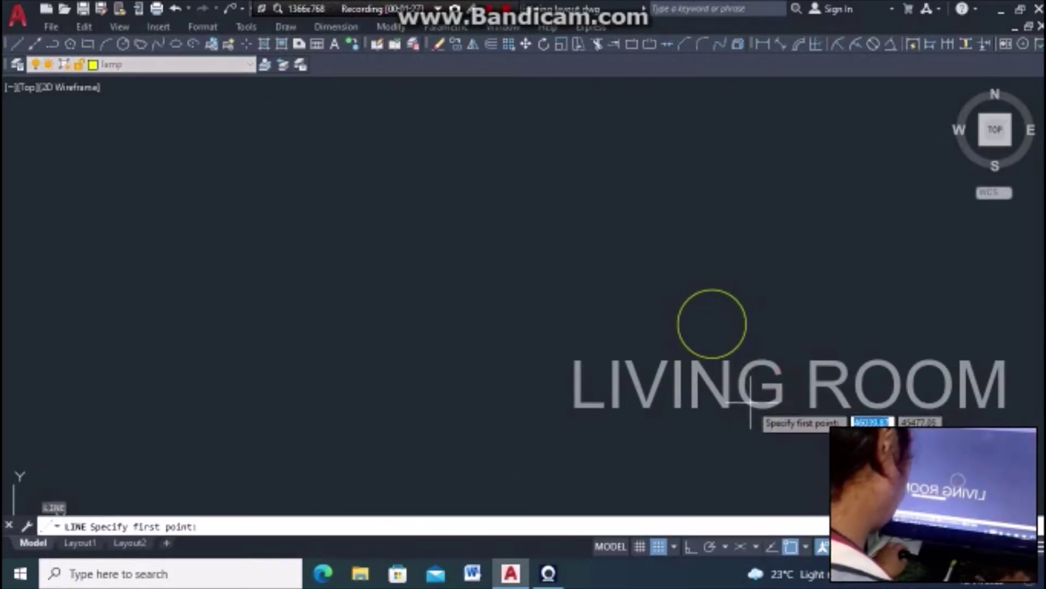
{"action": "key", "text": "F8"}
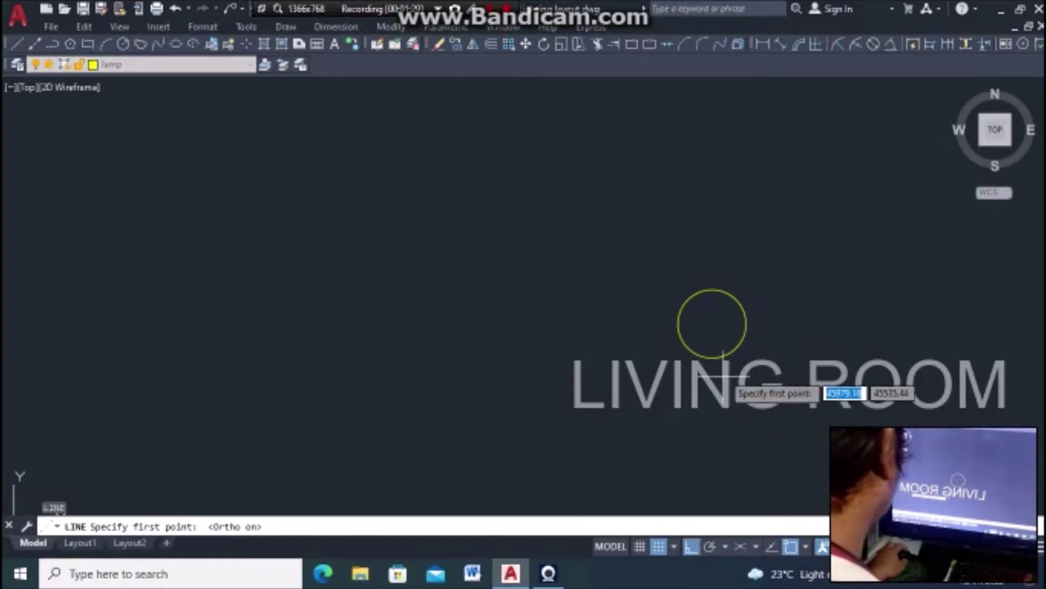
{"action": "left_click", "coordinate": [712, 323]}
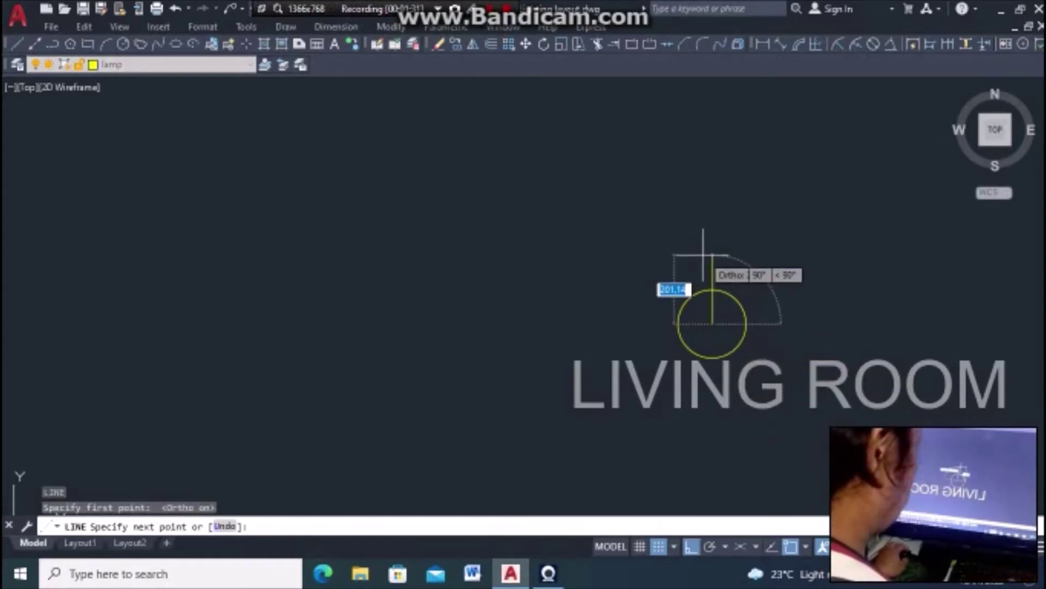
{"action": "type", "text": "2"}
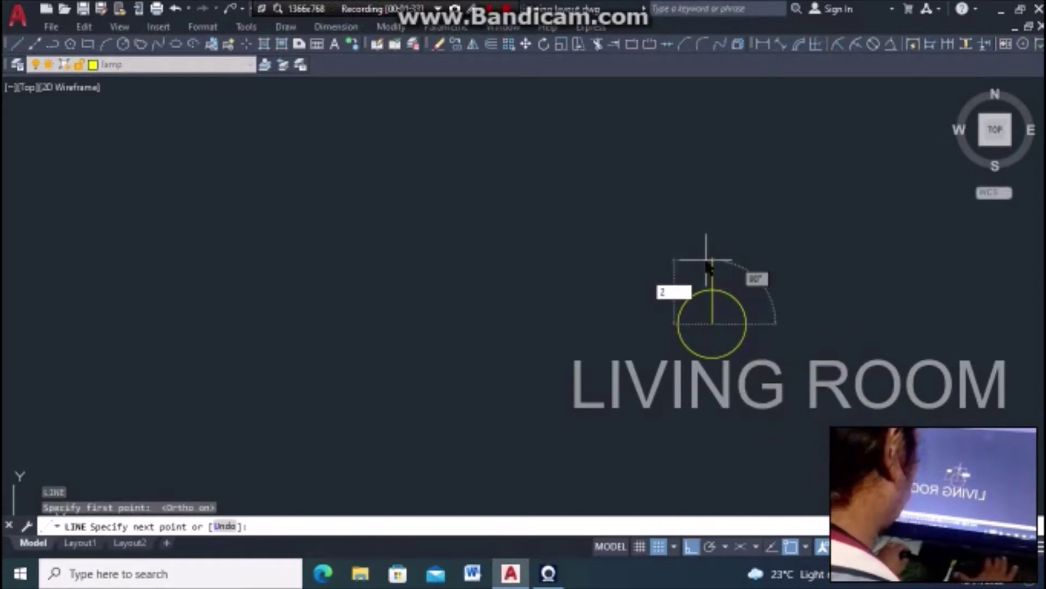
{"action": "type", "text": "00"}
{"action": "key", "text": "Return"}
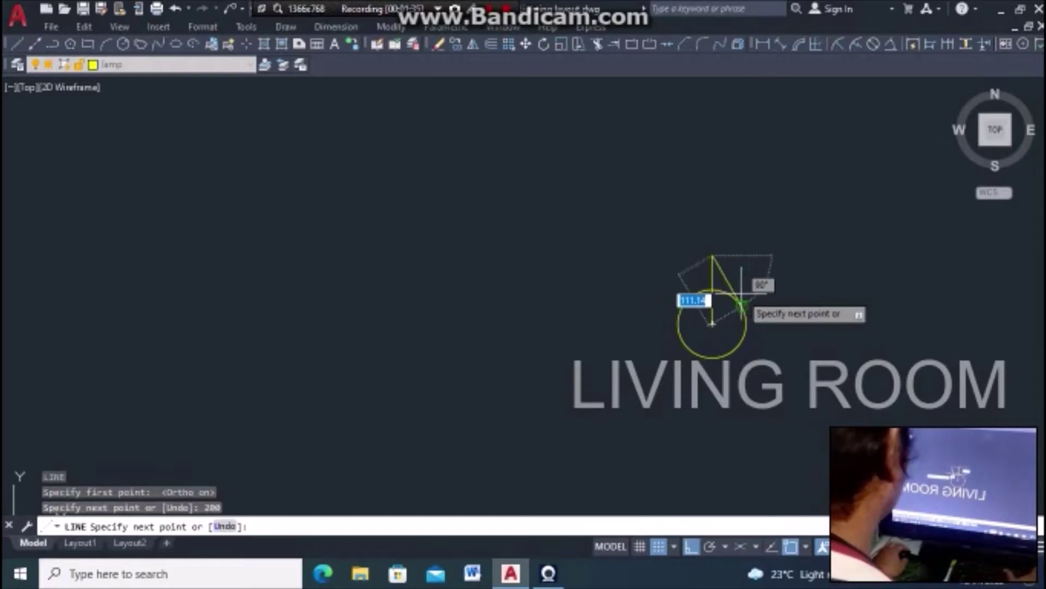
{"action": "key", "text": "Escape"}
{"action": "scroll", "coordinate": [725, 291], "scroll_direction": "up", "scroll_amount": 2}
{"action": "scroll", "coordinate": [722, 291], "scroll_direction": "up", "scroll_amount": 2}
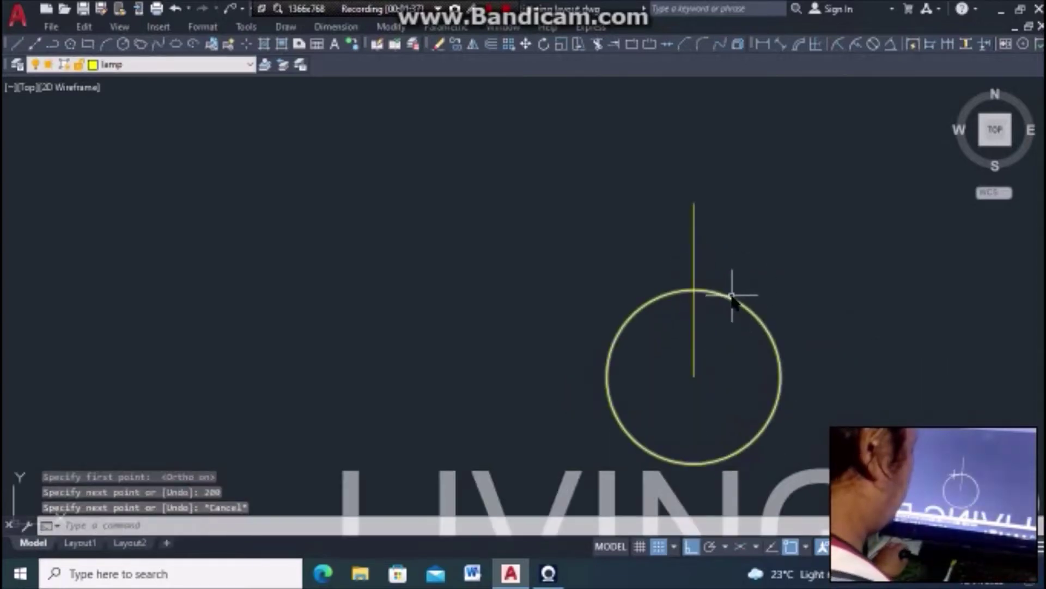
Draw a small circle centred on the line's top end
{"action": "type", "text": "c"}
{"action": "left_click", "coordinate": [783, 331]}
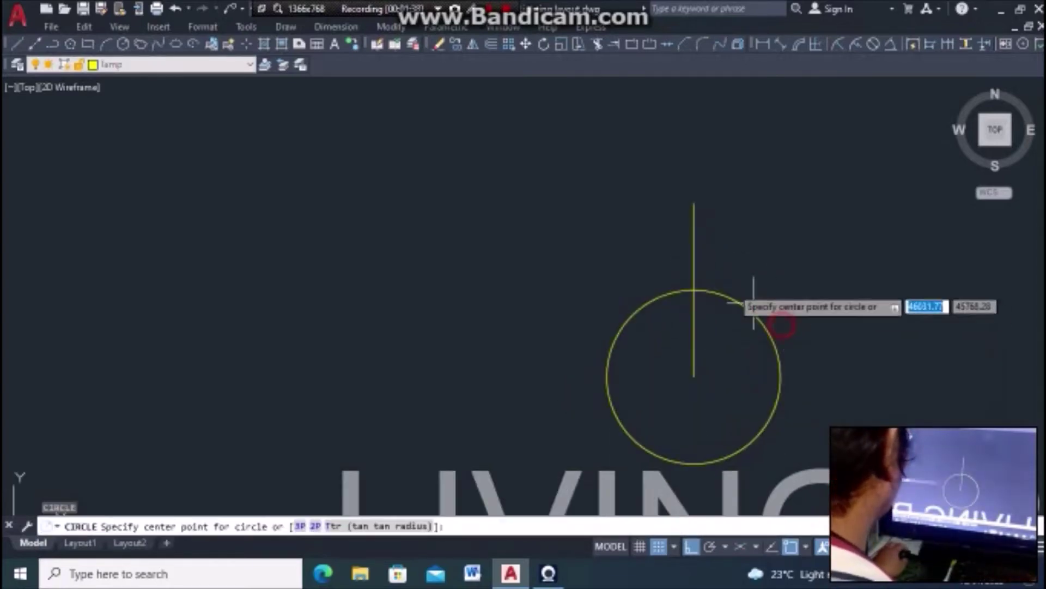
{"action": "left_click", "coordinate": [693, 203]}
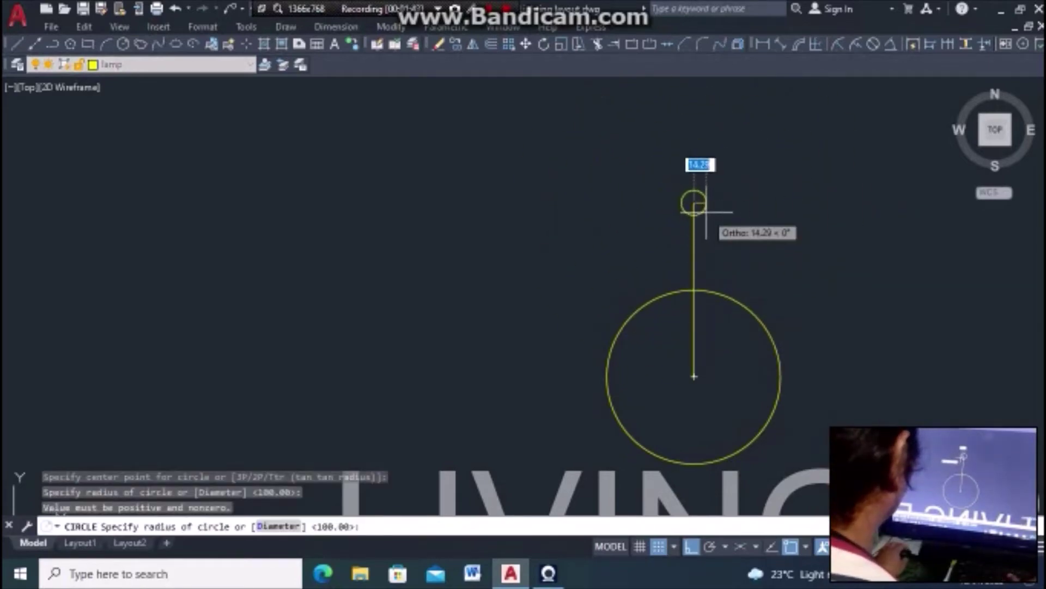
{"action": "left_click", "coordinate": [706, 210]}
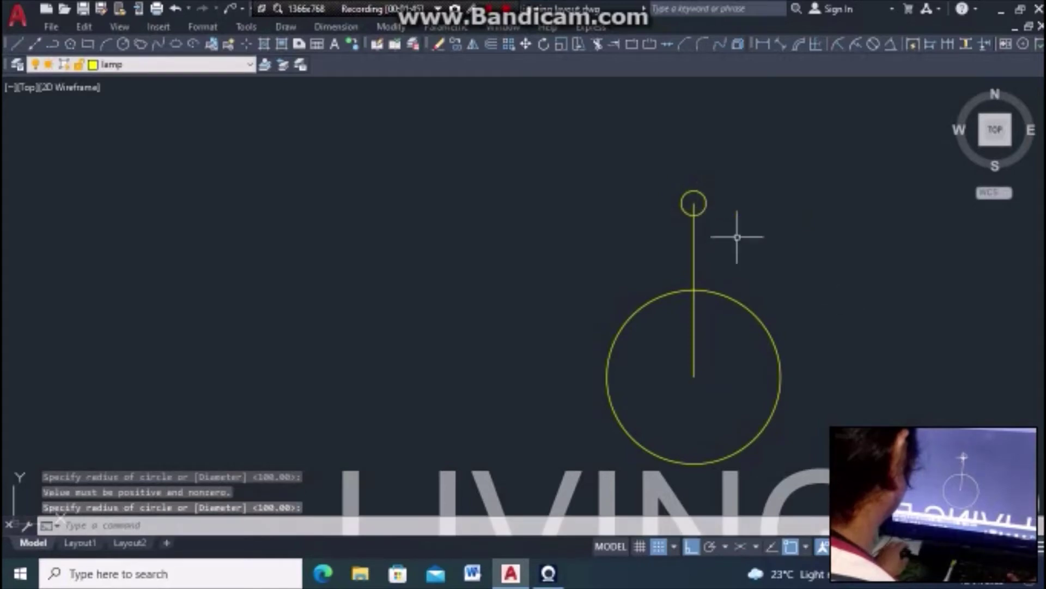
{"action": "scroll", "coordinate": [692, 245], "scroll_direction": "down", "scroll_amount": 4}
{"action": "scroll", "coordinate": [698, 251], "scroll_direction": "up", "scroll_amount": 4}
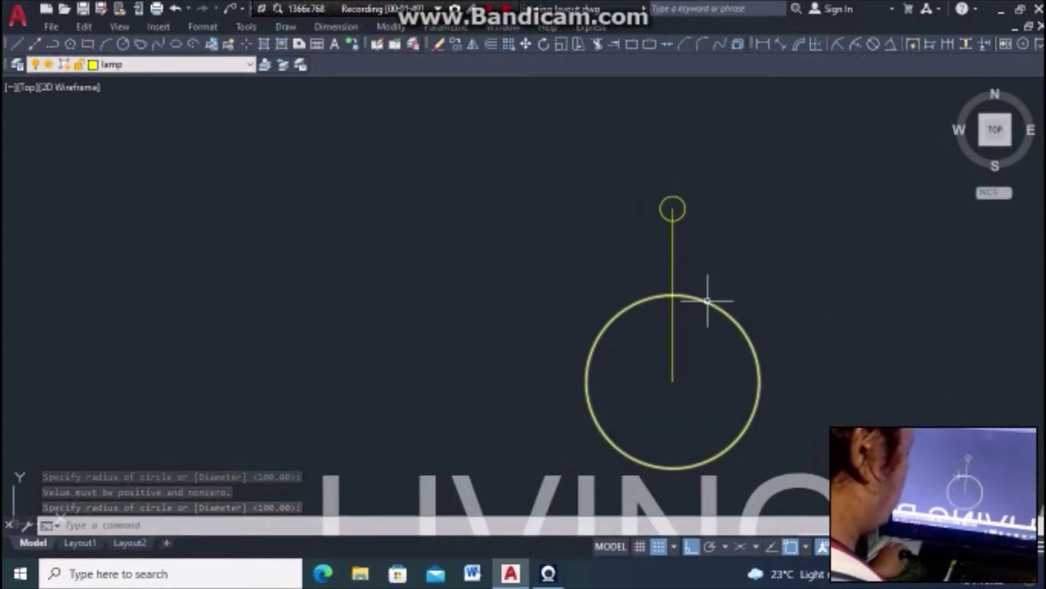
Start an array on the small circle alone, then cancel to redo the selection
{"action": "type", "text": "A"}
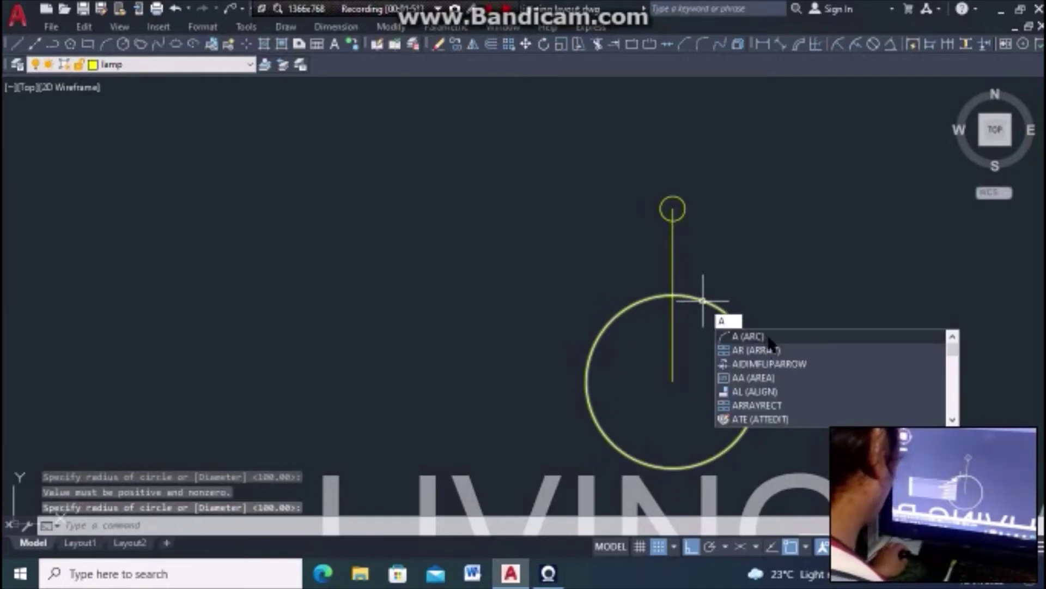
{"action": "type", "text": "R"}
{"action": "key", "text": "Return"}
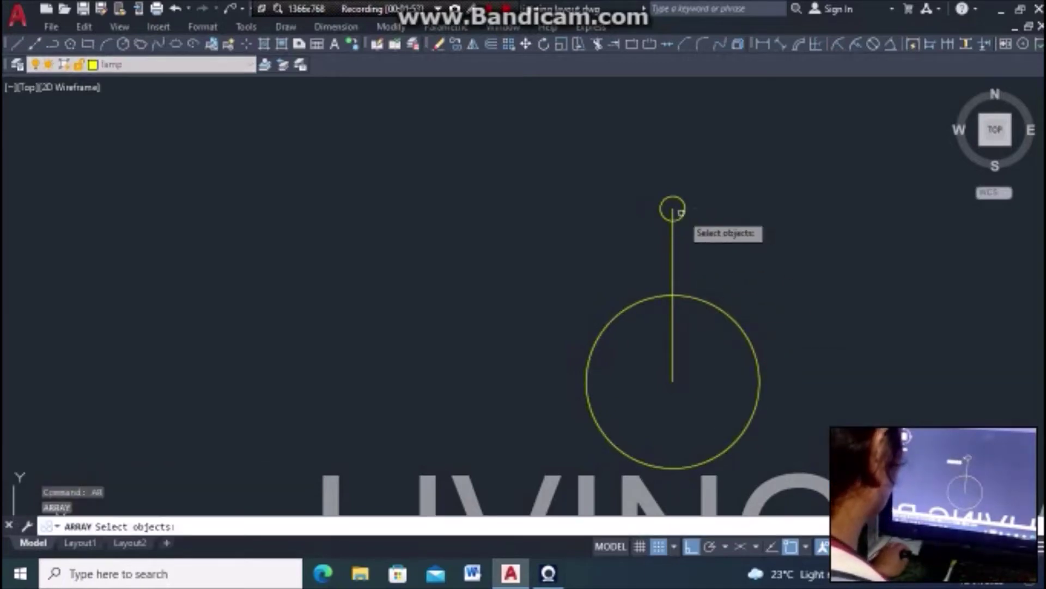
{"action": "left_click", "coordinate": [682, 214]}
{"action": "key", "text": "Return"}
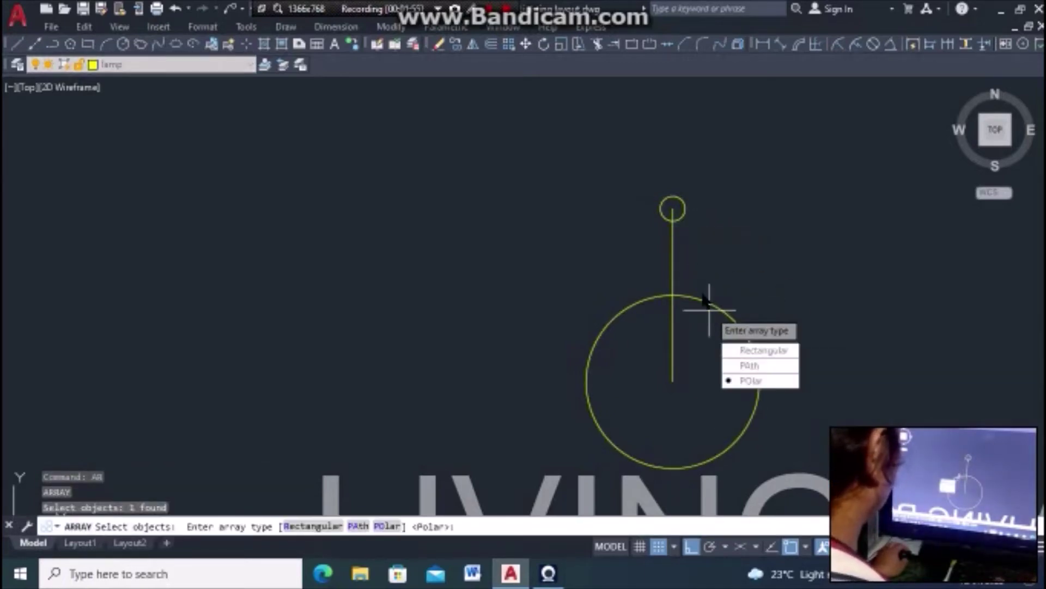
{"action": "key", "text": "Escape"}
{"action": "type", "text": "A"}
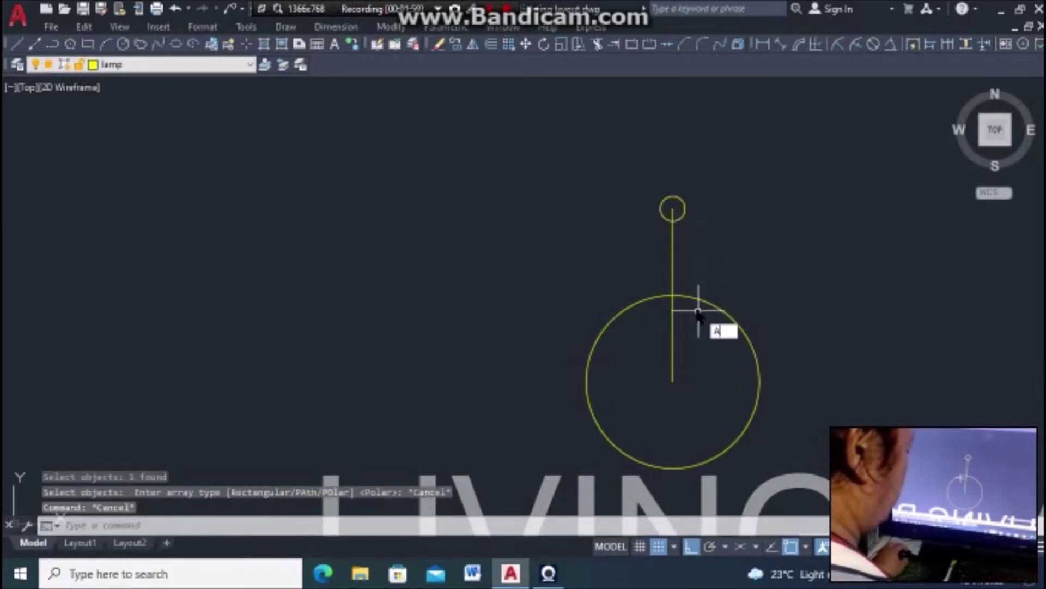
Polar-array the line and small circle six times around the big circle's centre
{"action": "type", "text": "r"}
{"action": "key", "text": "Return"}
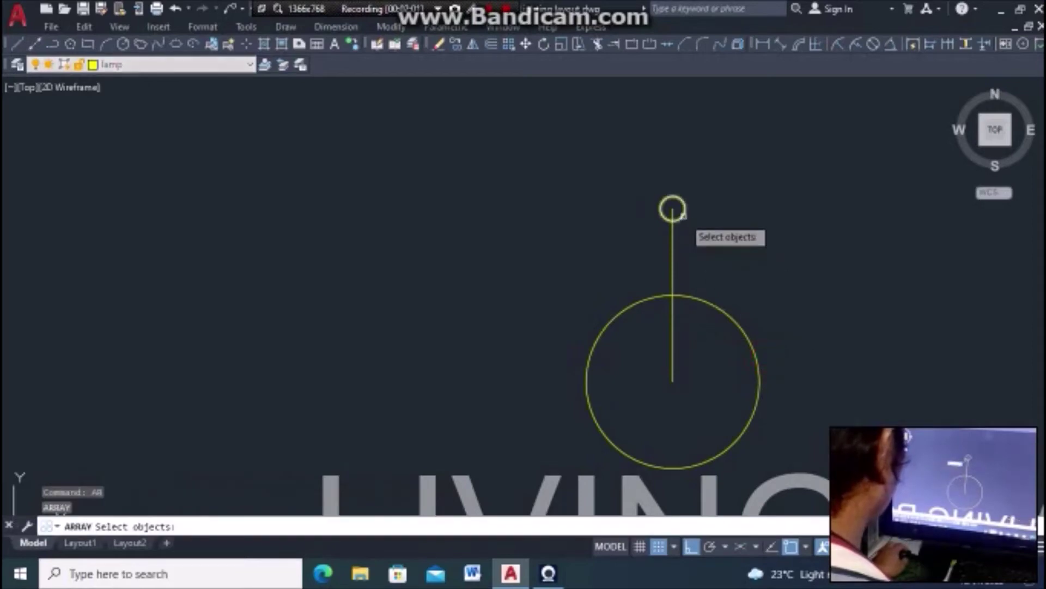
{"action": "left_click", "coordinate": [674, 229]}
{"action": "left_click", "coordinate": [674, 245]}
{"action": "key", "text": "Return"}
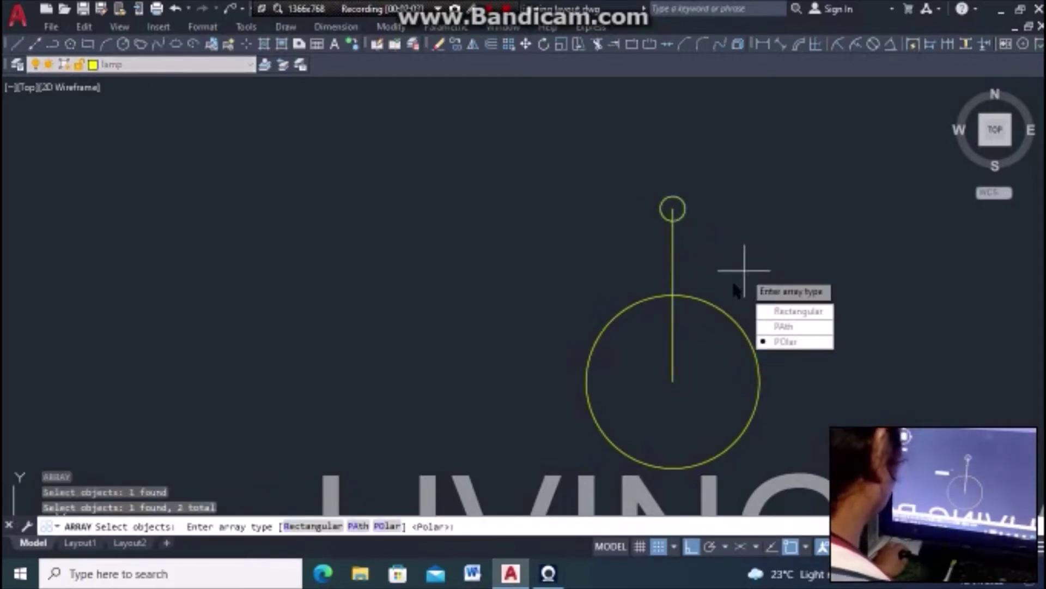
{"action": "left_click", "coordinate": [785, 342]}
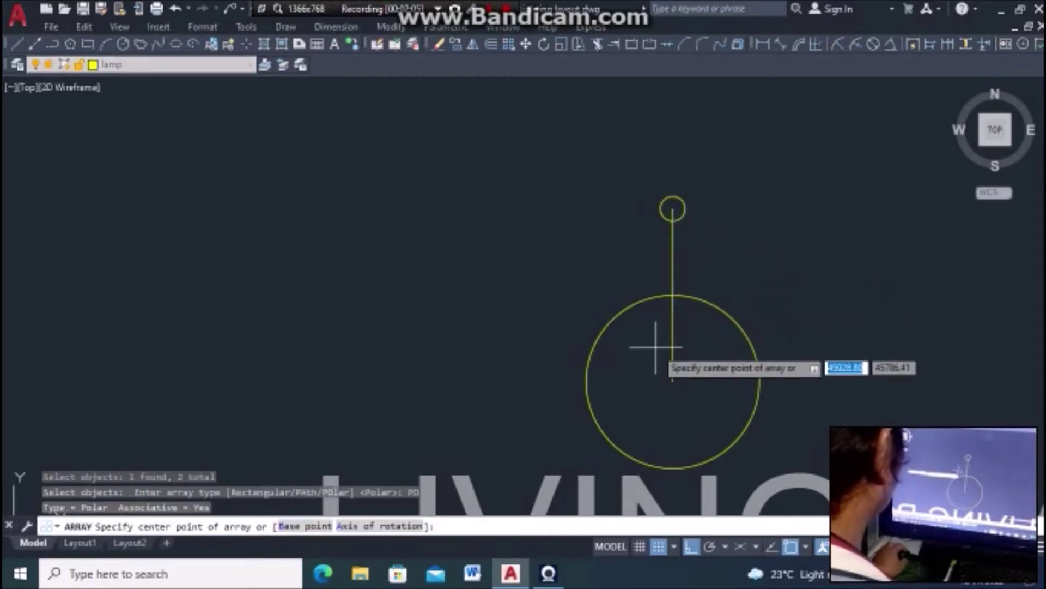
{"action": "left_click", "coordinate": [674, 380]}
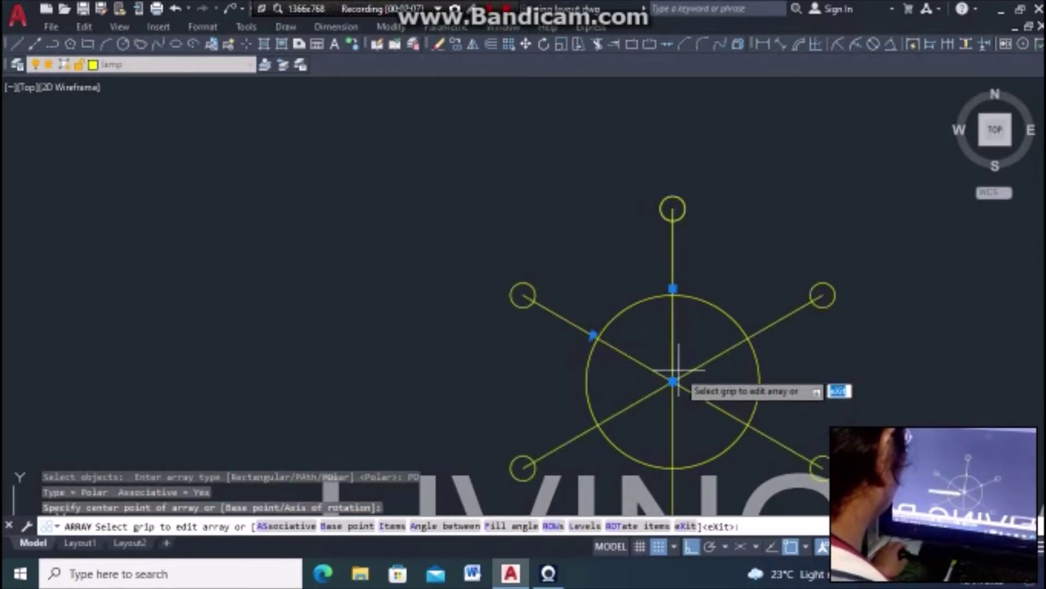
{"action": "left_click", "coordinate": [674, 380]}
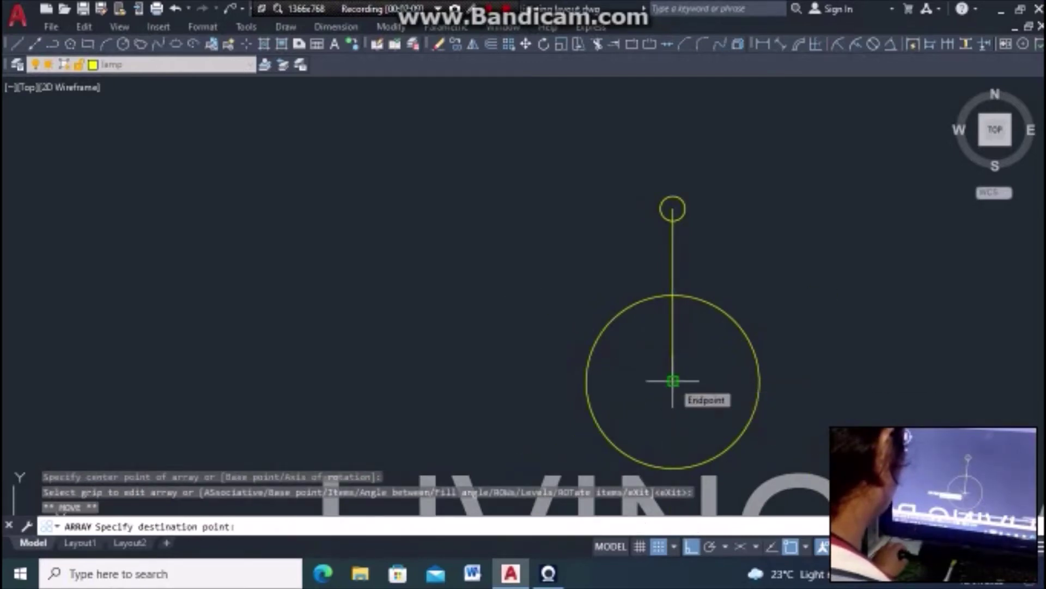
{"action": "left_click", "coordinate": [673, 380]}
{"action": "key", "text": "Return"}
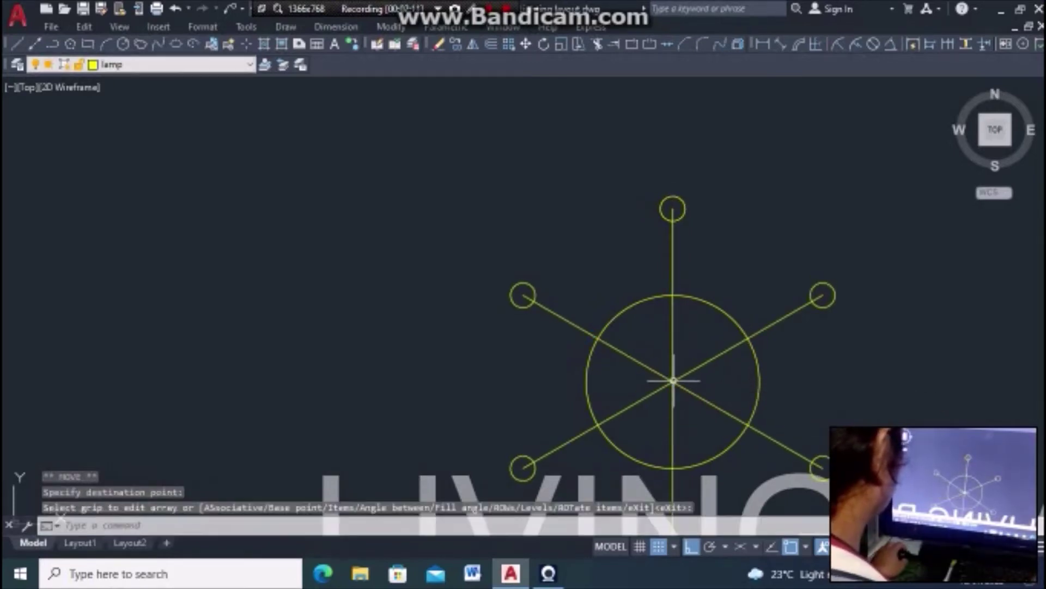
{"action": "scroll", "coordinate": [712, 255], "scroll_direction": "down", "scroll_amount": 4}
Group the radial lamp fixture's parts into a single object
{"action": "scroll", "coordinate": [735, 406], "scroll_direction": "down", "scroll_amount": 6}
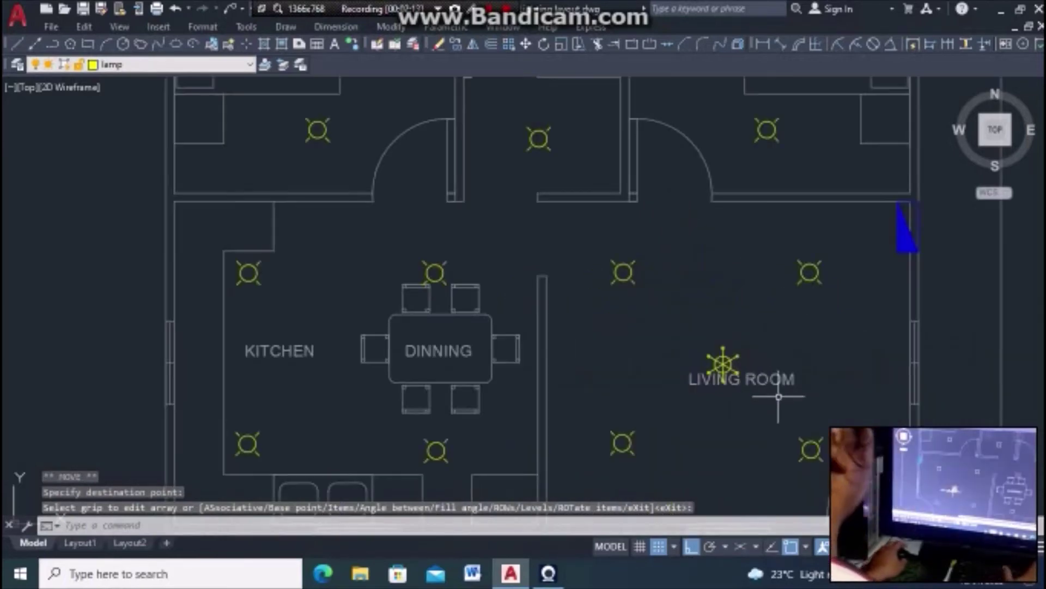
{"action": "scroll", "coordinate": [750, 410], "scroll_direction": "up", "scroll_amount": 2}
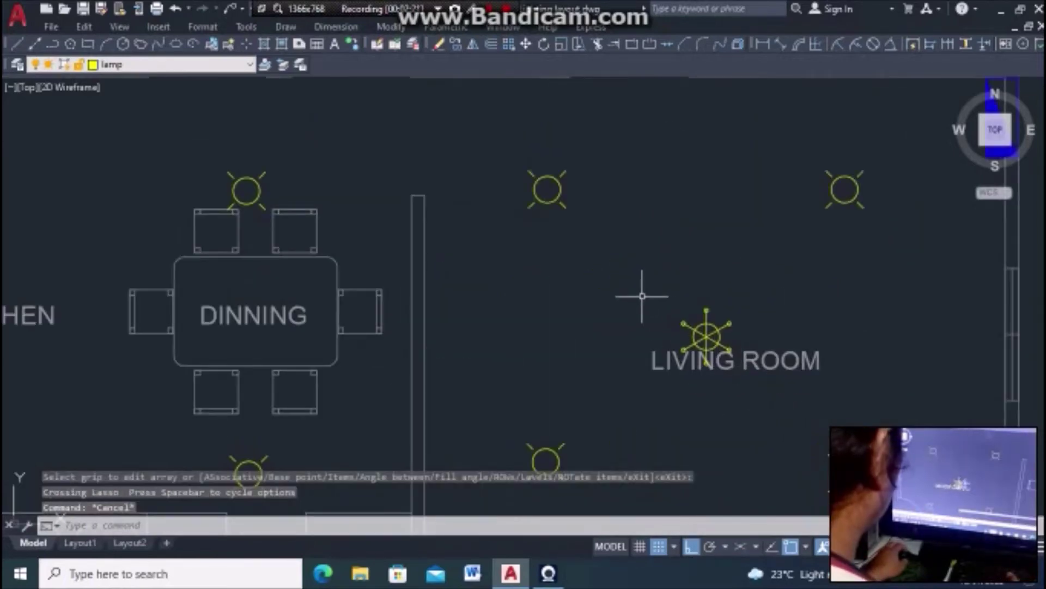
{"action": "mouse_move", "coordinate": [643, 295]}
{"action": "left_mouse_down"}
{"action": "mouse_move", "coordinate": [741, 337]}
{"action": "mouse_move", "coordinate": [685, 287]}
{"action": "left_mouse_up"}
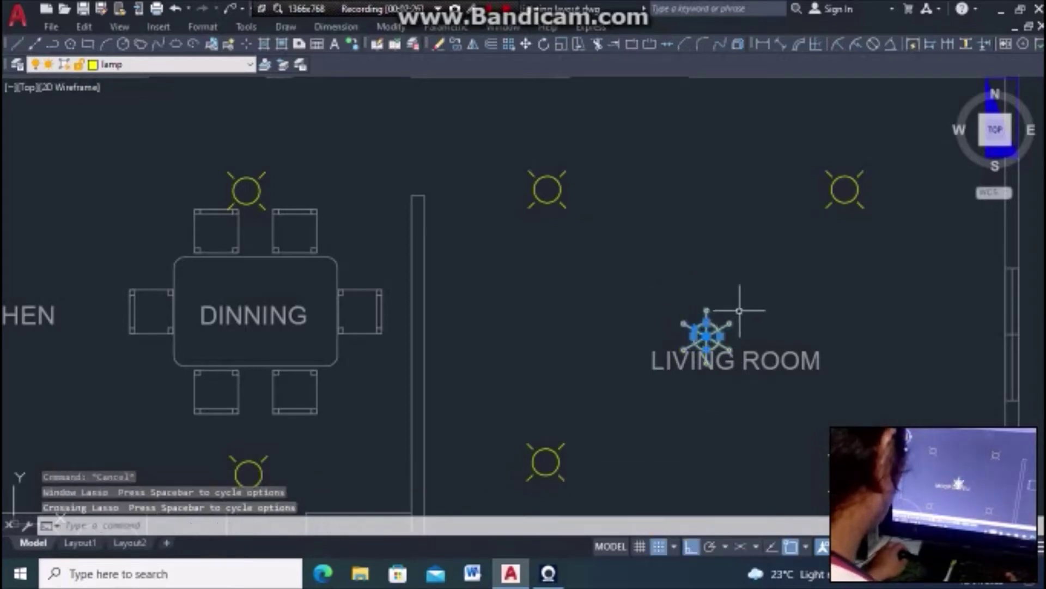
{"action": "type", "text": "g"}
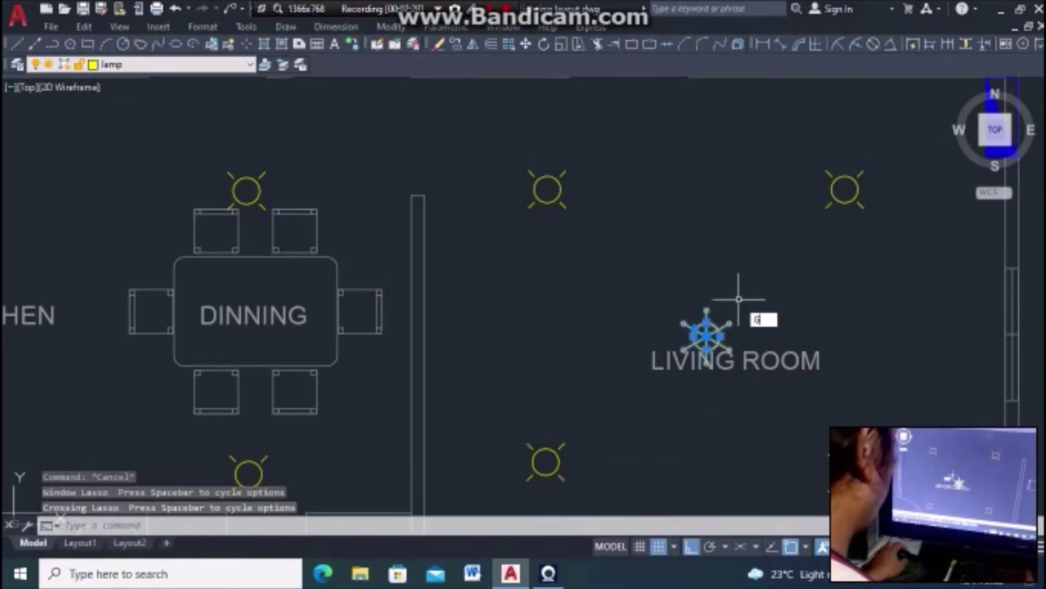
{"action": "key", "text": "Return"}
{"action": "scroll", "coordinate": [681, 327], "scroll_direction": "down", "scroll_amount": 3}
{"action": "scroll", "coordinate": [678, 337], "scroll_direction": "up", "scroll_amount": 1}
{"action": "scroll", "coordinate": [679, 336], "scroll_direction": "up", "scroll_amount": 4}
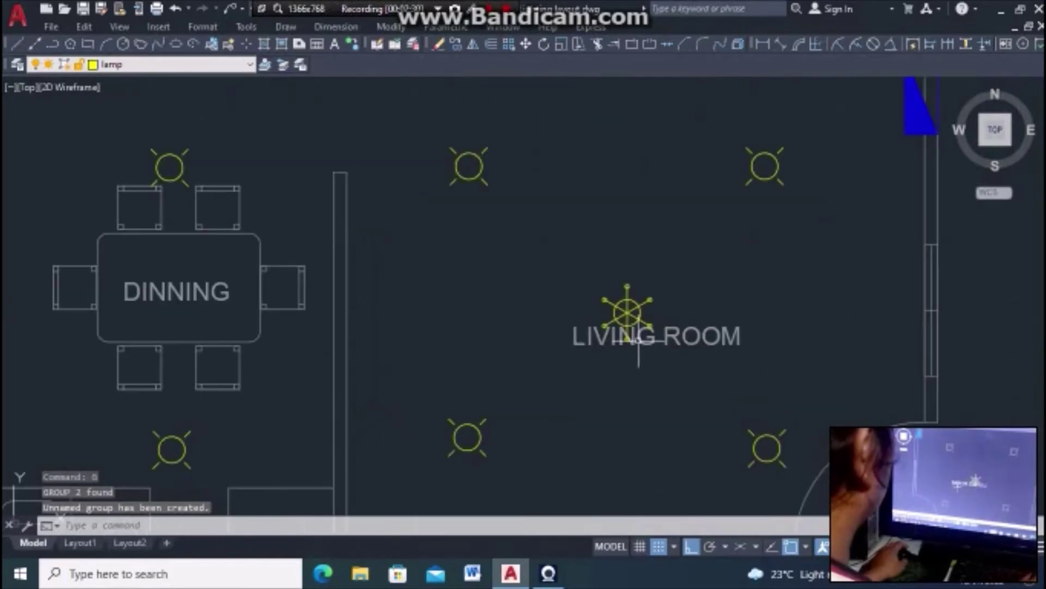
{"action": "scroll", "coordinate": [687, 343], "scroll_direction": "down", "scroll_amount": 2}
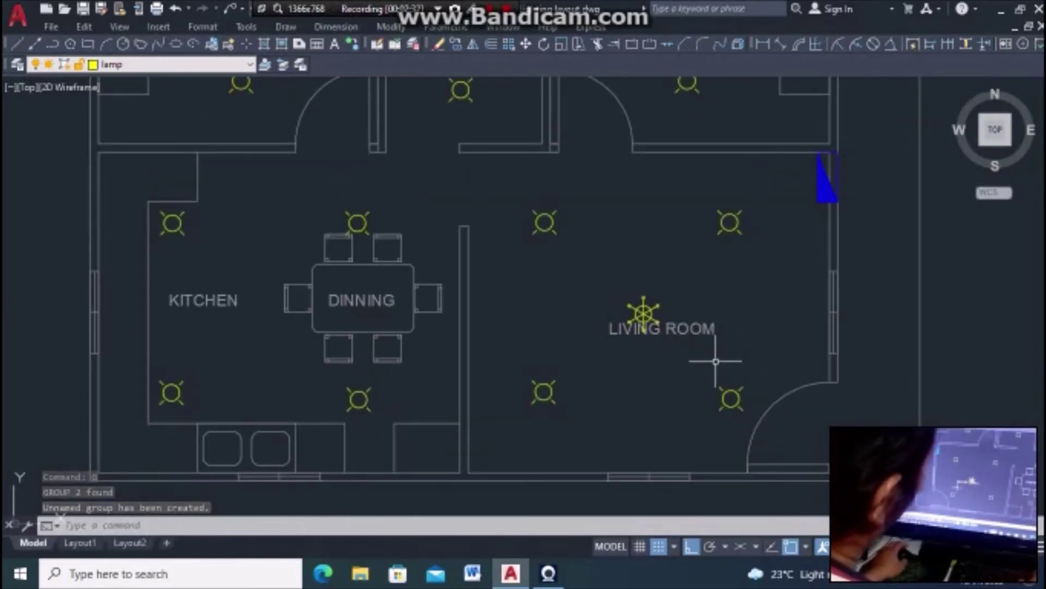
{"action": "scroll", "coordinate": [644, 304], "scroll_direction": "up", "scroll_amount": 4}
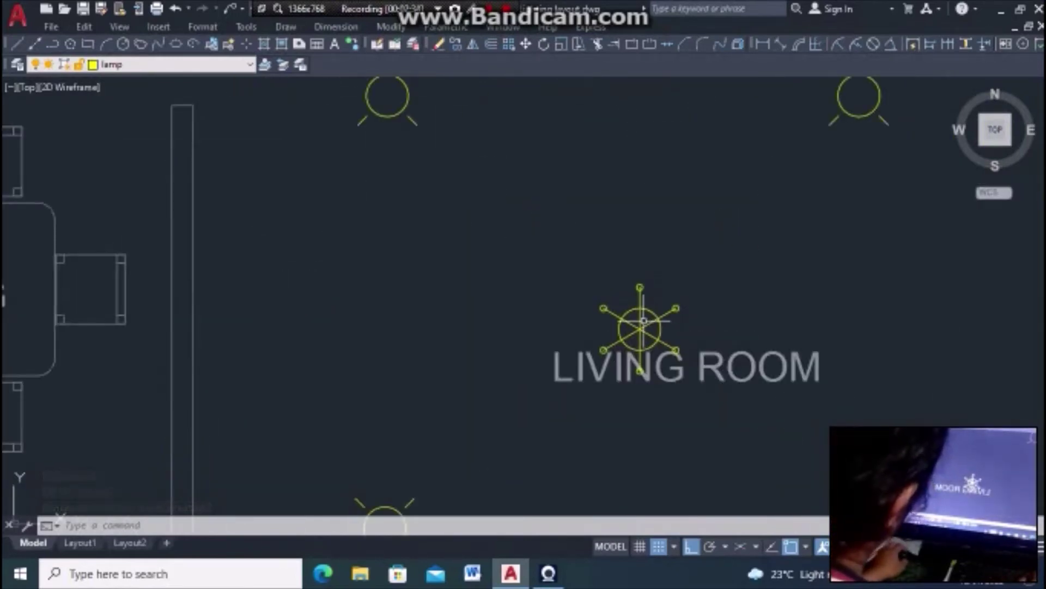
Move the radial fixture from its centre to the middle of the living room, over its label
{"action": "left_click", "coordinate": [648, 326]}
{"action": "scroll", "coordinate": [791, 354], "scroll_direction": "down", "scroll_amount": 3}
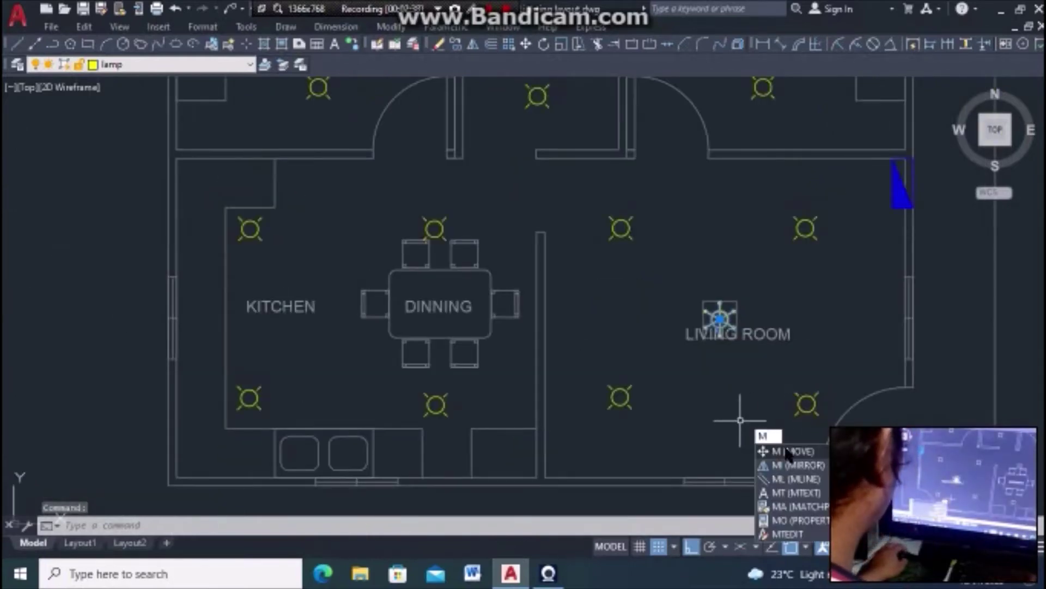
{"action": "left_click", "coordinate": [786, 451]}
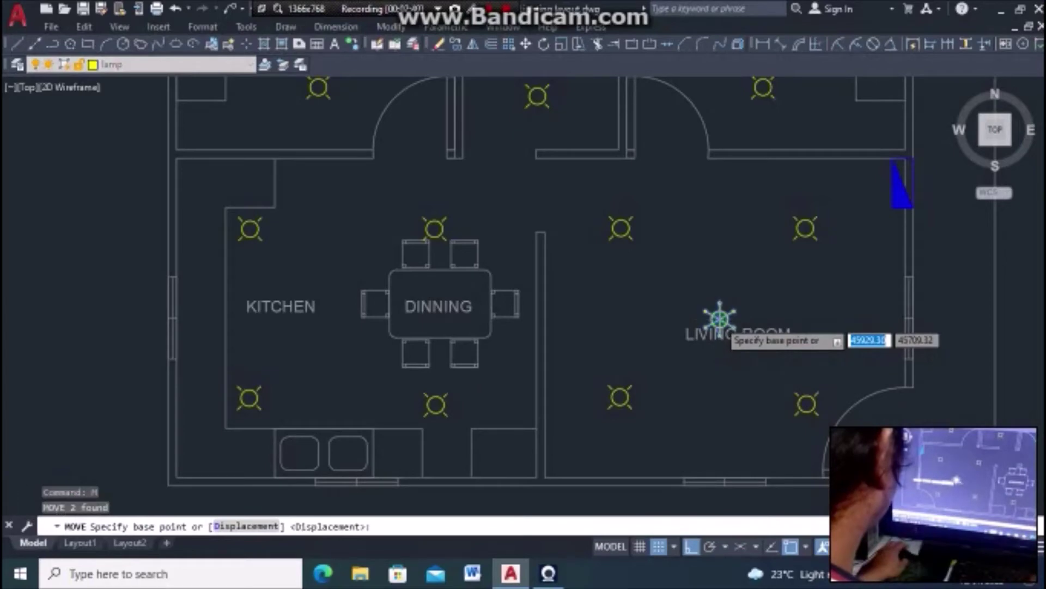
{"action": "scroll", "coordinate": [719, 319], "scroll_direction": "up", "scroll_amount": 4}
{"action": "left_click", "coordinate": [722, 322]}
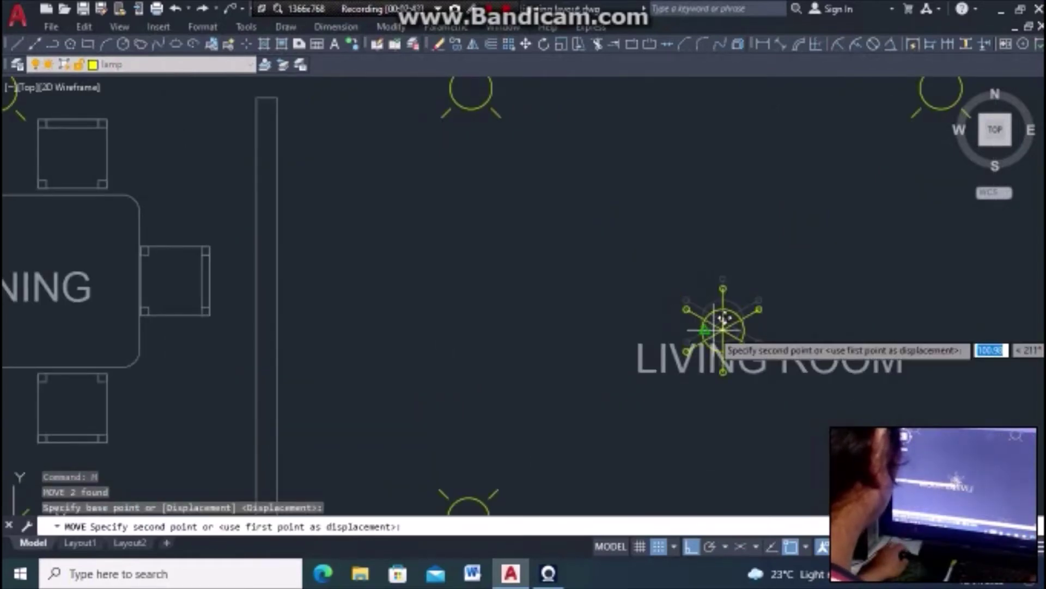
{"action": "left_click", "coordinate": [722, 321]}
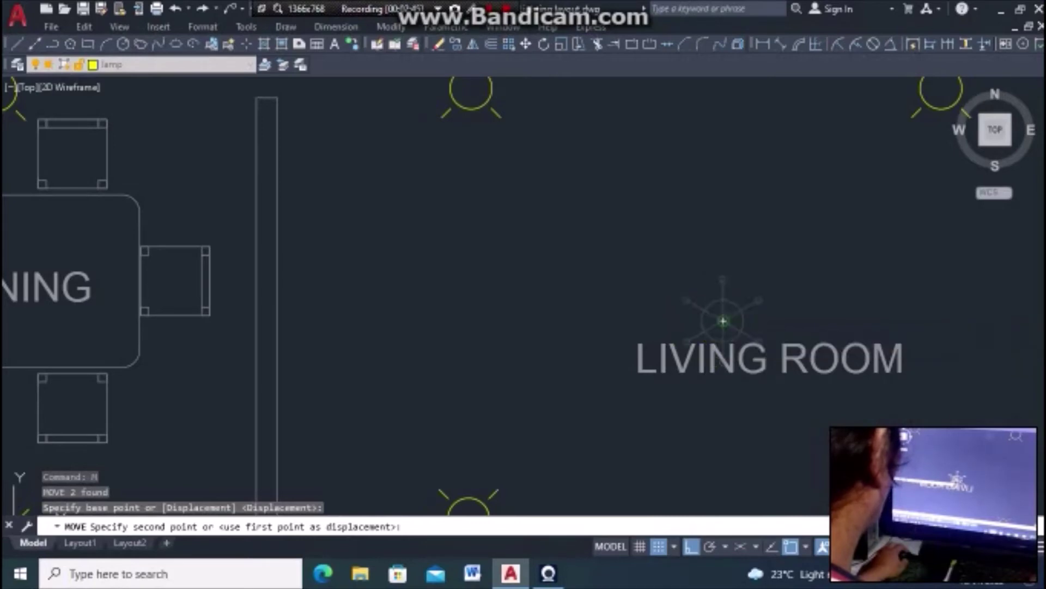
{"action": "scroll", "coordinate": [723, 322], "scroll_direction": "down", "scroll_amount": 5}
{"action": "scroll", "coordinate": [774, 379], "scroll_direction": "down", "scroll_amount": 5}
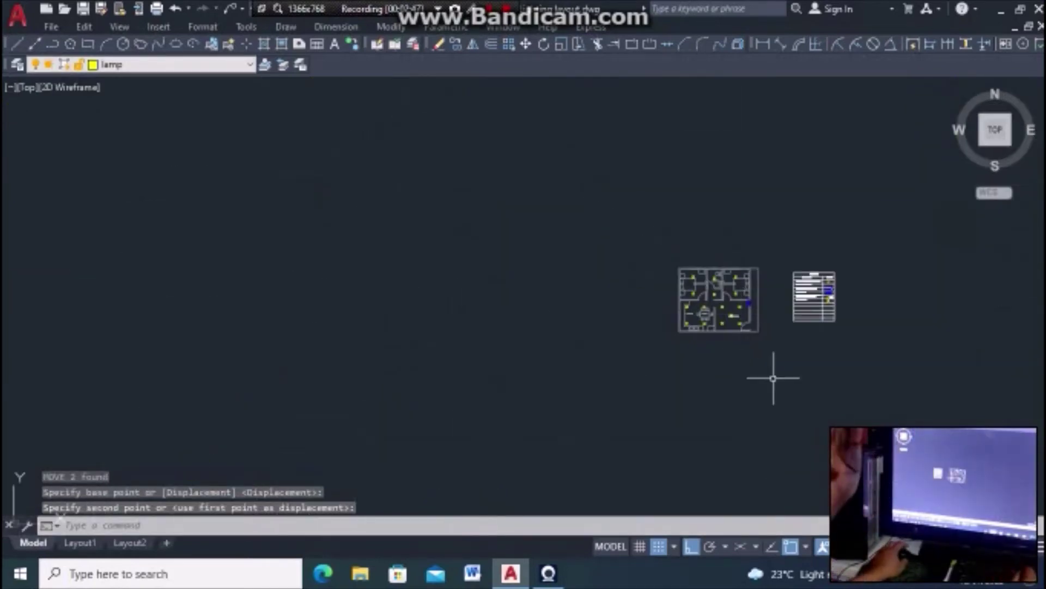
{"action": "scroll", "coordinate": [703, 352], "scroll_direction": "up", "scroll_amount": 4}
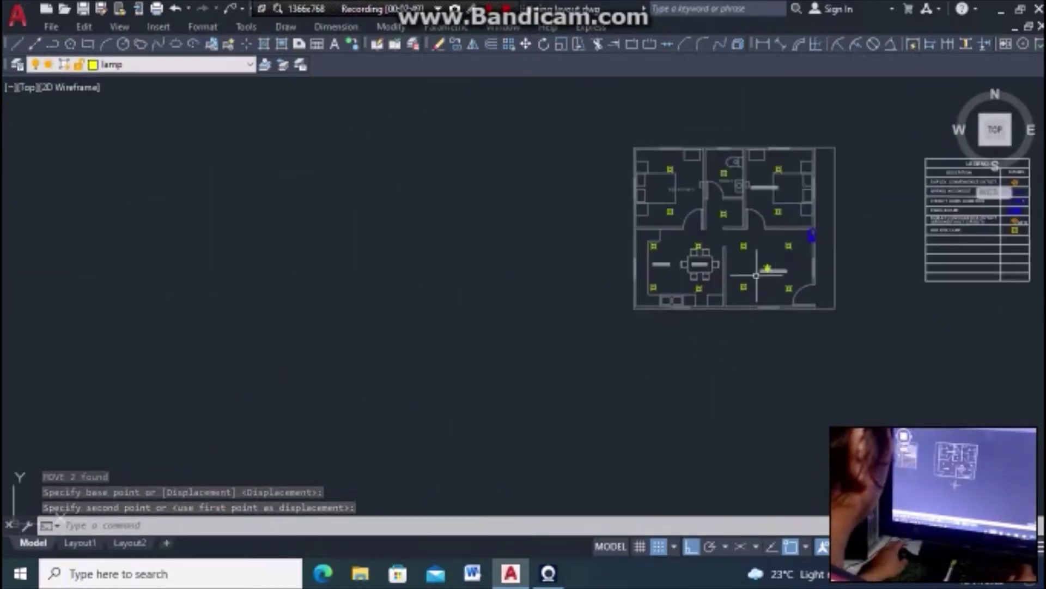
{"action": "scroll", "coordinate": [713, 344], "scroll_direction": "up", "scroll_amount": 4}
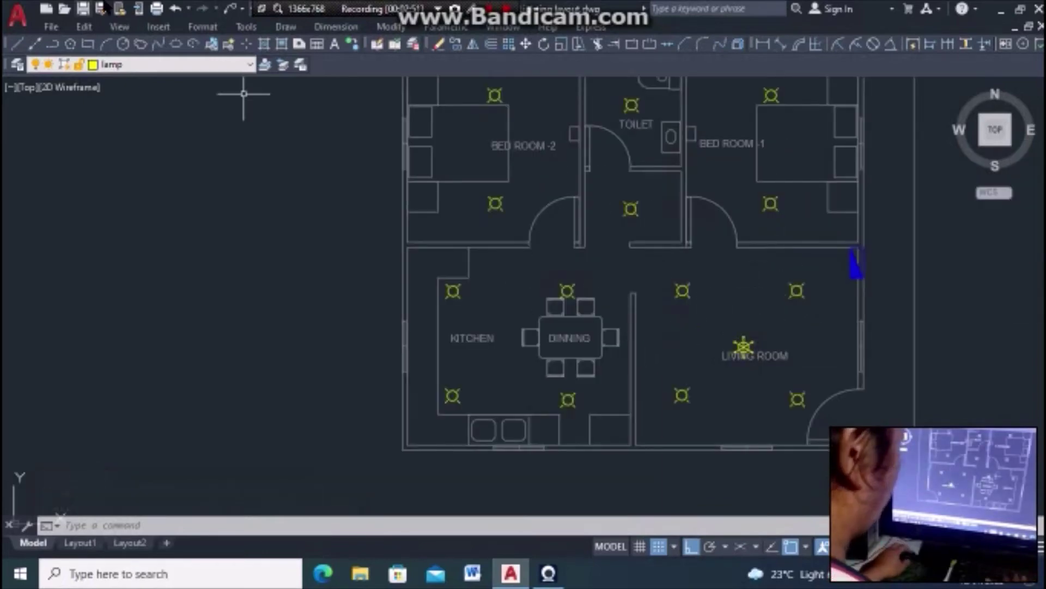
Make the blue 'wire' layer current from the Layer Control list
{"action": "left_click", "coordinate": [250, 65]}
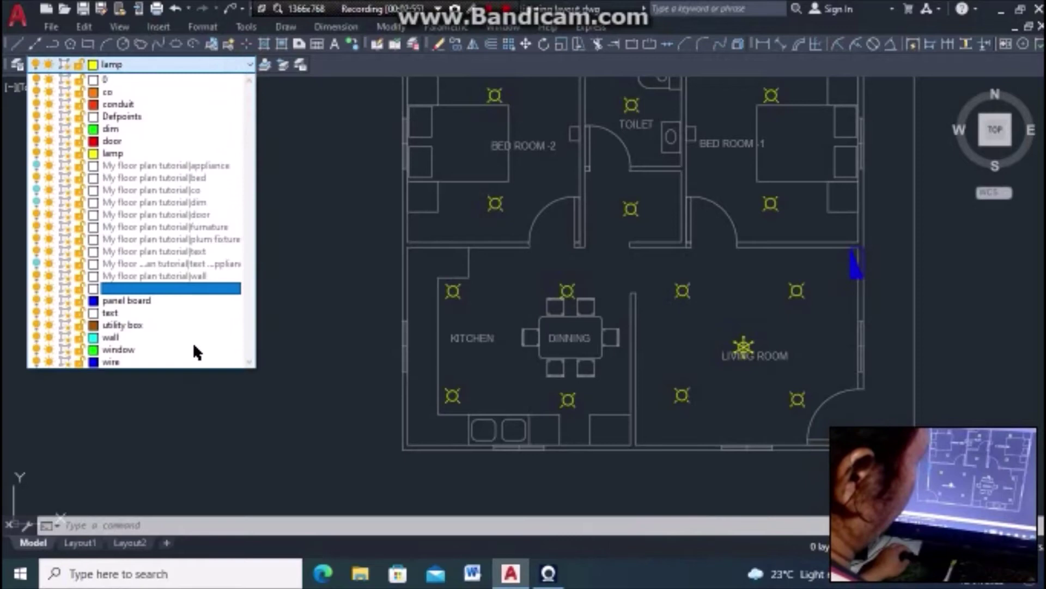
{"action": "left_click", "coordinate": [147, 362]}
{"action": "scroll", "coordinate": [780, 322], "scroll_direction": "up", "scroll_amount": 5}
{"action": "scroll", "coordinate": [763, 305], "scroll_direction": "down", "scroll_amount": 3}
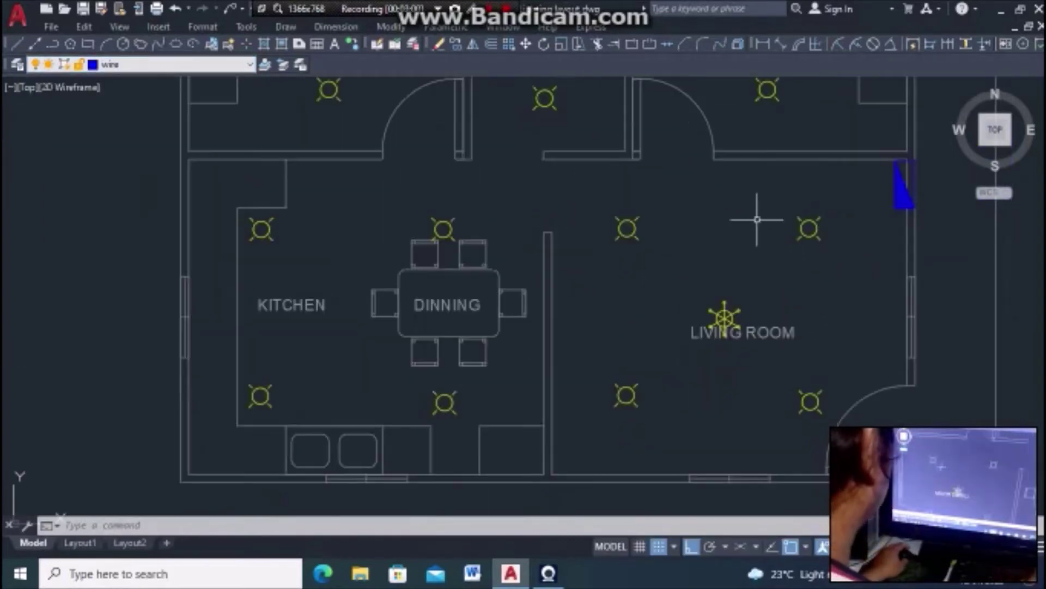
Draw a wire from the top-right lamp through the top-left and bottom-left lamps to the bottom-right lamp
{"action": "scroll", "coordinate": [792, 320], "scroll_direction": "down", "scroll_amount": 2}
{"action": "type", "text": "L"}
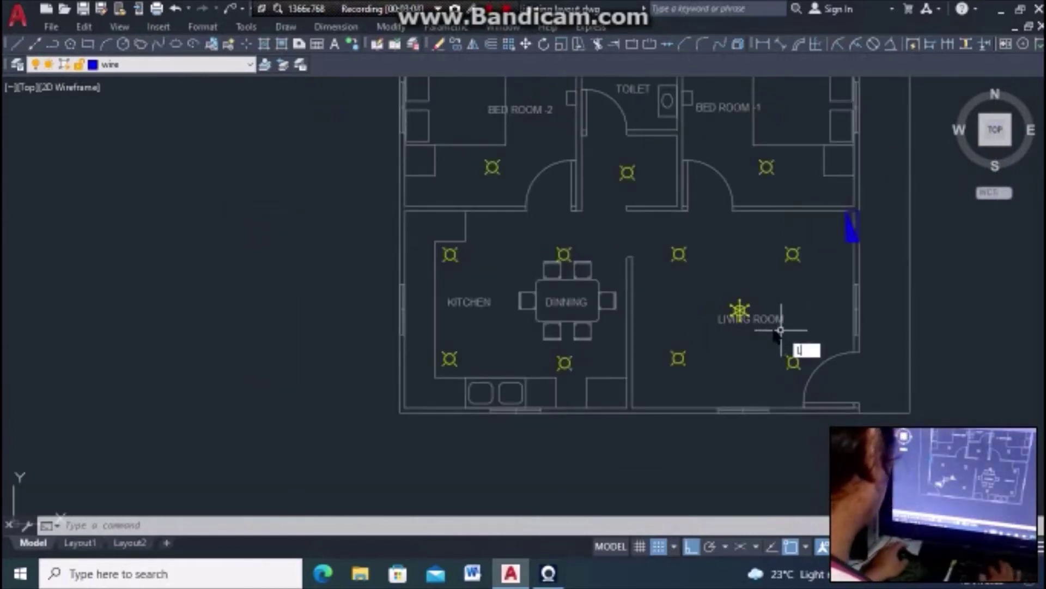
{"action": "key", "text": "Return"}
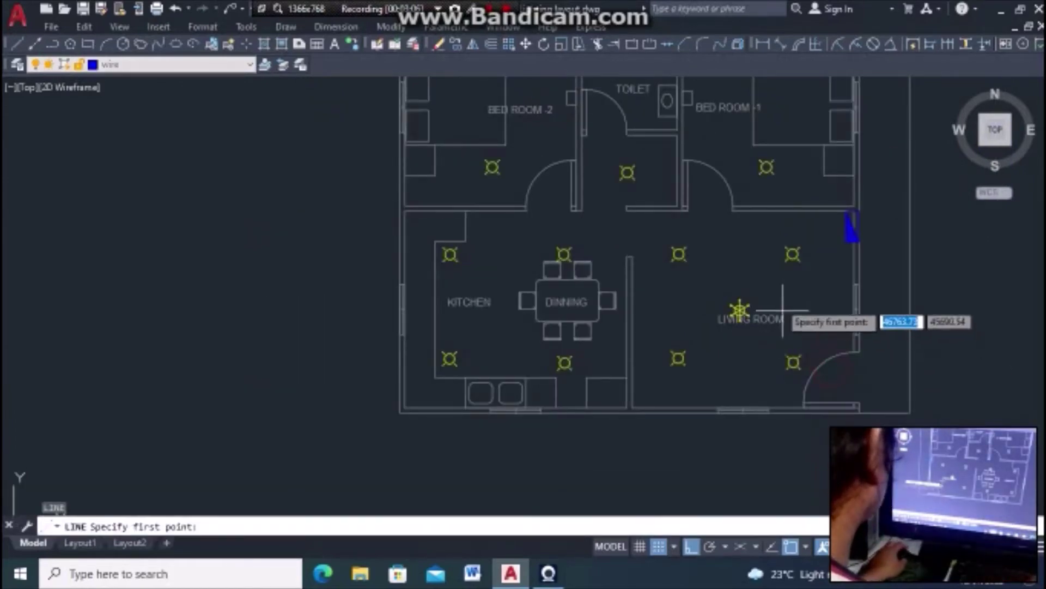
{"action": "scroll", "coordinate": [771, 262], "scroll_direction": "up", "scroll_amount": 2}
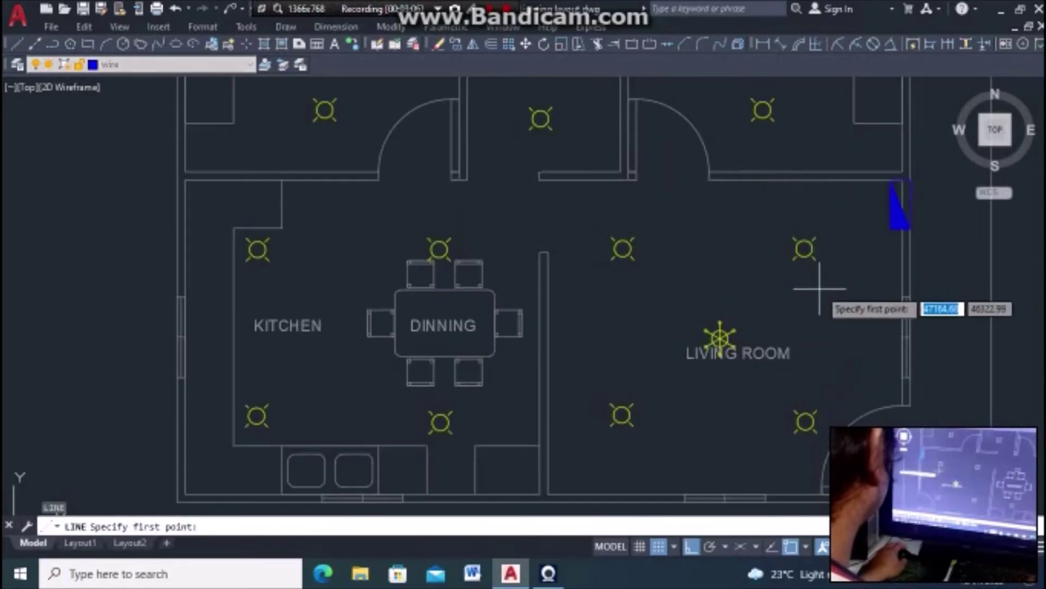
{"action": "left_click", "coordinate": [804, 248]}
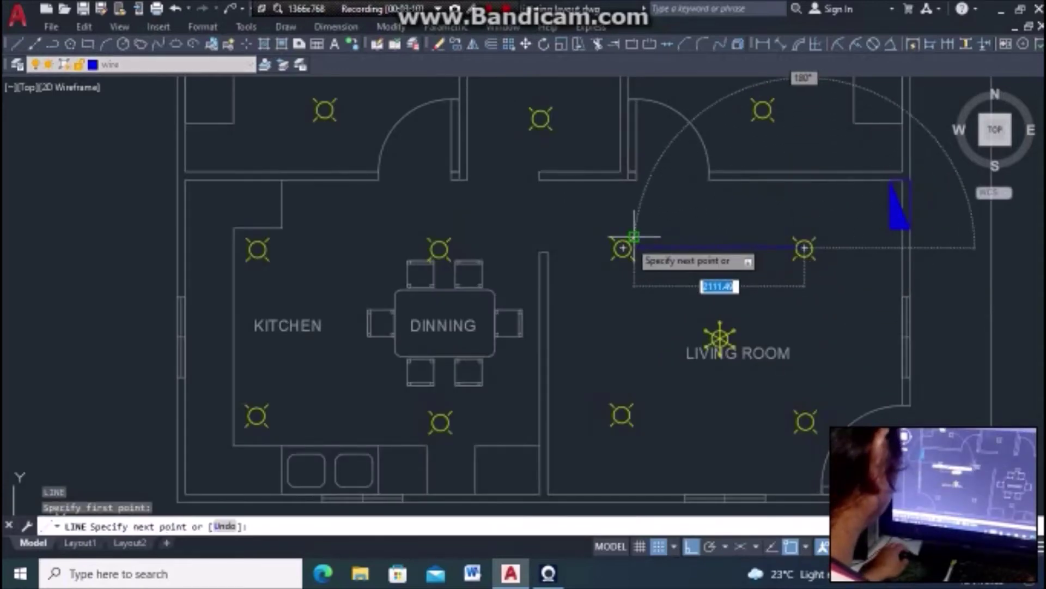
{"action": "left_click", "coordinate": [623, 248]}
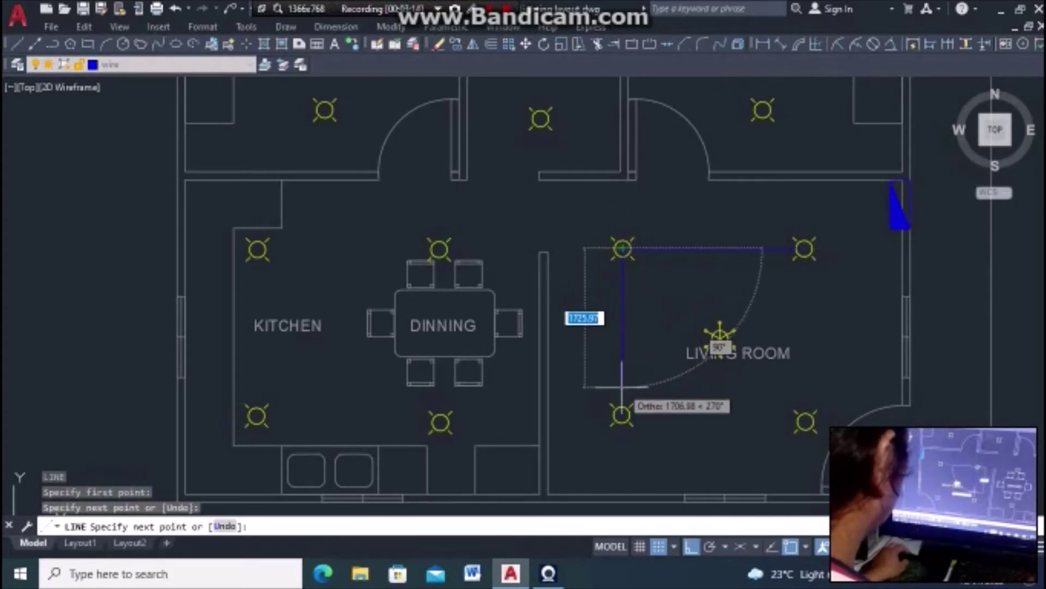
{"action": "left_click", "coordinate": [622, 415]}
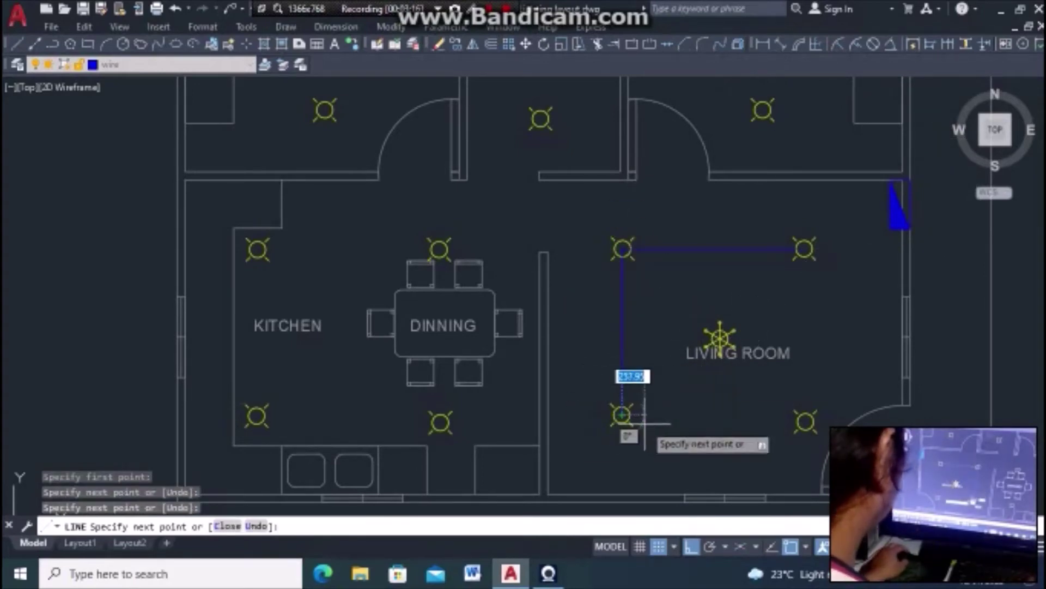
{"action": "left_click", "coordinate": [805, 421]}
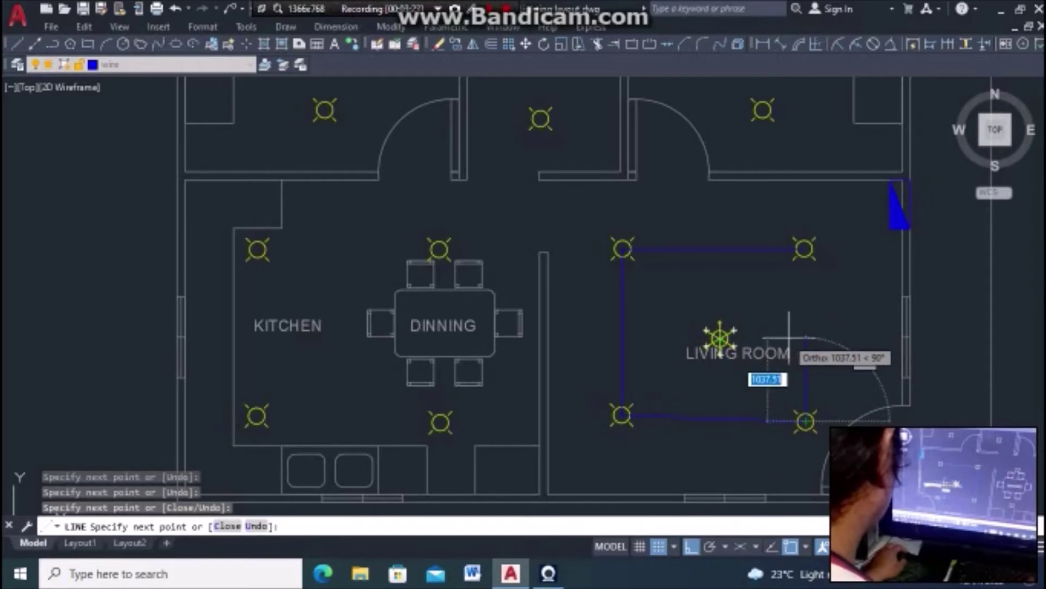
{"action": "key", "text": "Escape"}
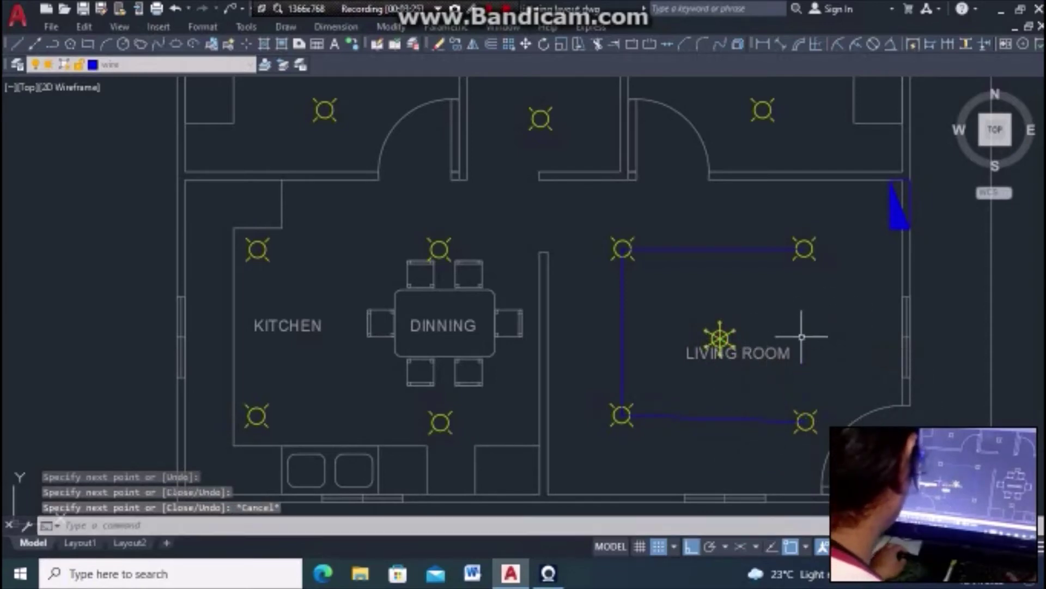
Draw a wire right from the radial fixture and one up from the bottom-right lamp to meet it
{"action": "key", "text": "Return"}
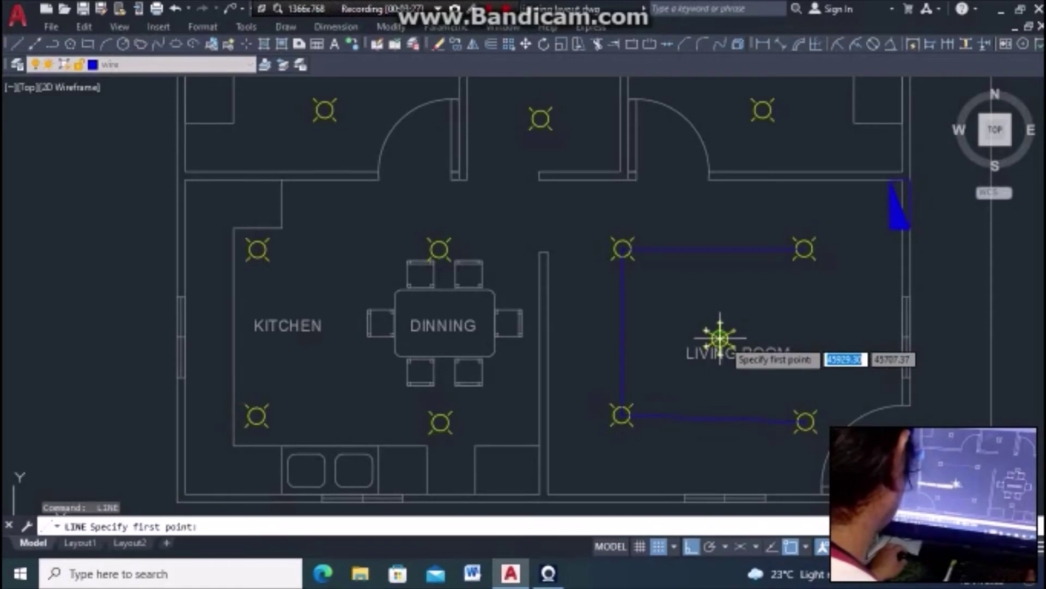
{"action": "left_click", "coordinate": [719, 338]}
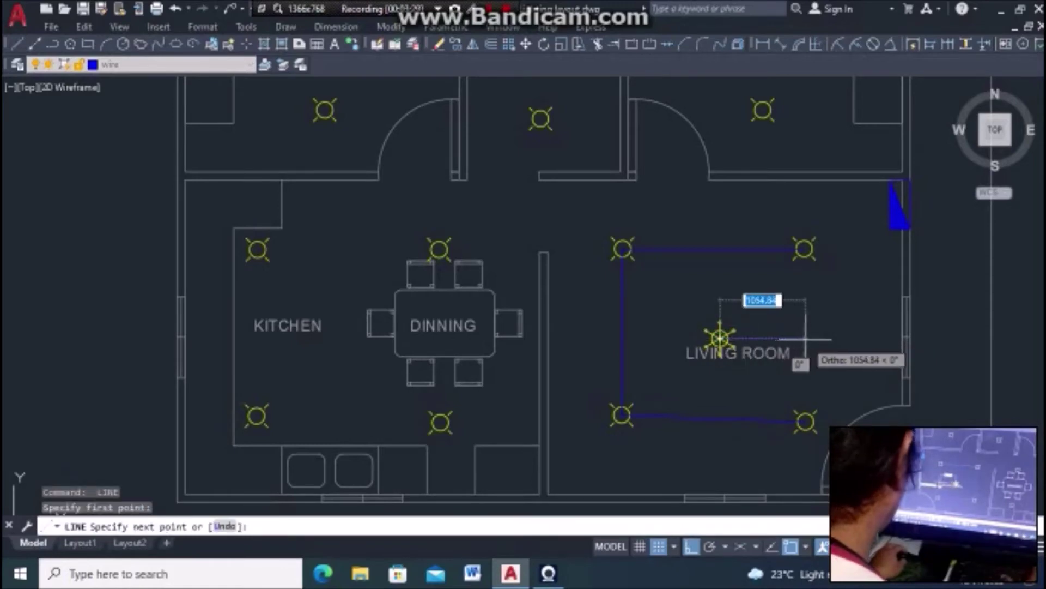
{"action": "key", "text": "Escape"}
{"action": "key", "text": "Return"}
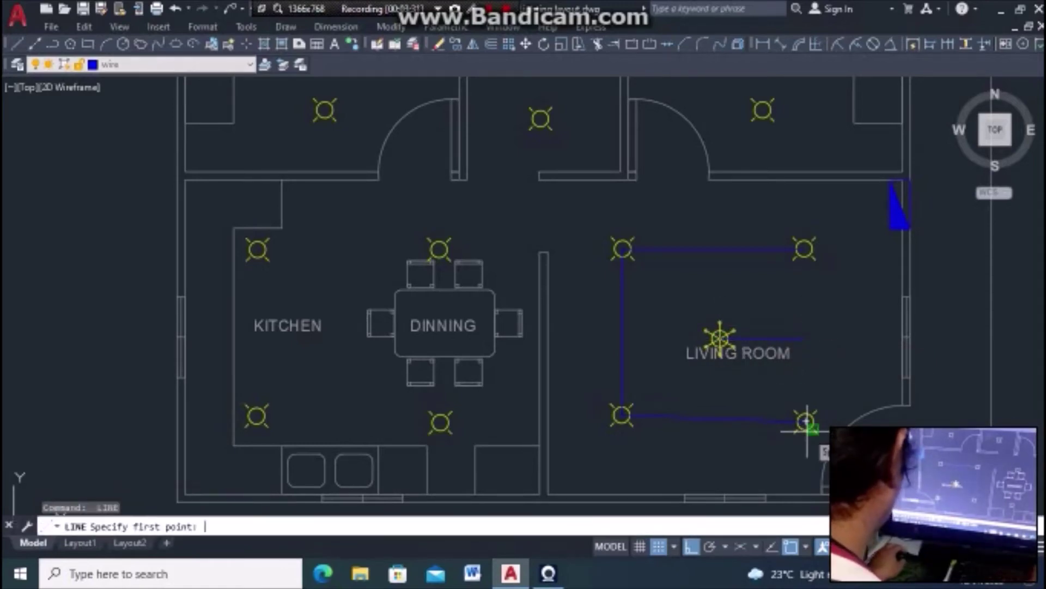
{"action": "left_click", "coordinate": [805, 420]}
{"action": "left_click", "coordinate": [807, 338]}
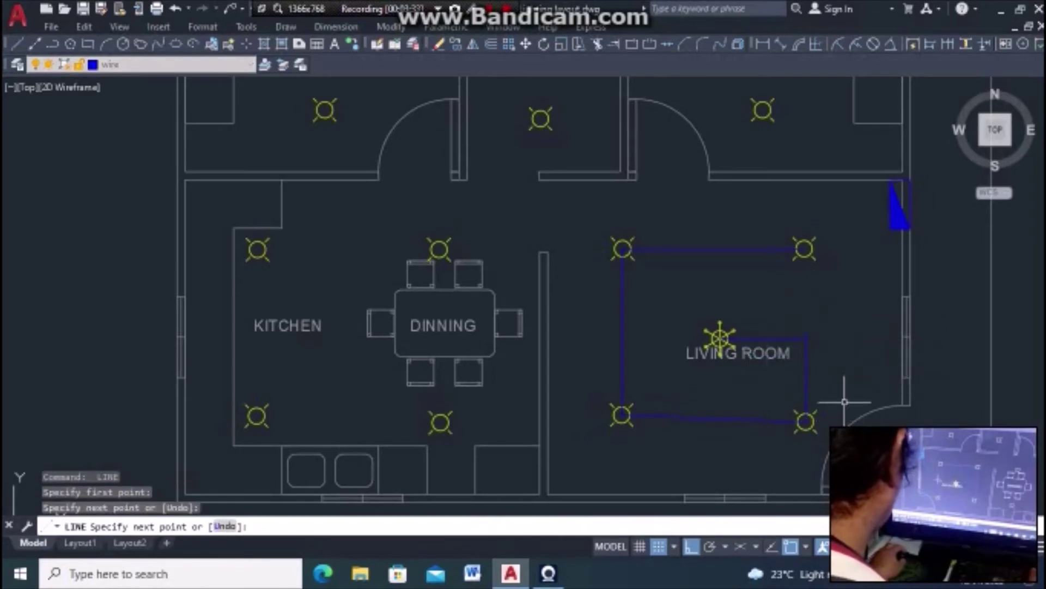
{"action": "key", "text": "Escape"}
{"action": "scroll", "coordinate": [841, 391], "scroll_direction": "up", "scroll_amount": 4}
{"action": "scroll", "coordinate": [847, 376], "scroll_direction": "down", "scroll_amount": 4}
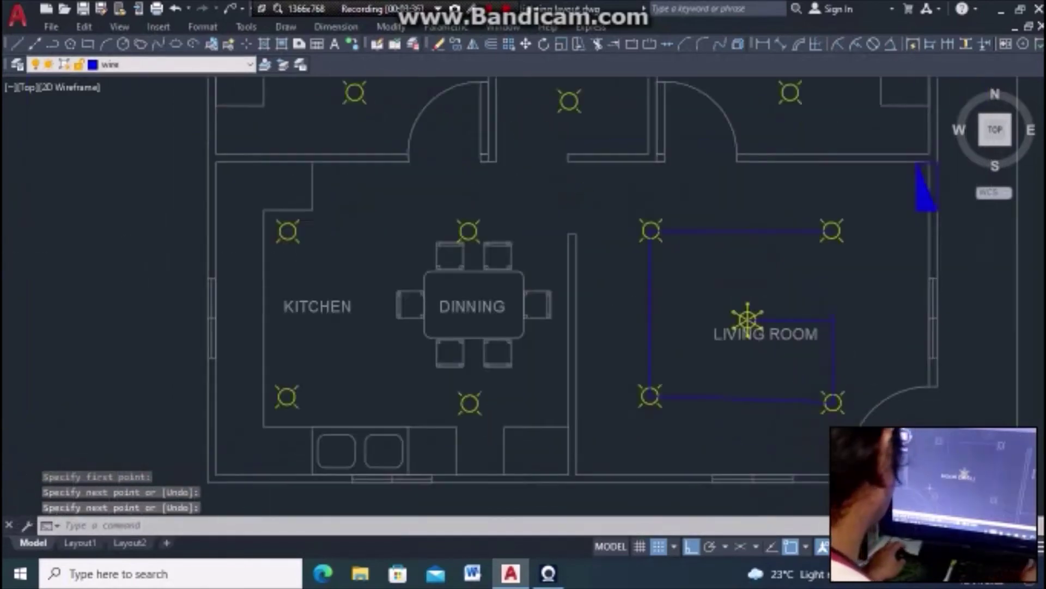
{"action": "scroll", "coordinate": [852, 357], "scroll_direction": "down", "scroll_amount": 2}
{"action": "scroll", "coordinate": [852, 369], "scroll_direction": "up", "scroll_amount": 3}
{"action": "scroll", "coordinate": [806, 374], "scroll_direction": "down", "scroll_amount": 4}
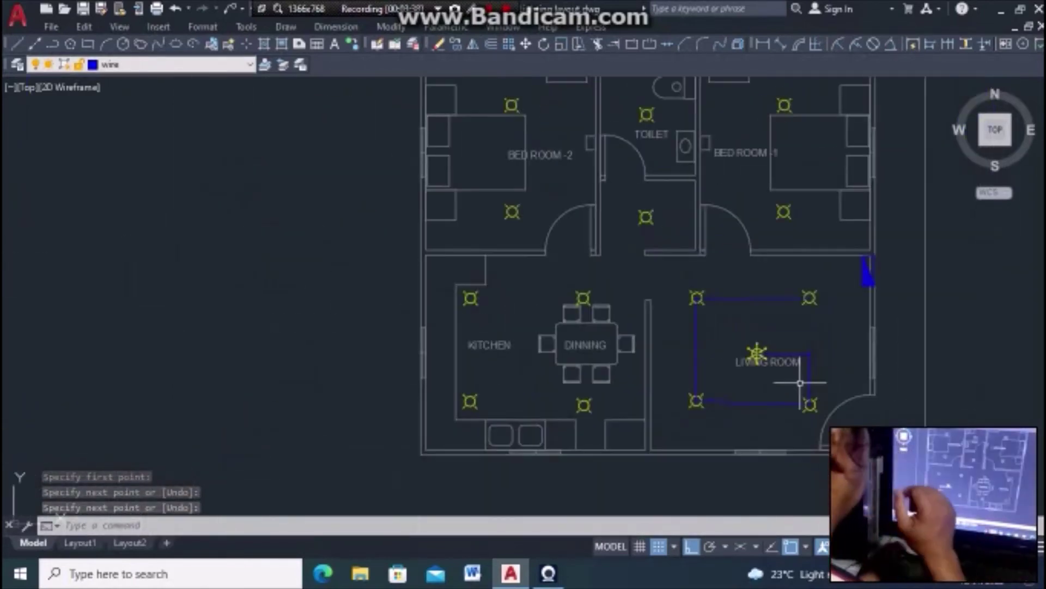
{"action": "scroll", "coordinate": [805, 387], "scroll_direction": "up", "scroll_amount": 2}
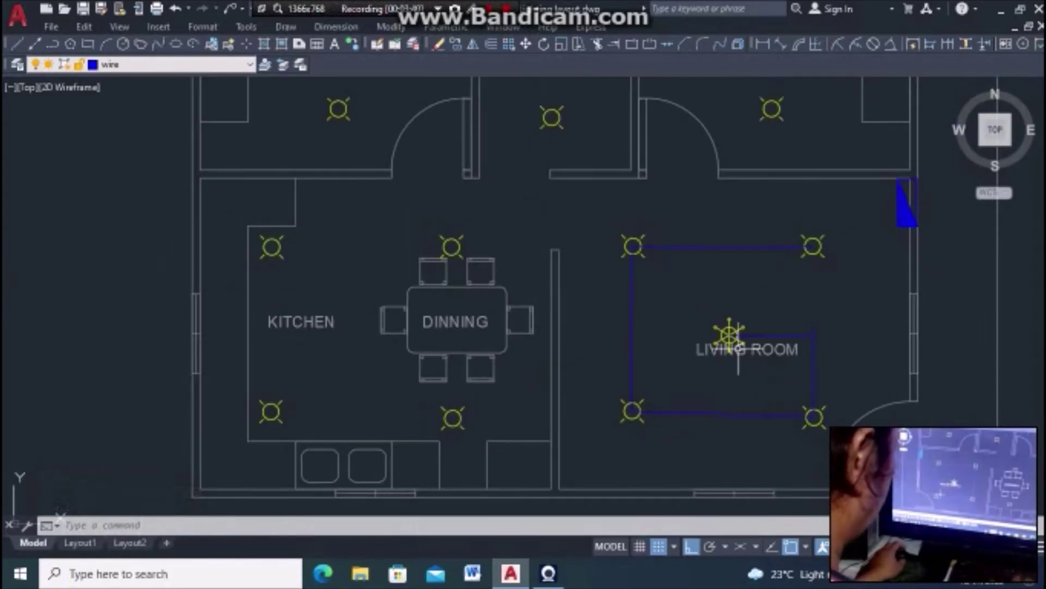
{"action": "scroll", "coordinate": [721, 278], "scroll_direction": "up", "scroll_amount": 2}
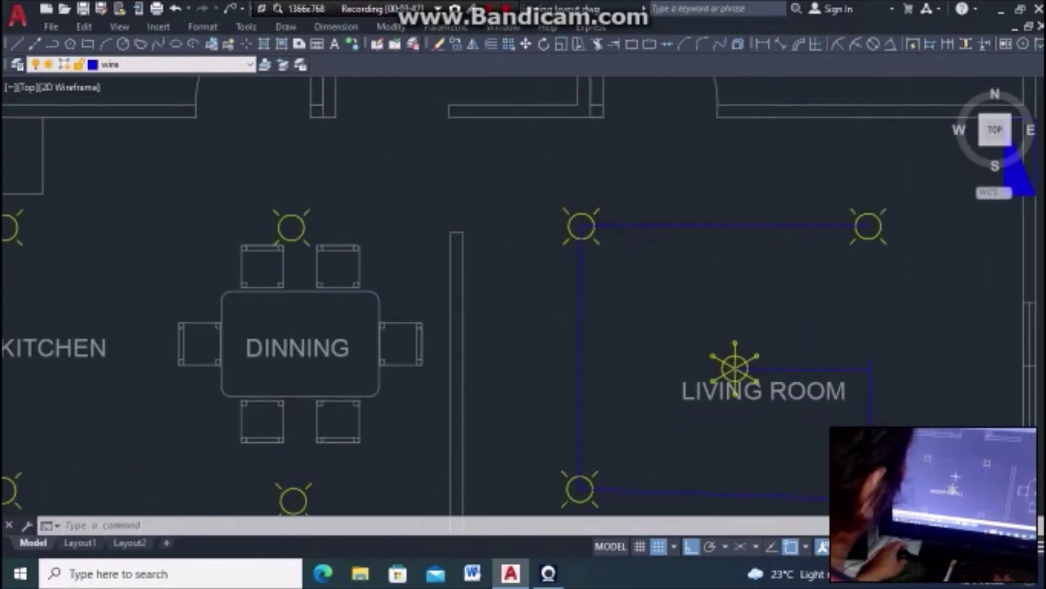
{"action": "scroll", "coordinate": [677, 264], "scroll_direction": "down", "scroll_amount": 4}
{"action": "scroll", "coordinate": [666, 257], "scroll_direction": "up", "scroll_amount": 4}
{"action": "scroll", "coordinate": [809, 327], "scroll_direction": "up", "scroll_amount": 2}
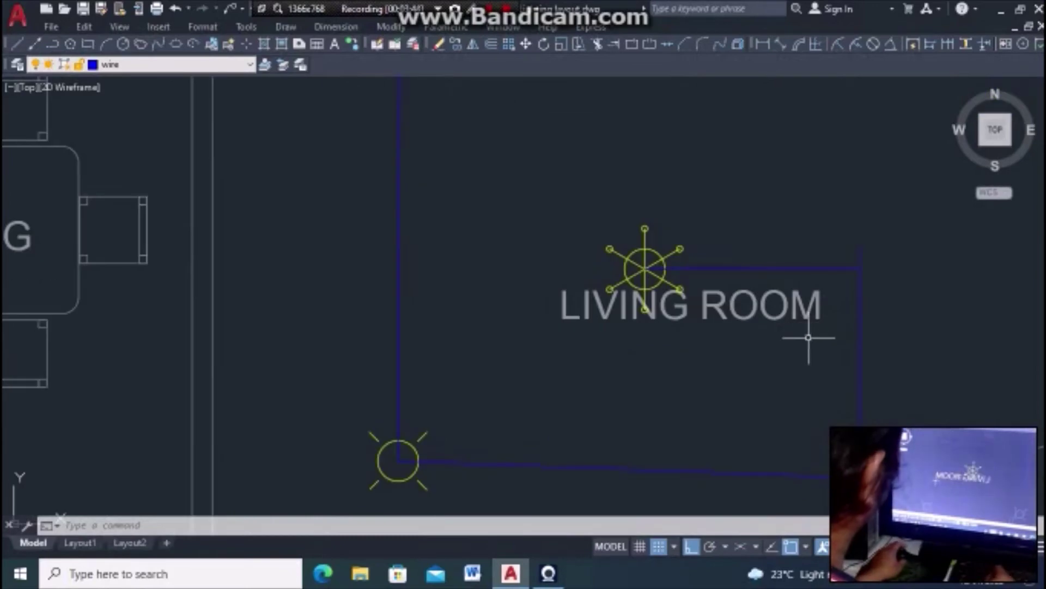
{"action": "scroll", "coordinate": [809, 338], "scroll_direction": "down", "scroll_amount": 2}
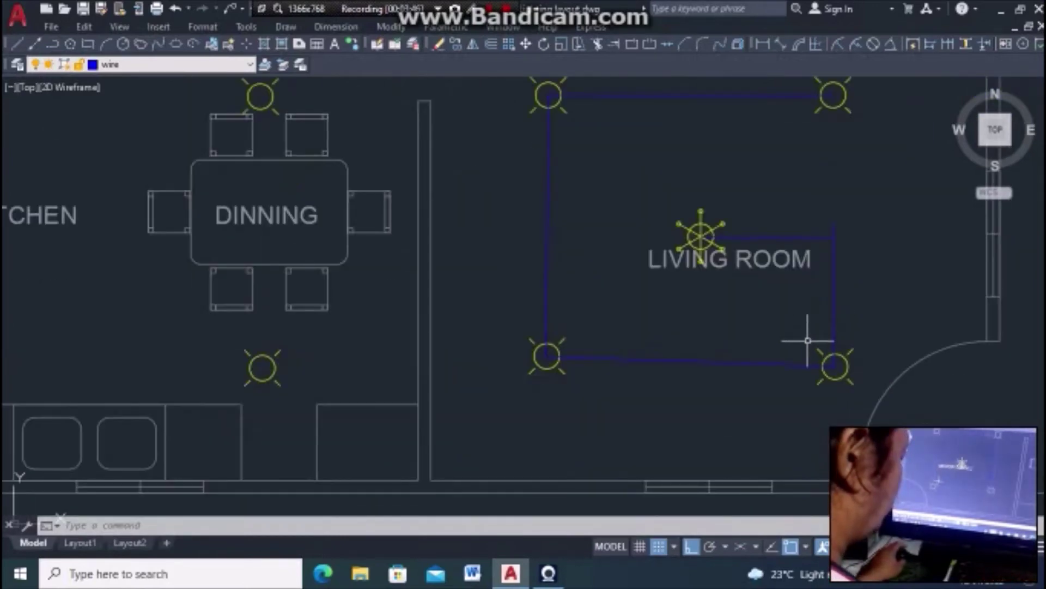
{"action": "type", "text": "F"}
Fillet the corner between the short horizontal wire and the vertical wire with radius 50
{"action": "left_click", "coordinate": [865, 378]}
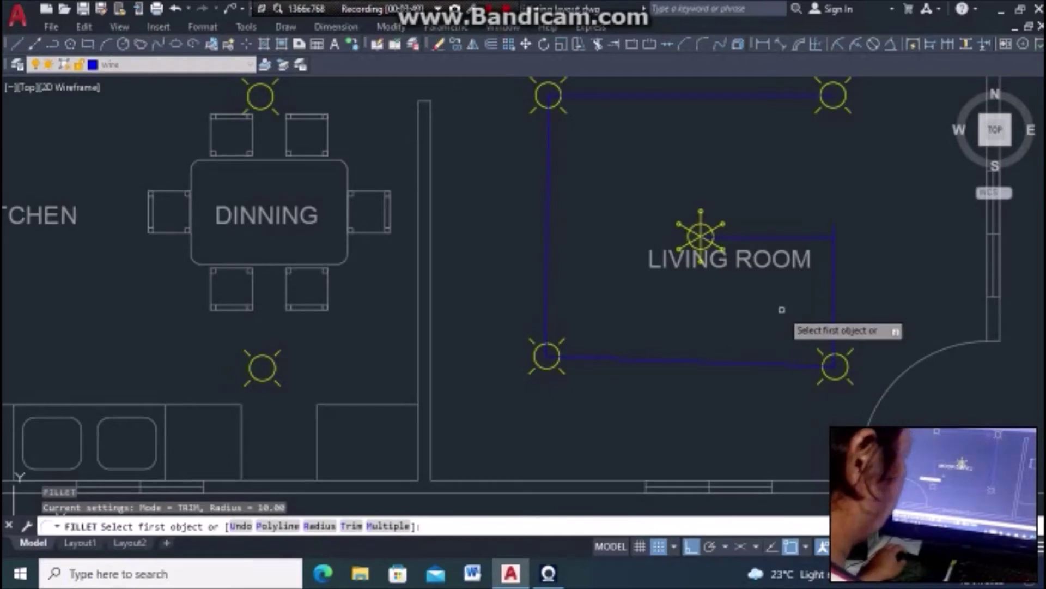
{"action": "type", "text": "R"}
{"action": "key", "text": "Return"}
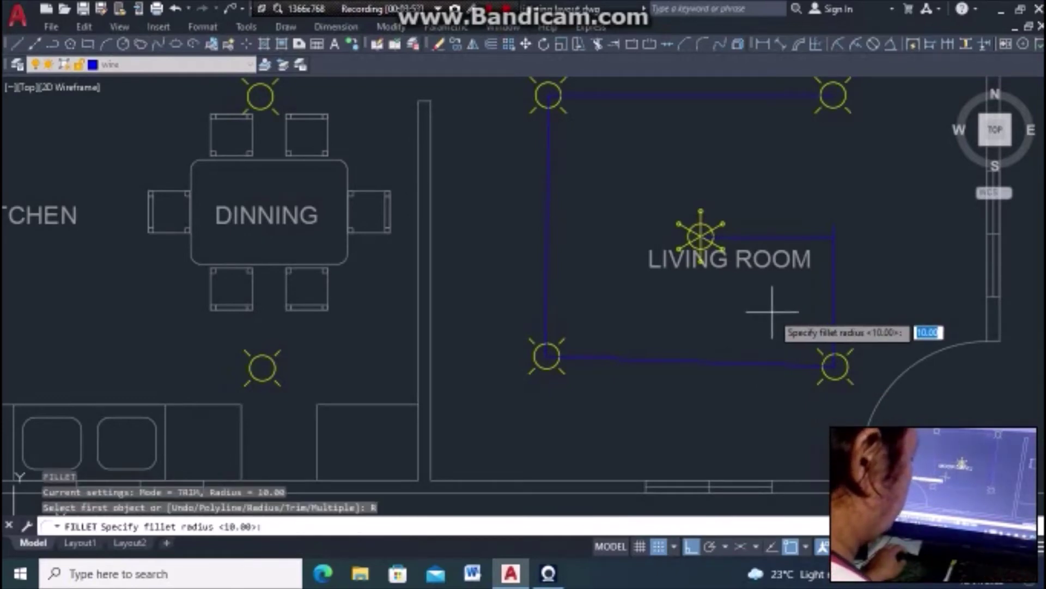
{"action": "type", "text": "0"}
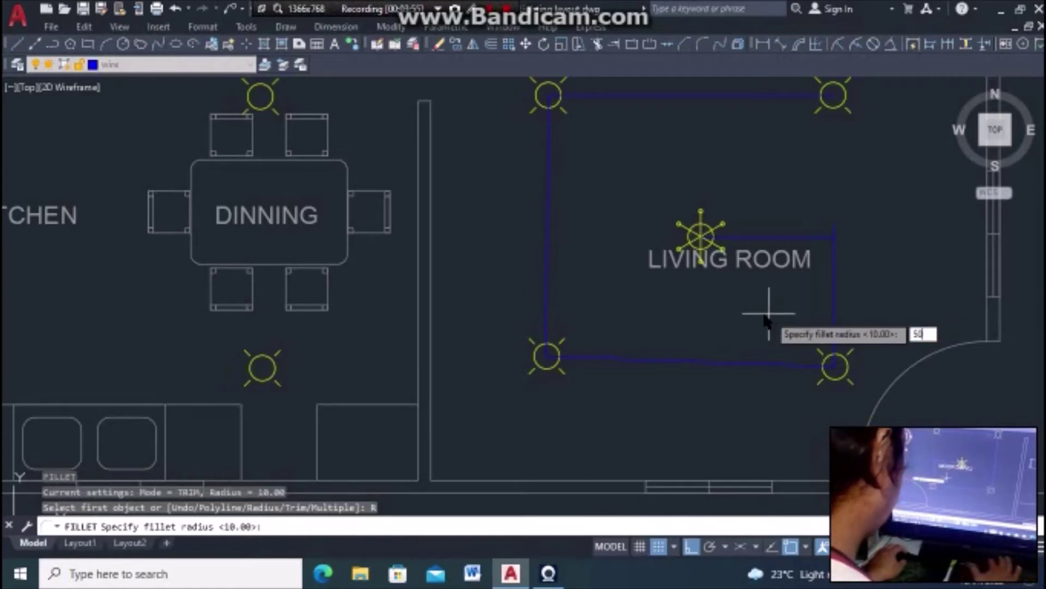
{"action": "key", "text": "Return"}
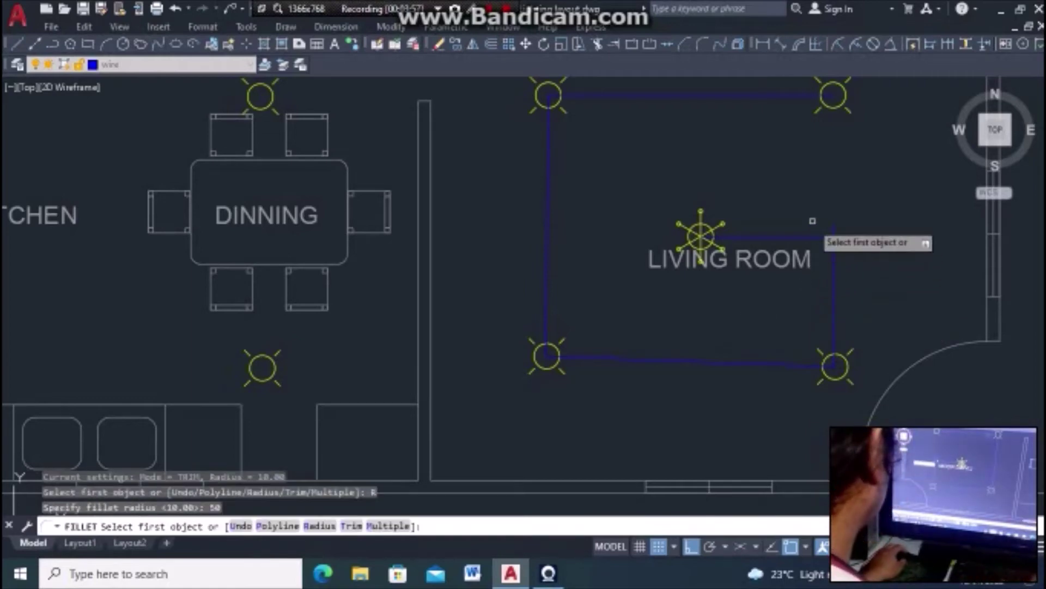
{"action": "left_click", "coordinate": [821, 237]}
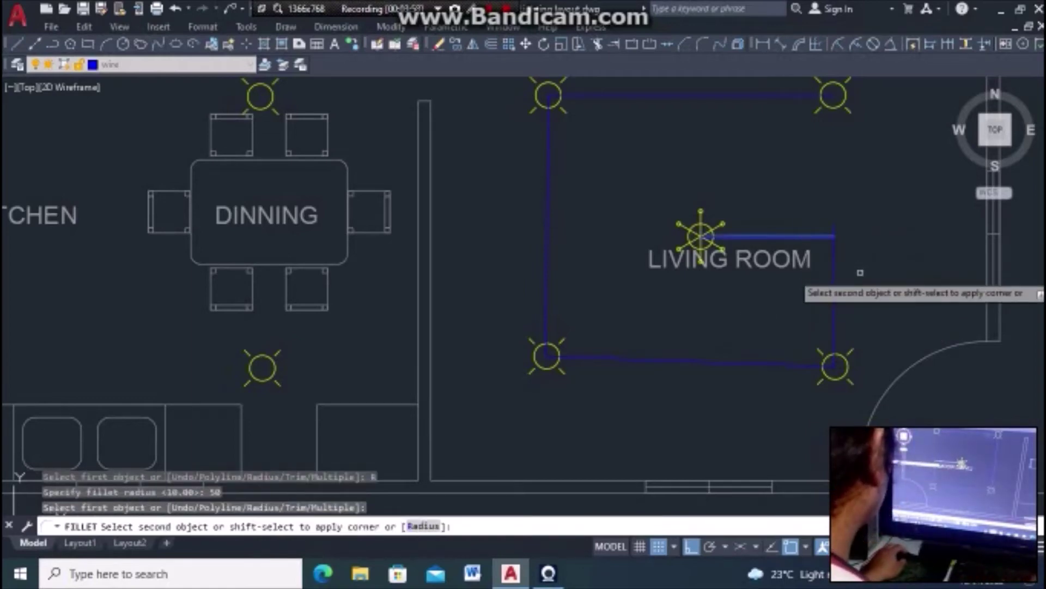
{"action": "left_click", "coordinate": [834, 296]}
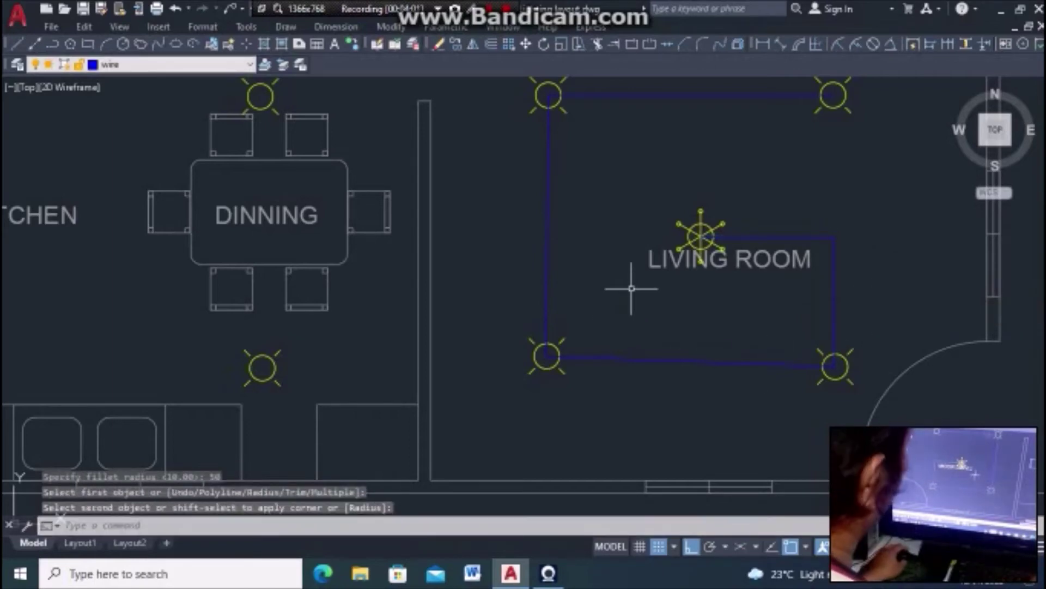
{"action": "scroll", "coordinate": [771, 171], "scroll_direction": "down", "scroll_amount": 4}
{"action": "scroll", "coordinate": [731, 222], "scroll_direction": "down", "scroll_amount": 2}
{"action": "scroll", "coordinate": [763, 235], "scroll_direction": "up", "scroll_amount": 4}
{"action": "scroll", "coordinate": [766, 229], "scroll_direction": "down", "scroll_amount": 2}
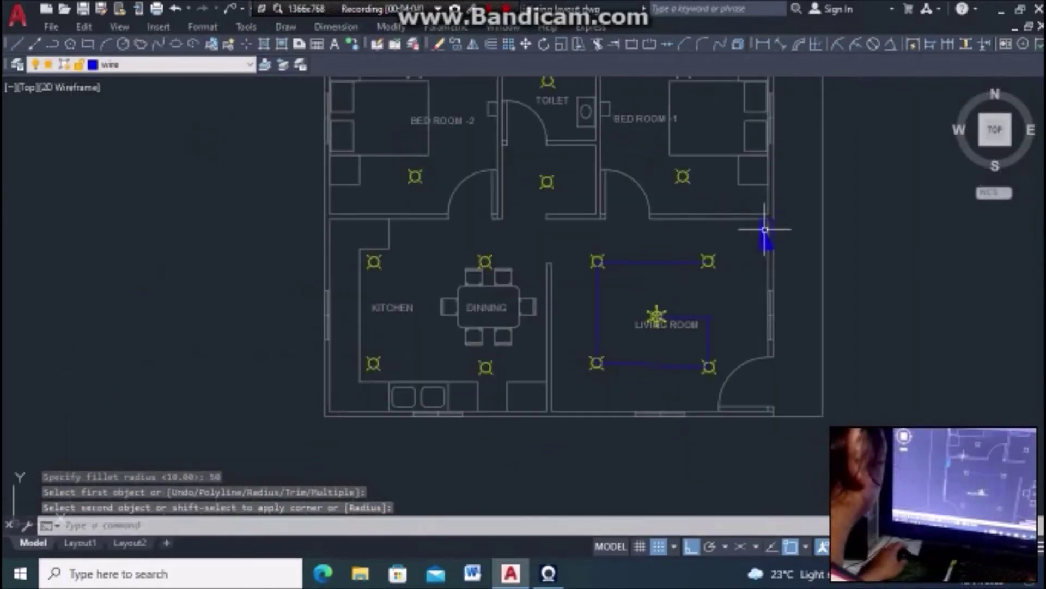
{"action": "scroll", "coordinate": [686, 252], "scroll_direction": "down", "scroll_amount": 4}
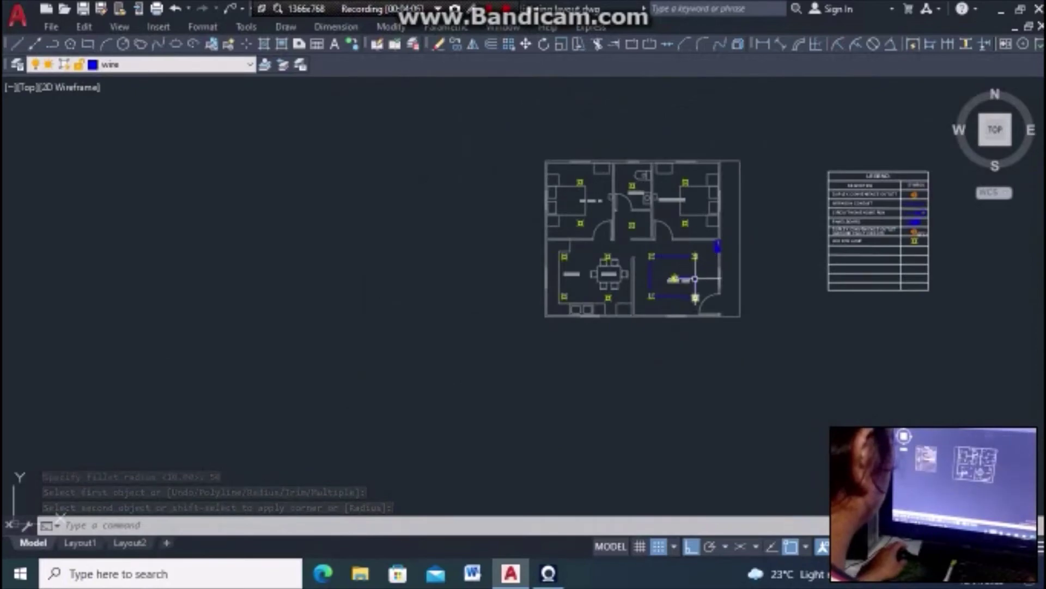
{"action": "scroll", "coordinate": [681, 210], "scroll_direction": "up", "scroll_amount": 2}
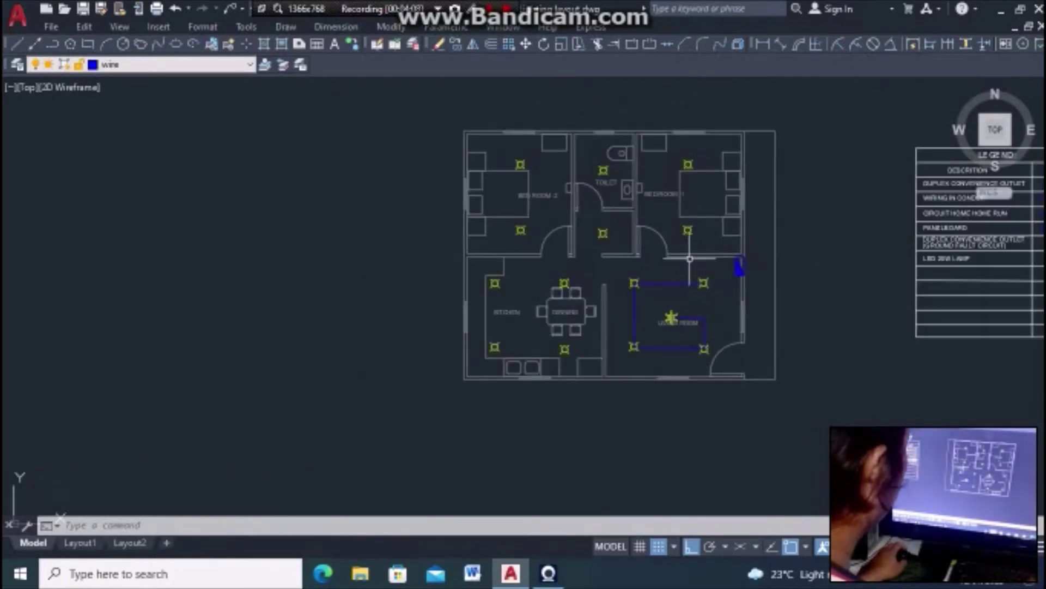
{"action": "scroll", "coordinate": [694, 278], "scroll_direction": "up", "scroll_amount": 2}
{"action": "scroll", "coordinate": [697, 282], "scroll_direction": "up", "scroll_amount": 2}
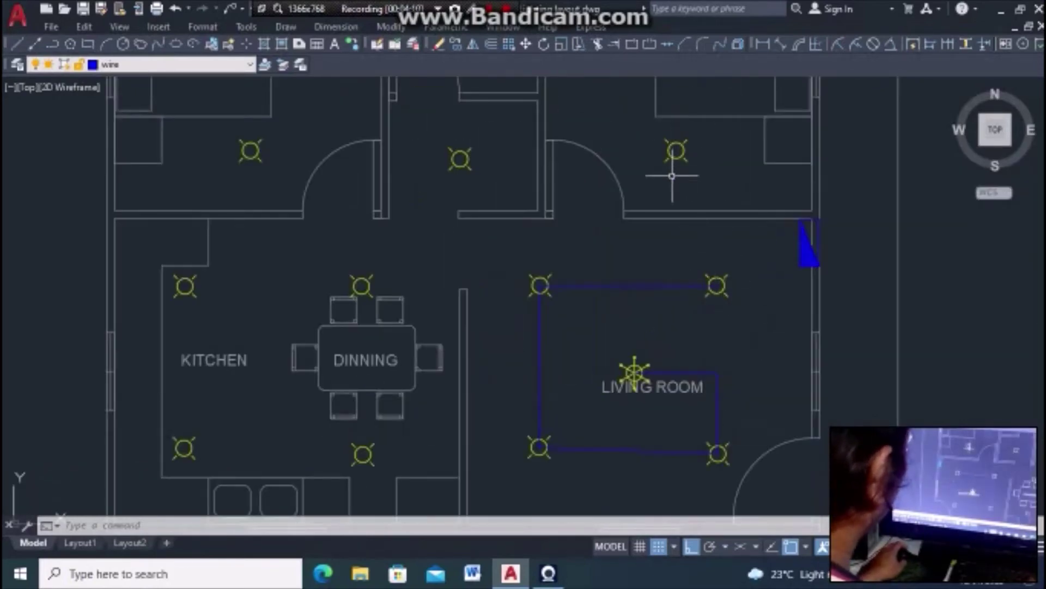
{"action": "scroll", "coordinate": [680, 174], "scroll_direction": "down", "scroll_amount": 4}
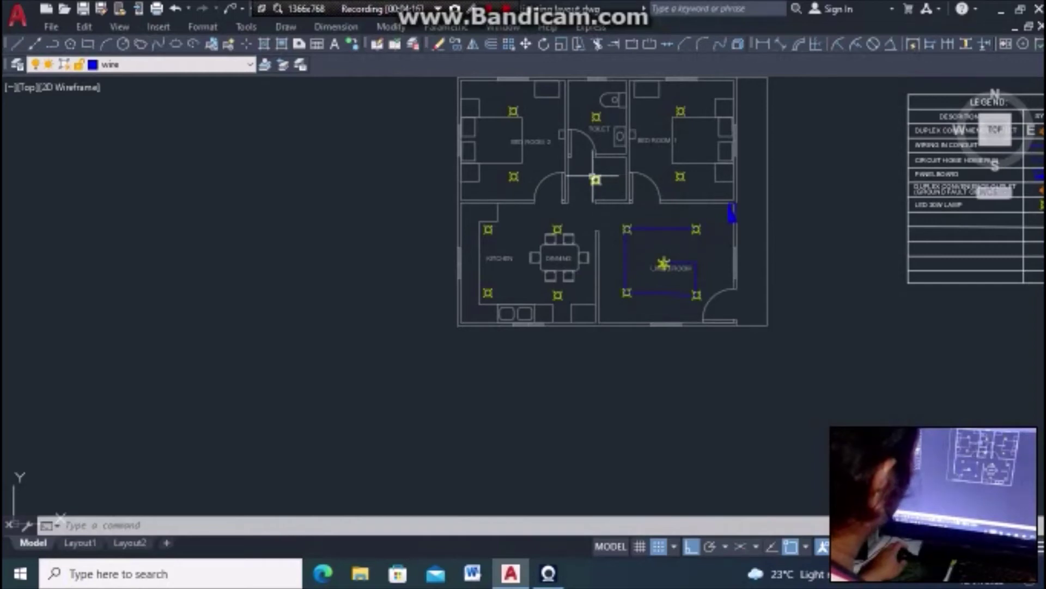
{"action": "scroll", "coordinate": [680, 232], "scroll_direction": "down", "scroll_amount": 2}
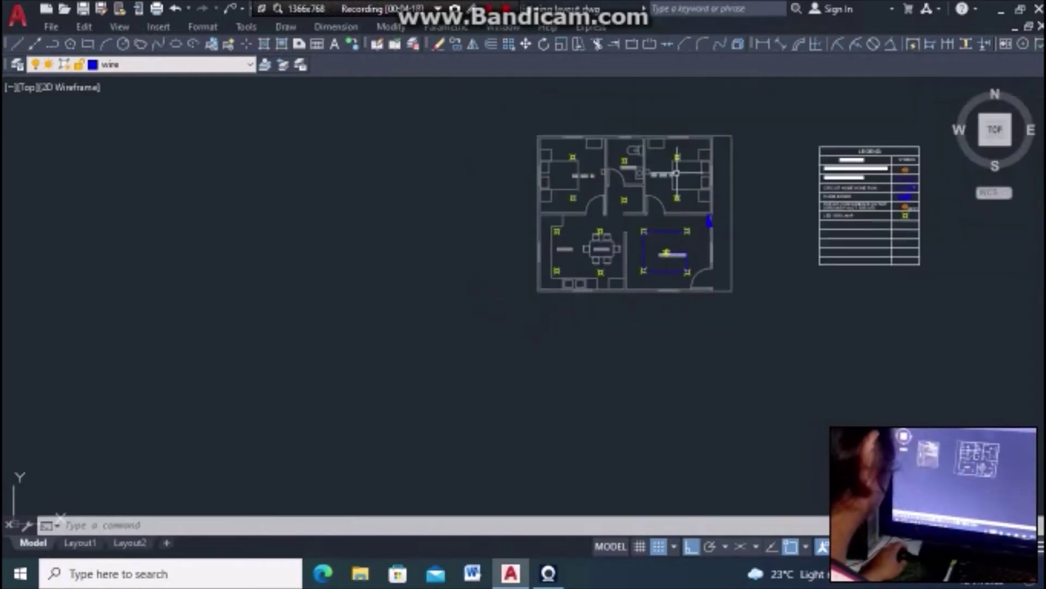
{"action": "scroll", "coordinate": [684, 207], "scroll_direction": "up", "scroll_amount": 3}
{"action": "scroll", "coordinate": [687, 189], "scroll_direction": "up", "scroll_amount": 2}
{"action": "scroll", "coordinate": [701, 168], "scroll_direction": "down", "scroll_amount": 2}
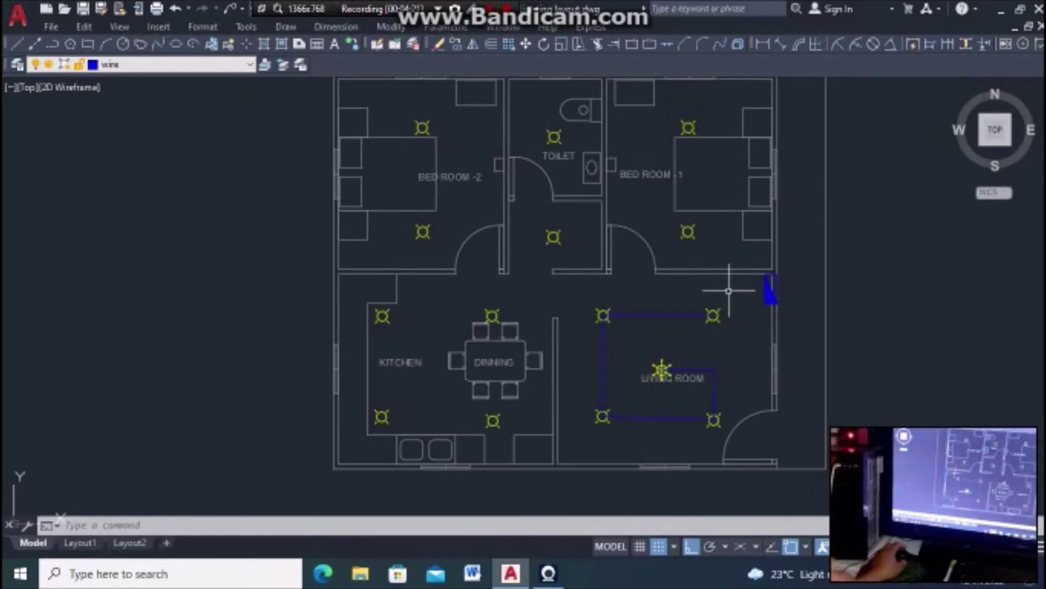
{"action": "scroll", "coordinate": [724, 291], "scroll_direction": "down", "scroll_amount": 2}
{"action": "scroll", "coordinate": [713, 266], "scroll_direction": "down", "scroll_amount": 2}
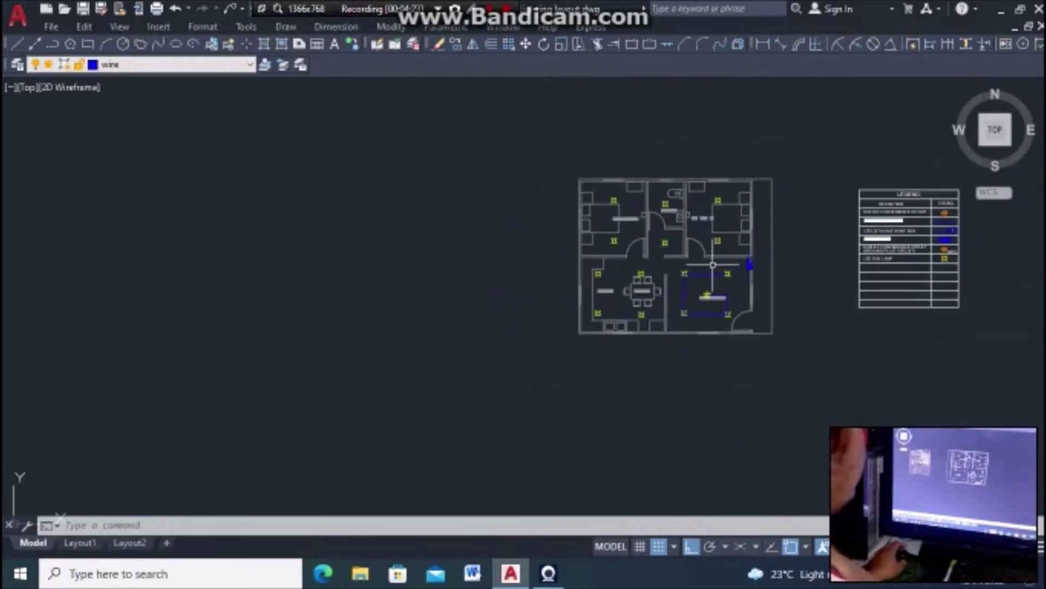
{"action": "scroll", "coordinate": [703, 278], "scroll_direction": "up", "scroll_amount": 1}
{"action": "scroll", "coordinate": [705, 268], "scroll_direction": "up", "scroll_amount": 2}
{"action": "scroll", "coordinate": [681, 262], "scroll_direction": "down", "scroll_amount": 2}
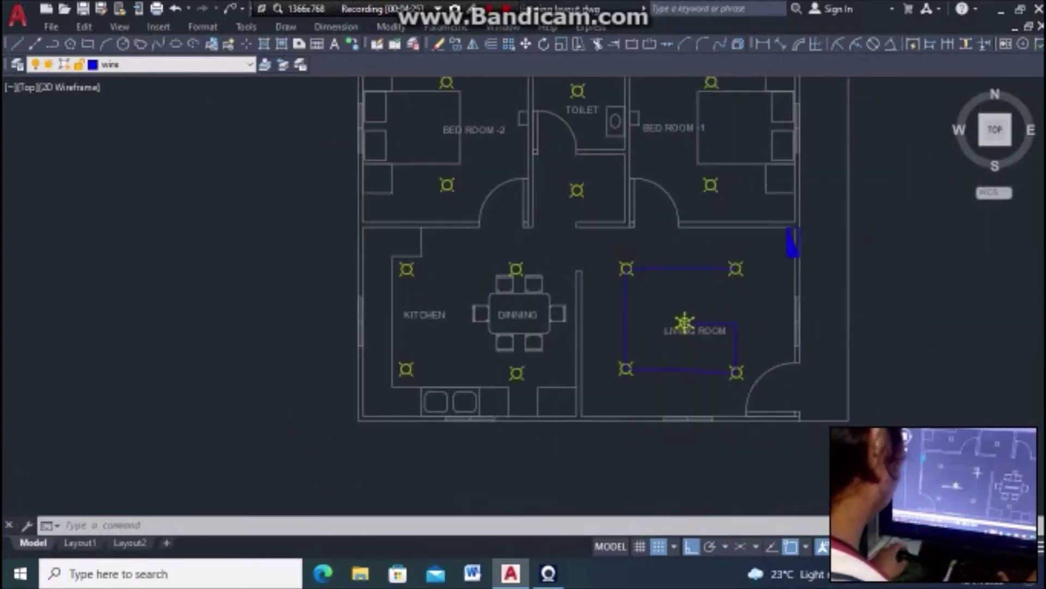
{"action": "scroll", "coordinate": [662, 254], "scroll_direction": "down", "scroll_amount": 1}
{"action": "scroll", "coordinate": [662, 254], "scroll_direction": "up", "scroll_amount": 2}
{"action": "scroll", "coordinate": [666, 245], "scroll_direction": "up", "scroll_amount": 3}
{"action": "scroll", "coordinate": [694, 276], "scroll_direction": "down", "scroll_amount": 5}
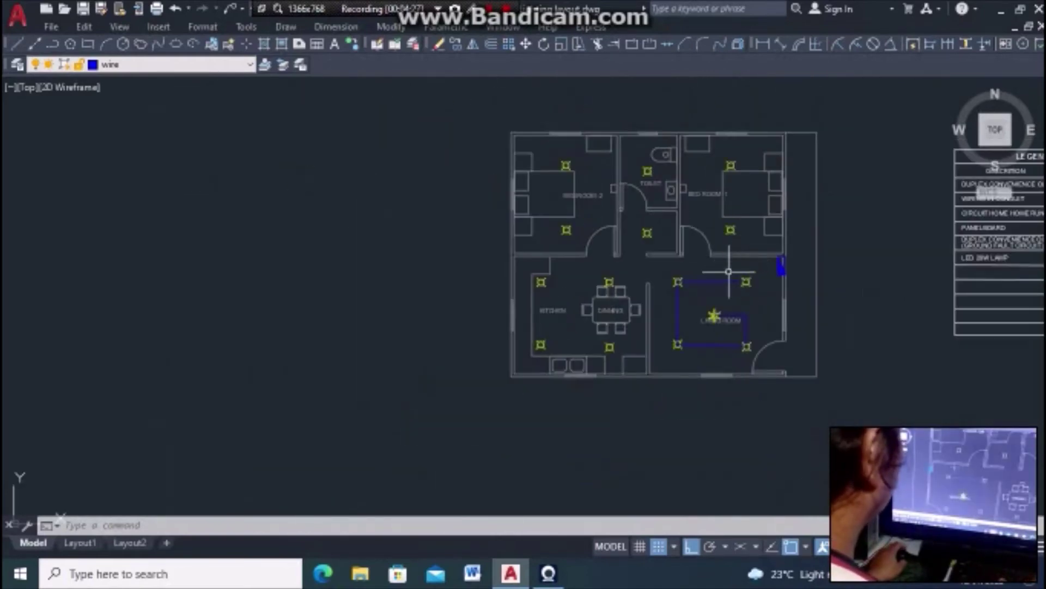
{"action": "scroll", "coordinate": [712, 287], "scroll_direction": "up", "scroll_amount": 5}
{"action": "scroll", "coordinate": [730, 273], "scroll_direction": "down", "scroll_amount": 1}
{"action": "scroll", "coordinate": [747, 262], "scroll_direction": "down", "scroll_amount": 2}
{"action": "scroll", "coordinate": [750, 259], "scroll_direction": "down", "scroll_amount": 2}
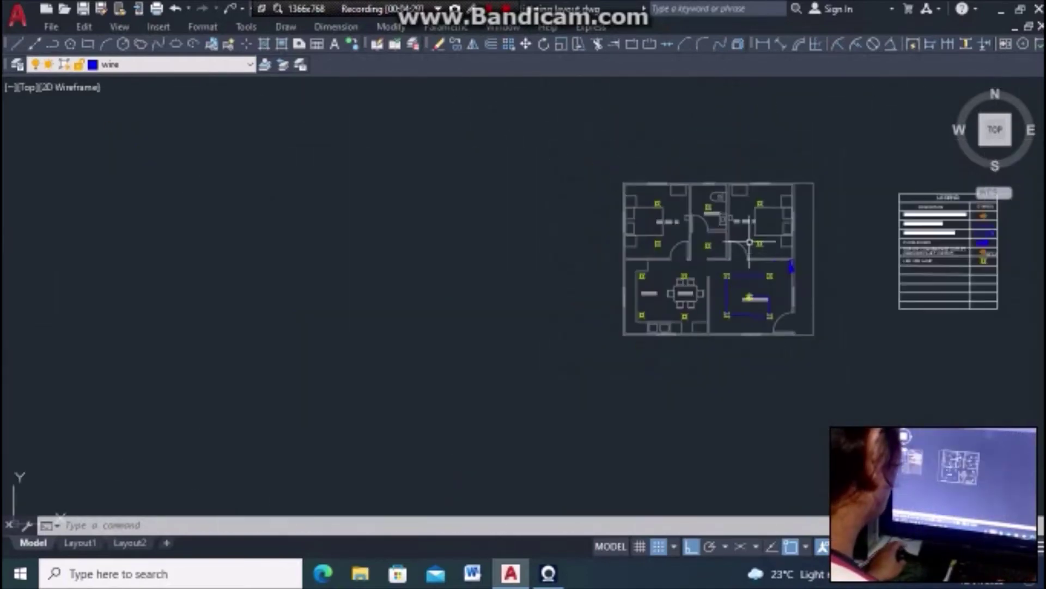
{"action": "scroll", "coordinate": [751, 240], "scroll_direction": "up", "scroll_amount": 5}
{"action": "scroll", "coordinate": [751, 233], "scroll_direction": "down", "scroll_amount": 2}
{"action": "scroll", "coordinate": [721, 297], "scroll_direction": "down", "scroll_amount": 4}
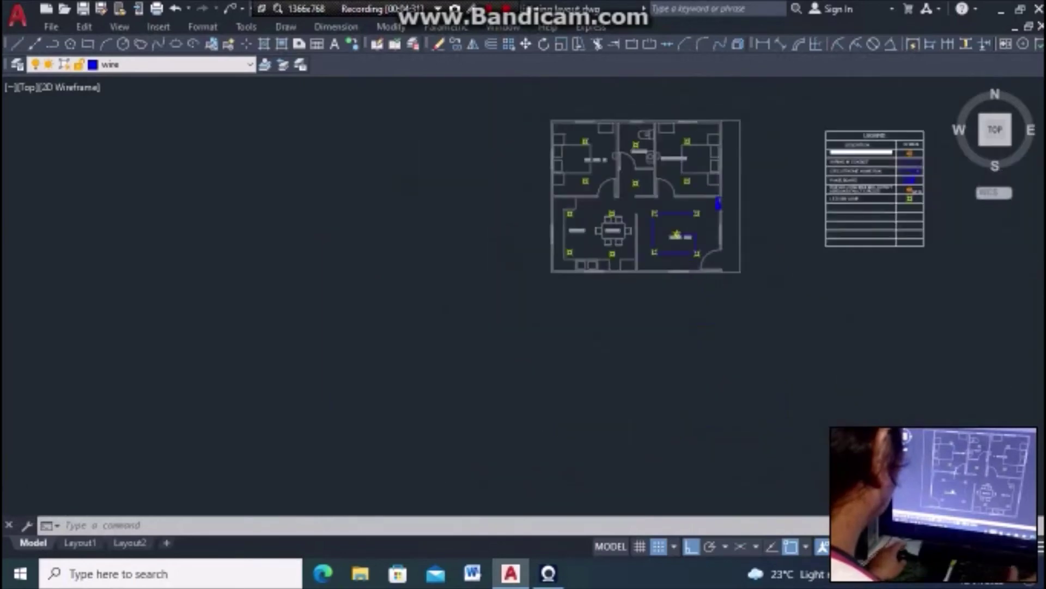
{"action": "scroll", "coordinate": [709, 229], "scroll_direction": "down", "scroll_amount": 2}
{"action": "scroll", "coordinate": [714, 187], "scroll_direction": "up", "scroll_amount": 8}
{"action": "scroll", "coordinate": [773, 230], "scroll_direction": "down", "scroll_amount": 4}
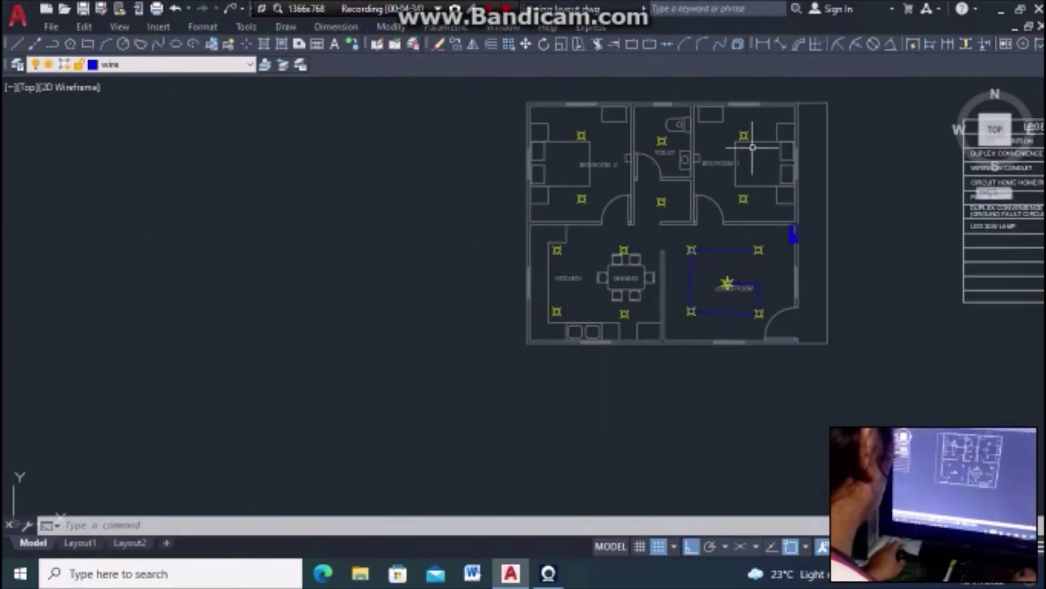
{"action": "scroll", "coordinate": [752, 168], "scroll_direction": "up", "scroll_amount": 2}
{"action": "scroll", "coordinate": [744, 168], "scroll_direction": "up", "scroll_amount": 2}
{"action": "scroll", "coordinate": [725, 196], "scroll_direction": "down", "scroll_amount": 4}
{"action": "scroll", "coordinate": [737, 190], "scroll_direction": "up", "scroll_amount": 2}
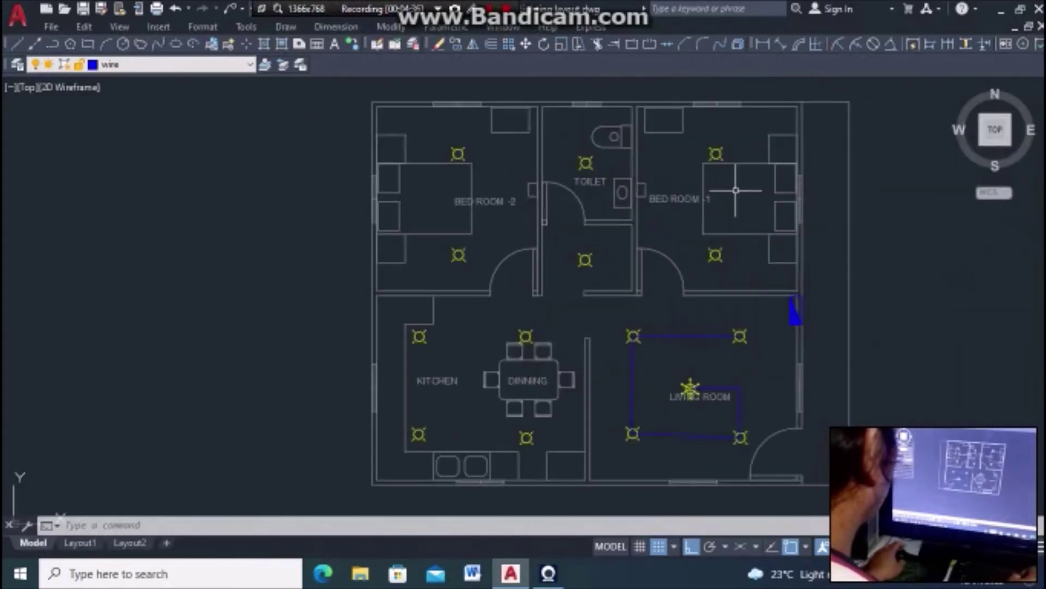
{"action": "scroll", "coordinate": [725, 202], "scroll_direction": "up", "scroll_amount": 4}
{"action": "scroll", "coordinate": [730, 193], "scroll_direction": "down", "scroll_amount": 2}
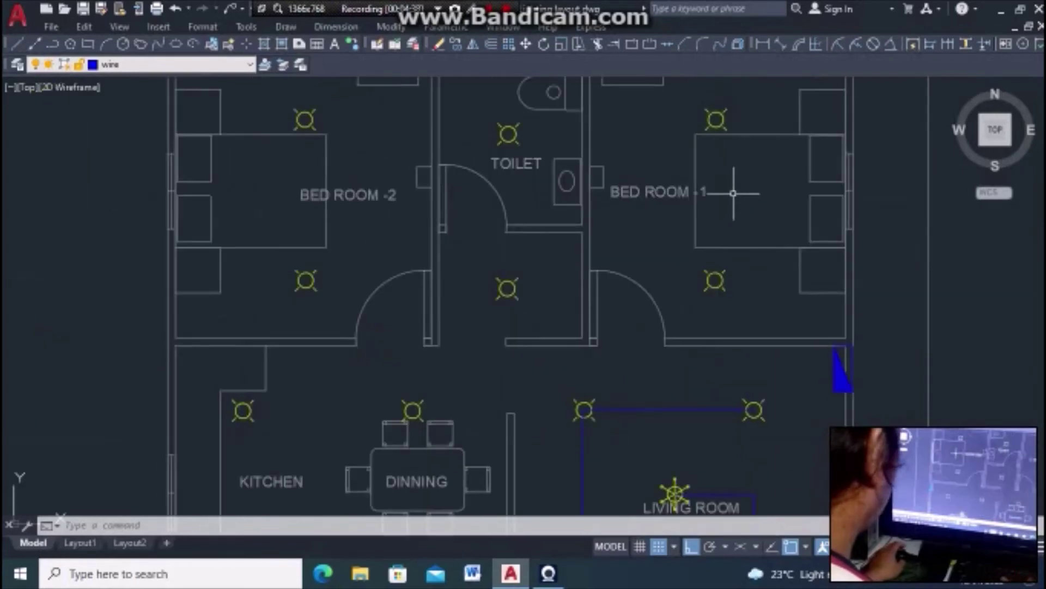
{"action": "scroll", "coordinate": [724, 197], "scroll_direction": "down", "scroll_amount": 4}
{"action": "type", "text": "L"}
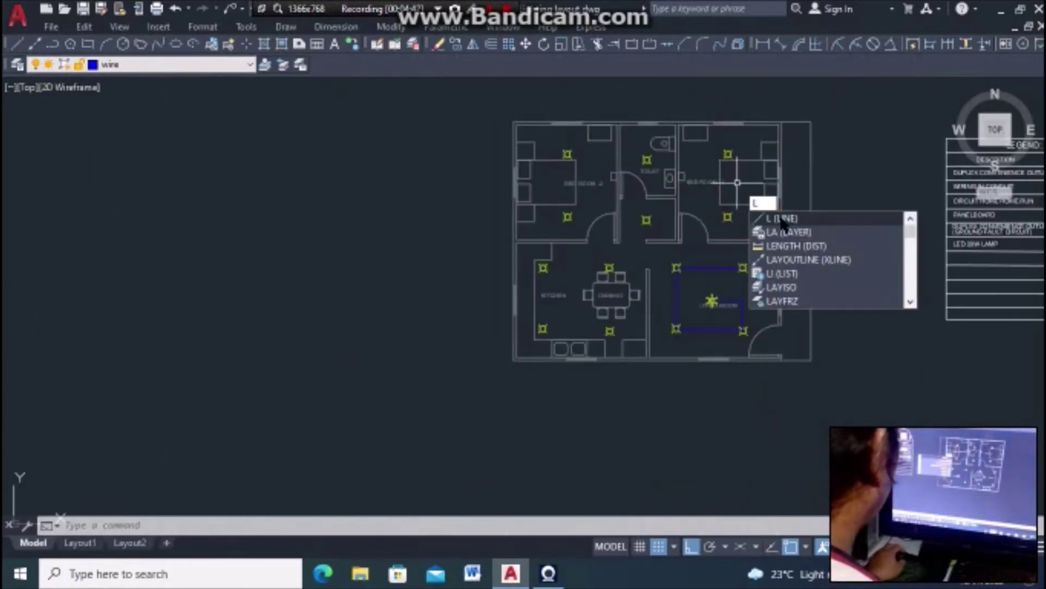
Start a LINE at the centre of the toilet's upper lamp
{"action": "left_click", "coordinate": [781, 219]}
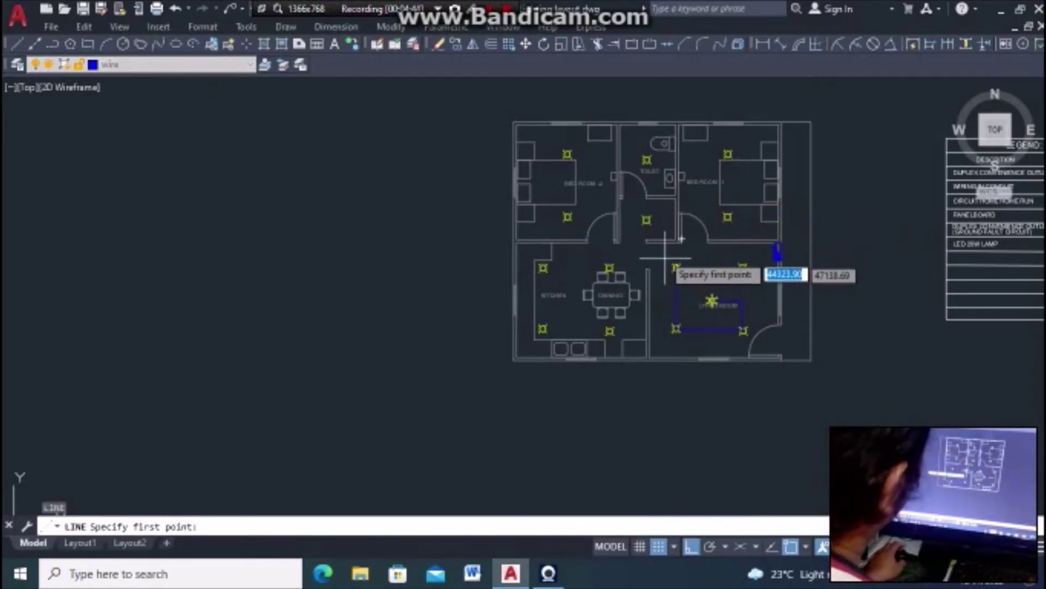
{"action": "scroll", "coordinate": [649, 235], "scroll_direction": "up", "scroll_amount": 2}
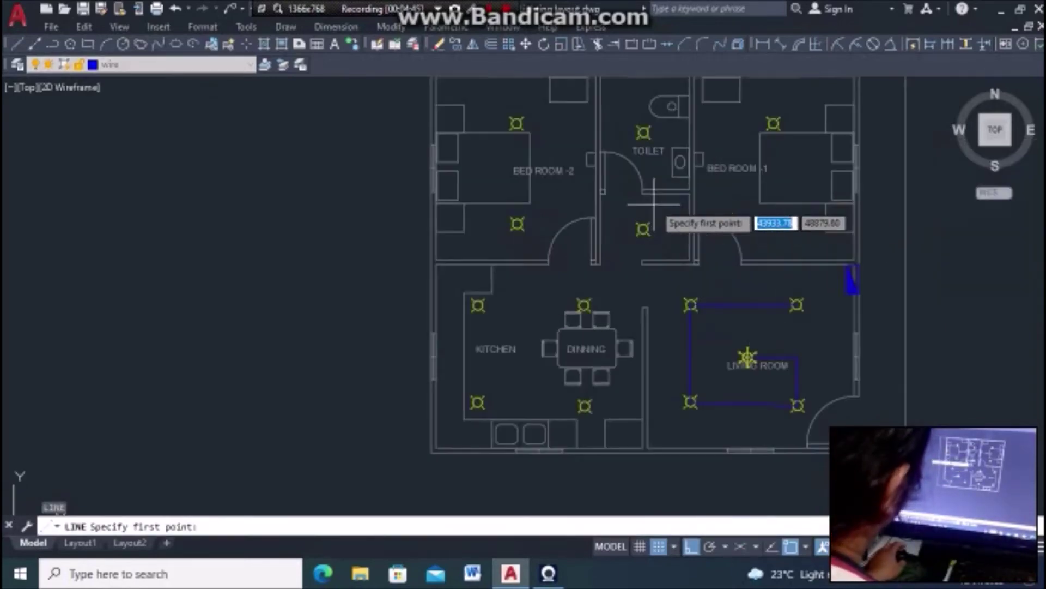
{"action": "scroll", "coordinate": [643, 136], "scroll_direction": "up", "scroll_amount": 5}
{"action": "left_click", "coordinate": [647, 136]}
{"action": "scroll", "coordinate": [646, 136], "scroll_direction": "down", "scroll_amount": 2}
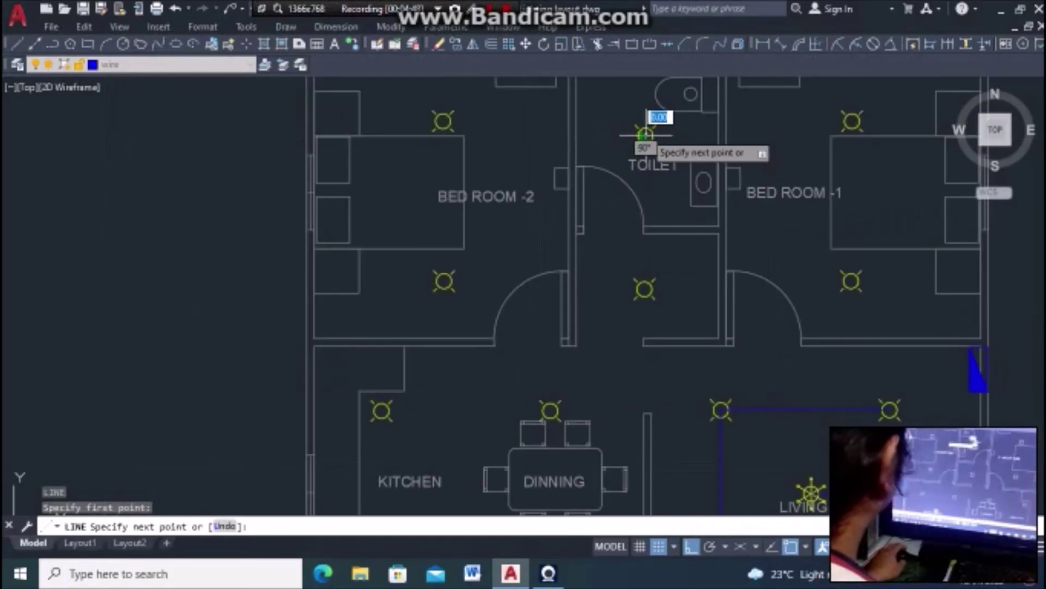
End the wire at the lower toilet light and run one from Bed Room-1 light to the toilet light
{"action": "left_click", "coordinate": [645, 289]}
{"action": "key", "text": "Escape"}
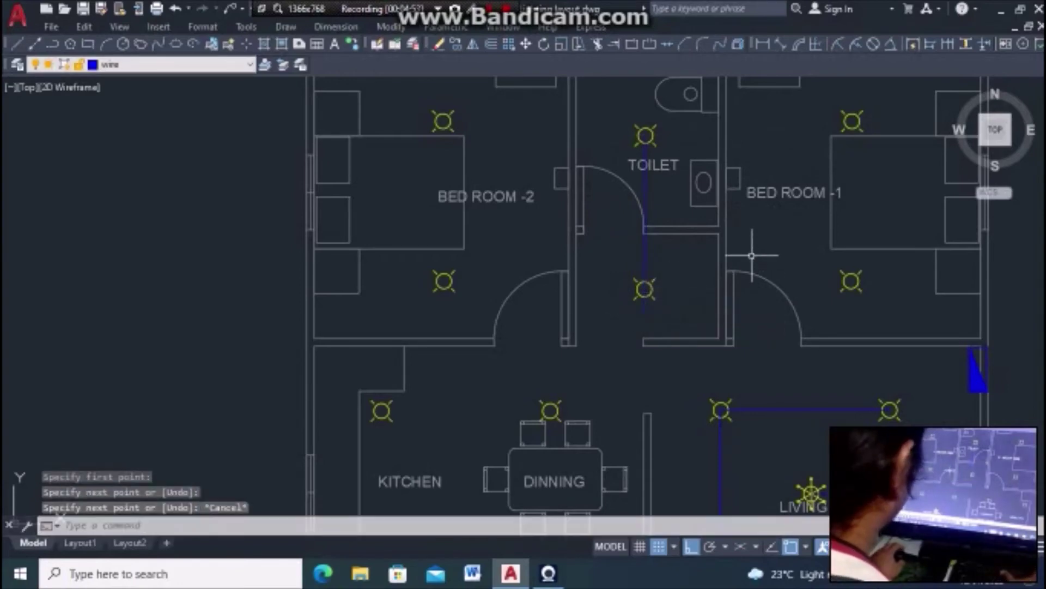
{"action": "key", "text": "Return"}
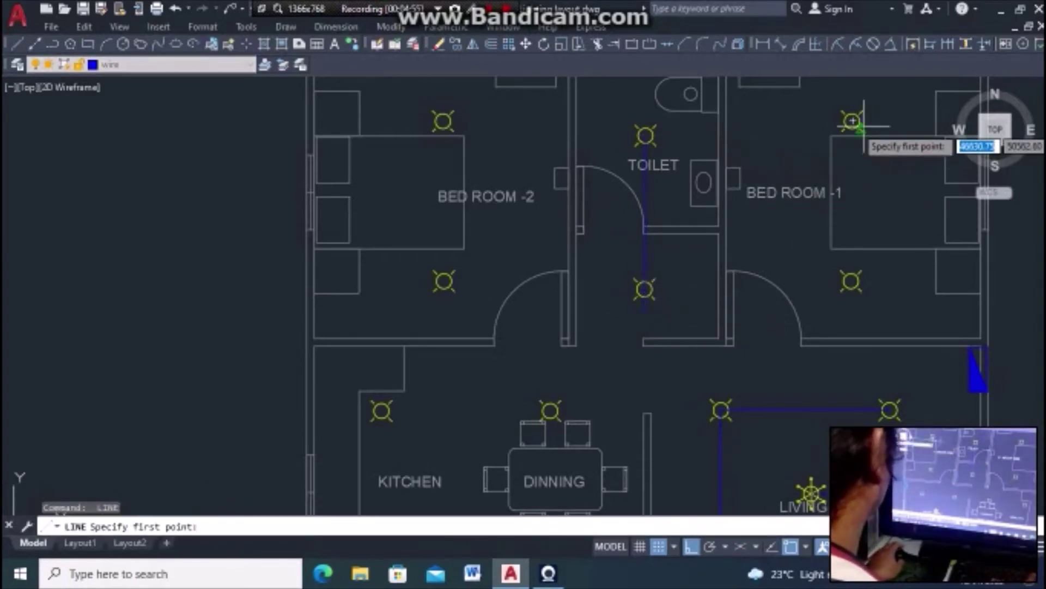
{"action": "scroll", "coordinate": [853, 124], "scroll_direction": "up", "scroll_amount": 3}
{"action": "left_click", "coordinate": [835, 114]}
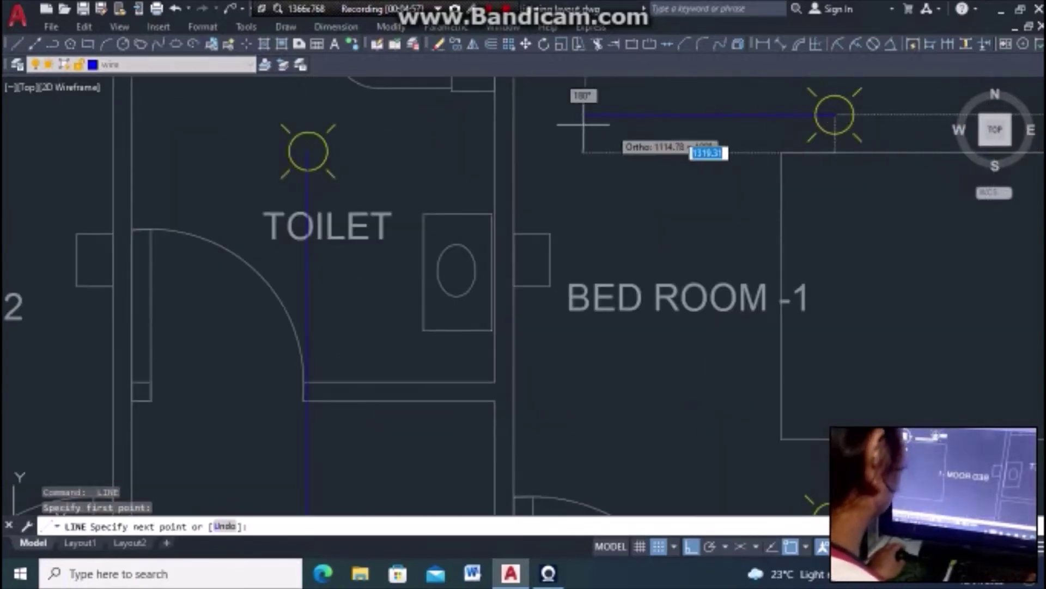
{"action": "left_click", "coordinate": [359, 115]}
{"action": "key", "text": "Return"}
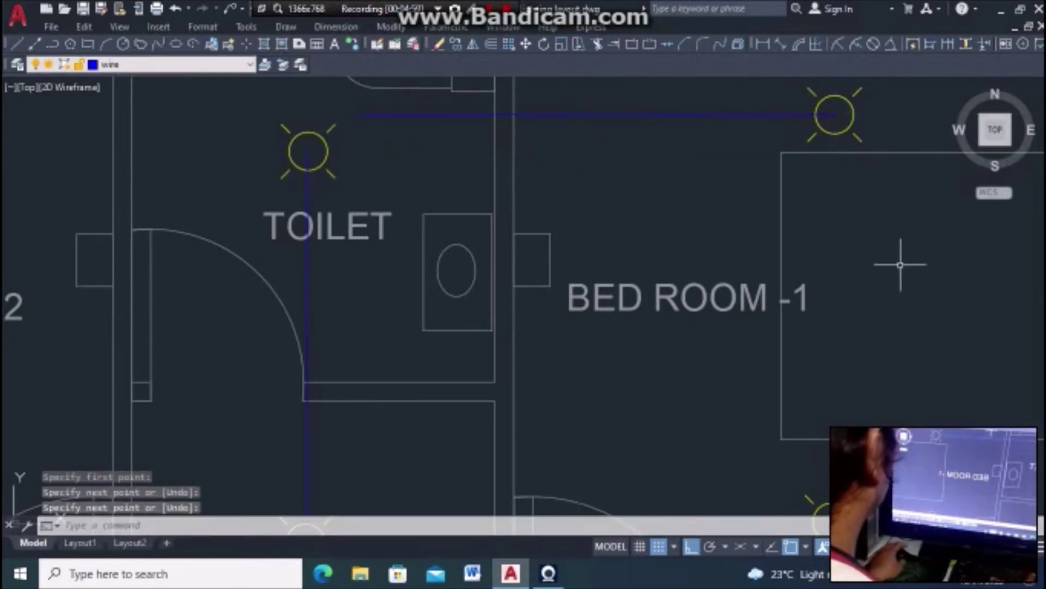
Run a vertical wire from the lower Bed Room-1 light up toward the upper bedroom light
{"action": "scroll", "coordinate": [830, 237], "scroll_direction": "down", "scroll_amount": 6}
{"action": "key", "text": "Return"}
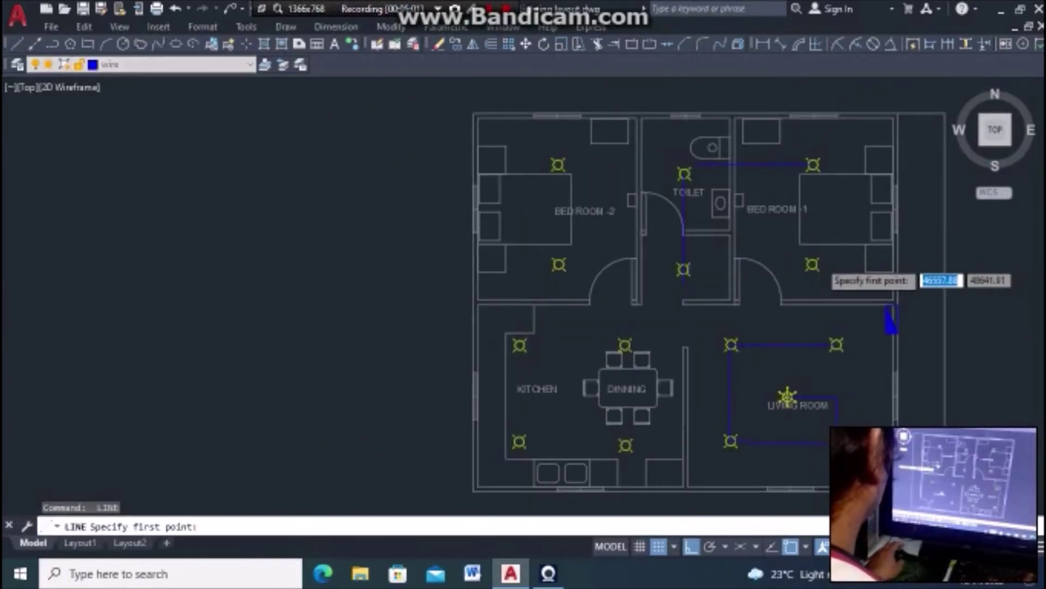
{"action": "scroll", "coordinate": [806, 273], "scroll_direction": "up", "scroll_amount": 5}
{"action": "left_click", "coordinate": [804, 271]}
{"action": "scroll", "coordinate": [805, 261], "scroll_direction": "down", "scroll_amount": 5}
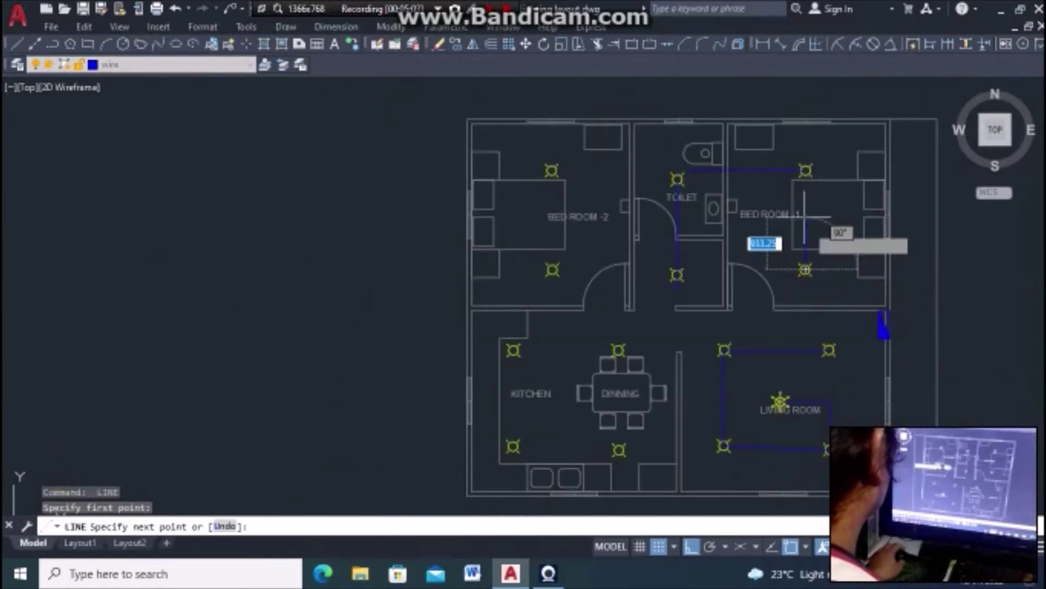
{"action": "left_click", "coordinate": [805, 194]}
{"action": "key", "text": "Return"}
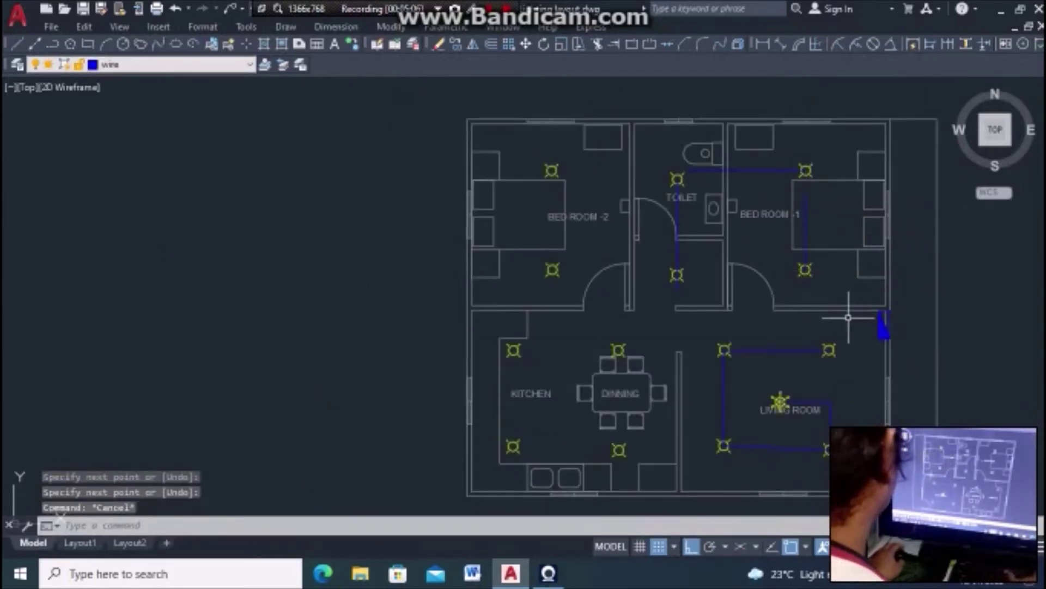
Route a wire from the living-room light up and across to the lower Bed Room-1 light
{"action": "scroll", "coordinate": [685, 232], "scroll_direction": "down", "scroll_amount": 2}
{"action": "scroll", "coordinate": [759, 299], "scroll_direction": "up", "scroll_amount": 4}
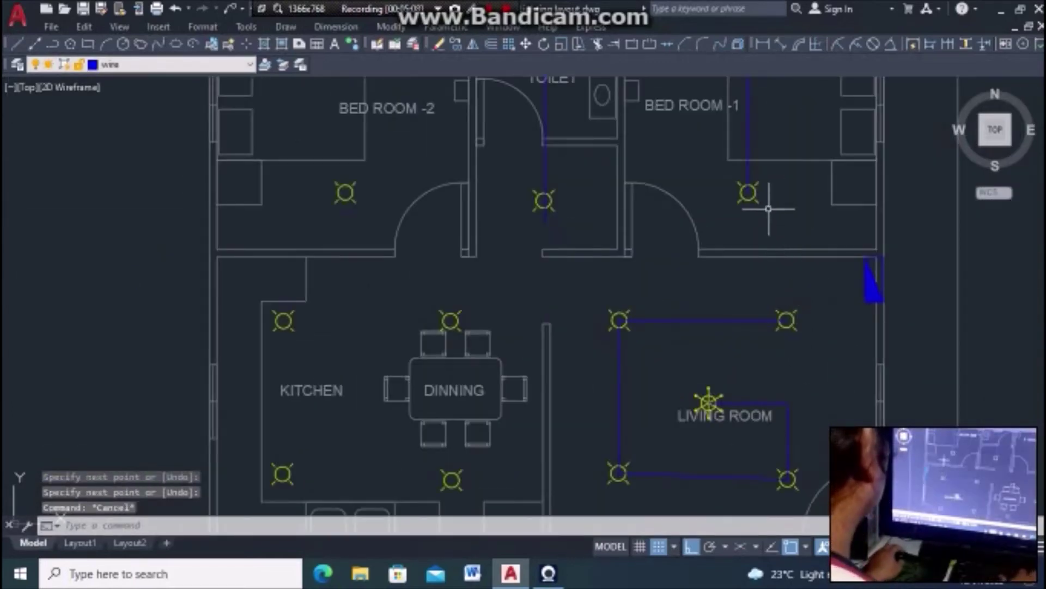
{"action": "key", "text": "Return"}
{"action": "left_click", "coordinate": [786, 320]}
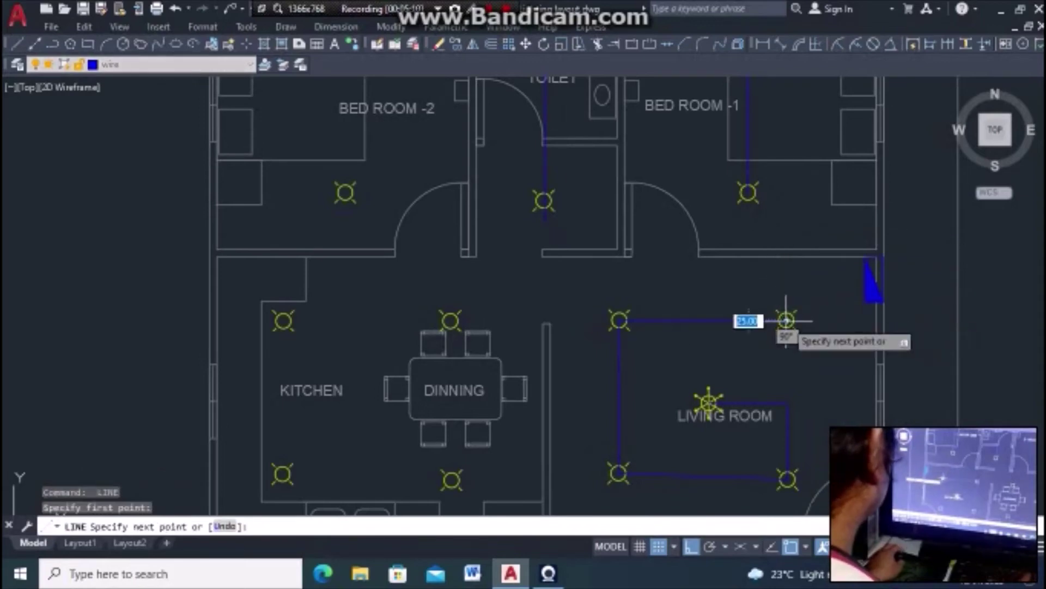
{"action": "left_click", "coordinate": [788, 192]}
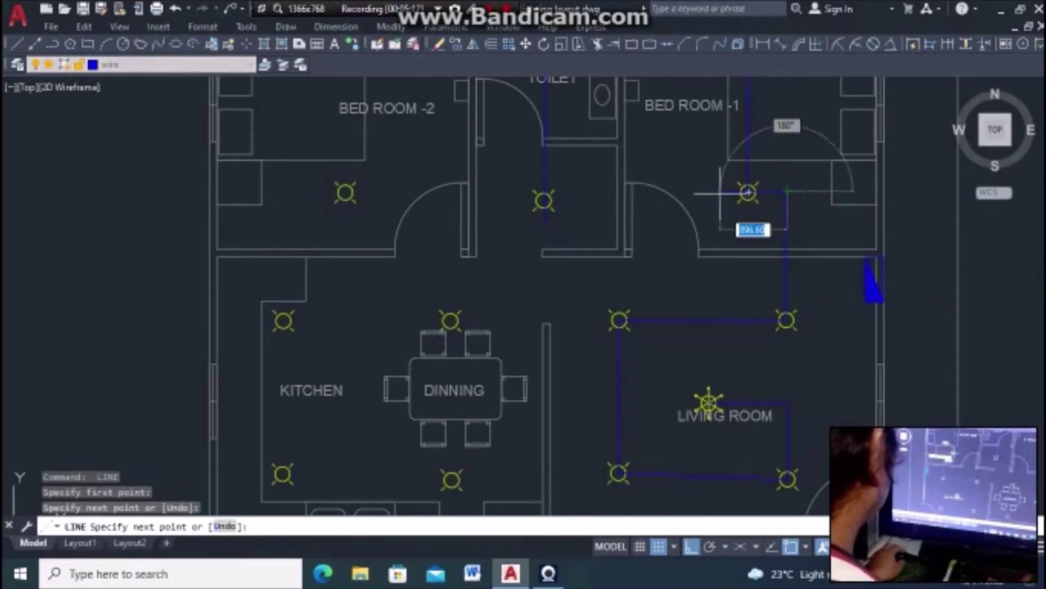
{"action": "left_click", "coordinate": [749, 191]}
{"action": "key", "text": "Escape"}
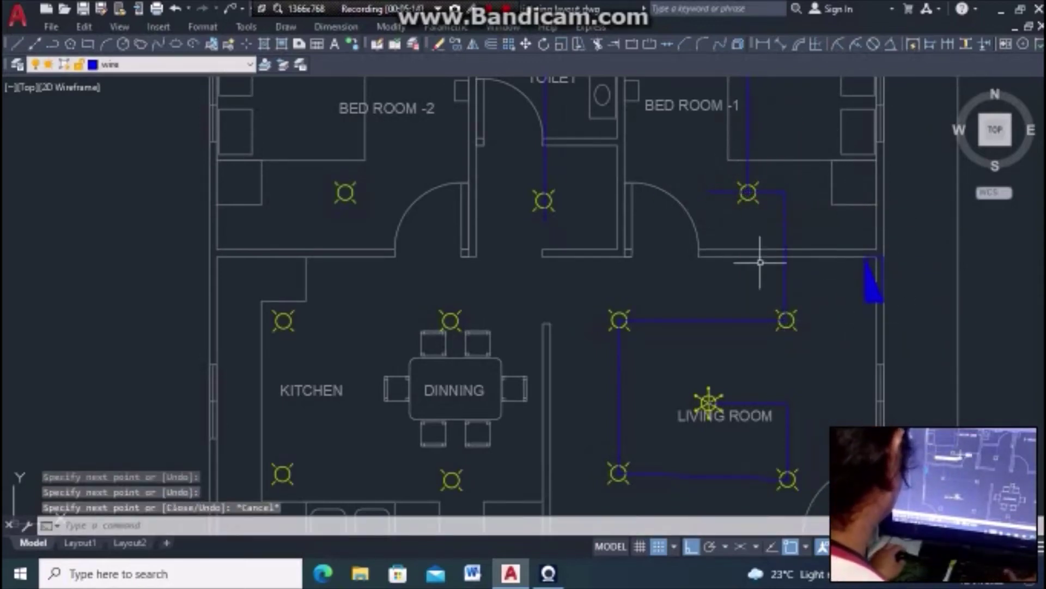
{"action": "scroll", "coordinate": [815, 271], "scroll_direction": "down", "scroll_amount": 4}
{"action": "type", "text": "F"}
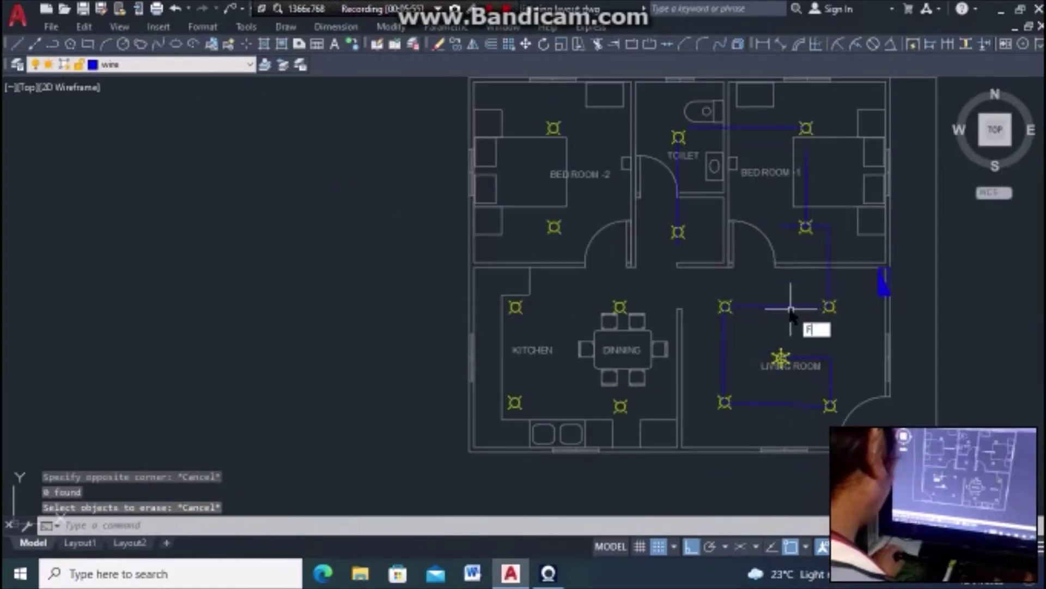
Set the fillet radius to 200 and round the wire corner by the bedroom light
{"action": "key", "text": "Return"}
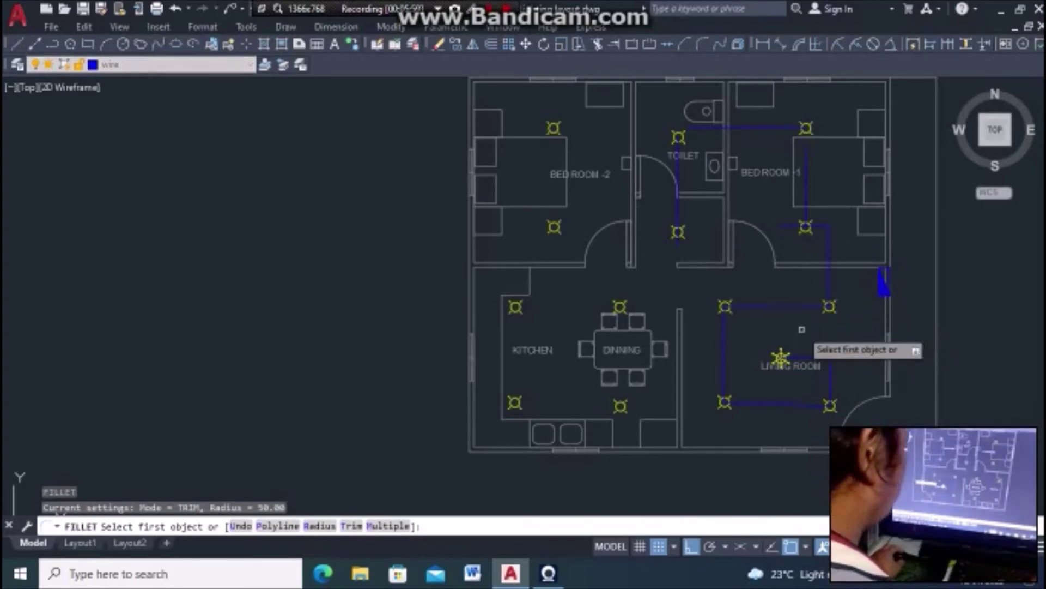
{"action": "type", "text": "r"}
{"action": "key", "text": "Return"}
{"action": "type", "text": "200"}
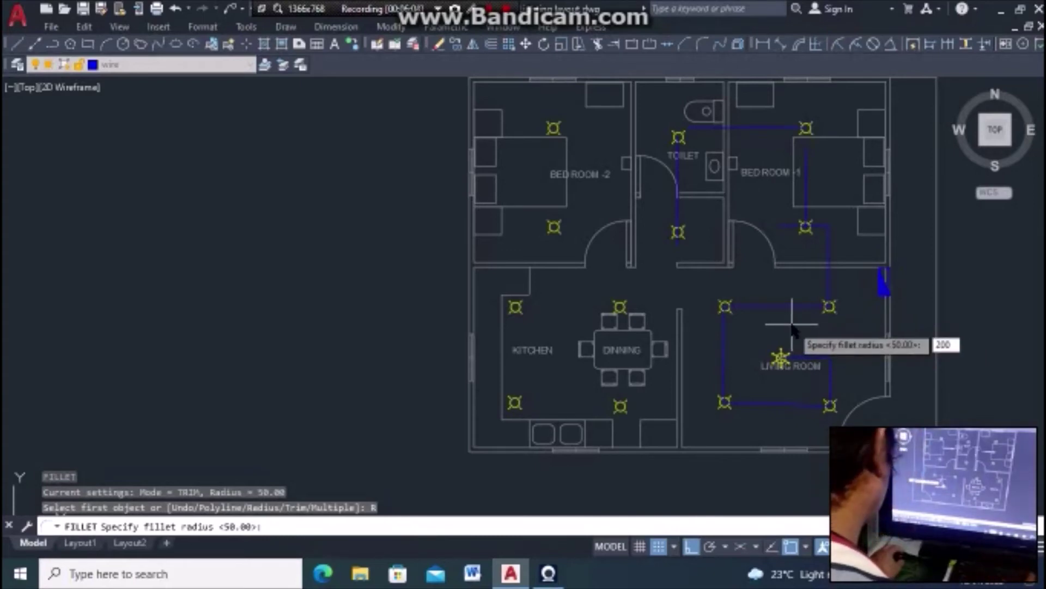
{"action": "key", "text": "Return"}
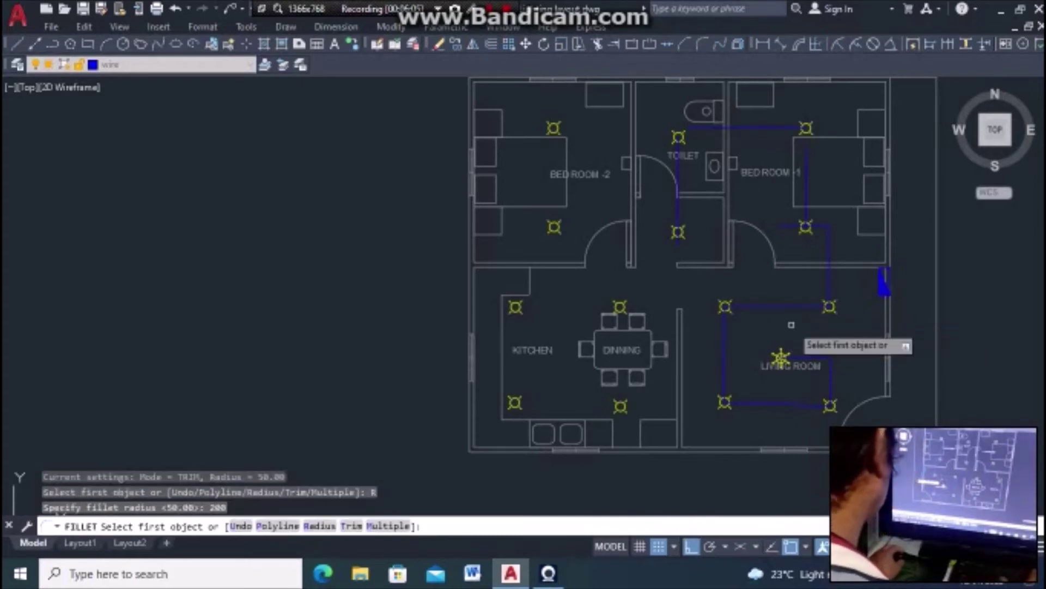
{"action": "scroll", "coordinate": [822, 299], "scroll_direction": "up", "scroll_amount": 4}
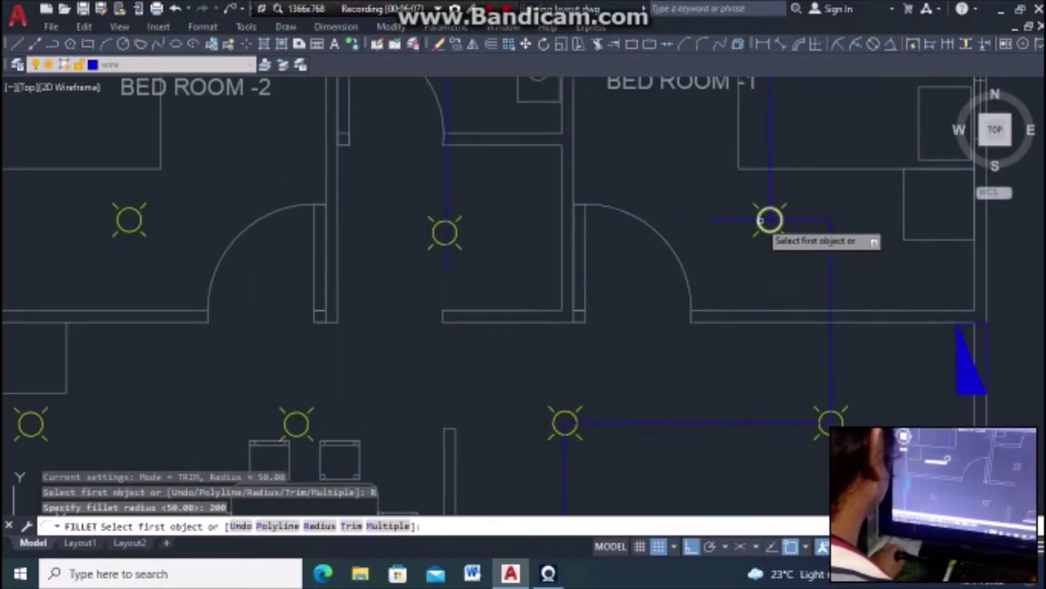
{"action": "left_click", "coordinate": [731, 223]}
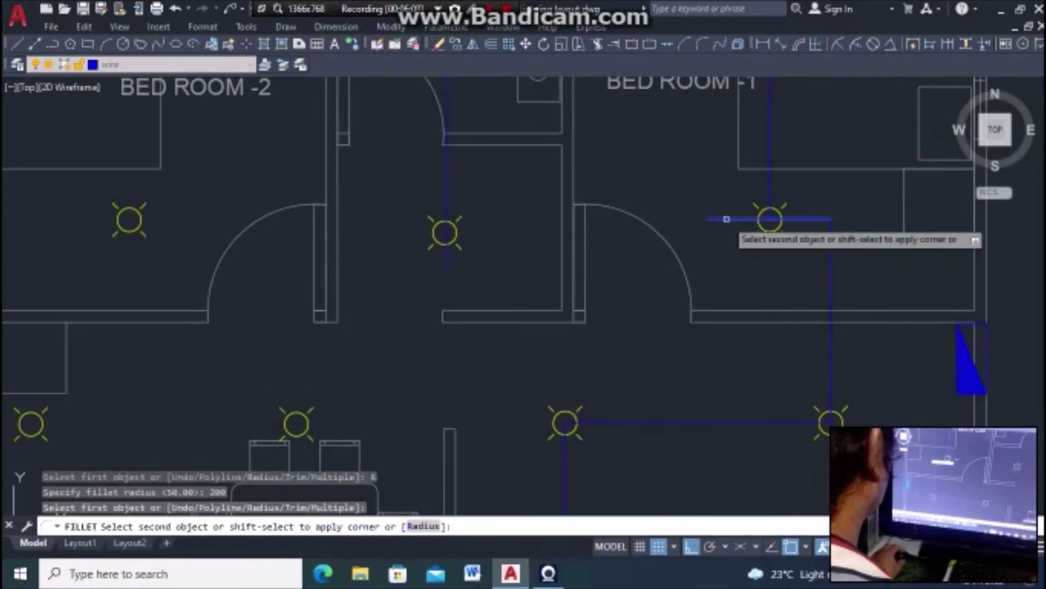
{"action": "left_click", "coordinate": [829, 291]}
{"action": "scroll", "coordinate": [809, 272], "scroll_direction": "down", "scroll_amount": 2}
Fillet the living-room wire corner beside the fixture
{"action": "key", "text": "Return"}
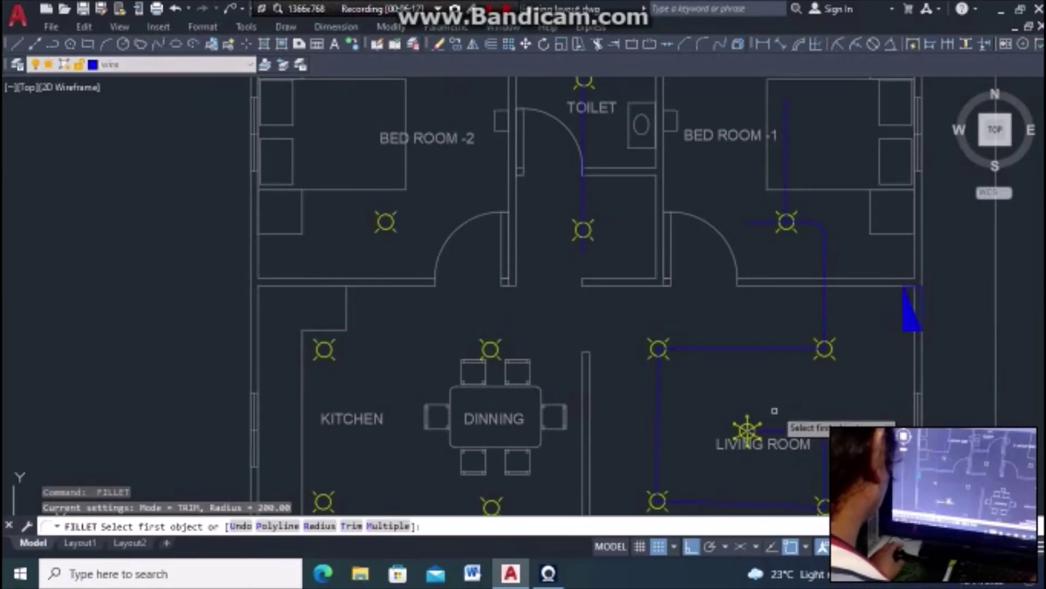
{"action": "scroll", "coordinate": [806, 420], "scroll_direction": "down", "scroll_amount": 1}
{"action": "scroll", "coordinate": [785, 411], "scroll_direction": "up", "scroll_amount": 5}
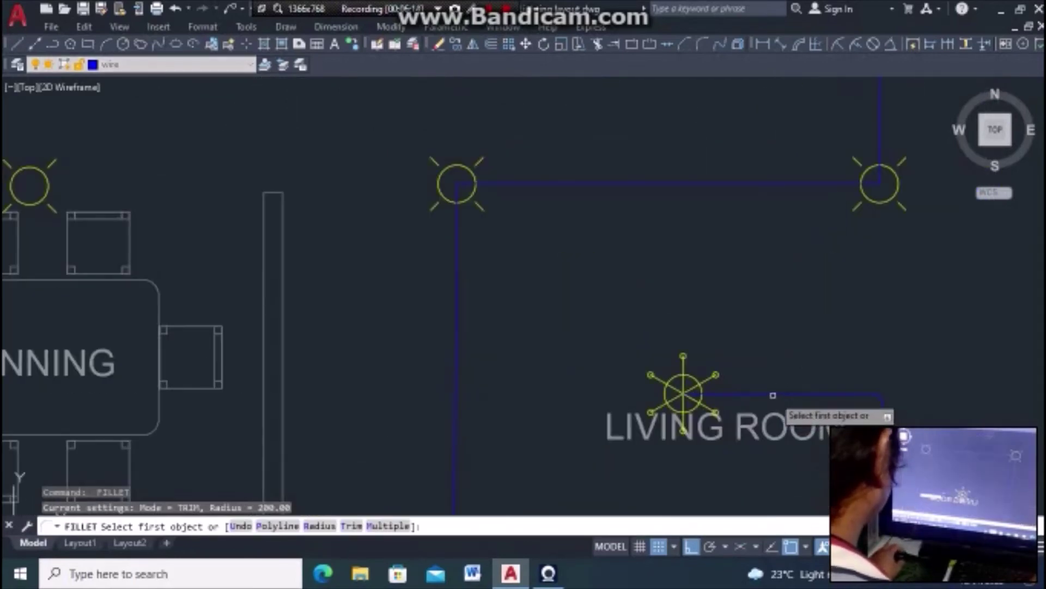
{"action": "left_click", "coordinate": [801, 394]}
{"action": "left_click", "coordinate": [882, 419]}
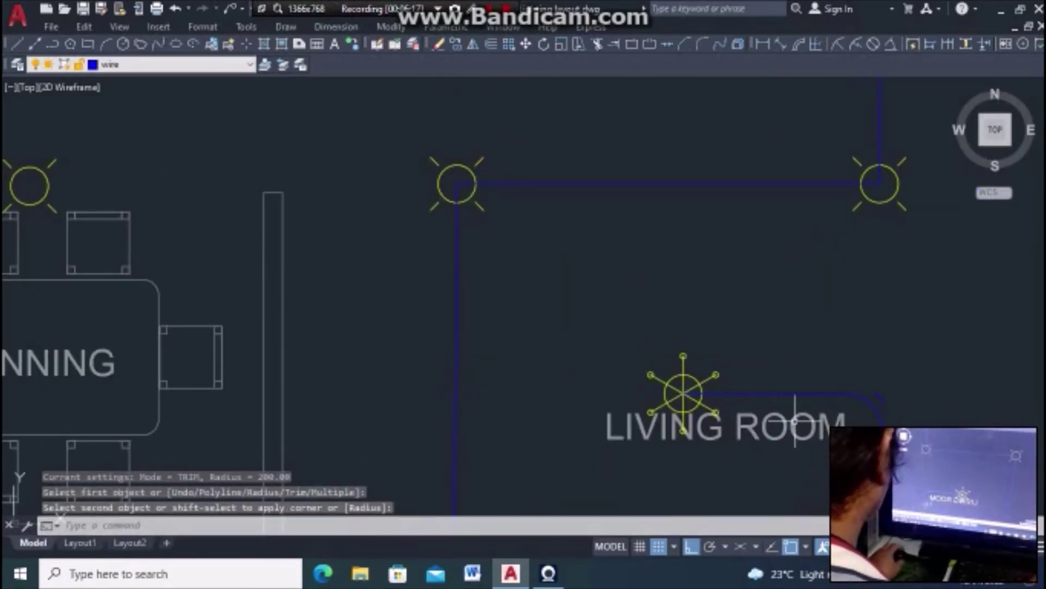
{"action": "scroll", "coordinate": [893, 407], "scroll_direction": "down", "scroll_amount": 4}
Fillet the horizontal wire above the toilet into the vertical toilet wire
{"action": "key", "text": "Return"}
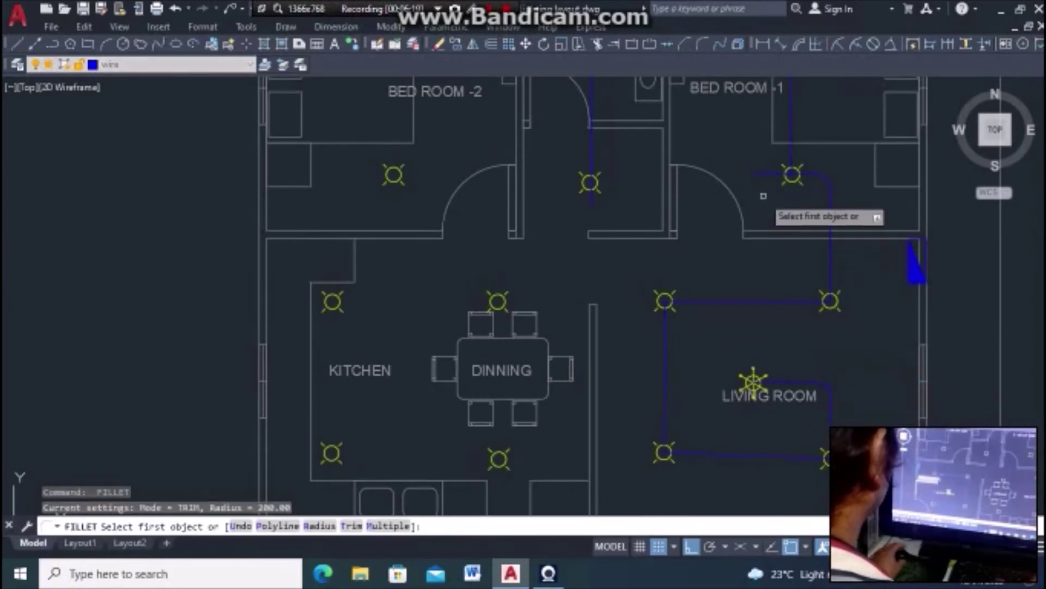
{"action": "scroll", "coordinate": [766, 199], "scroll_direction": "down", "scroll_amount": 3}
{"action": "scroll", "coordinate": [772, 185], "scroll_direction": "up", "scroll_amount": 5}
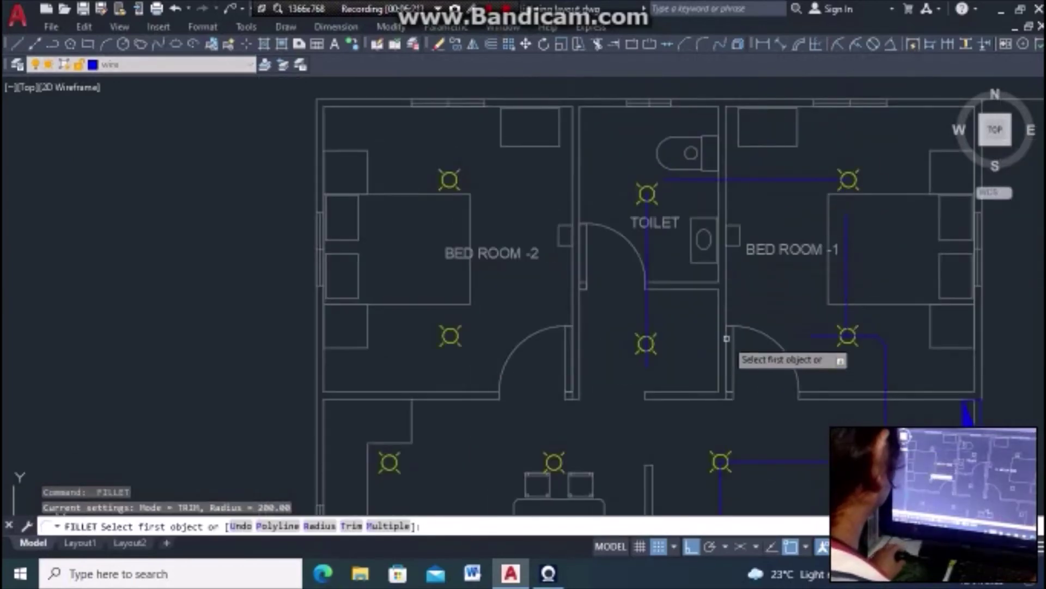
{"action": "scroll", "coordinate": [671, 185], "scroll_direction": "up", "scroll_amount": 2}
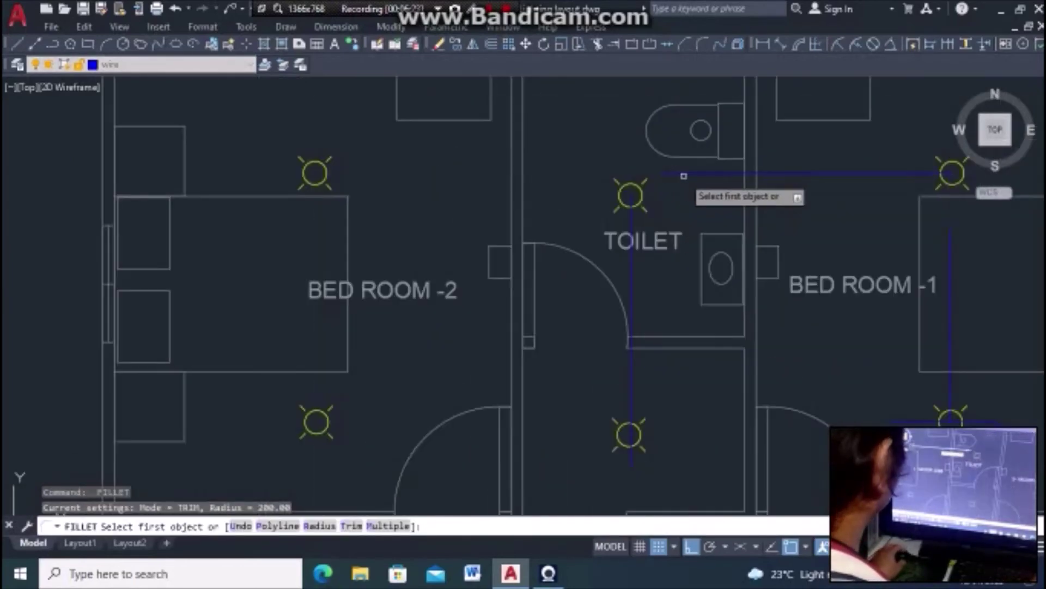
{"action": "left_click", "coordinate": [681, 174]}
{"action": "left_click", "coordinate": [632, 236]}
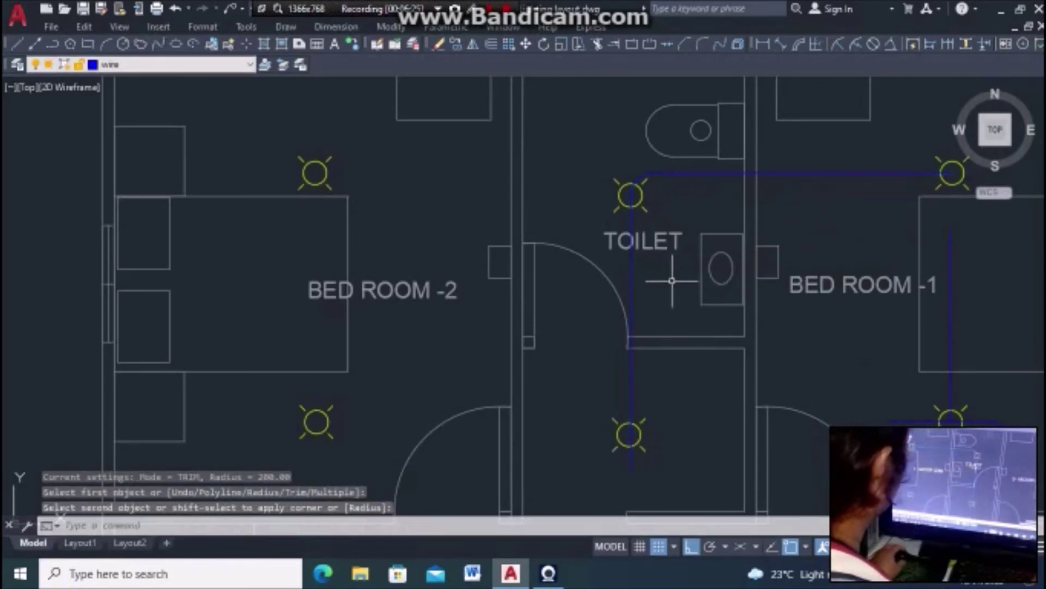
{"action": "scroll", "coordinate": [670, 280], "scroll_direction": "down", "scroll_amount": 2}
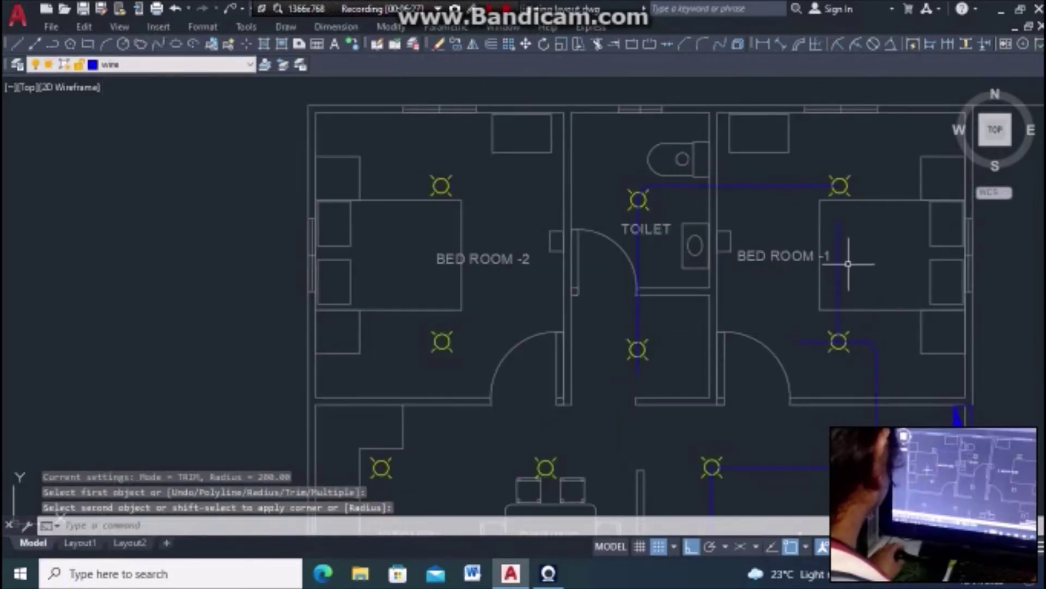
Select the vertical Bed Room-1 wire and adjust its top end with a grip stretch
{"action": "key", "text": "space"}
{"action": "left_click", "coordinate": [838, 273]}
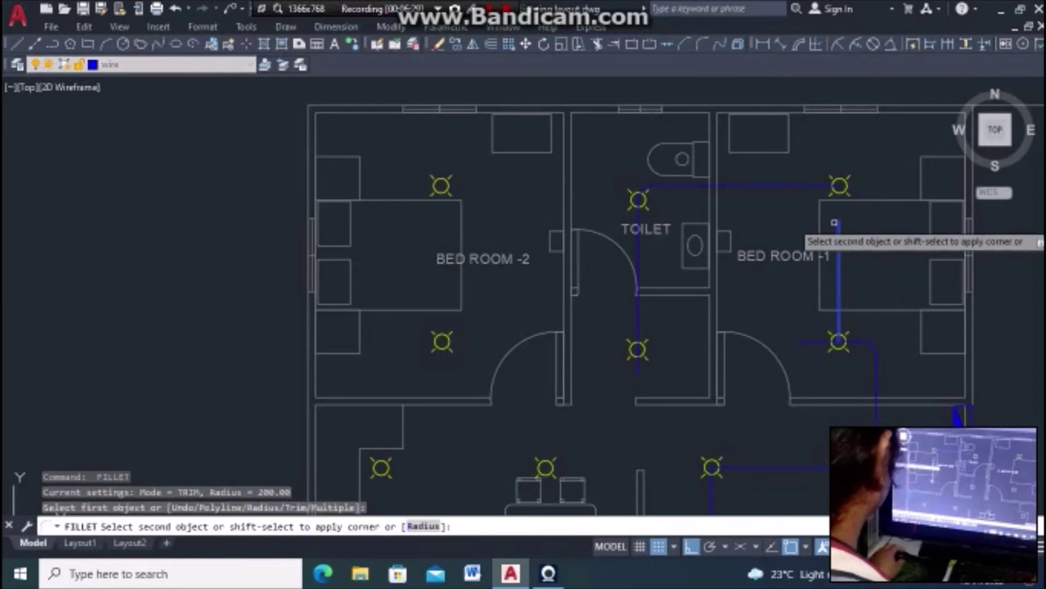
{"action": "key", "text": "Escape"}
{"action": "left_click", "coordinate": [838, 243]}
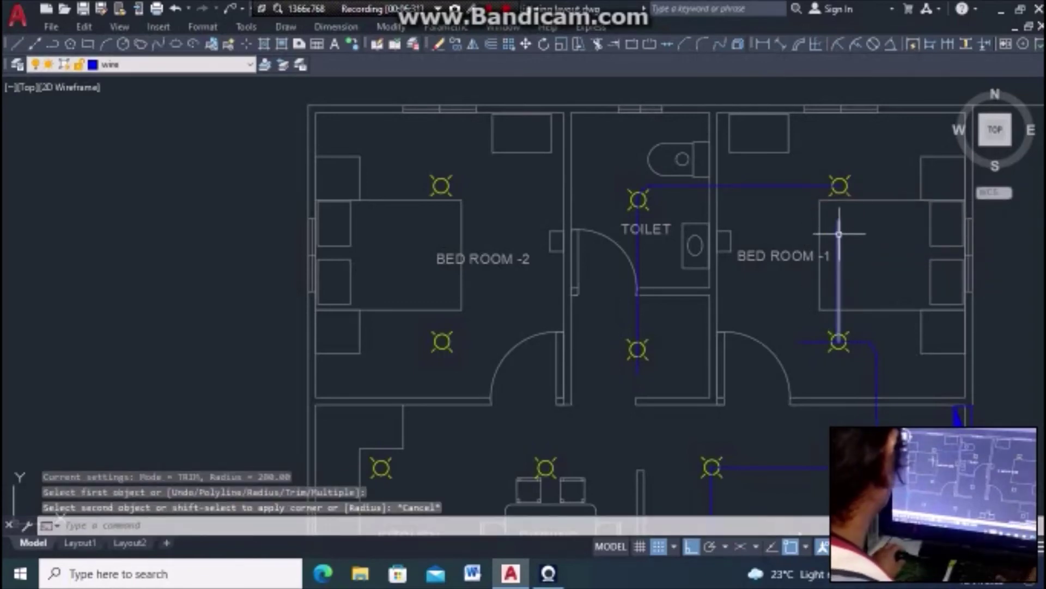
{"action": "left_click", "coordinate": [840, 220]}
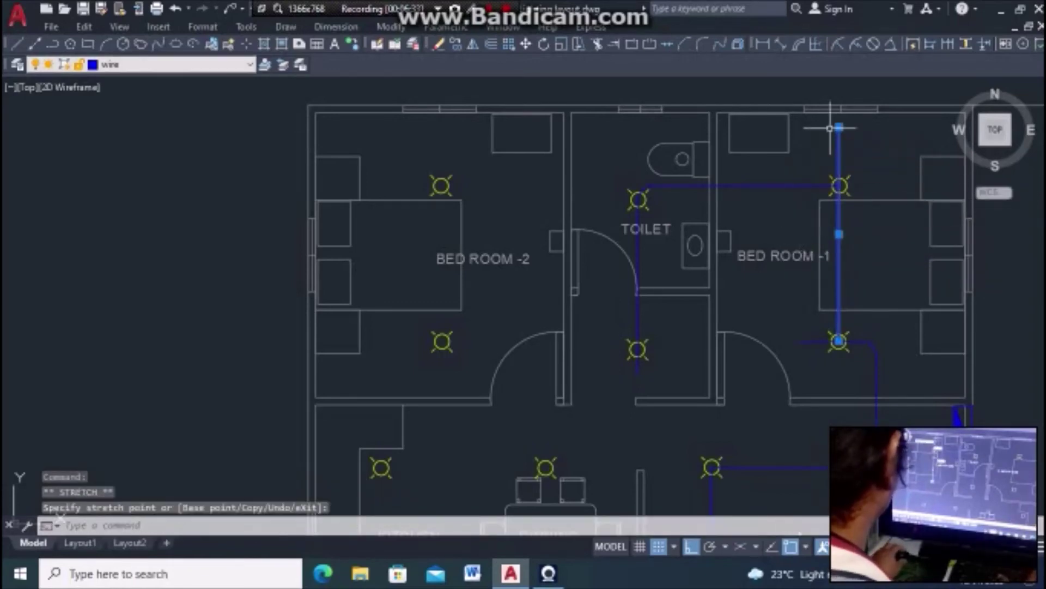
{"action": "key", "text": "Escape"}
{"action": "scroll", "coordinate": [779, 131], "scroll_direction": "down", "scroll_amount": 4}
{"action": "scroll", "coordinate": [812, 229], "scroll_direction": "up", "scroll_amount": 2}
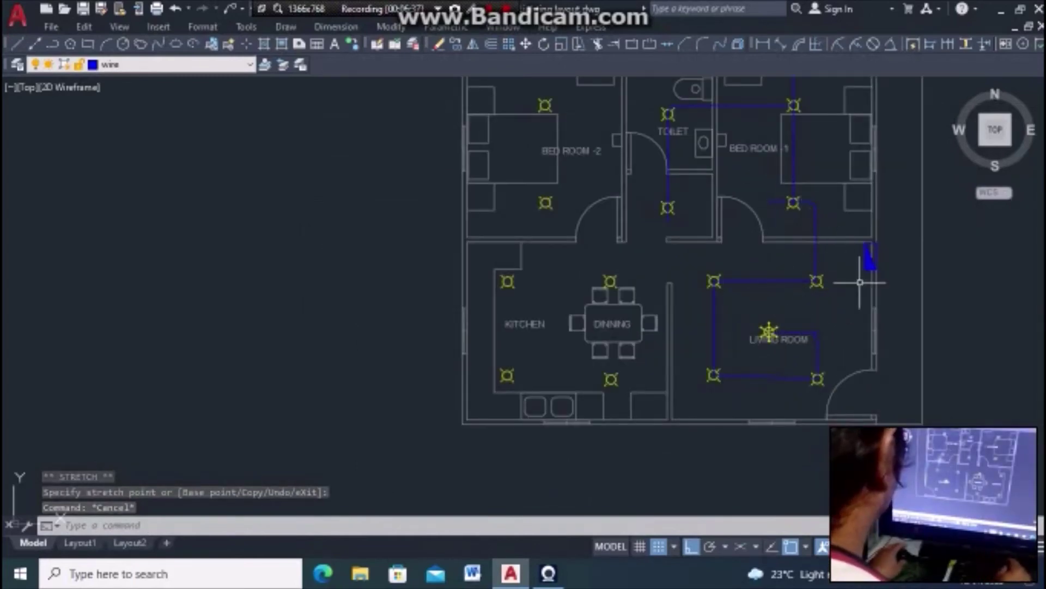
{"action": "scroll", "coordinate": [860, 282], "scroll_direction": "down", "scroll_amount": 4}
{"action": "scroll", "coordinate": [852, 245], "scroll_direction": "up", "scroll_amount": 4}
{"action": "scroll", "coordinate": [835, 284], "scroll_direction": "up", "scroll_amount": 5}
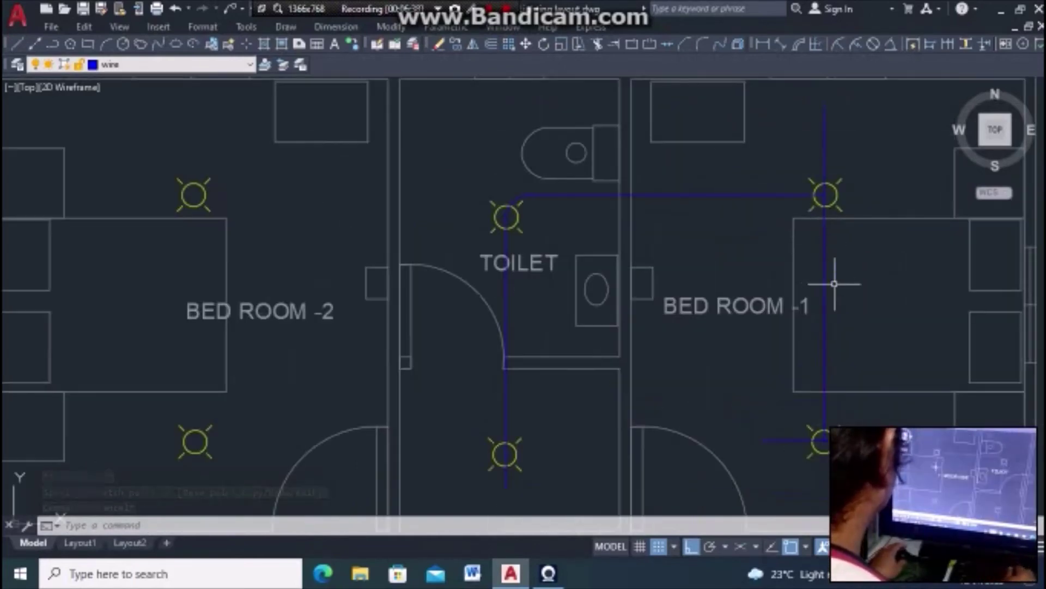
Trim the wire inside the bedroom light circle, redoing the cut after an undo
{"action": "type", "text": "r"}
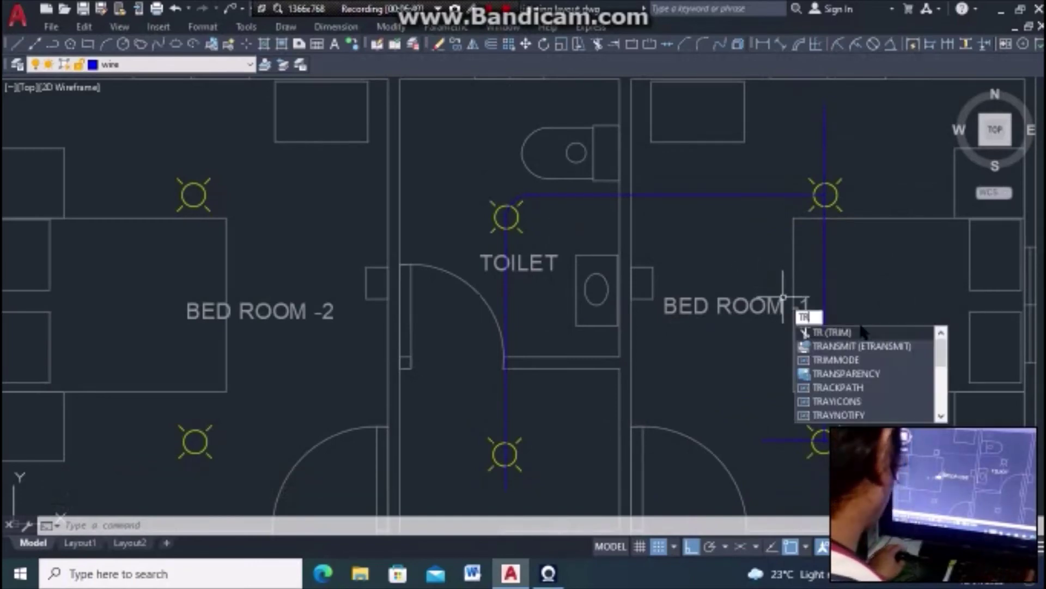
{"action": "left_click", "coordinate": [843, 334]}
{"action": "scroll", "coordinate": [836, 226], "scroll_direction": "up", "scroll_amount": 4}
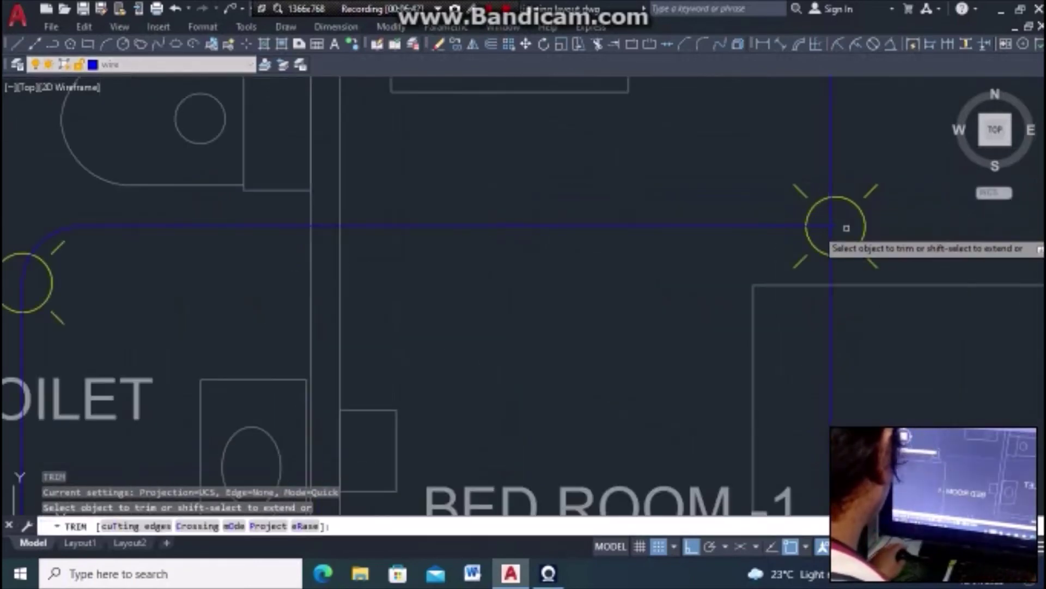
{"action": "left_click", "coordinate": [847, 255]}
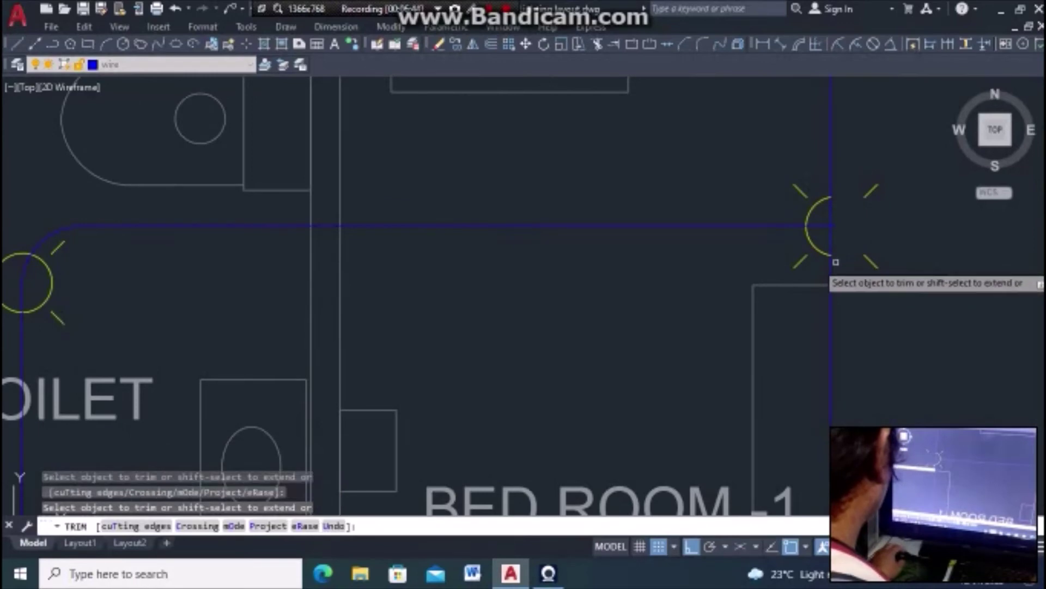
{"action": "key", "text": "ctrl+z"}
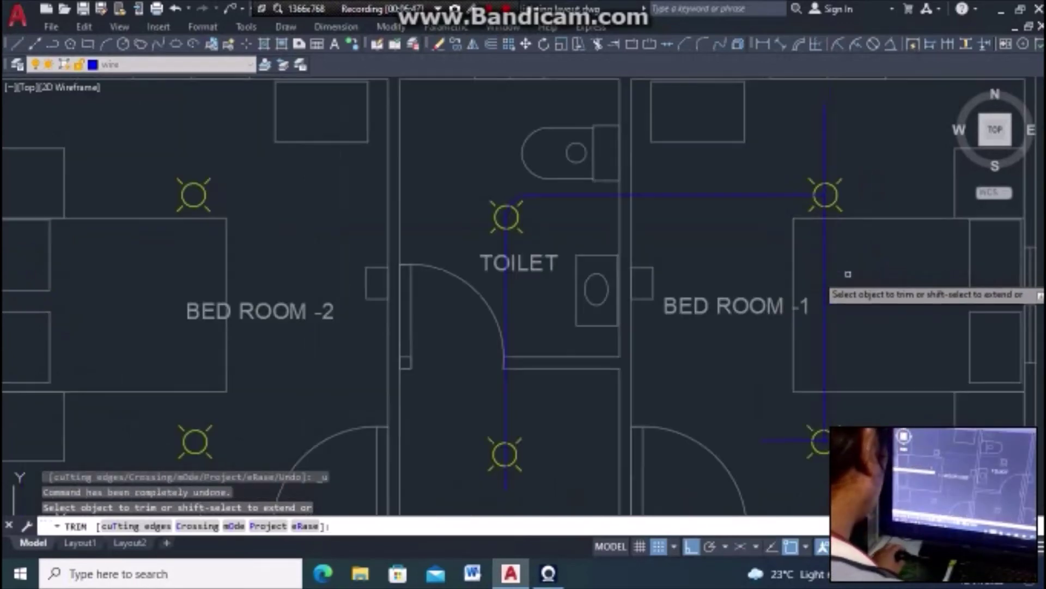
{"action": "scroll", "coordinate": [821, 207], "scroll_direction": "up", "scroll_amount": 4}
{"action": "left_click", "coordinate": [813, 194]}
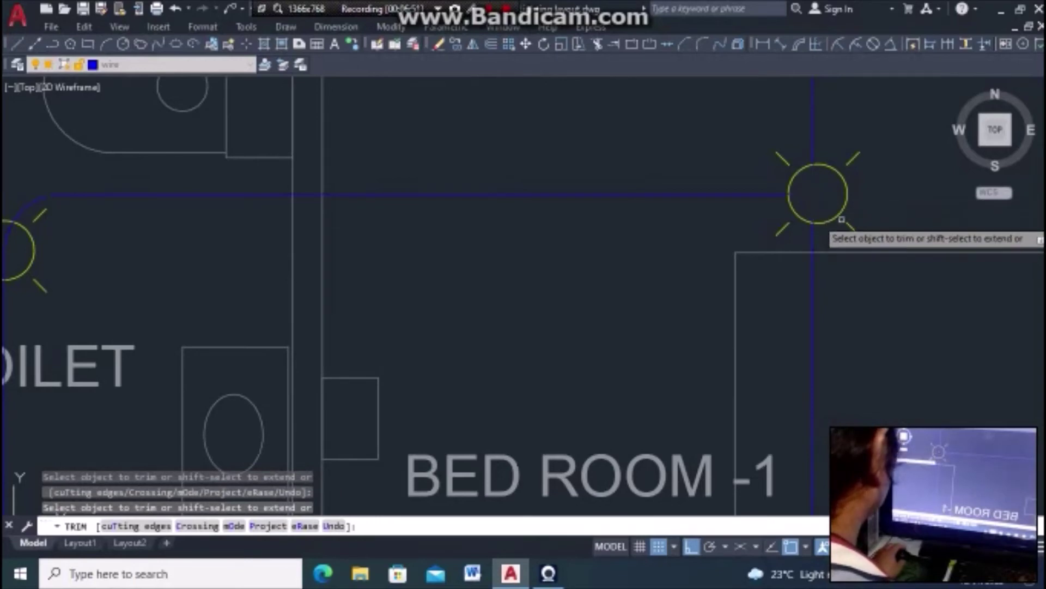
{"action": "scroll", "coordinate": [829, 190], "scroll_direction": "down", "scroll_amount": 5}
{"action": "scroll", "coordinate": [859, 349], "scroll_direction": "up", "scroll_amount": 4}
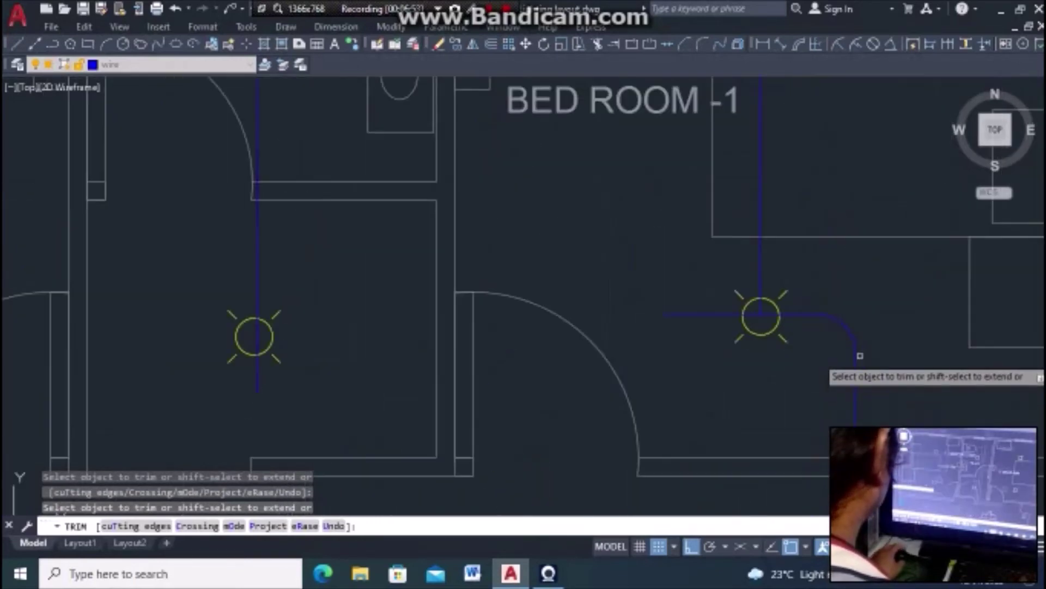
Fence-trim the wires crossing a light fixture and the toilet light
{"action": "left_click", "coordinate": [759, 313]}
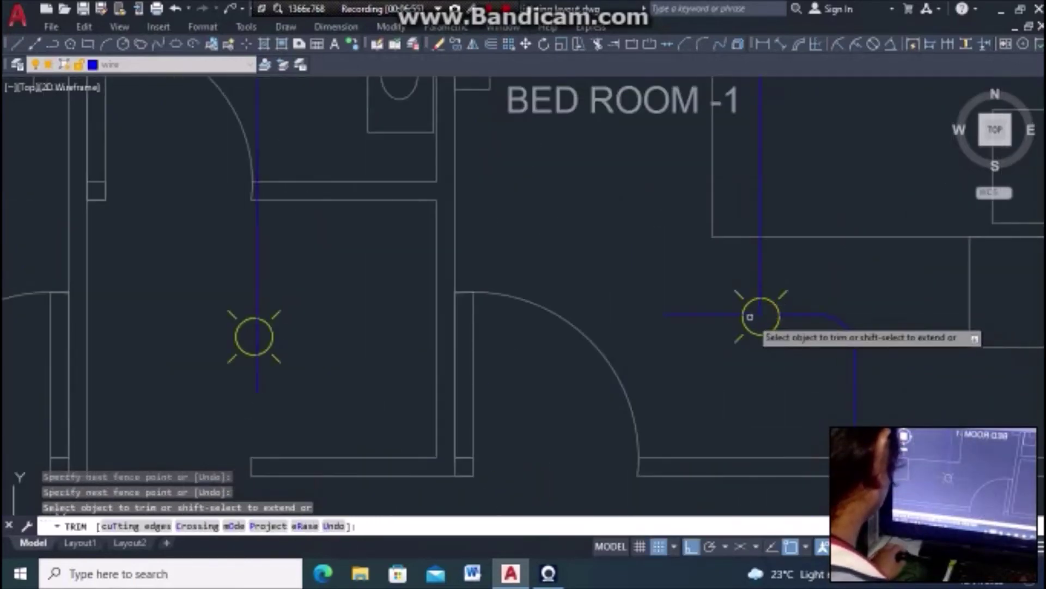
{"action": "left_click", "coordinate": [755, 316]}
{"action": "left_click", "coordinate": [755, 308]}
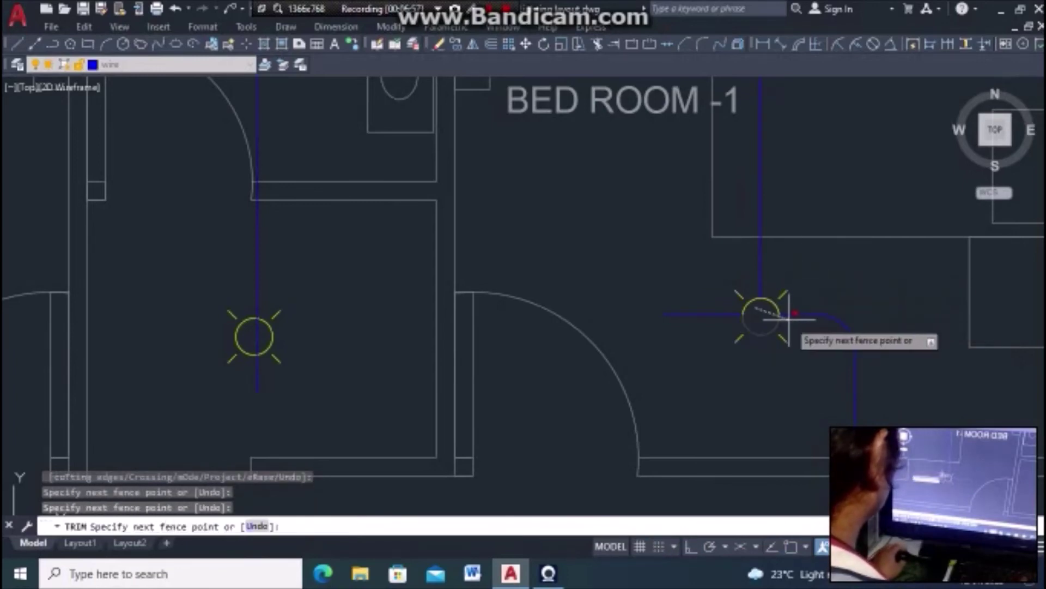
{"action": "key", "text": "Return"}
{"action": "scroll", "coordinate": [759, 311], "scroll_direction": "down", "scroll_amount": 5}
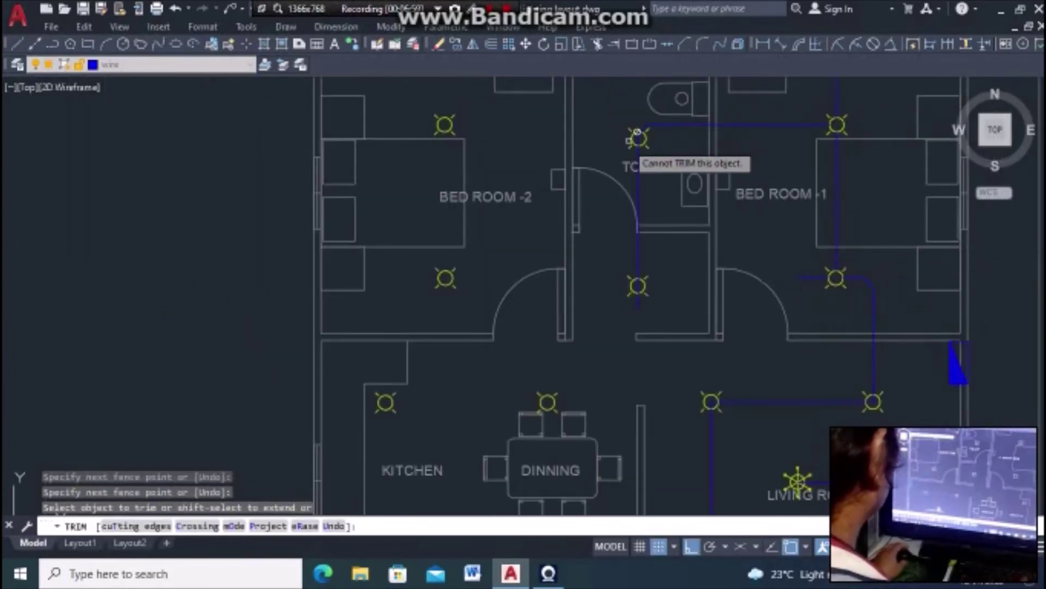
{"action": "scroll", "coordinate": [648, 147], "scroll_direction": "up", "scroll_amount": 4}
{"action": "left_click", "coordinate": [659, 130]}
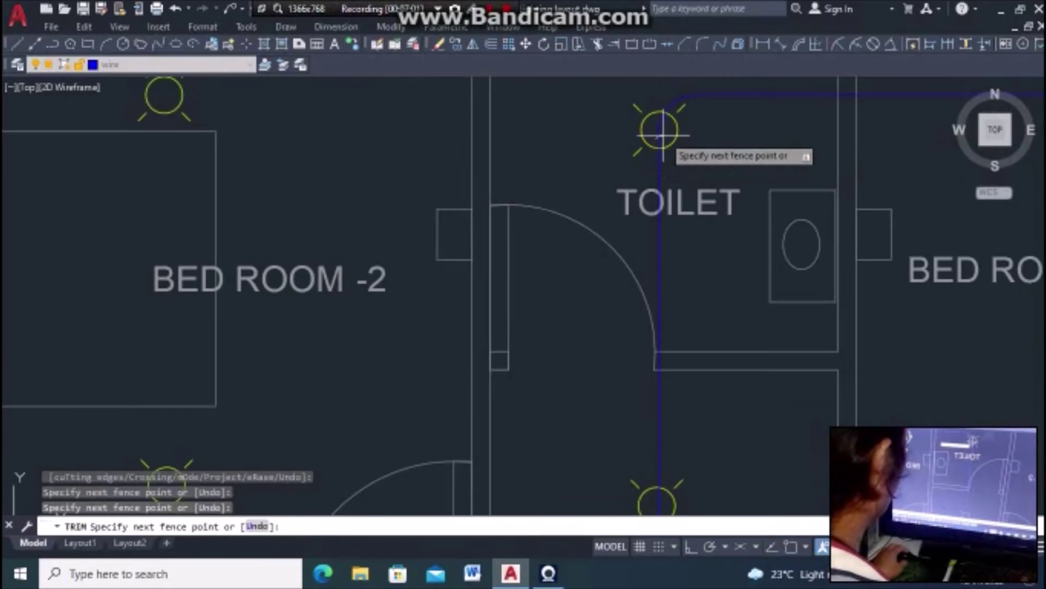
{"action": "key", "text": "Return"}
Trim the remaining wire pieces inside the living-room light circle
{"action": "scroll", "coordinate": [660, 130], "scroll_direction": "down", "scroll_amount": 4}
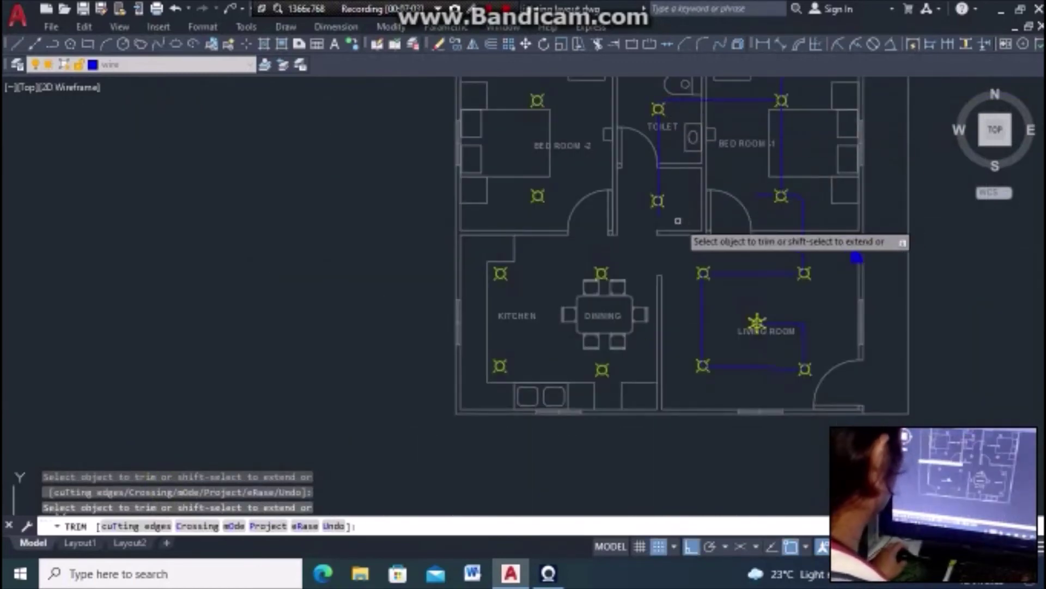
{"action": "scroll", "coordinate": [816, 287], "scroll_direction": "up", "scroll_amount": 2}
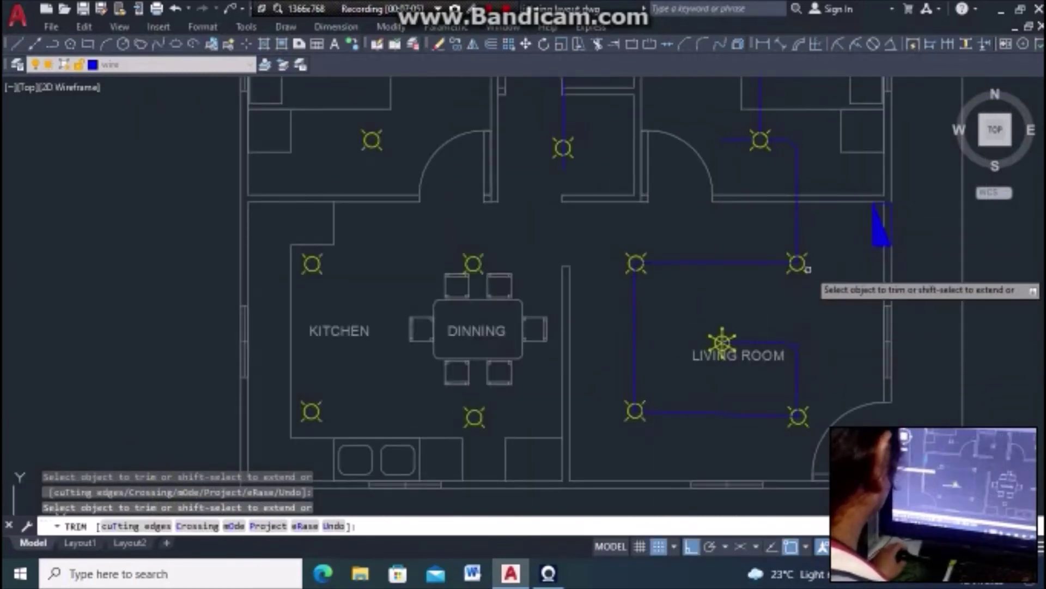
{"action": "scroll", "coordinate": [805, 267], "scroll_direction": "up", "scroll_amount": 5}
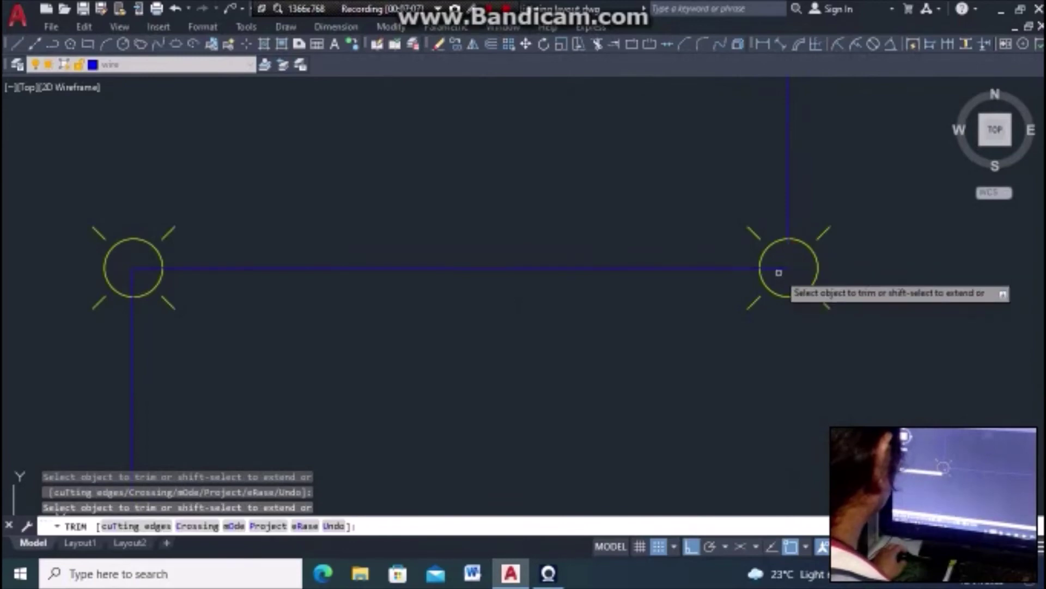
{"action": "scroll", "coordinate": [780, 268], "scroll_direction": "down", "scroll_amount": 2}
{"action": "scroll", "coordinate": [817, 311], "scroll_direction": "down", "scroll_amount": 2}
{"action": "scroll", "coordinate": [856, 341], "scroll_direction": "up", "scroll_amount": 3}
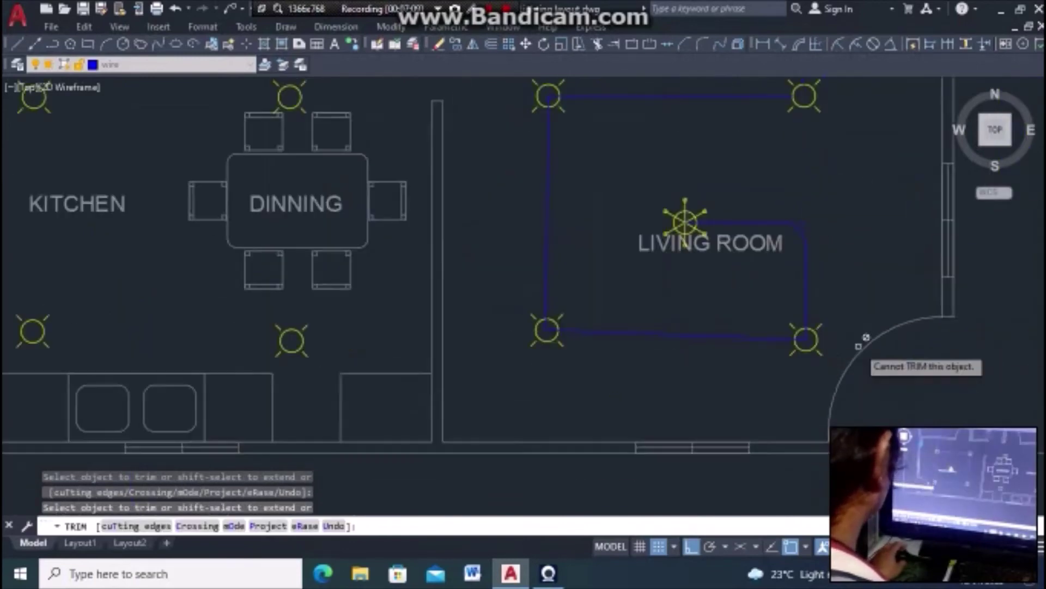
{"action": "scroll", "coordinate": [785, 338], "scroll_direction": "up", "scroll_amount": 3}
{"action": "left_click", "coordinate": [764, 322]}
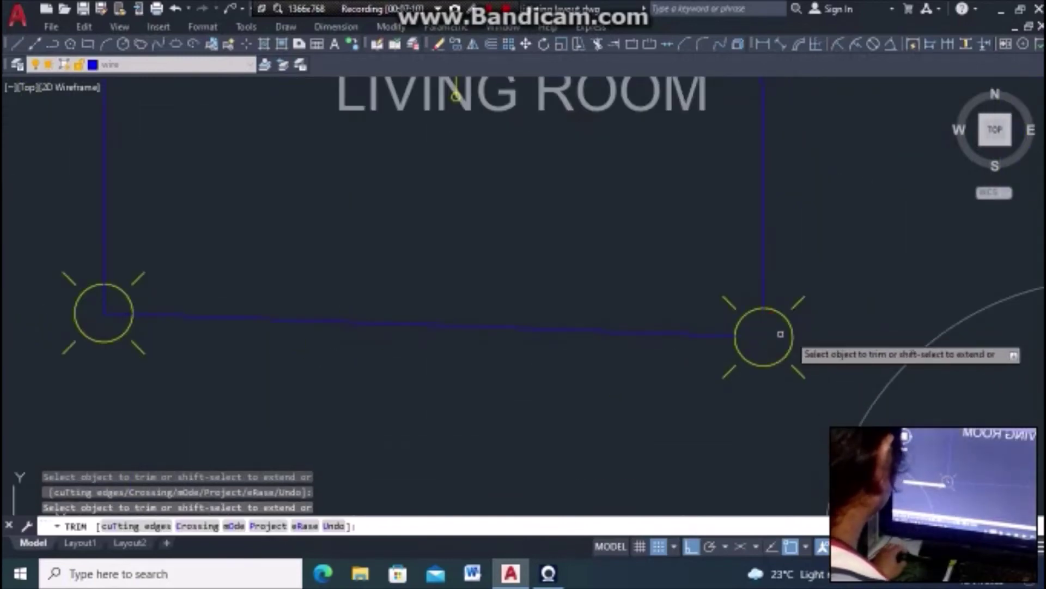
{"action": "scroll", "coordinate": [807, 327], "scroll_direction": "down", "scroll_amount": 3}
{"action": "scroll", "coordinate": [817, 294], "scroll_direction": "down", "scroll_amount": 1}
{"action": "scroll", "coordinate": [752, 308], "scroll_direction": "up", "scroll_amount": 3}
{"action": "scroll", "coordinate": [776, 330], "scroll_direction": "up", "scroll_amount": 3}
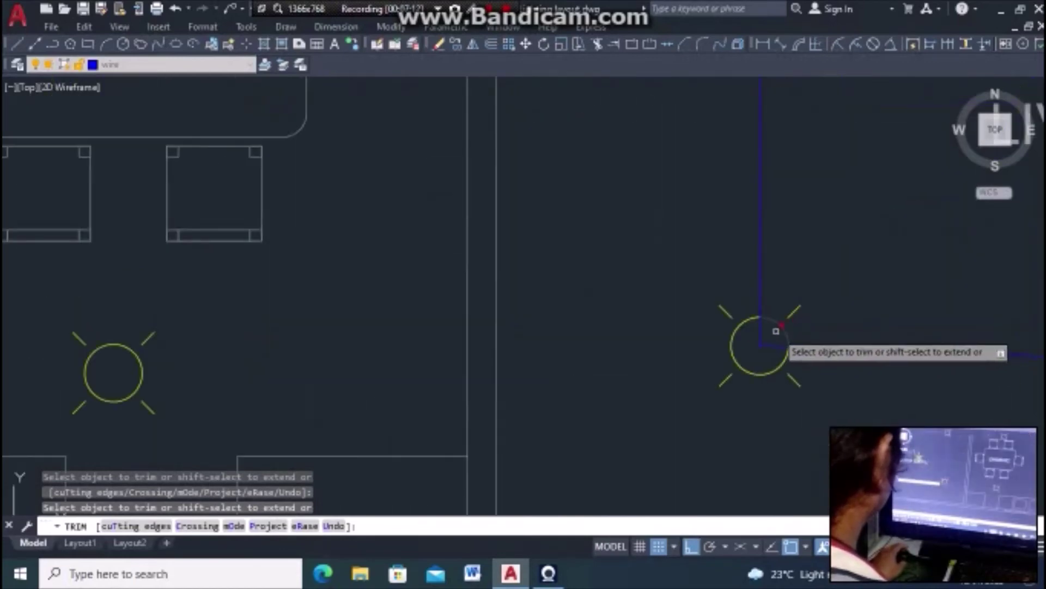
{"action": "left_click", "coordinate": [776, 331]}
{"action": "left_click", "coordinate": [760, 330]}
{"action": "scroll", "coordinate": [696, 392], "scroll_direction": "down", "scroll_amount": 3}
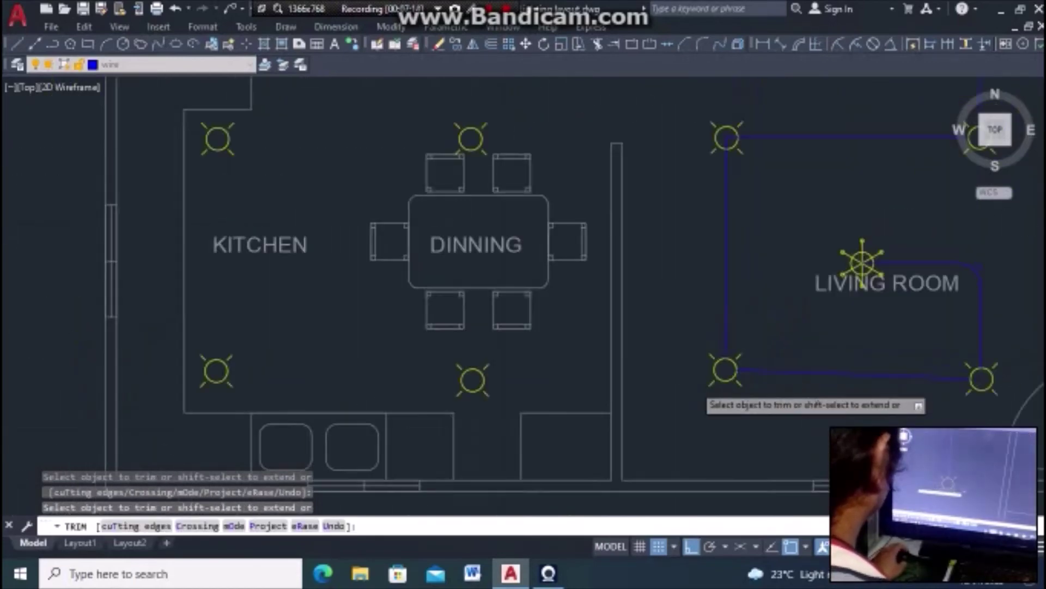
{"action": "scroll", "coordinate": [703, 382], "scroll_direction": "down", "scroll_amount": 2}
{"action": "scroll", "coordinate": [744, 256], "scroll_direction": "down", "scroll_amount": 2}
{"action": "scroll", "coordinate": [763, 297], "scroll_direction": "down", "scroll_amount": 2}
{"action": "scroll", "coordinate": [726, 267], "scroll_direction": "up", "scroll_amount": 4}
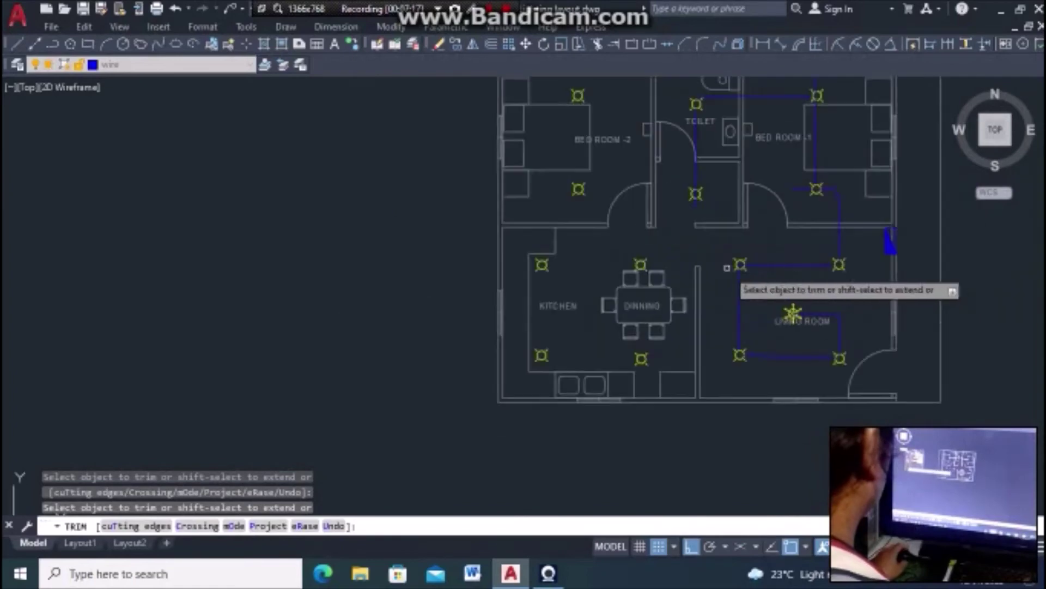
{"action": "scroll", "coordinate": [736, 257], "scroll_direction": "up", "scroll_amount": 4}
{"action": "scroll", "coordinate": [730, 243], "scroll_direction": "up", "scroll_amount": 4}
Fence-trim the living-room light wires, then trim the wire inside the toilet light
{"action": "left_click", "coordinate": [747, 236]}
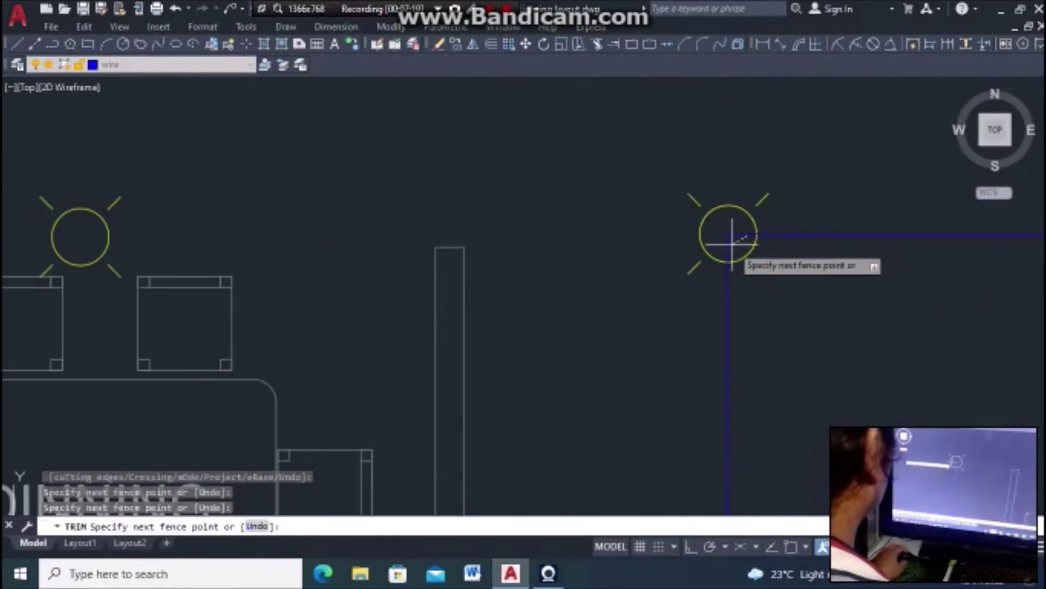
{"action": "key", "text": "Return"}
{"action": "scroll", "coordinate": [698, 302], "scroll_direction": "down", "scroll_amount": 3}
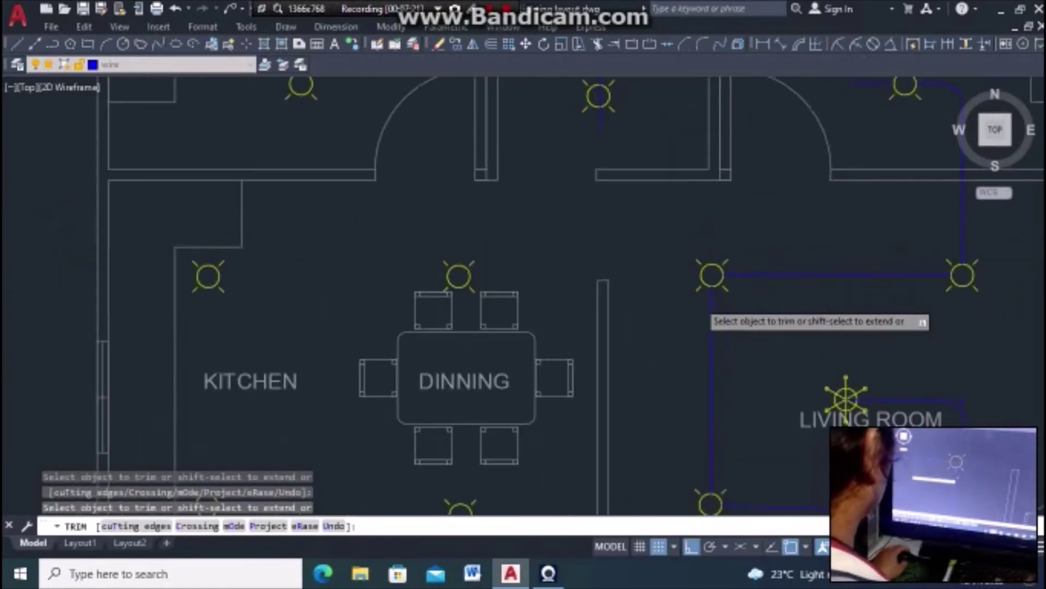
{"action": "scroll", "coordinate": [717, 304], "scroll_direction": "down", "scroll_amount": 4}
{"action": "key", "text": "Escape"}
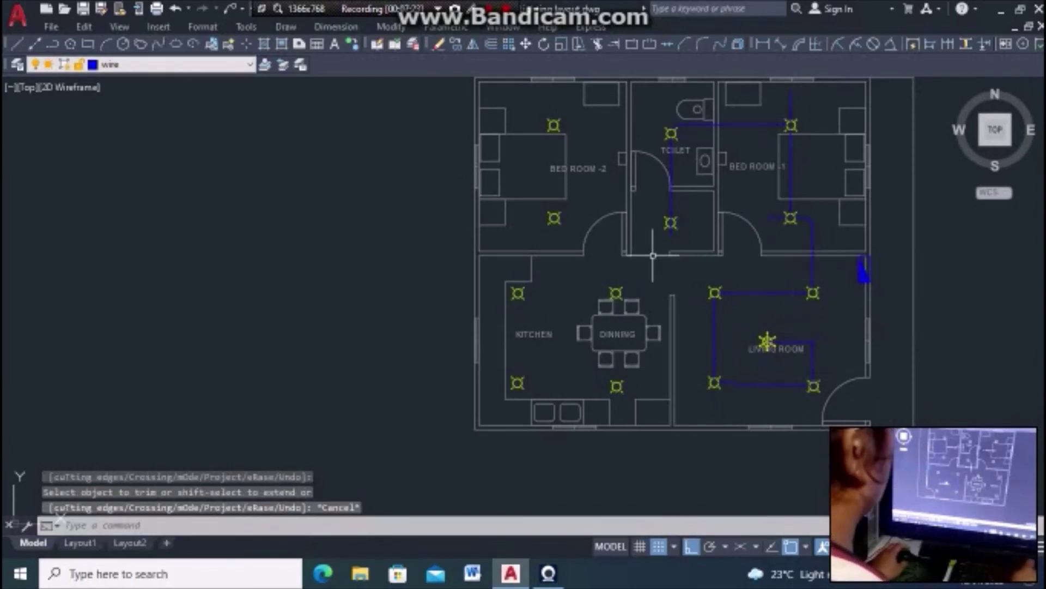
{"action": "scroll", "coordinate": [675, 223], "scroll_direction": "up", "scroll_amount": 4}
{"action": "key", "text": "Return"}
{"action": "scroll", "coordinate": [678, 229], "scroll_direction": "up", "scroll_amount": 3}
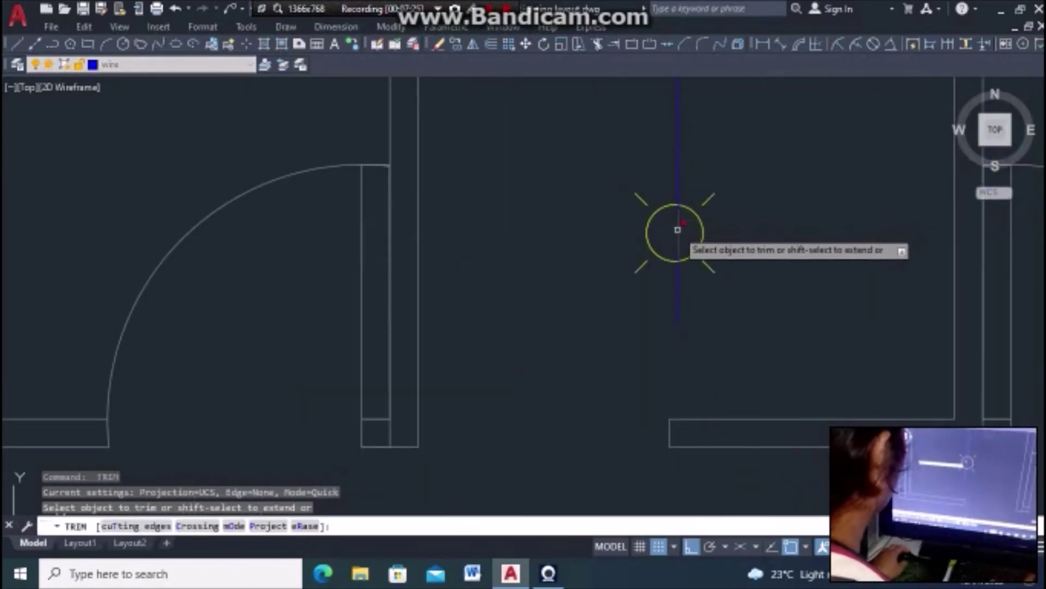
{"action": "left_click", "coordinate": [679, 250]}
{"action": "key", "text": "Return"}
{"action": "scroll", "coordinate": [748, 362], "scroll_direction": "down", "scroll_amount": 4}
{"action": "scroll", "coordinate": [781, 370], "scroll_direction": "down", "scroll_amount": 2}
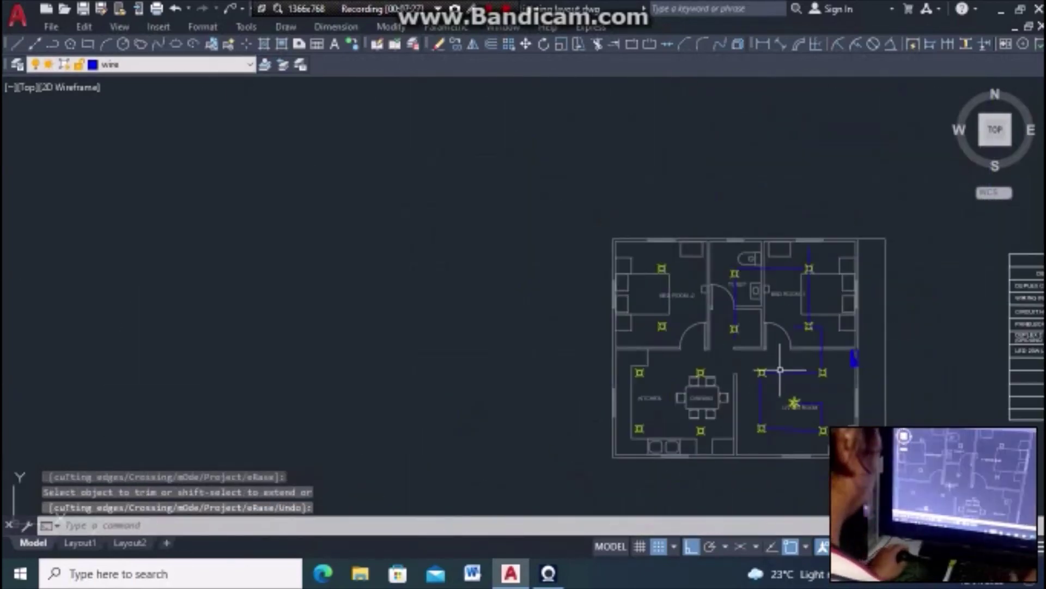
{"action": "scroll", "coordinate": [753, 434], "scroll_direction": "up", "scroll_amount": 2}
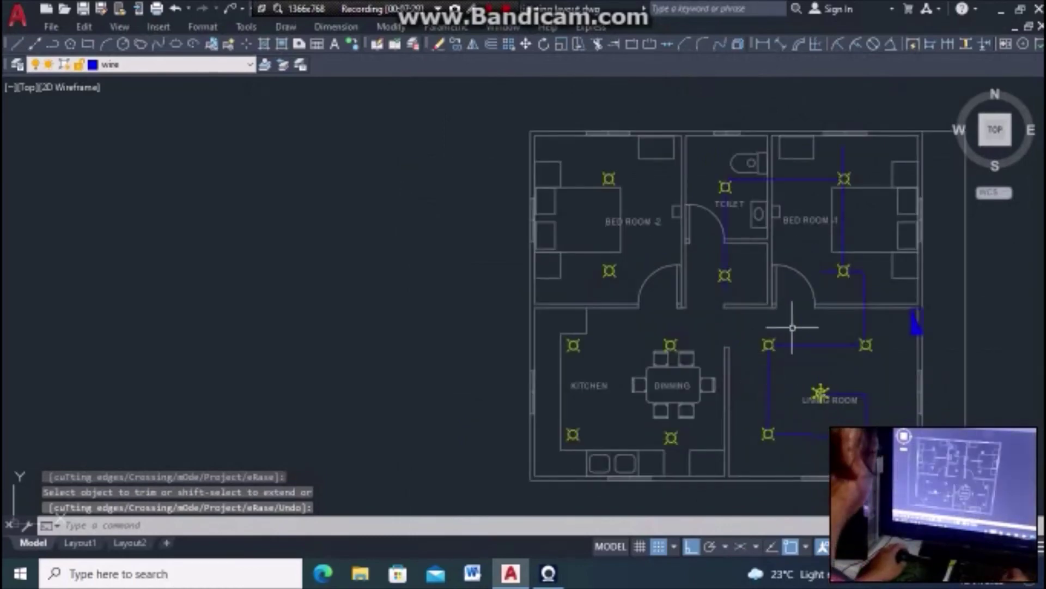
{"action": "type", "text": "E"}
{"action": "right_click", "coordinate": [795, 375]}
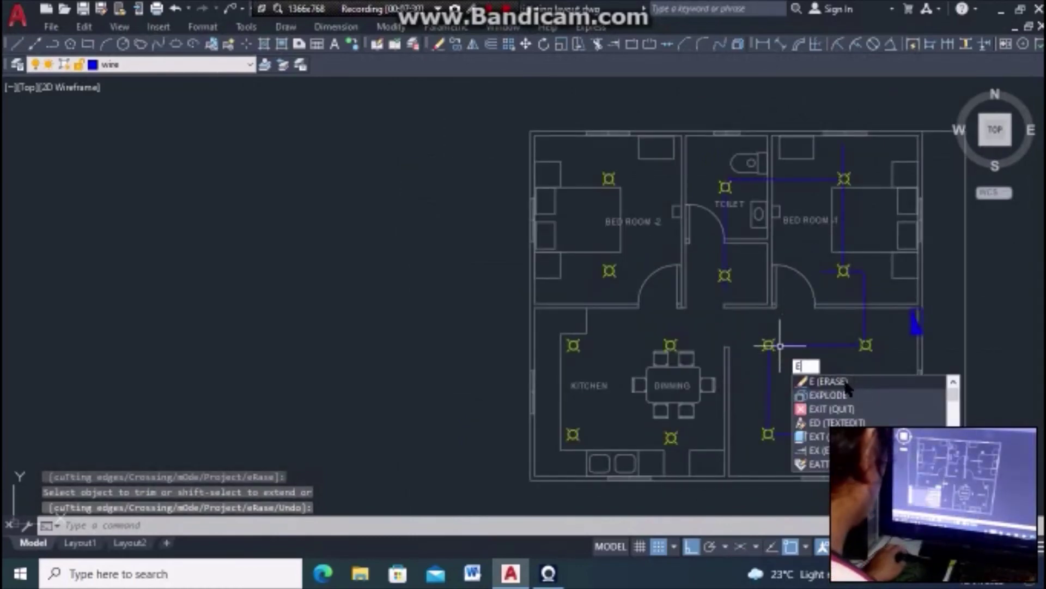
{"action": "left_click", "coordinate": [823, 384]}
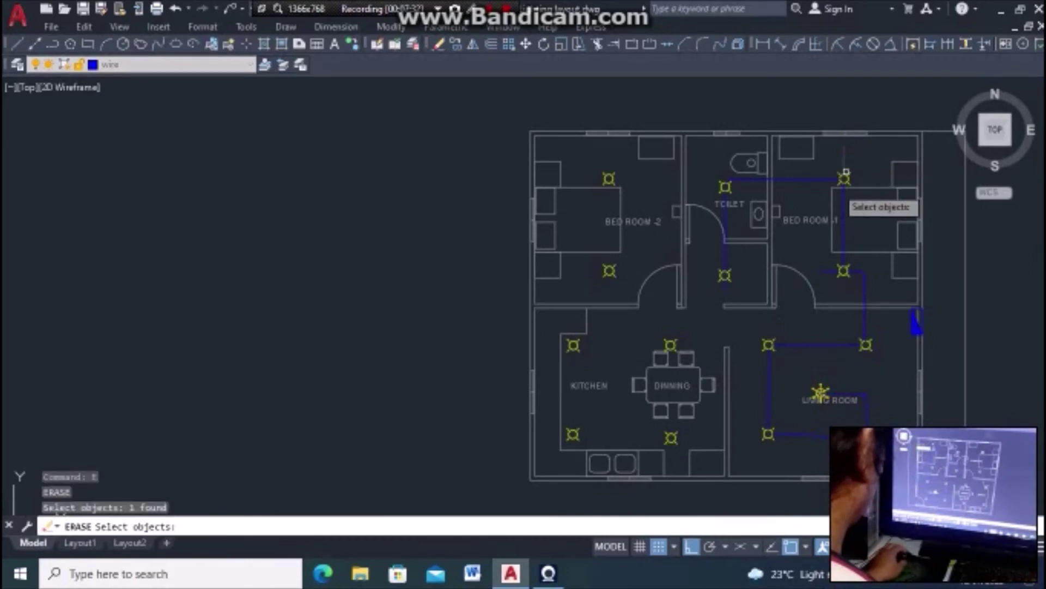
{"action": "key", "text": "Return"}
{"action": "key", "text": "Return"}
{"action": "scroll", "coordinate": [726, 284], "scroll_direction": "up", "scroll_amount": 2}
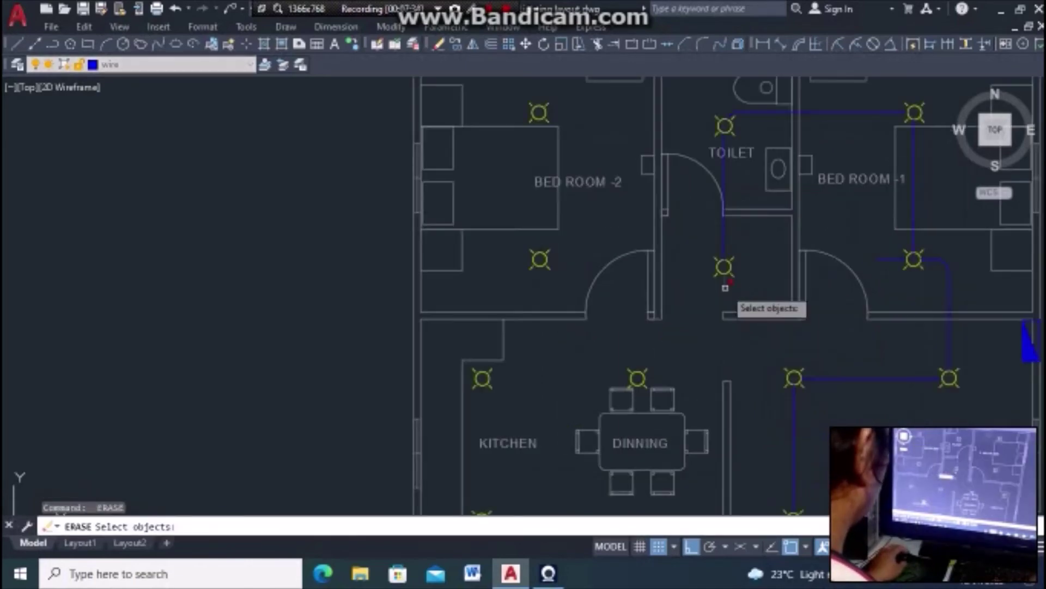
{"action": "left_click", "coordinate": [741, 308]}
{"action": "key", "text": "Return"}
{"action": "key", "text": "Return"}
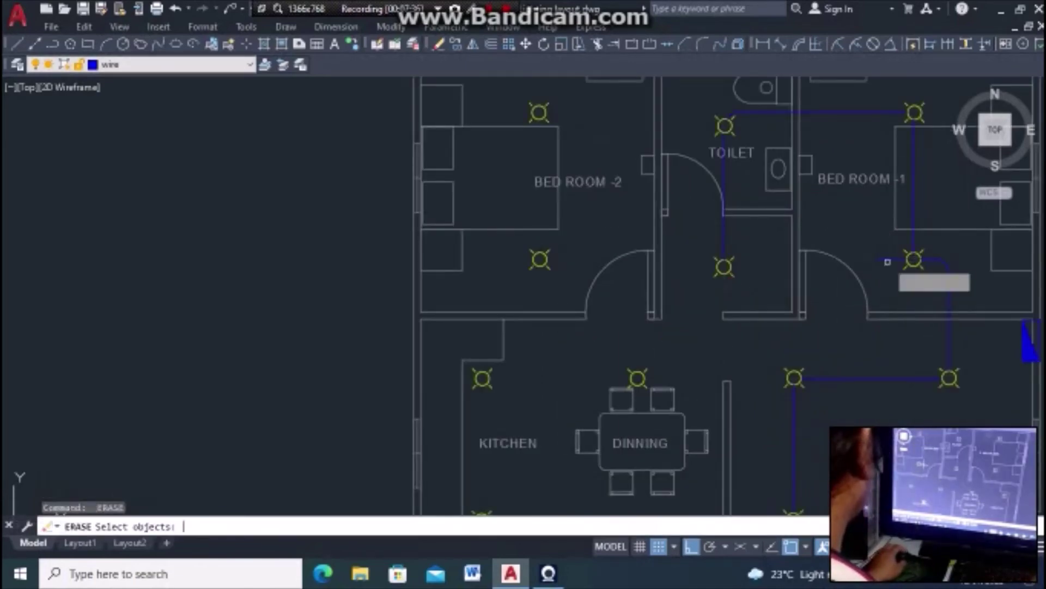
{"action": "left_click", "coordinate": [883, 262]}
{"action": "key", "text": "Return"}
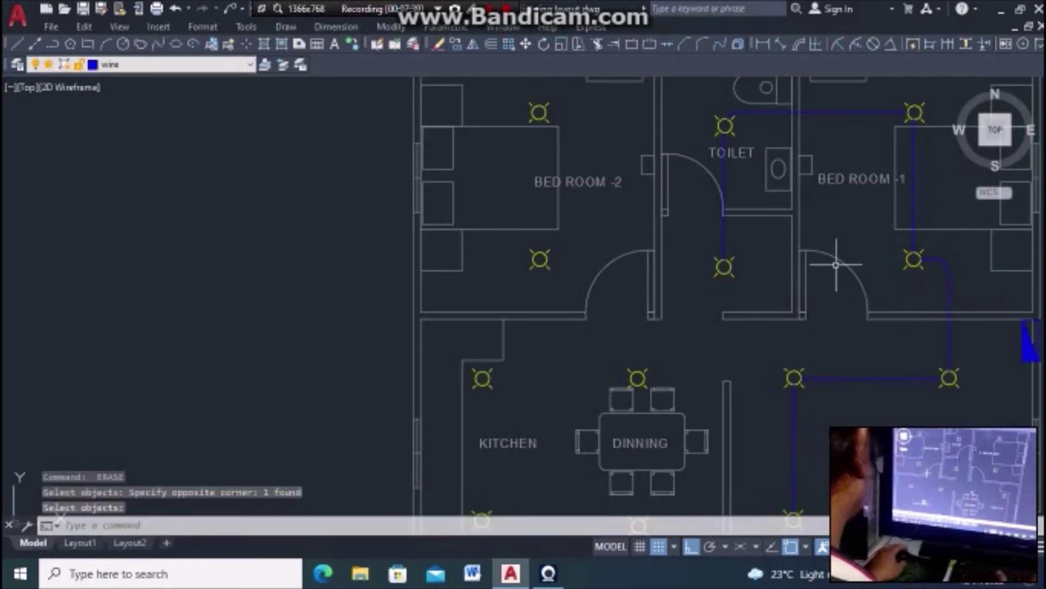
{"action": "scroll", "coordinate": [830, 262], "scroll_direction": "down", "scroll_amount": 2}
{"action": "scroll", "coordinate": [902, 417], "scroll_direction": "down", "scroll_amount": 2}
{"action": "scroll", "coordinate": [807, 316], "scroll_direction": "up", "scroll_amount": 2}
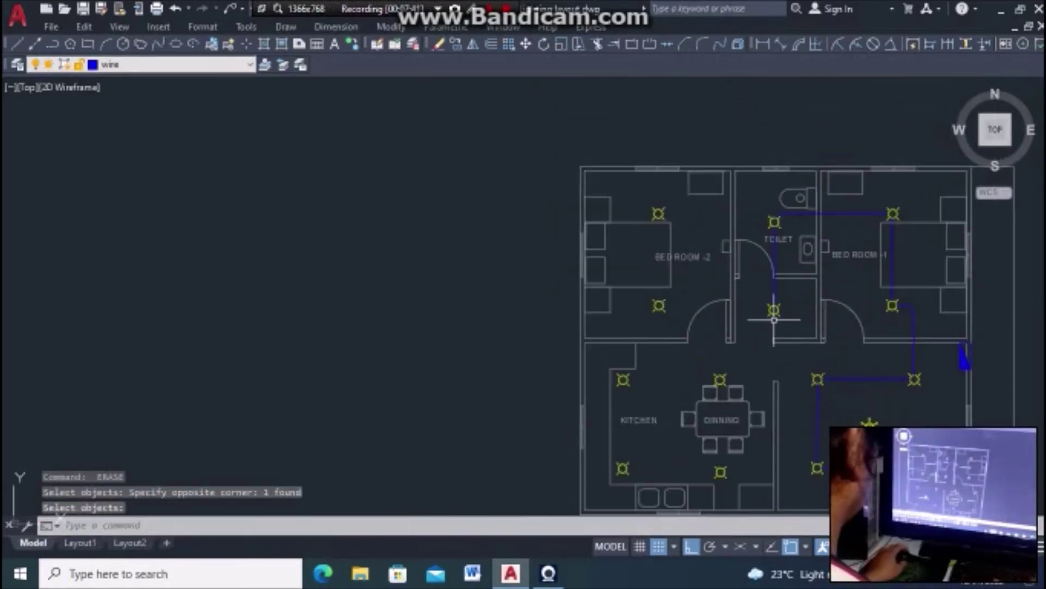
{"action": "scroll", "coordinate": [834, 354], "scroll_direction": "down", "scroll_amount": 2}
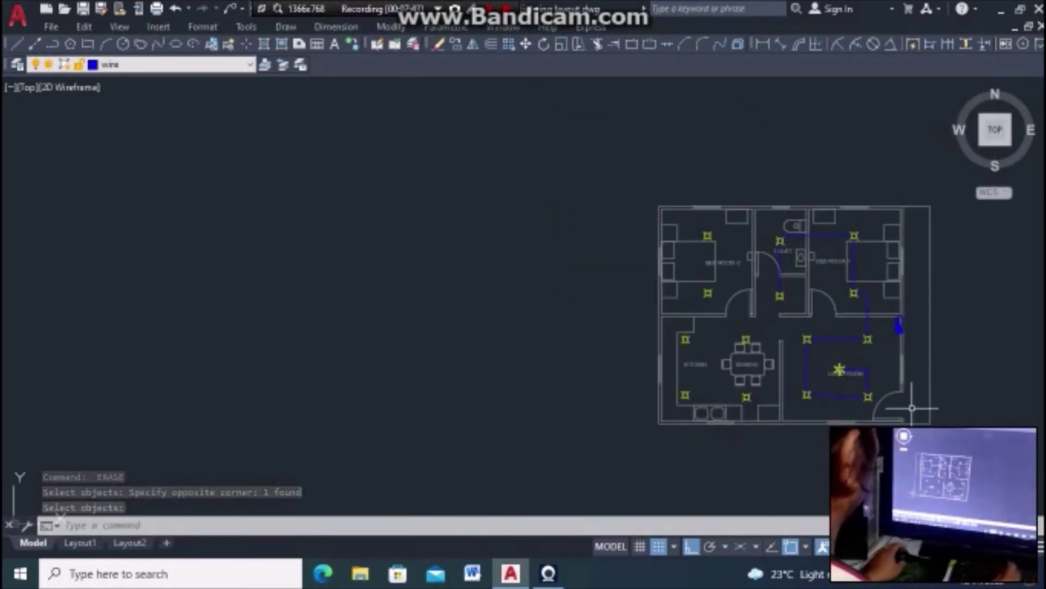
{"action": "scroll", "coordinate": [912, 408], "scroll_direction": "up", "scroll_amount": 2}
{"action": "scroll", "coordinate": [749, 331], "scroll_direction": "down", "scroll_amount": 4}
Select the legend's home-run arrow with circled 1 and copy it from a base point on the symbol
{"action": "scroll", "coordinate": [903, 297], "scroll_direction": "up", "scroll_amount": 2}
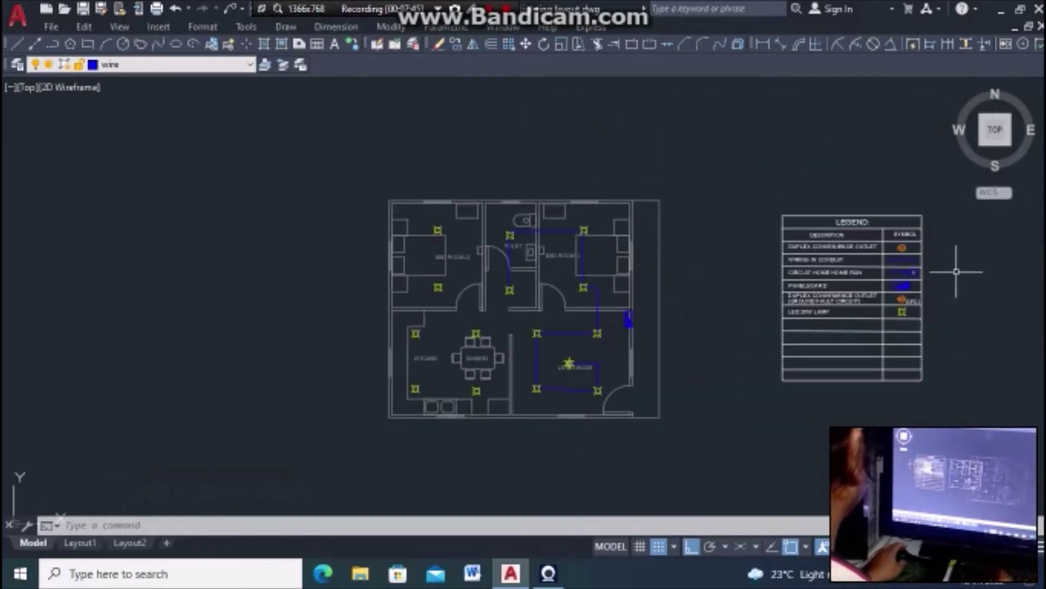
{"action": "scroll", "coordinate": [958, 276], "scroll_direction": "up", "scroll_amount": 3}
{"action": "scroll", "coordinate": [934, 163], "scroll_direction": "up", "scroll_amount": 2}
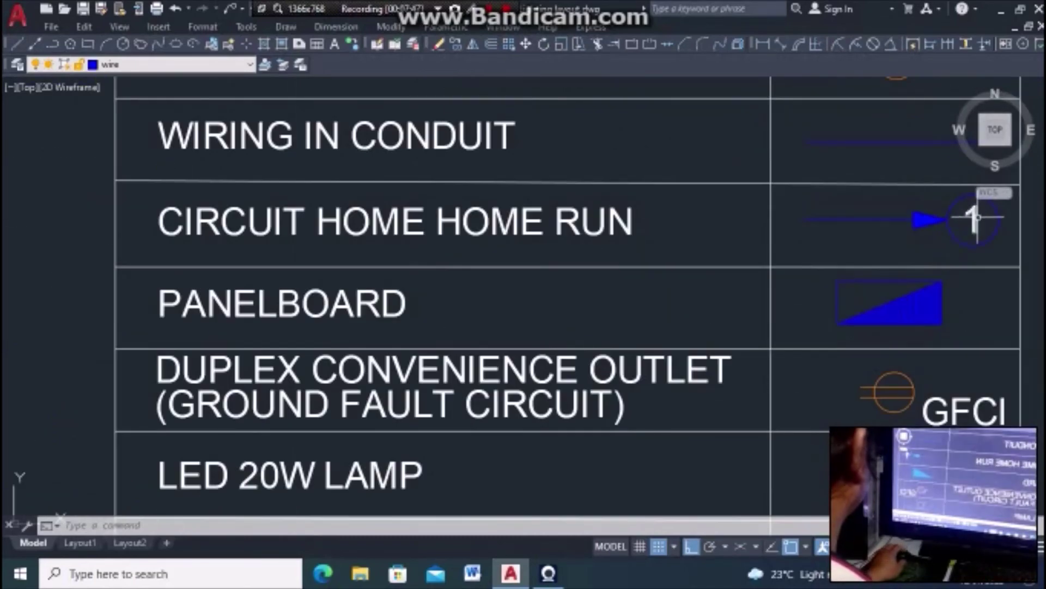
{"action": "left_click_drag", "start_coordinate": [979, 252], "coordinate": [947, 241]}
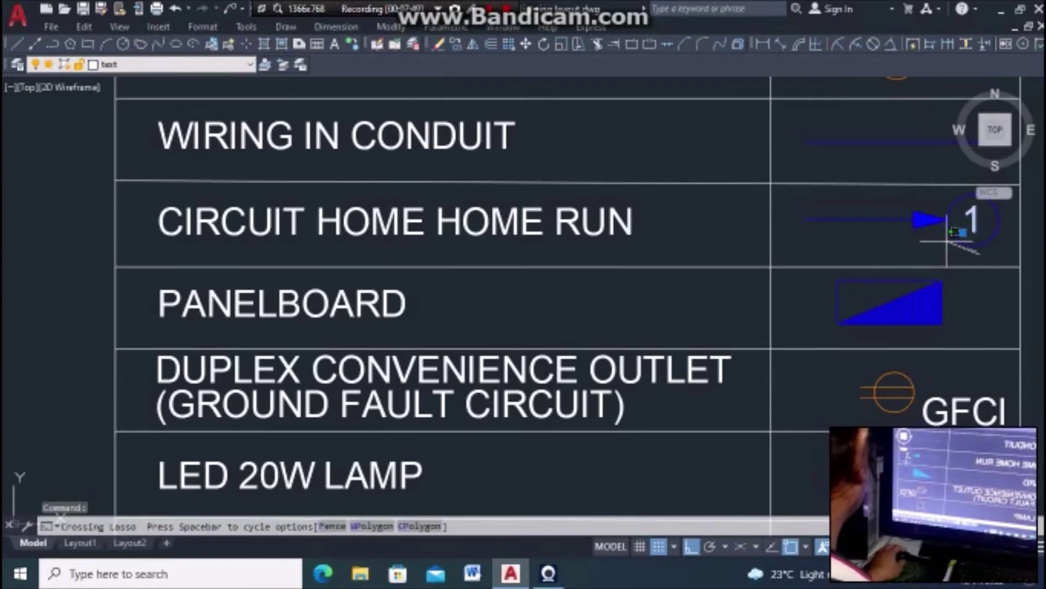
{"action": "left_click_drag", "start_coordinate": [948, 193], "coordinate": [921, 228]}
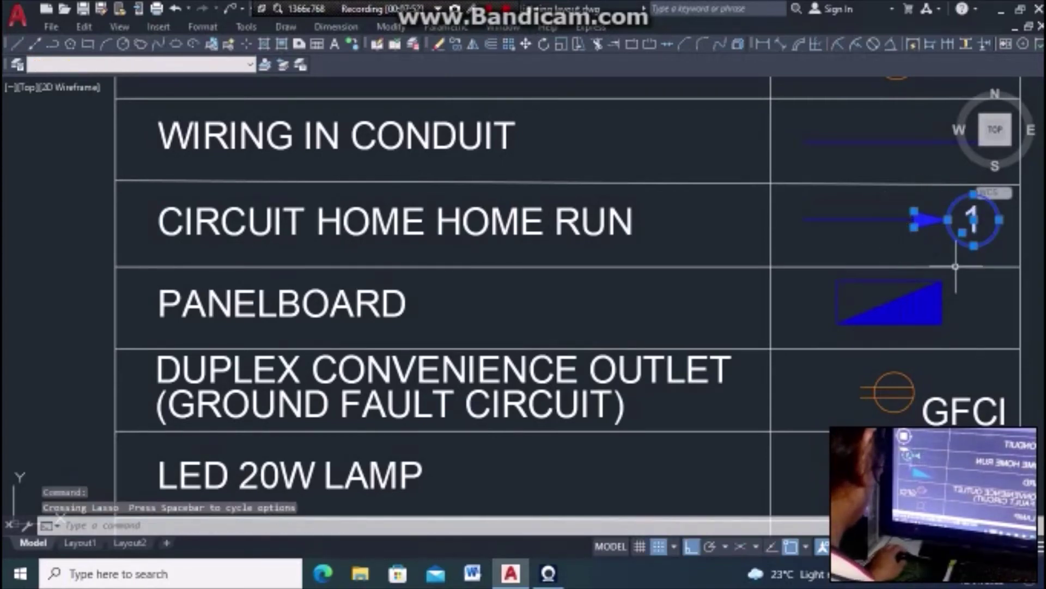
{"action": "type", "text": "CO"}
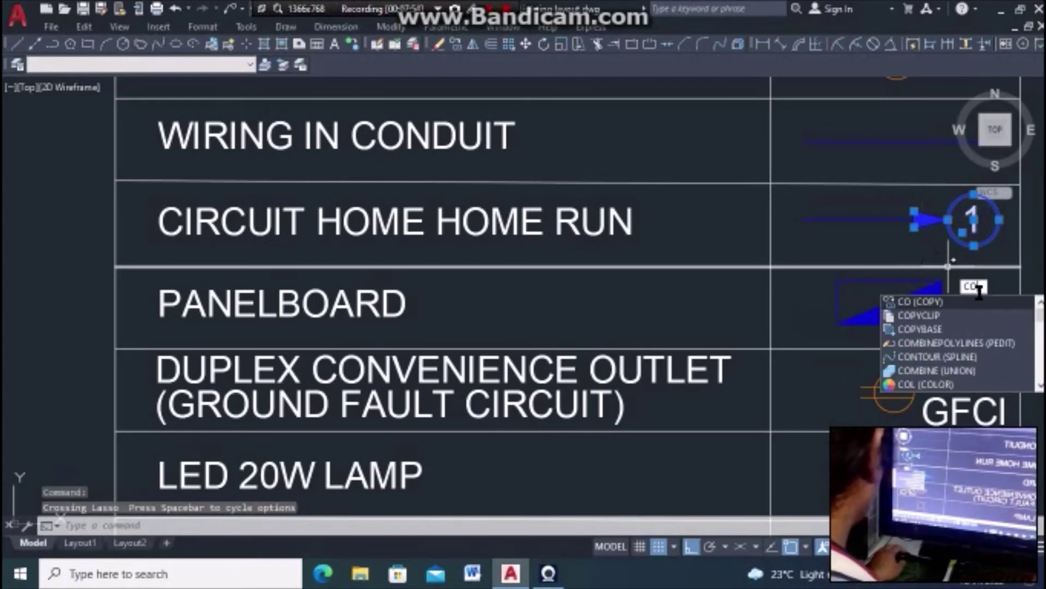
{"action": "key", "text": "Return"}
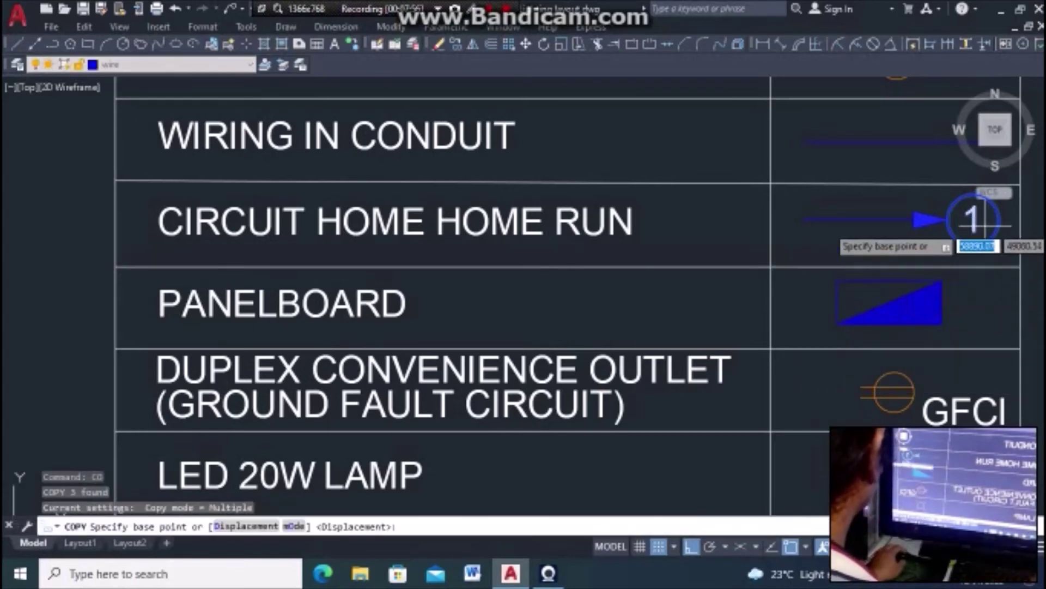
{"action": "left_click", "coordinate": [972, 218]}
Turn Ortho off and place the home-run copy beside the living-room panelboard
{"action": "scroll", "coordinate": [976, 221], "scroll_direction": "down", "scroll_amount": 3}
{"action": "scroll", "coordinate": [981, 223], "scroll_direction": "down", "scroll_amount": 3}
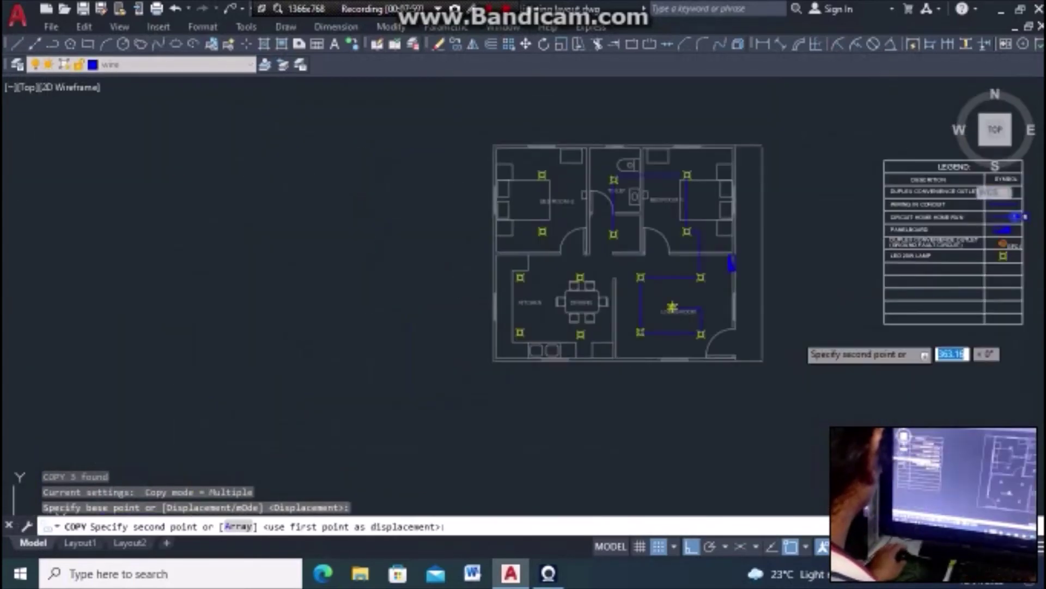
{"action": "scroll", "coordinate": [719, 315], "scroll_direction": "up", "scroll_amount": 4}
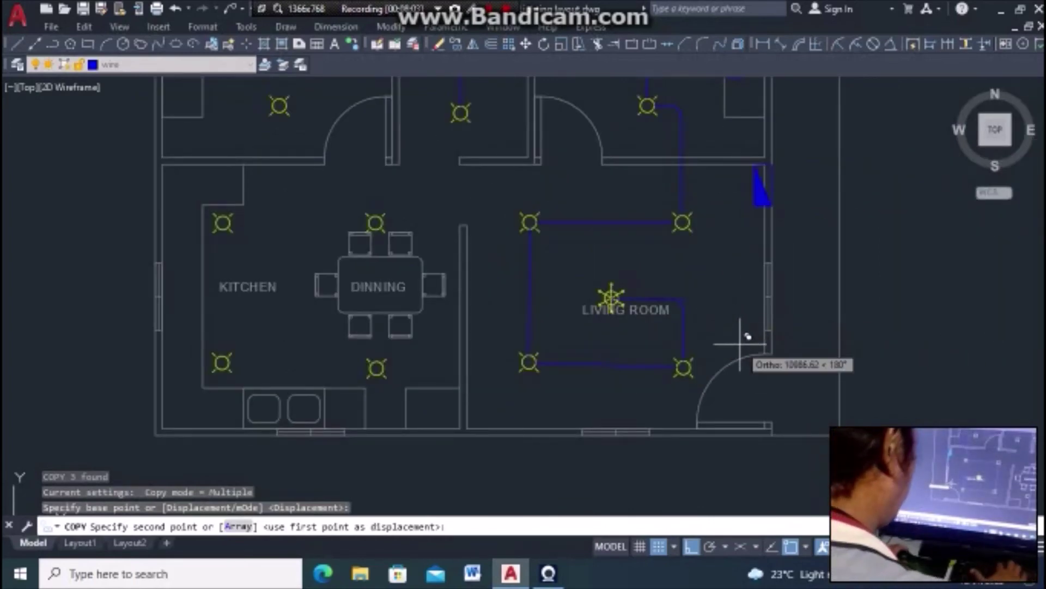
{"action": "key", "text": "F8"}
{"action": "scroll", "coordinate": [734, 294], "scroll_direction": "down", "scroll_amount": 2}
{"action": "scroll", "coordinate": [701, 292], "scroll_direction": "up", "scroll_amount": 4}
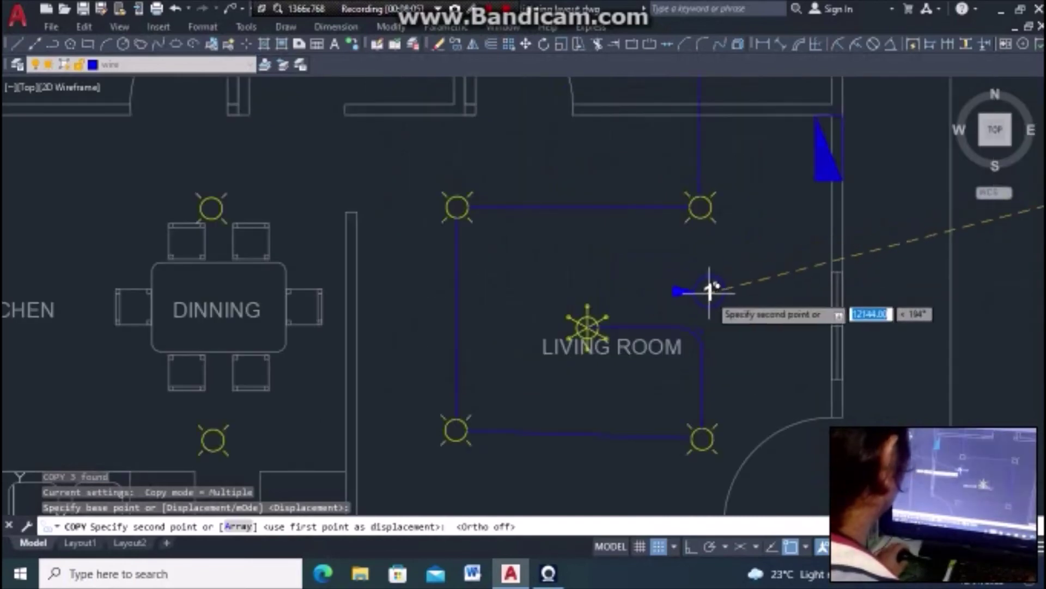
{"action": "scroll", "coordinate": [692, 292], "scroll_direction": "down", "scroll_amount": 2}
{"action": "scroll", "coordinate": [757, 245], "scroll_direction": "up", "scroll_amount": 4}
{"action": "scroll", "coordinate": [755, 239], "scroll_direction": "down", "scroll_amount": 2}
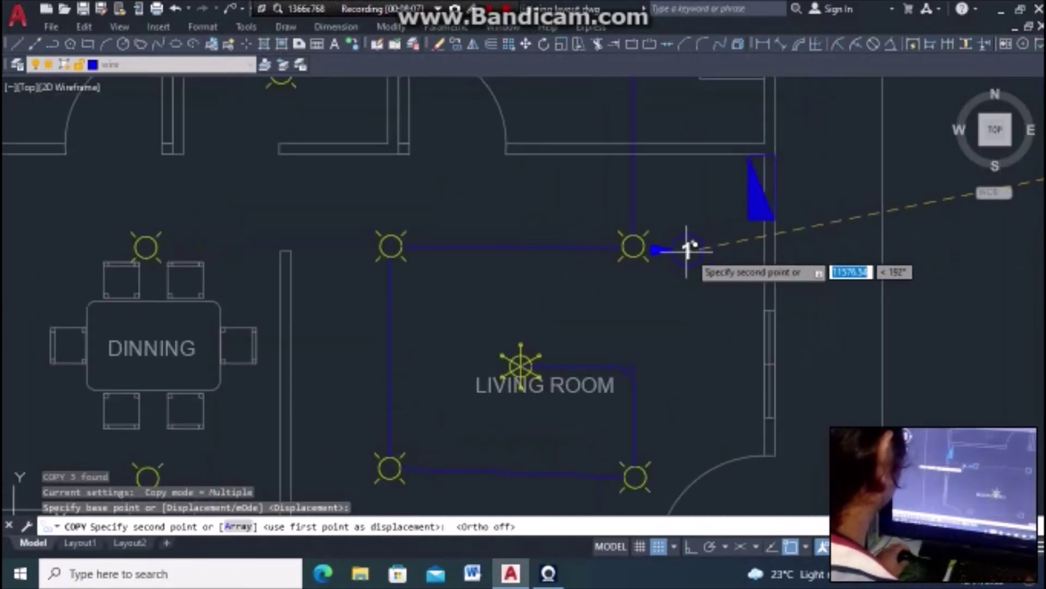
{"action": "left_click", "coordinate": [725, 190]}
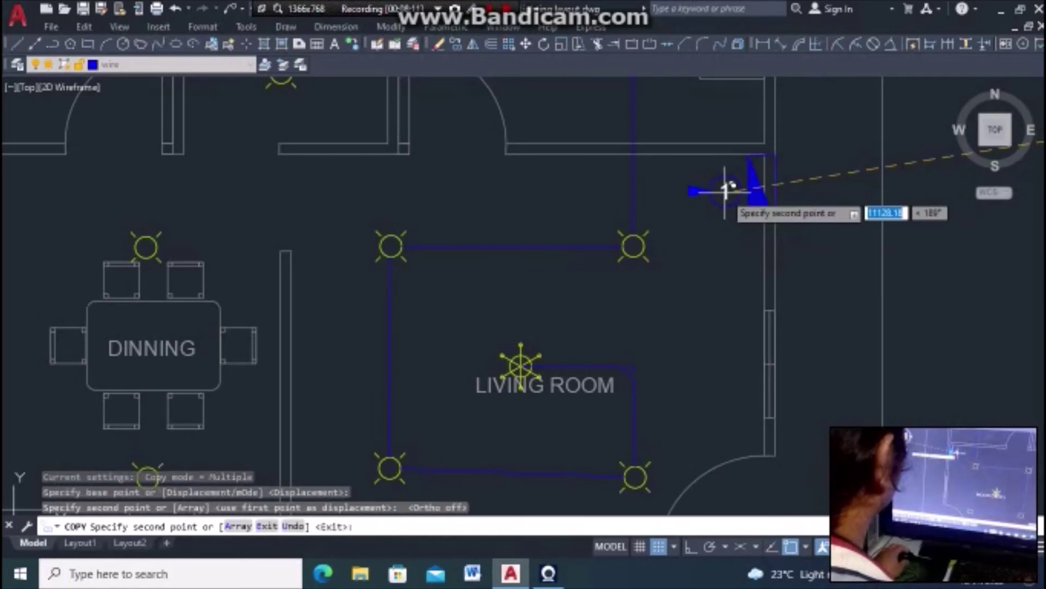
{"action": "key", "text": "Escape"}
{"action": "scroll", "coordinate": [740, 283], "scroll_direction": "down", "scroll_amount": 4}
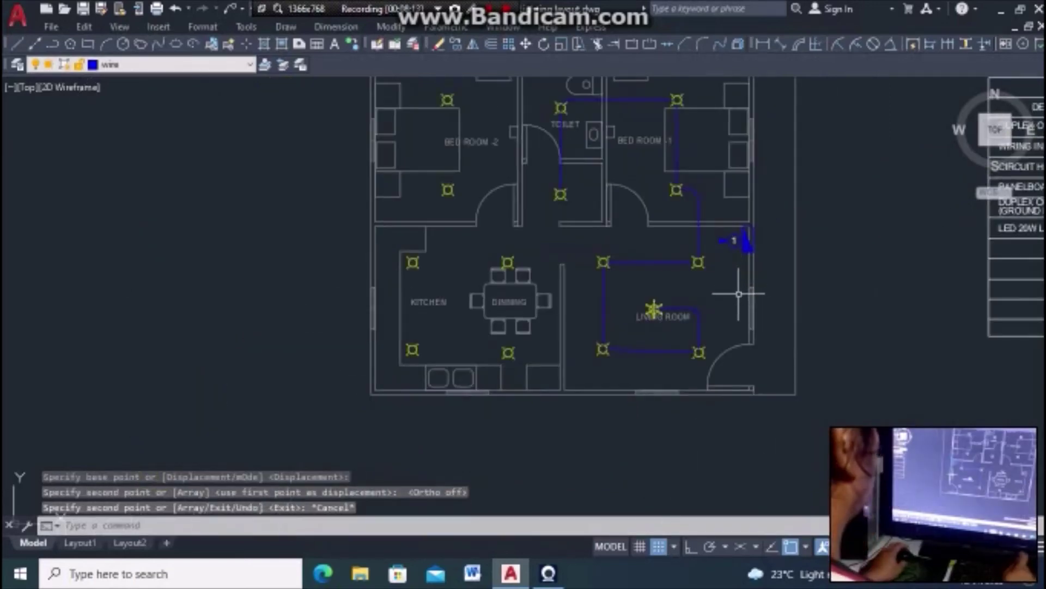
Draw a three-point arc wire from the living-room fixture to the home-run 1 arrow tip
{"action": "scroll", "coordinate": [737, 194], "scroll_direction": "up", "scroll_amount": 4}
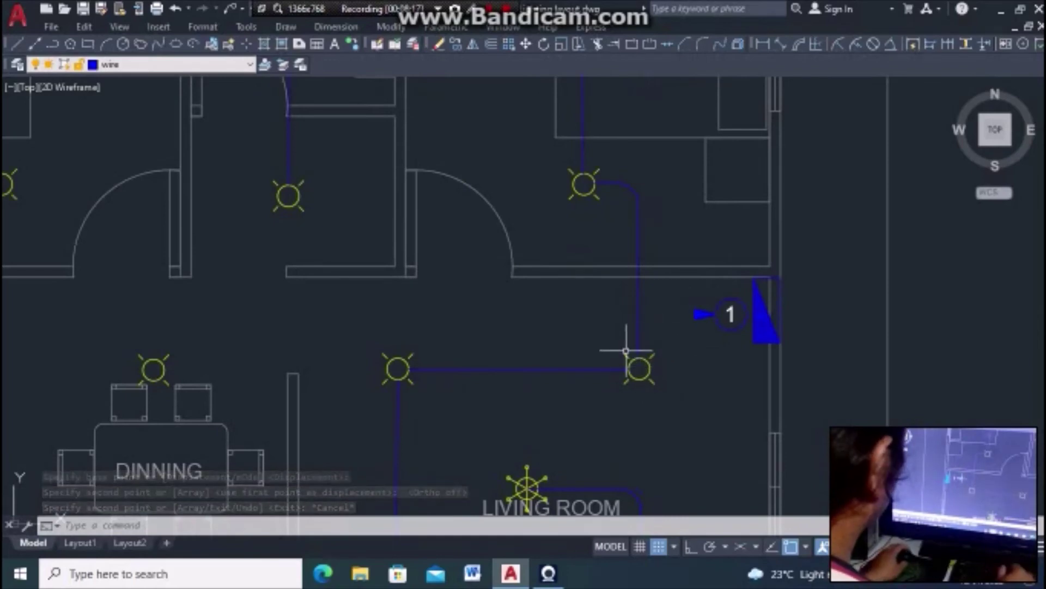
{"action": "scroll", "coordinate": [677, 358], "scroll_direction": "up", "scroll_amount": 2}
{"action": "type", "text": "A"}
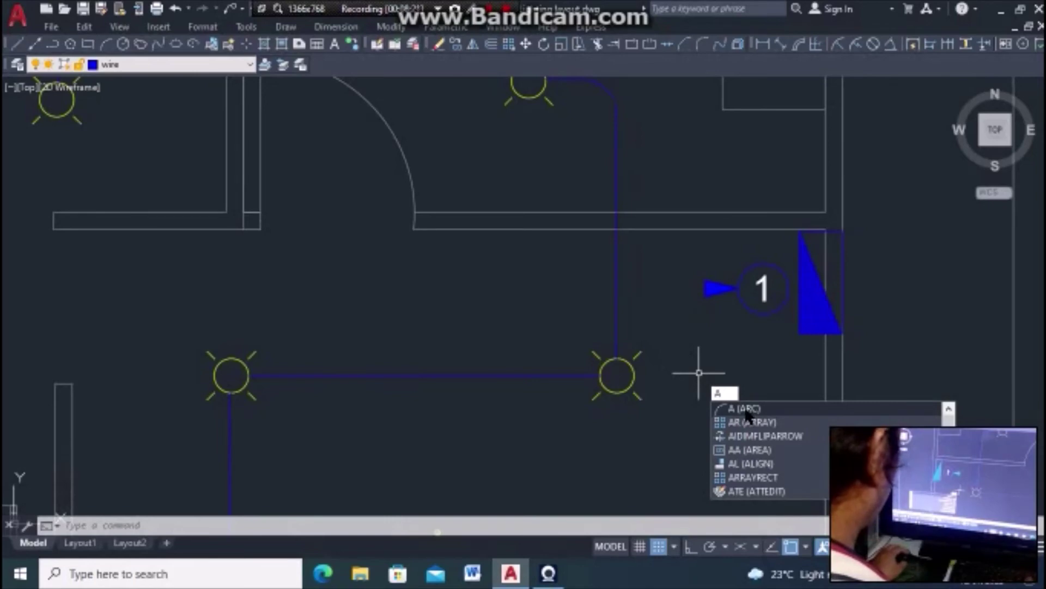
{"action": "left_click", "coordinate": [747, 410]}
{"action": "scroll", "coordinate": [615, 378], "scroll_direction": "up", "scroll_amount": 2}
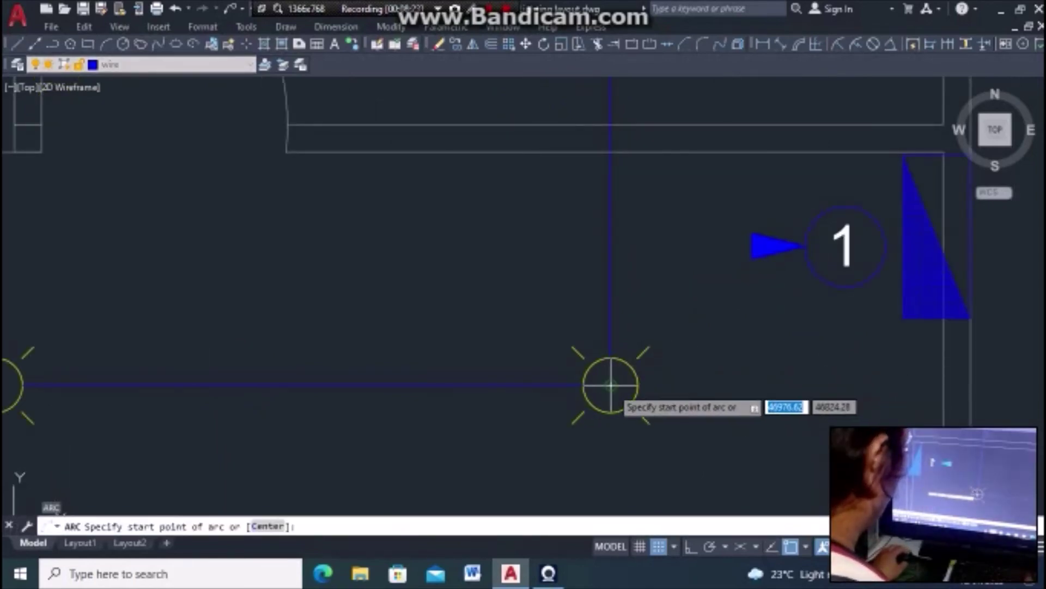
{"action": "left_click", "coordinate": [611, 385]}
{"action": "left_click", "coordinate": [653, 279]}
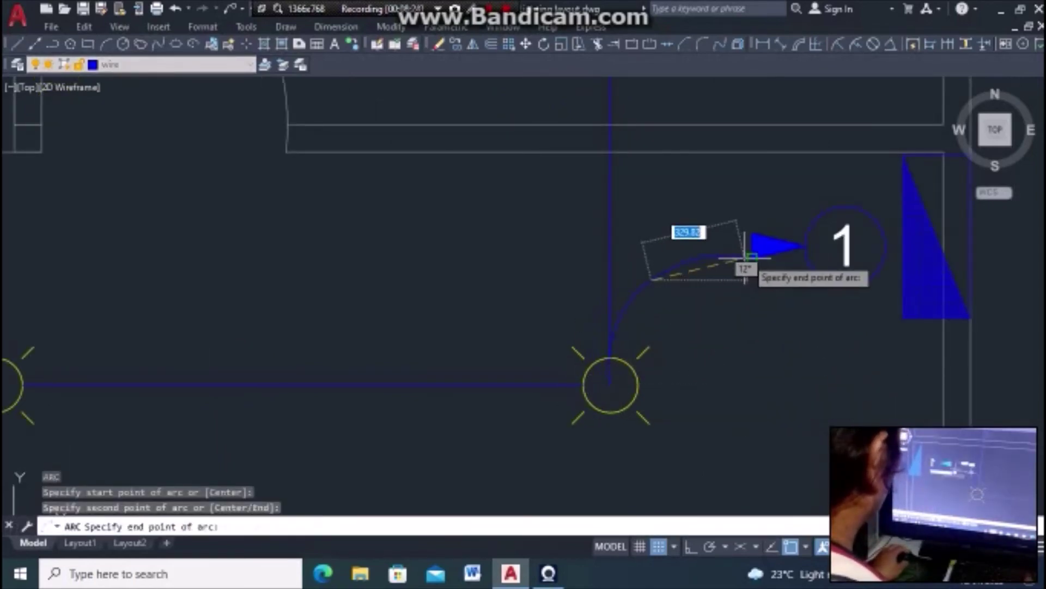
{"action": "left_click", "coordinate": [751, 254]}
{"action": "key", "text": "Escape"}
{"action": "type", "text": "TR"}
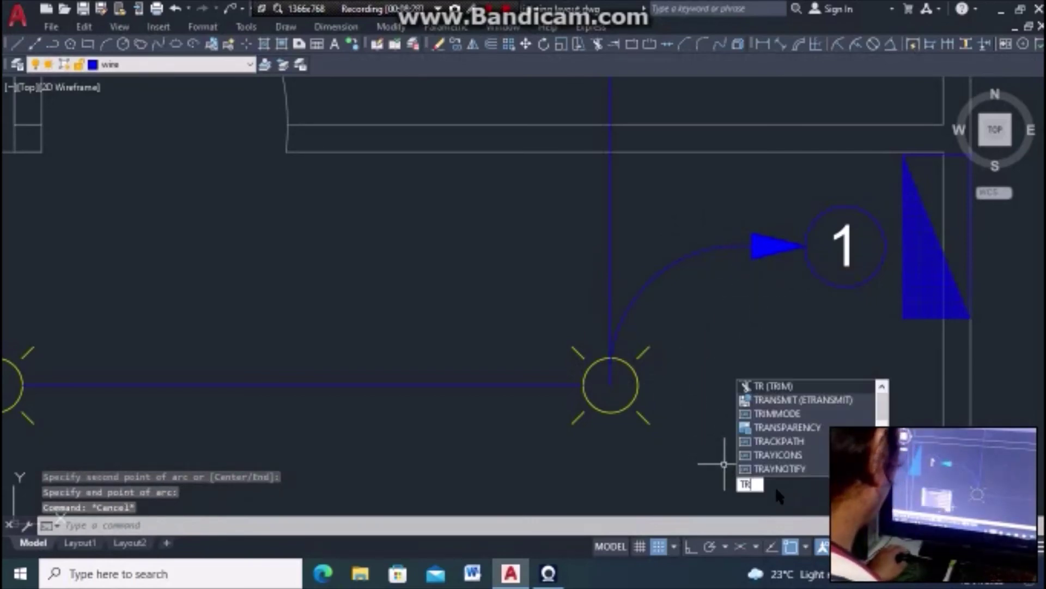
Trim away the arc segment inside the lamp circle, then zoom back out over the plan
{"action": "key", "text": "Return"}
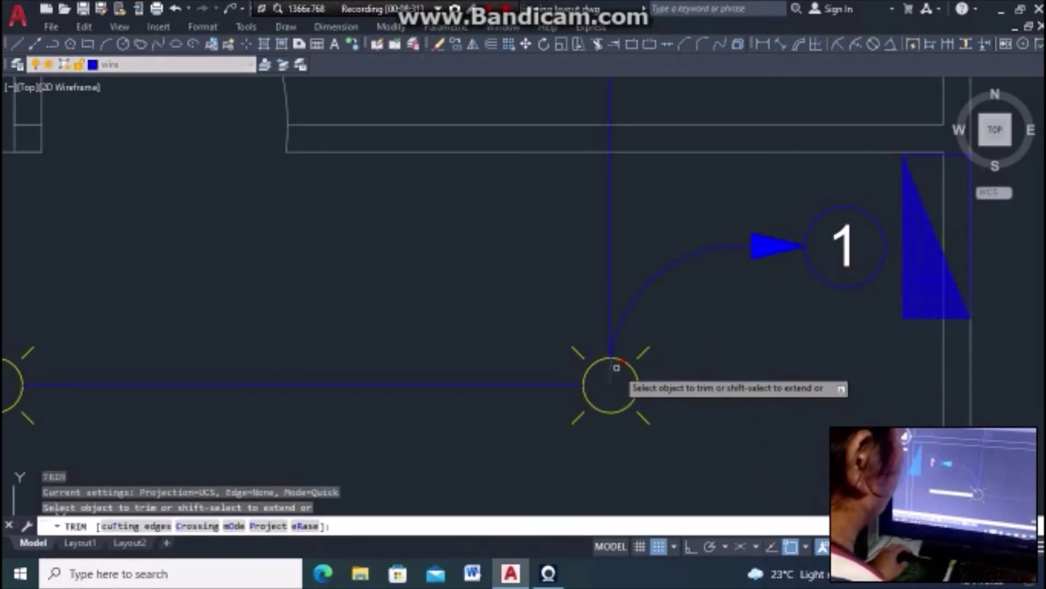
{"action": "scroll", "coordinate": [621, 359], "scroll_direction": "up", "scroll_amount": 3}
{"action": "left_click", "coordinate": [591, 368]}
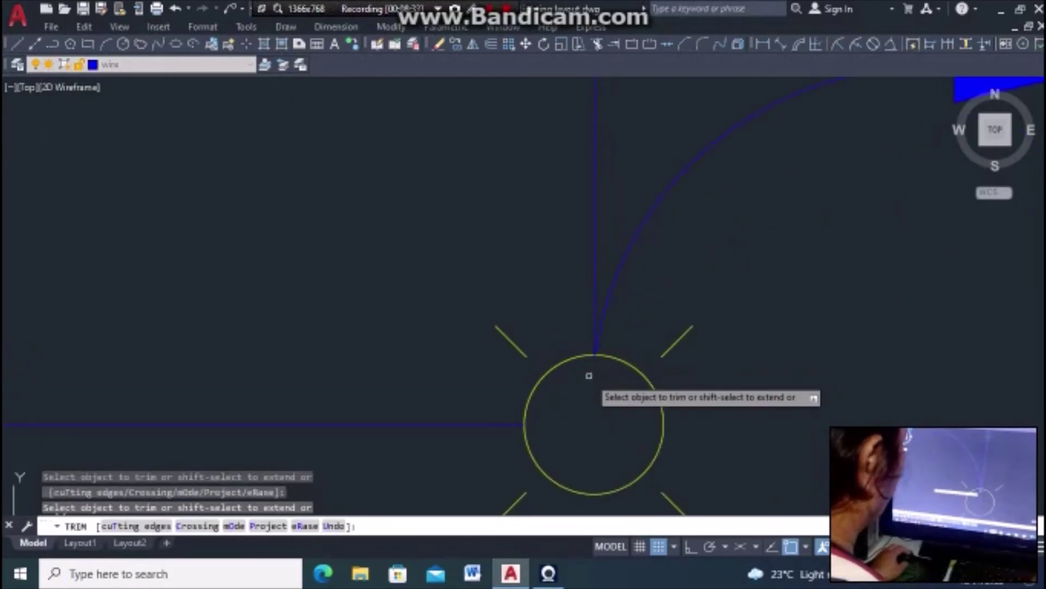
{"action": "scroll", "coordinate": [771, 320], "scroll_direction": "down", "scroll_amount": 2}
{"action": "key", "text": "Escape"}
{"action": "scroll", "coordinate": [806, 374], "scroll_direction": "down", "scroll_amount": 5}
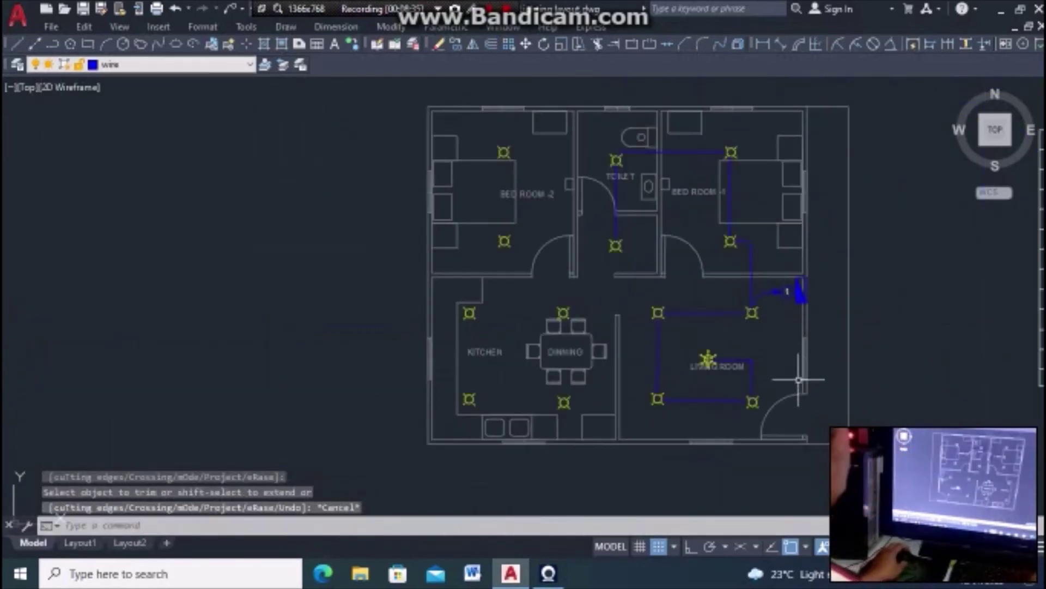
{"action": "scroll", "coordinate": [783, 368], "scroll_direction": "down", "scroll_amount": 1}
{"action": "scroll", "coordinate": [720, 349], "scroll_direction": "up", "scroll_amount": 4}
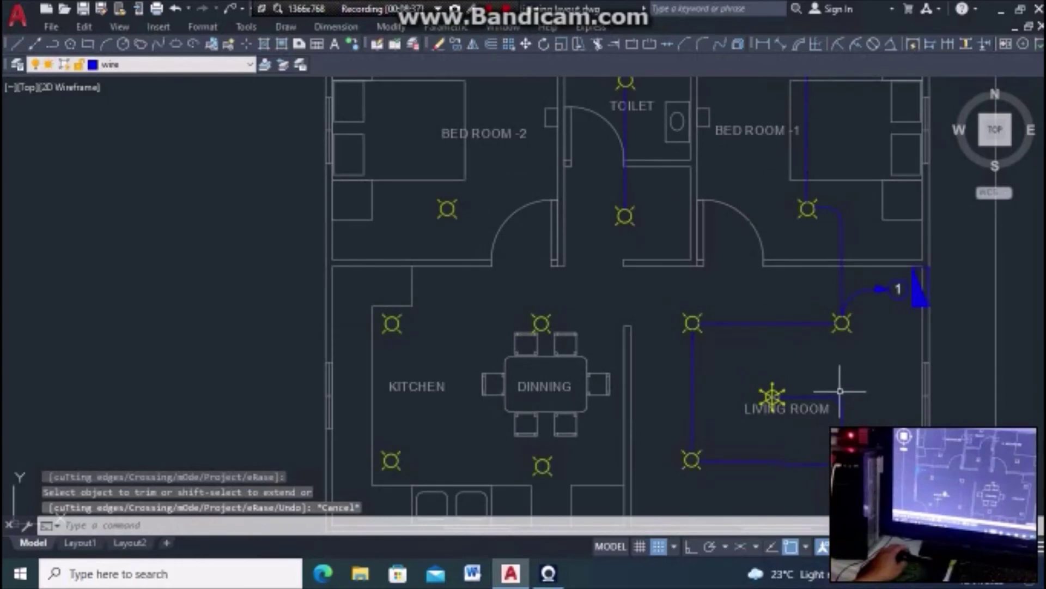
{"action": "scroll", "coordinate": [840, 391], "scroll_direction": "down", "scroll_amount": 3}
{"action": "scroll", "coordinate": [703, 322], "scroll_direction": "down", "scroll_amount": 2}
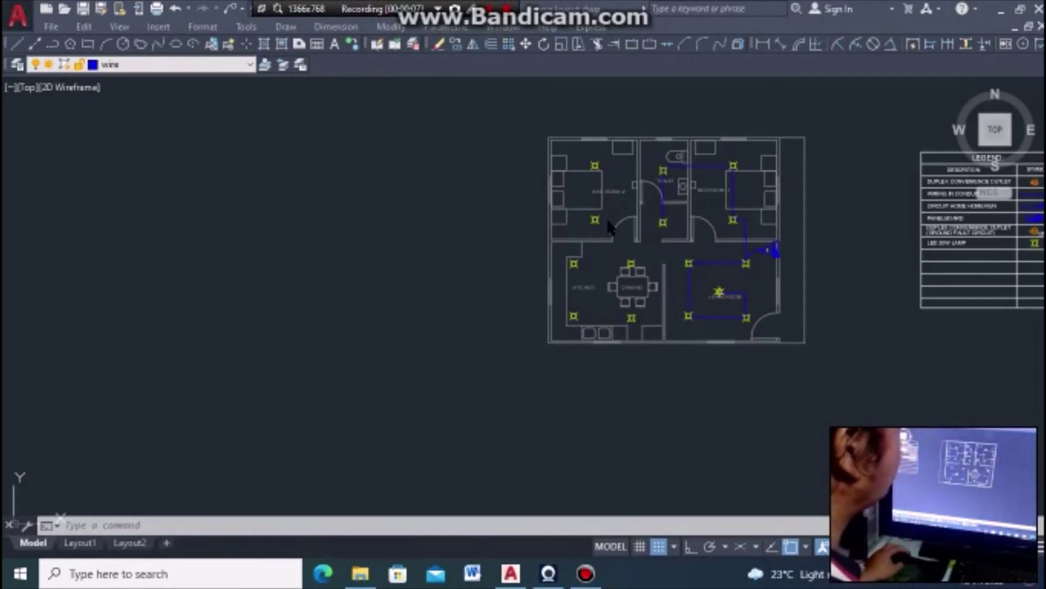
{"action": "scroll", "coordinate": [627, 210], "scroll_direction": "up", "scroll_amount": 2}
{"action": "scroll", "coordinate": [642, 175], "scroll_direction": "up", "scroll_amount": 3}
{"action": "scroll", "coordinate": [654, 168], "scroll_direction": "down", "scroll_amount": 4}
{"action": "scroll", "coordinate": [646, 169], "scroll_direction": "up", "scroll_amount": 2}
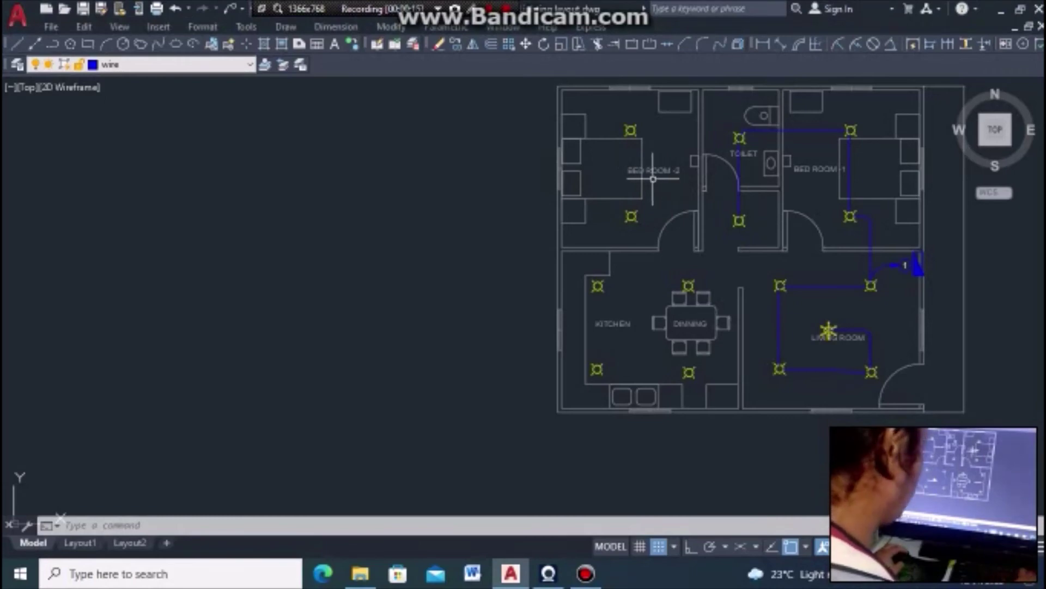
{"action": "type", "text": "L"}
Draw an ortho-vertical wire between BED ROOM-2's upper and lower fixtures
{"action": "key", "text": "Return"}
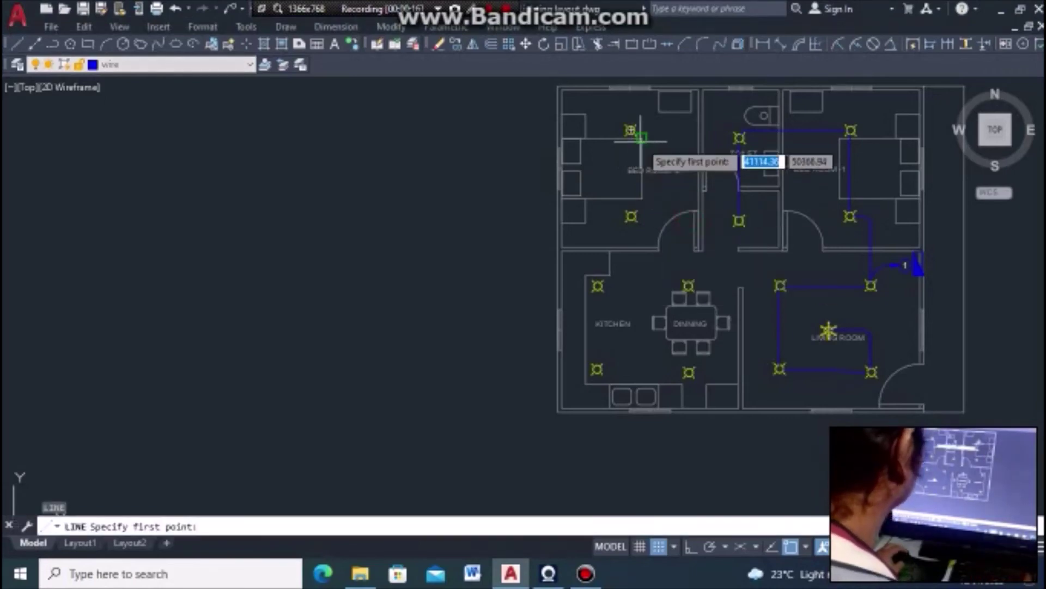
{"action": "scroll", "coordinate": [627, 131], "scroll_direction": "up", "scroll_amount": 3}
{"action": "left_click", "coordinate": [617, 113]}
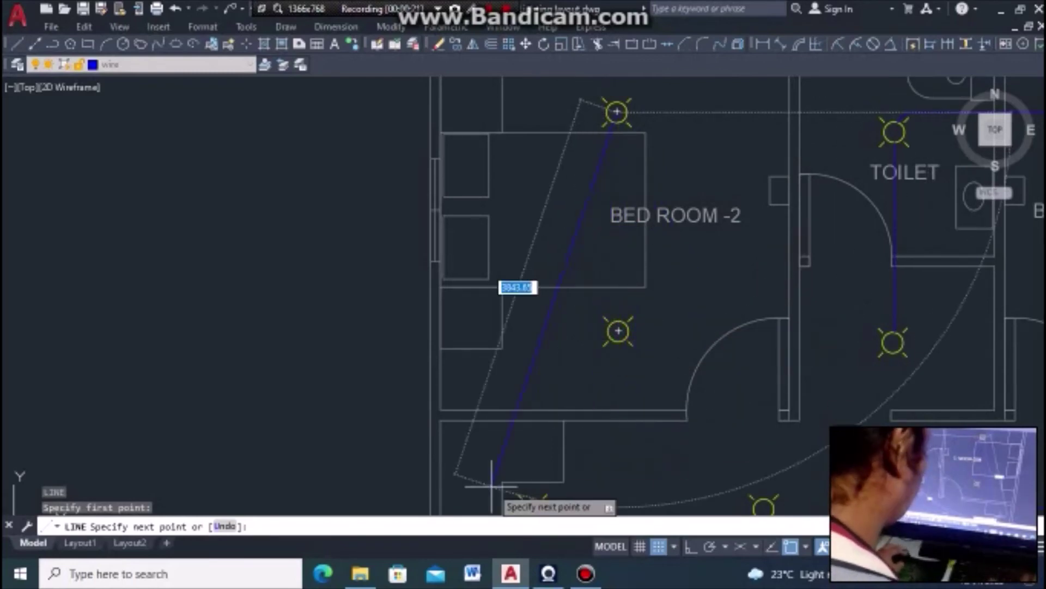
{"action": "key", "text": "F8"}
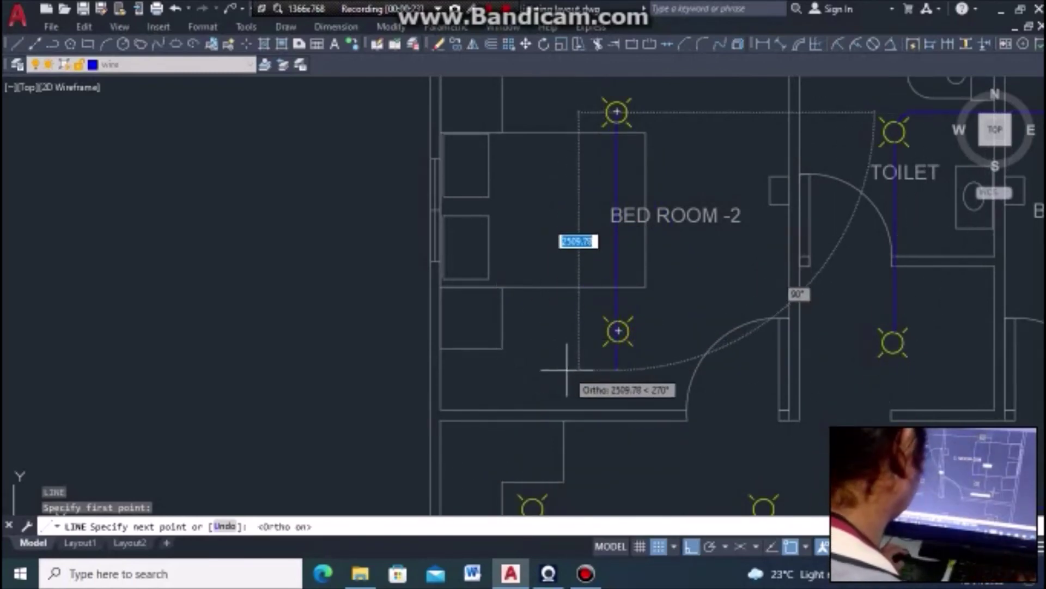
{"action": "left_click", "coordinate": [618, 331]}
{"action": "scroll", "coordinate": [638, 327], "scroll_direction": "down", "scroll_amount": 4}
{"action": "key", "text": "Escape"}
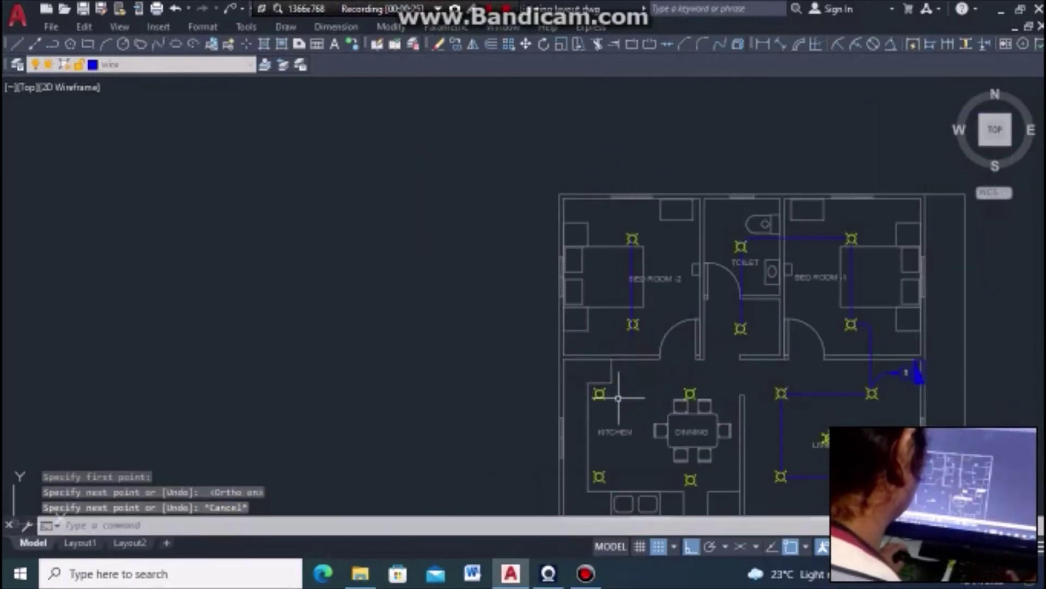
Begin a wire at the kitchen's upper-left fixture, then cancel it
{"action": "key", "text": "Return"}
{"action": "scroll", "coordinate": [611, 415], "scroll_direction": "down", "scroll_amount": 2}
{"action": "scroll", "coordinate": [612, 415], "scroll_direction": "up", "scroll_amount": 4}
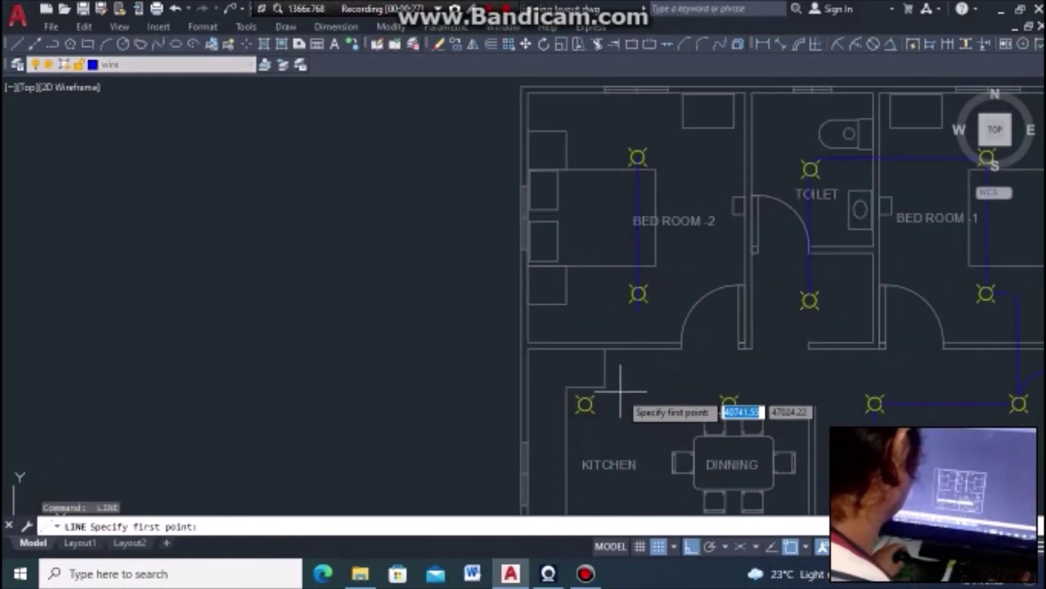
{"action": "left_click", "coordinate": [584, 405]}
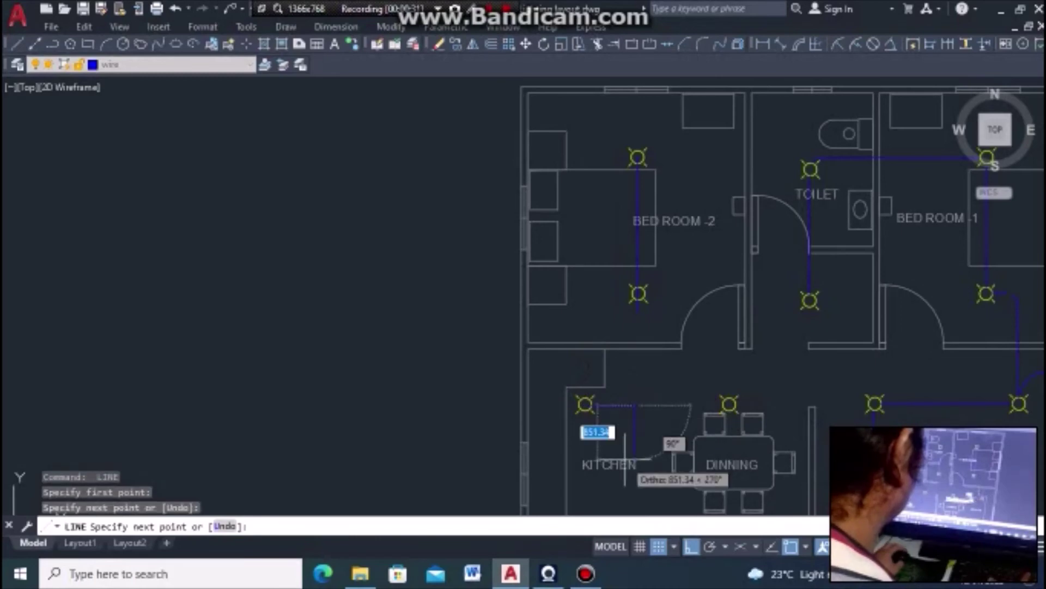
{"action": "key", "text": "Escape"}
{"action": "scroll", "coordinate": [600, 376], "scroll_direction": "down", "scroll_amount": 4}
Draw a vertical wire from the top kitchen fixture down to the lower kitchen fixture
{"action": "key", "text": "Return"}
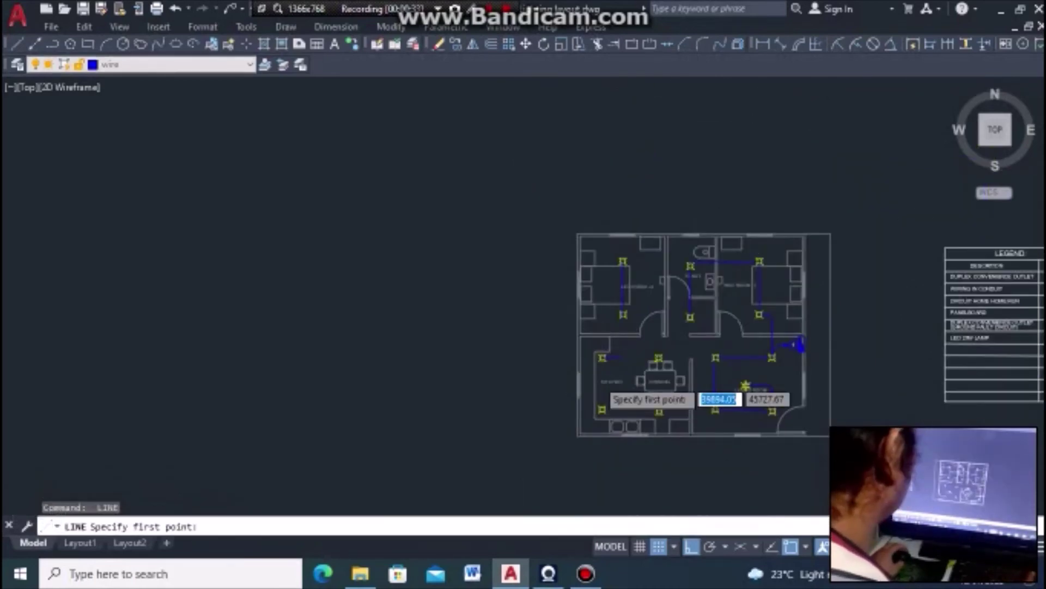
{"action": "scroll", "coordinate": [597, 379], "scroll_direction": "up", "scroll_amount": 4}
{"action": "left_click", "coordinate": [610, 327]}
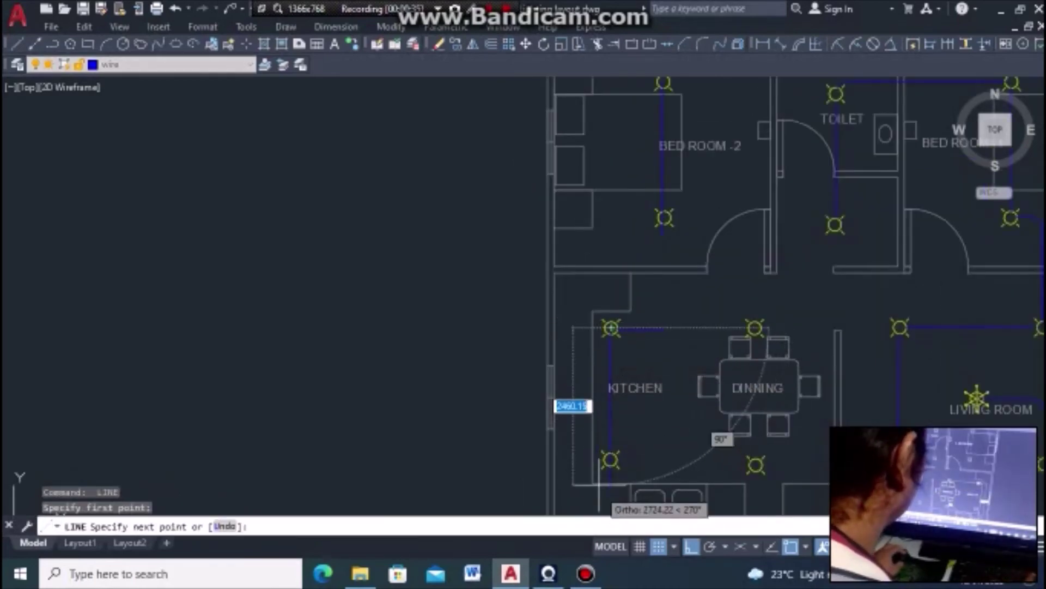
{"action": "scroll", "coordinate": [604, 462], "scroll_direction": "up", "scroll_amount": 4}
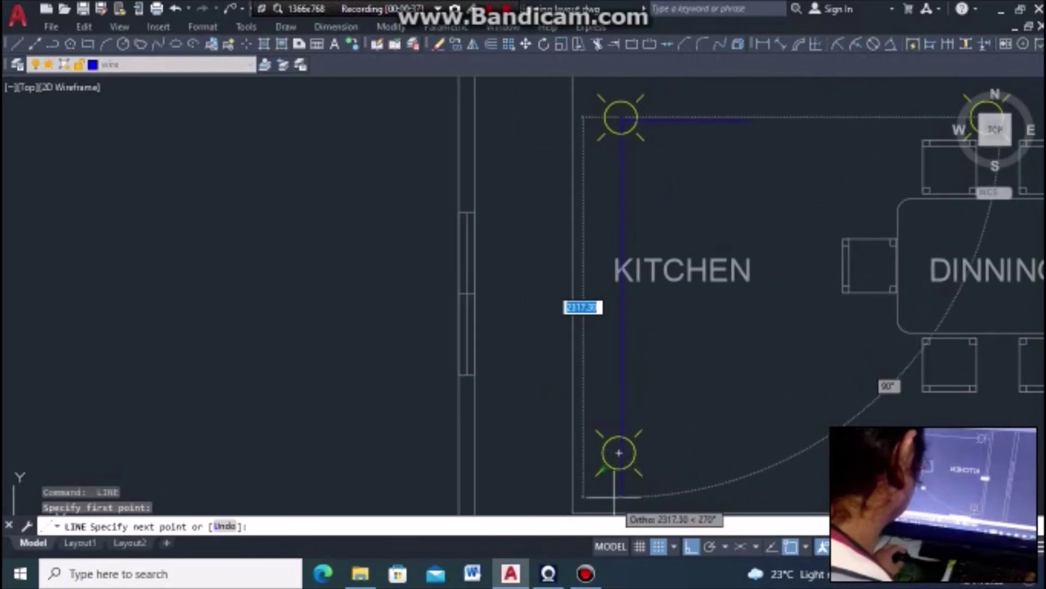
{"action": "left_click", "coordinate": [618, 451]}
{"action": "key", "text": "Return"}
{"action": "key", "text": "Return"}
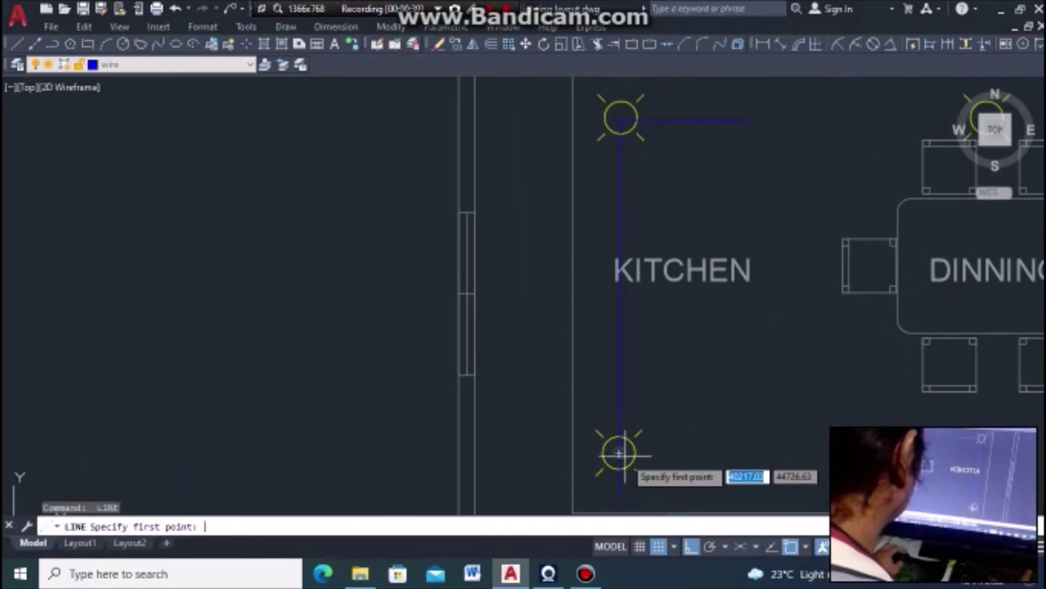
Run a horizontal wire from the lower kitchen fixture across to the lower dining fixture
{"action": "left_click", "coordinate": [619, 452]}
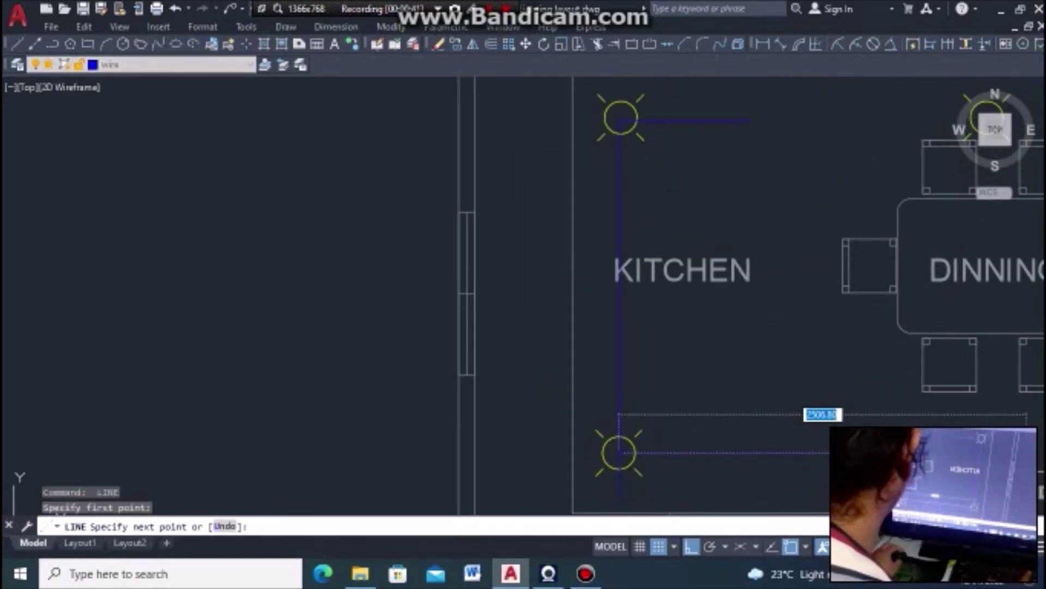
{"action": "left_click", "coordinate": [1027, 452]}
{"action": "key", "text": "Escape"}
{"action": "scroll", "coordinate": [643, 432], "scroll_direction": "down", "scroll_amount": 4}
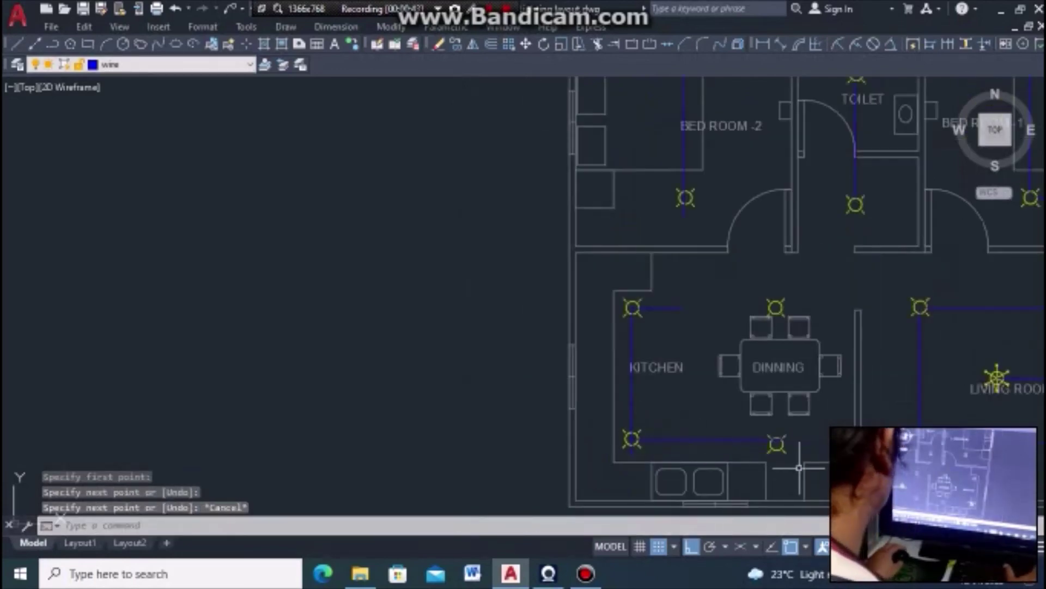
Draw a vertical wire from the lower dining fixture up to the top dining fixture
{"action": "key", "text": "Return"}
{"action": "scroll", "coordinate": [768, 452], "scroll_direction": "up", "scroll_amount": 4}
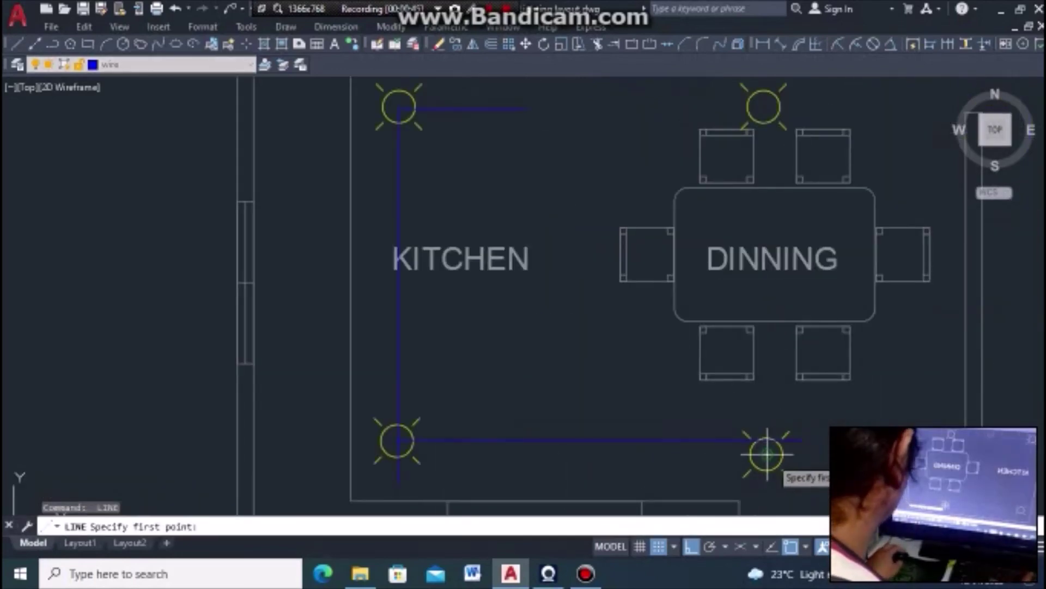
{"action": "left_click", "coordinate": [768, 453]}
{"action": "scroll", "coordinate": [757, 309], "scroll_direction": "down", "scroll_amount": 3}
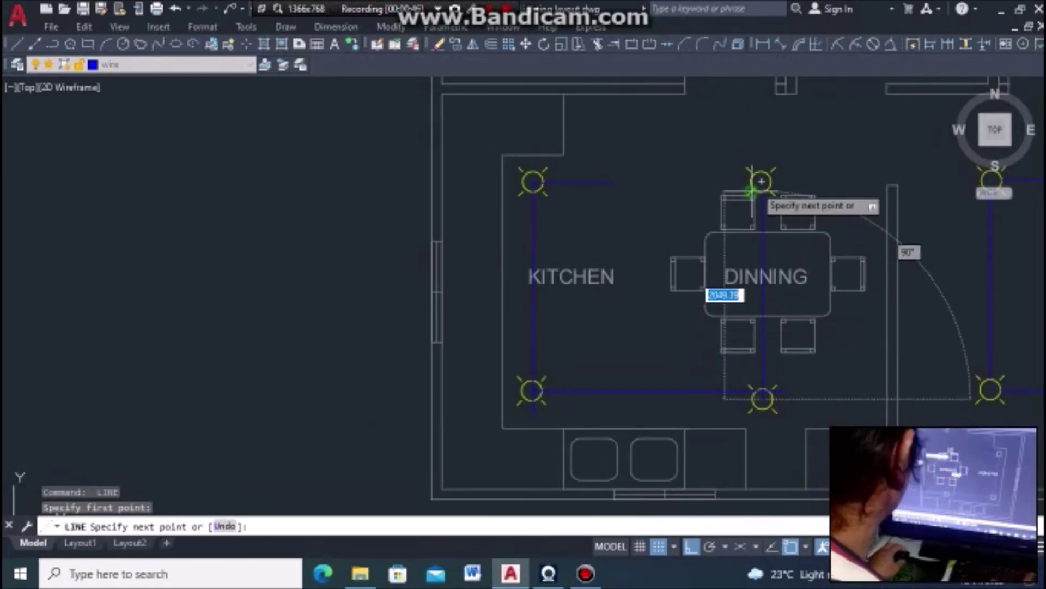
{"action": "left_click", "coordinate": [764, 148]}
{"action": "key", "text": "Return"}
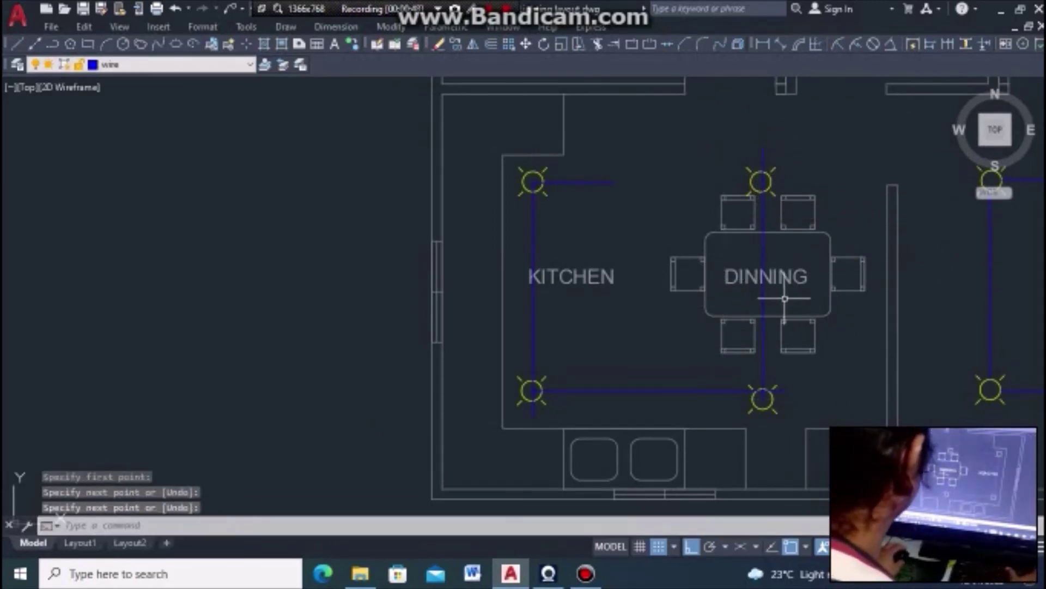
{"action": "scroll", "coordinate": [767, 245], "scroll_direction": "down", "scroll_amount": 5}
{"action": "scroll", "coordinate": [761, 288], "scroll_direction": "up", "scroll_amount": 4}
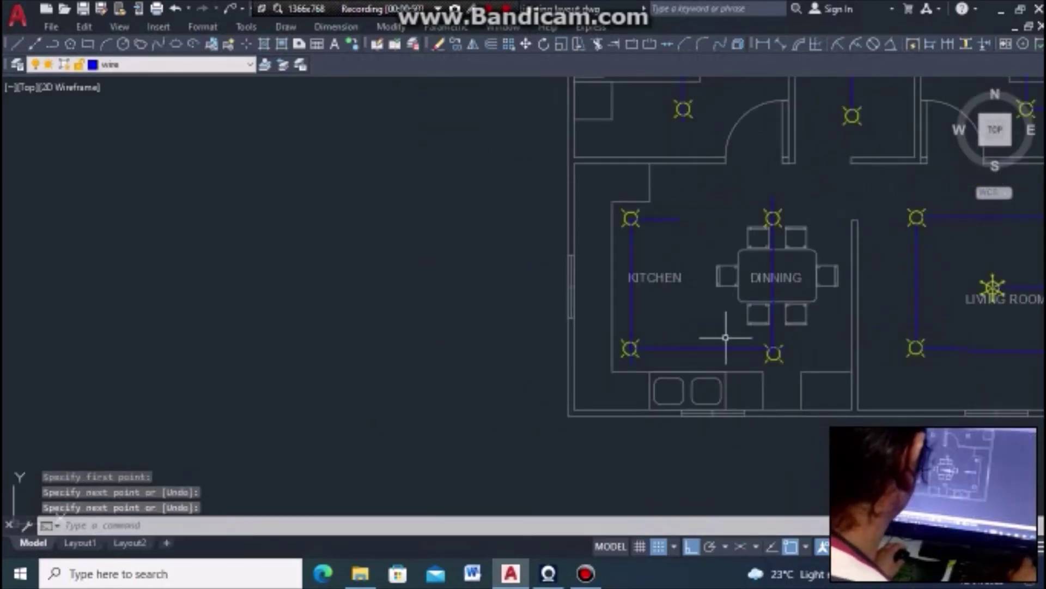
{"action": "scroll", "coordinate": [783, 219], "scroll_direction": "up", "scroll_amount": 3}
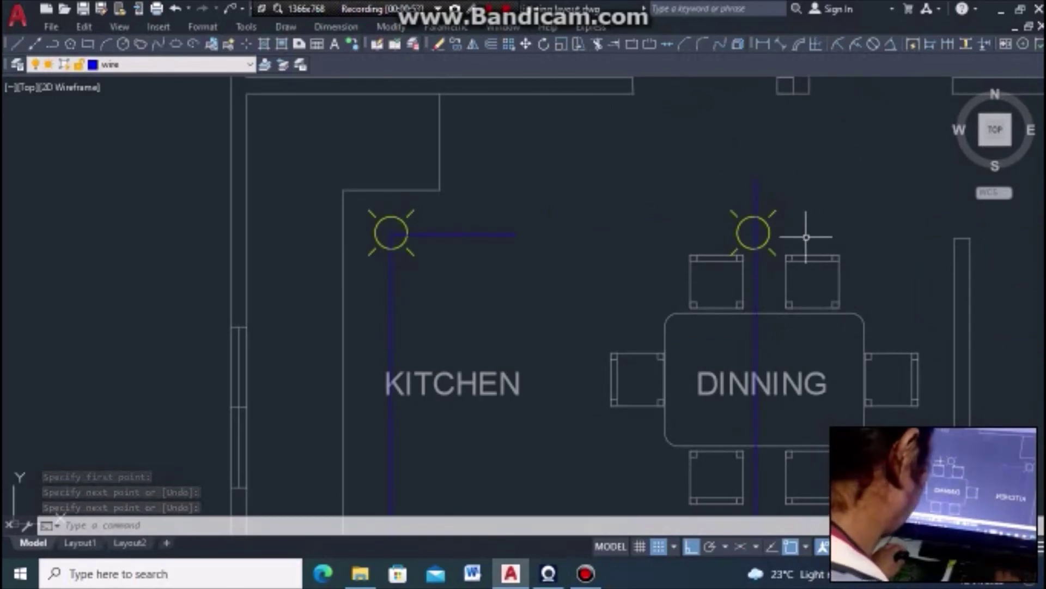
Move the top dining fixture from its centre so it sits centred on the wire
{"action": "type", "text": "M"}
{"action": "key", "text": "Return"}
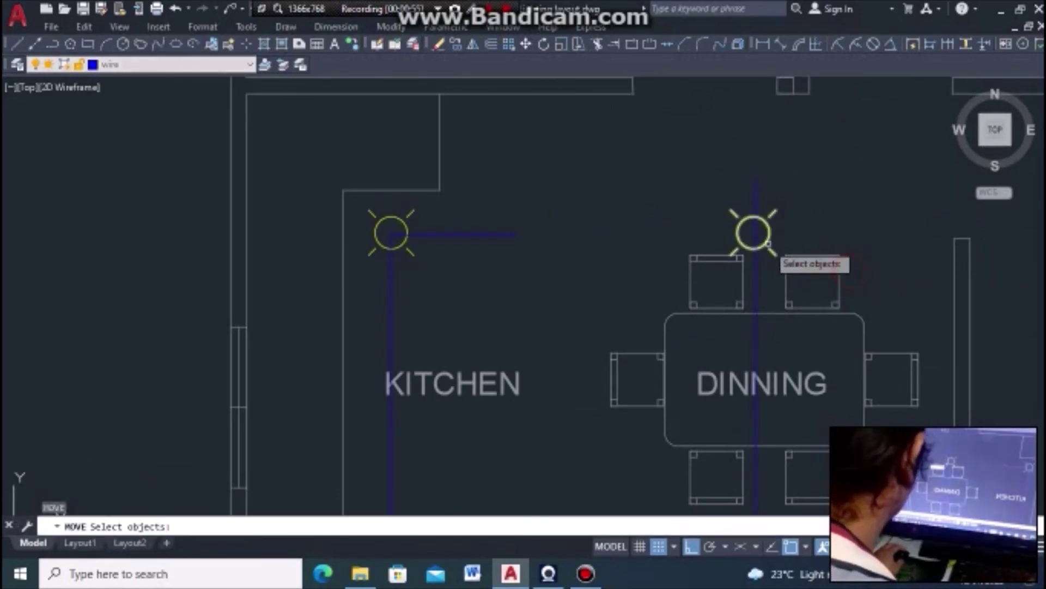
{"action": "scroll", "coordinate": [753, 231], "scroll_direction": "up", "scroll_amount": 3}
{"action": "left_click", "coordinate": [720, 229]}
{"action": "key", "text": "Return"}
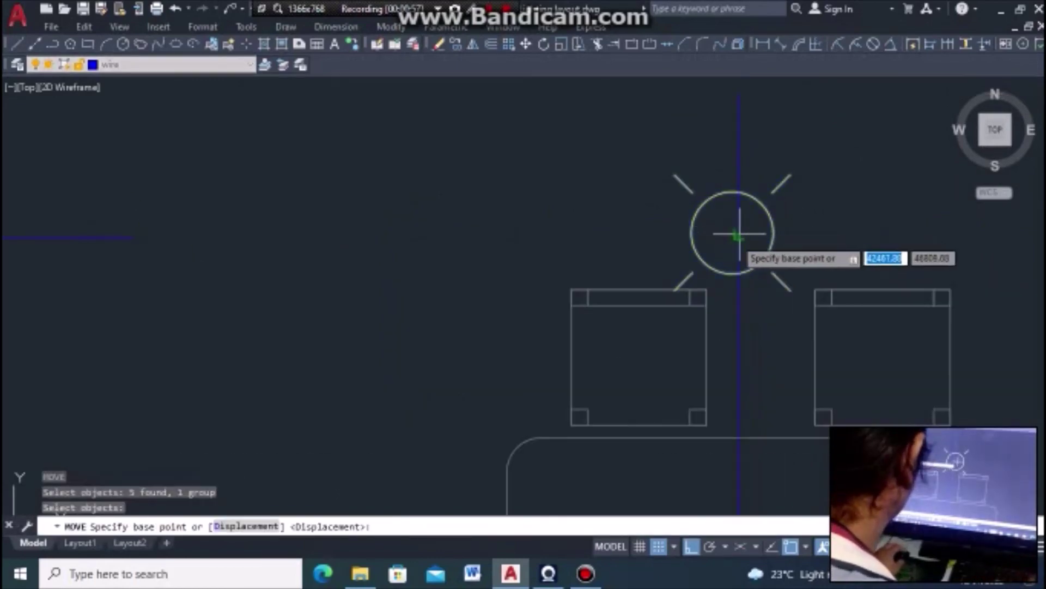
{"action": "scroll", "coordinate": [730, 232], "scroll_direction": "down", "scroll_amount": 3}
{"action": "left_click", "coordinate": [730, 234]}
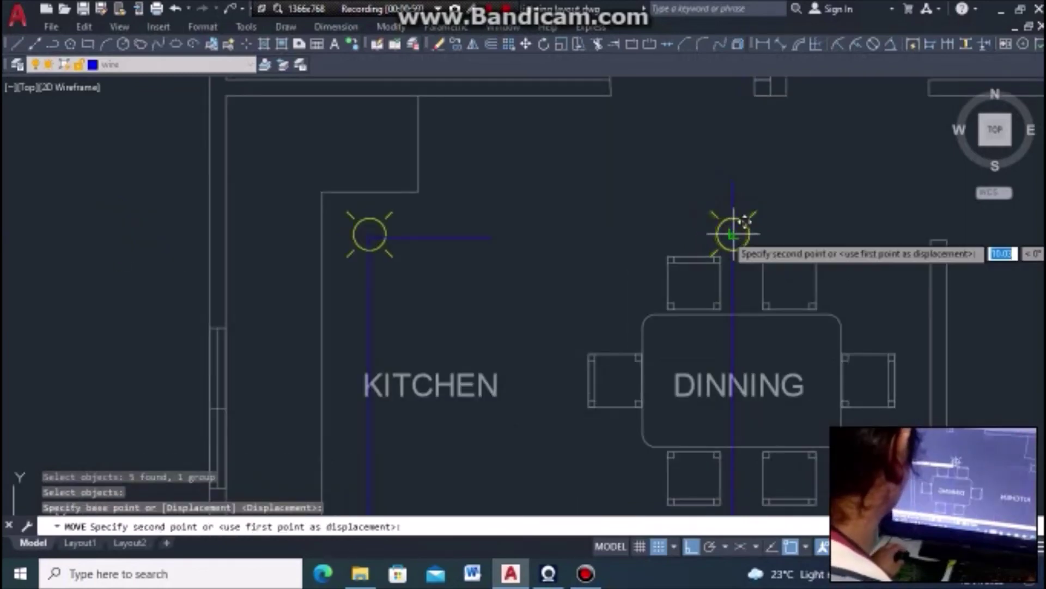
{"action": "left_click", "coordinate": [745, 220]}
{"action": "scroll", "coordinate": [746, 221], "scroll_direction": "down", "scroll_amount": 2}
{"action": "scroll", "coordinate": [794, 413], "scroll_direction": "down", "scroll_amount": 2}
{"action": "scroll", "coordinate": [785, 366], "scroll_direction": "up", "scroll_amount": 3}
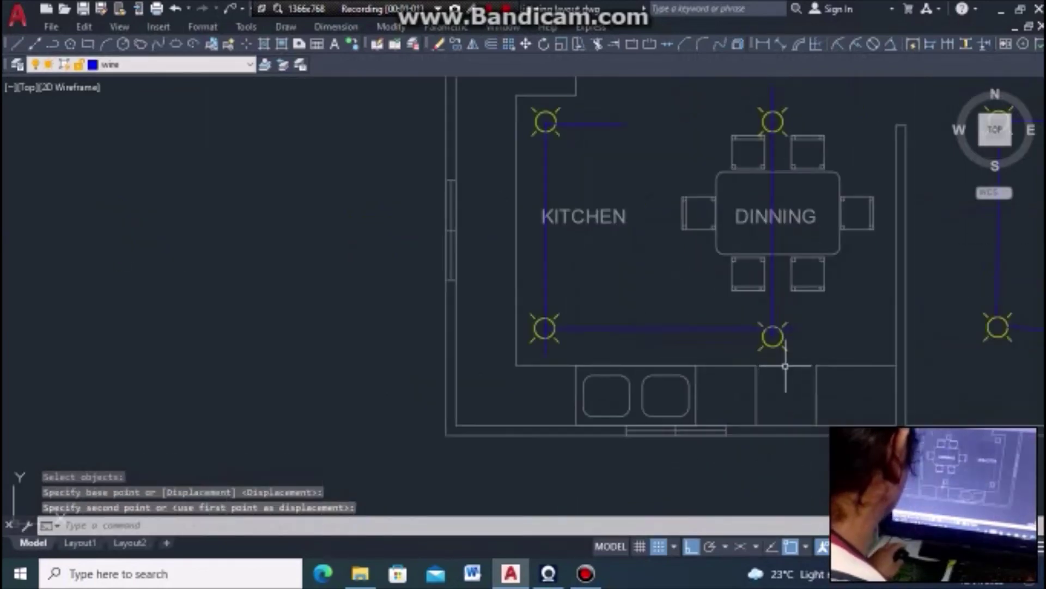
Move the lower dining fixture from its centre onto the wire corner
{"action": "type", "text": "m"}
{"action": "key", "text": "Return"}
{"action": "left_click", "coordinate": [780, 344]}
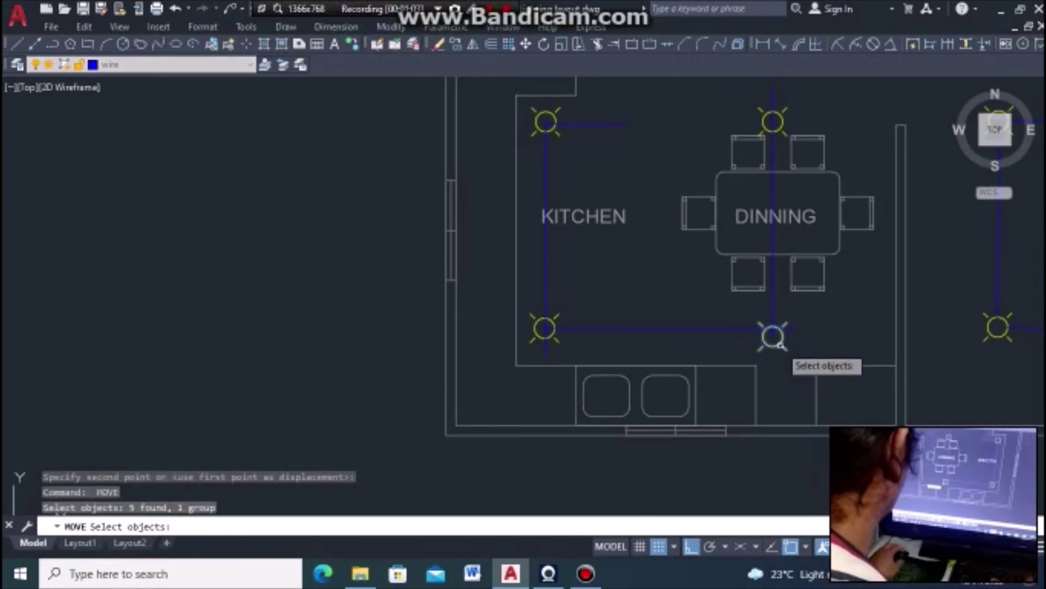
{"action": "key", "text": "Return"}
{"action": "scroll", "coordinate": [770, 335], "scroll_direction": "up", "scroll_amount": 3}
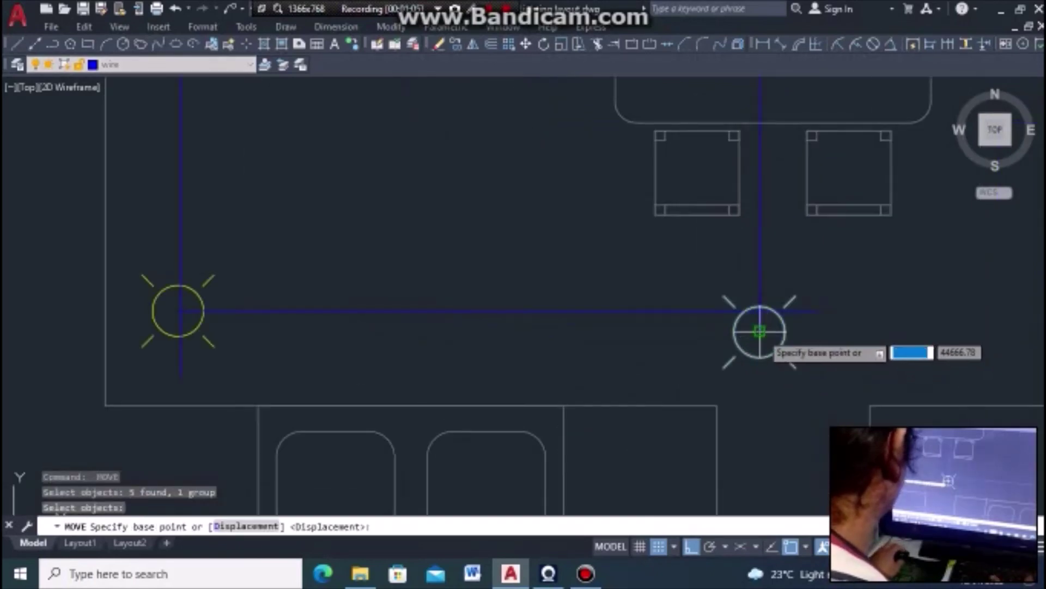
{"action": "left_click", "coordinate": [760, 321]}
{"action": "left_click", "coordinate": [766, 306]}
{"action": "scroll", "coordinate": [877, 336], "scroll_direction": "down", "scroll_amount": 3}
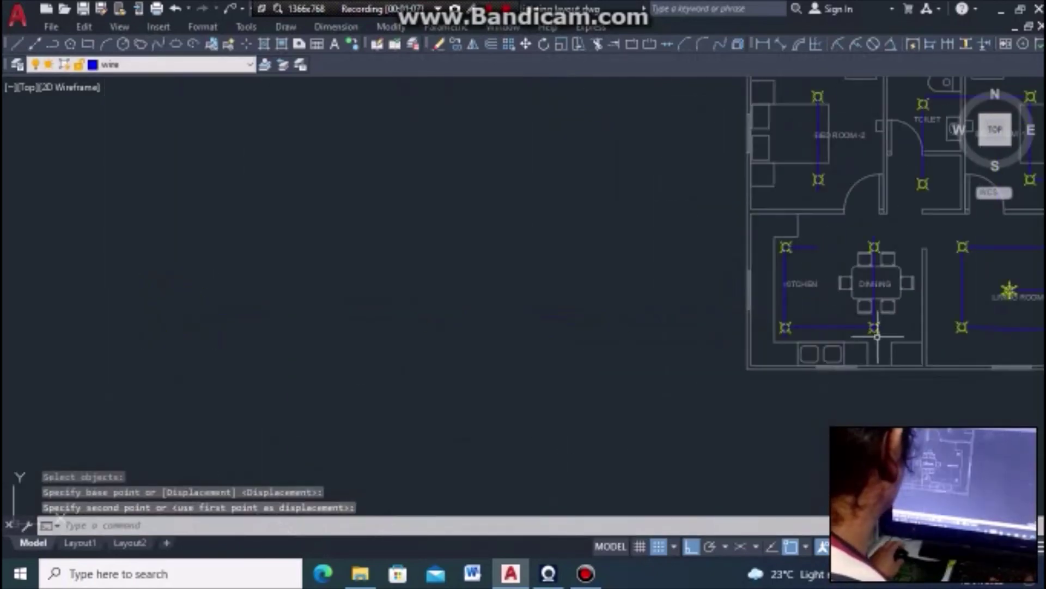
{"action": "scroll", "coordinate": [812, 268], "scroll_direction": "up", "scroll_amount": 4}
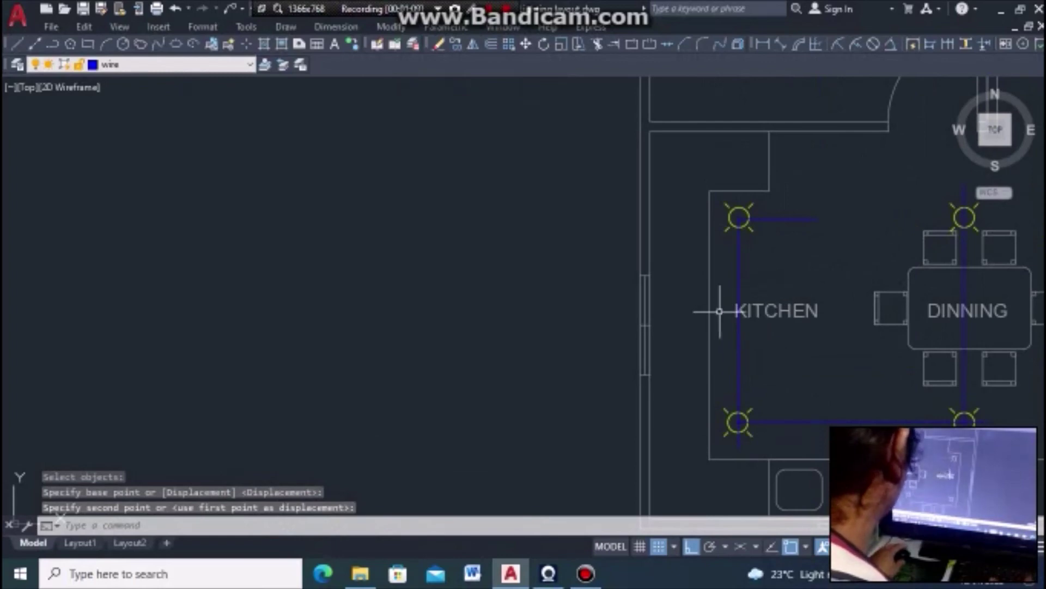
{"action": "scroll", "coordinate": [720, 312], "scroll_direction": "down", "scroll_amount": 4}
{"action": "scroll", "coordinate": [749, 205], "scroll_direction": "up", "scroll_amount": 4}
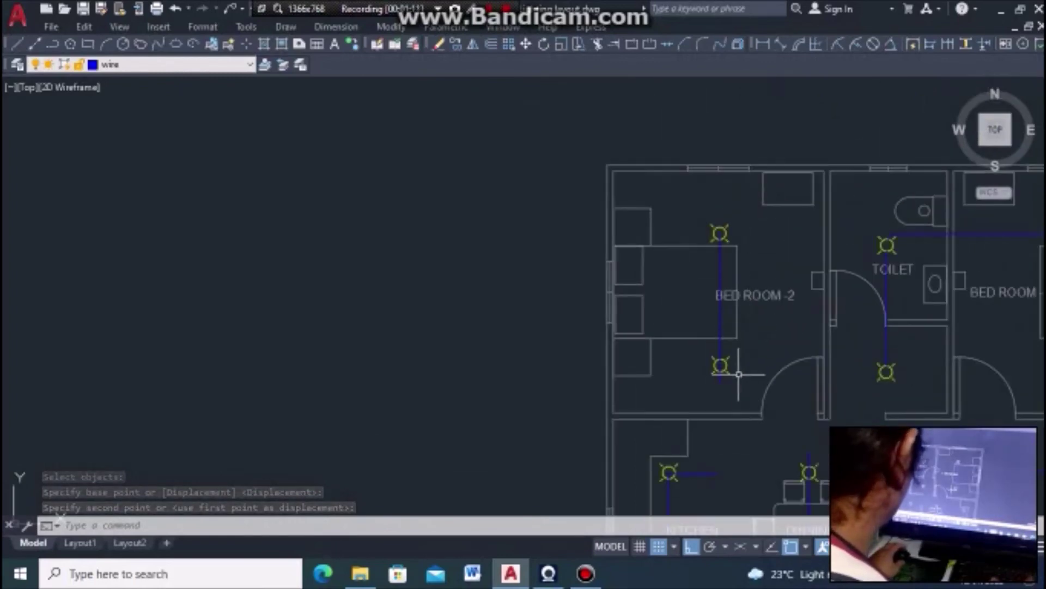
{"action": "scroll", "coordinate": [739, 374], "scroll_direction": "up", "scroll_amount": 3}
Select the Bed Room 2 fixture and start moving it from its centre, then cancel
{"action": "left_click", "coordinate": [684, 341]}
{"action": "left_click", "coordinate": [724, 374]}
{"action": "type", "text": "m"}
{"action": "key", "text": "Return"}
{"action": "scroll", "coordinate": [709, 366], "scroll_direction": "up", "scroll_amount": 3}
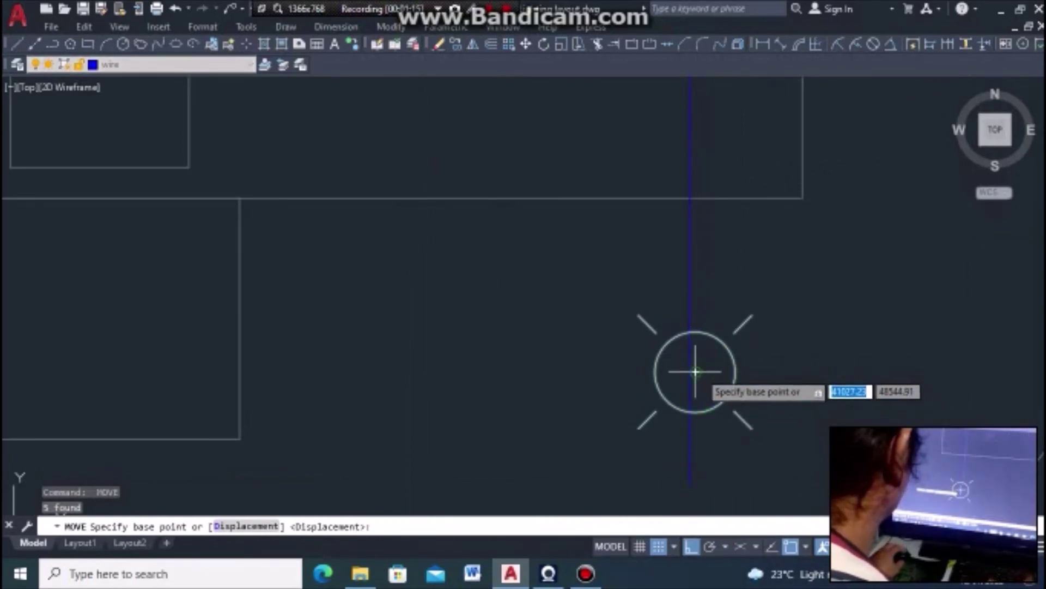
{"action": "left_click", "coordinate": [696, 372]}
{"action": "scroll", "coordinate": [694, 327], "scroll_direction": "down", "scroll_amount": 3}
{"action": "scroll", "coordinate": [715, 155], "scroll_direction": "up", "scroll_amount": 3}
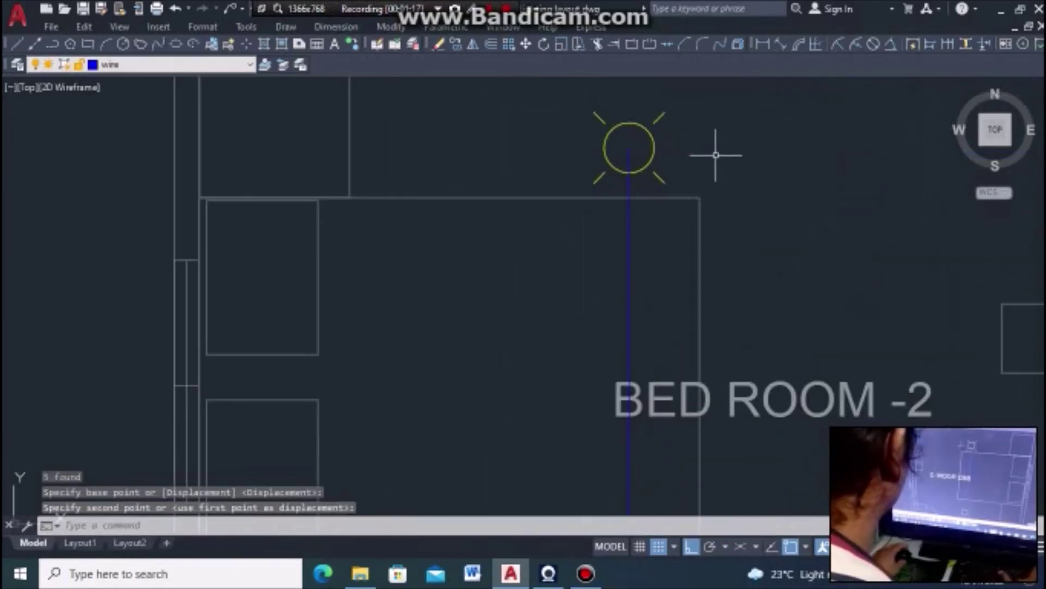
{"action": "key", "text": "Escape"}
{"action": "scroll", "coordinate": [694, 188], "scroll_direction": "down", "scroll_amount": 5}
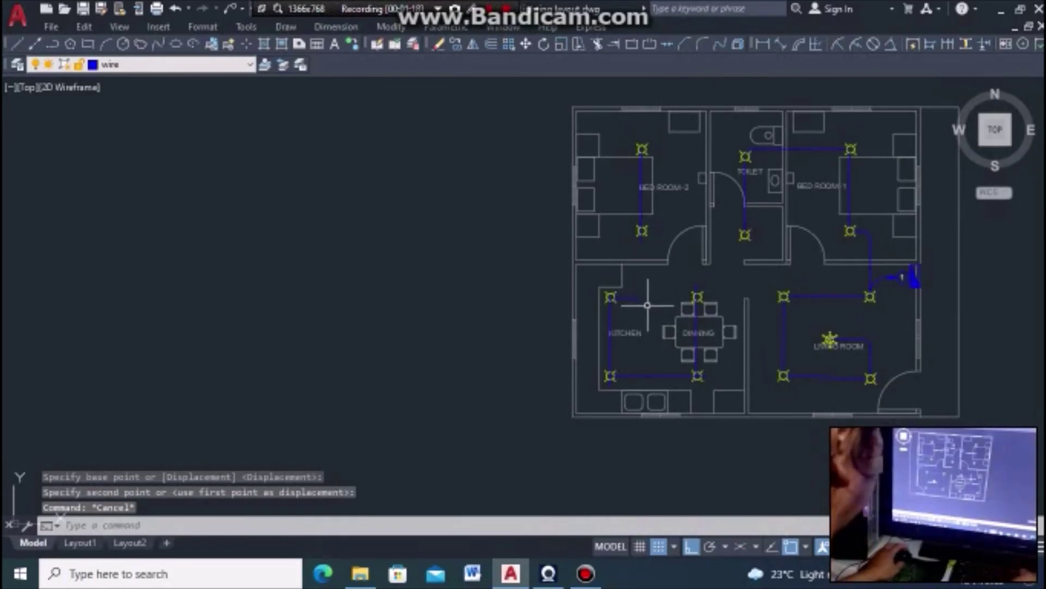
{"action": "scroll", "coordinate": [613, 305], "scroll_direction": "down", "scroll_amount": 2}
{"action": "scroll", "coordinate": [633, 333], "scroll_direction": "up", "scroll_amount": 2}
{"action": "scroll", "coordinate": [627, 330], "scroll_direction": "up", "scroll_amount": 2}
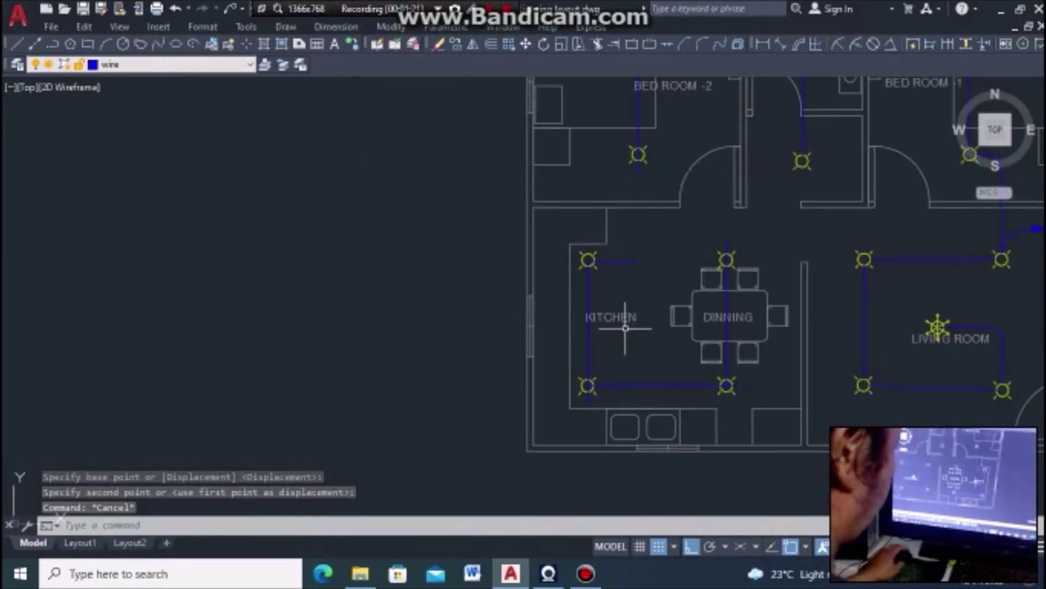
{"action": "type", "text": "f"}
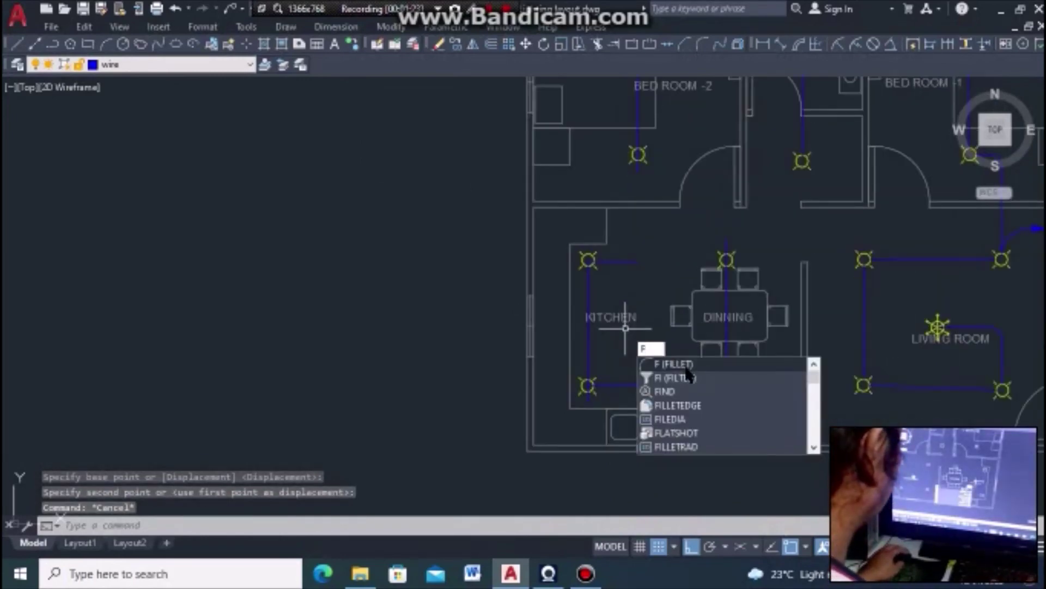
{"action": "key", "text": "Return"}
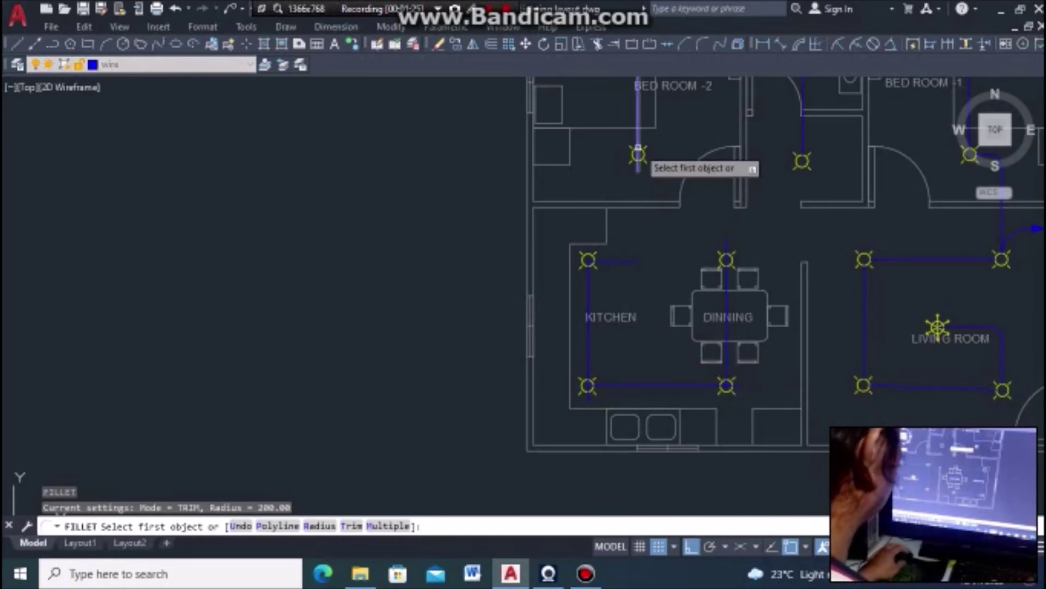
{"action": "left_click", "coordinate": [638, 154]}
{"action": "left_click", "coordinate": [625, 264]}
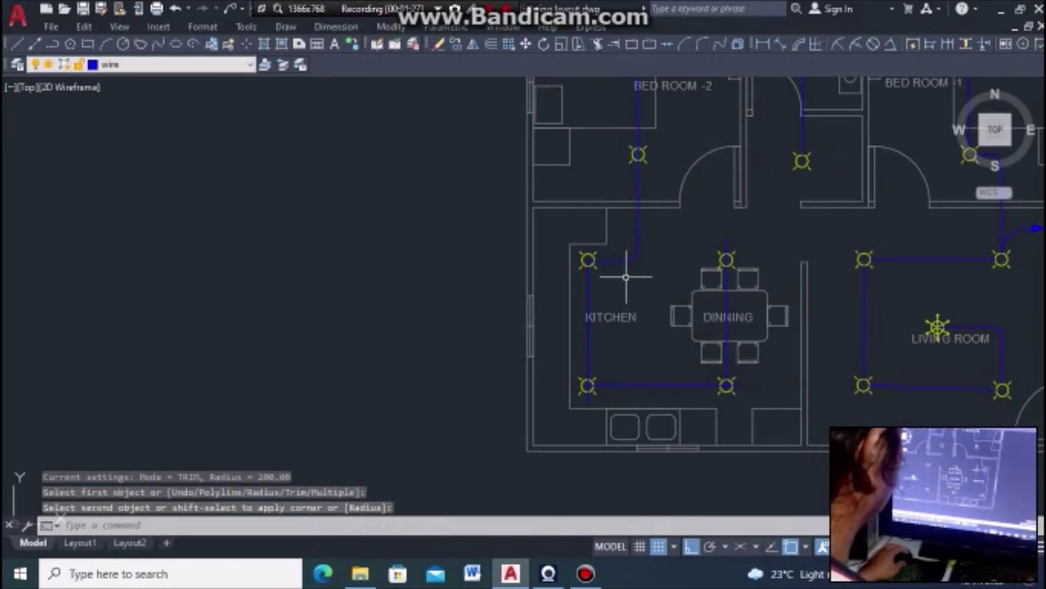
{"action": "scroll", "coordinate": [626, 277], "scroll_direction": "down", "scroll_amount": 5}
{"action": "scroll", "coordinate": [638, 277], "scroll_direction": "down", "scroll_amount": 2}
{"action": "scroll", "coordinate": [649, 276], "scroll_direction": "up", "scroll_amount": 4}
{"action": "scroll", "coordinate": [665, 300], "scroll_direction": "down", "scroll_amount": 4}
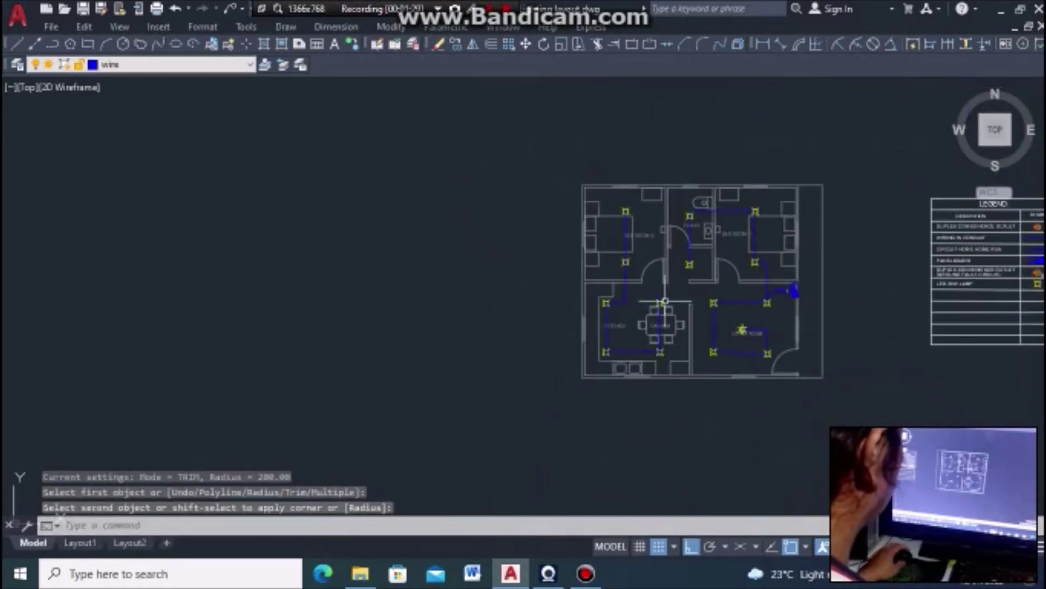
{"action": "scroll", "coordinate": [665, 300], "scroll_direction": "up", "scroll_amount": 4}
{"action": "key", "text": "Escape"}
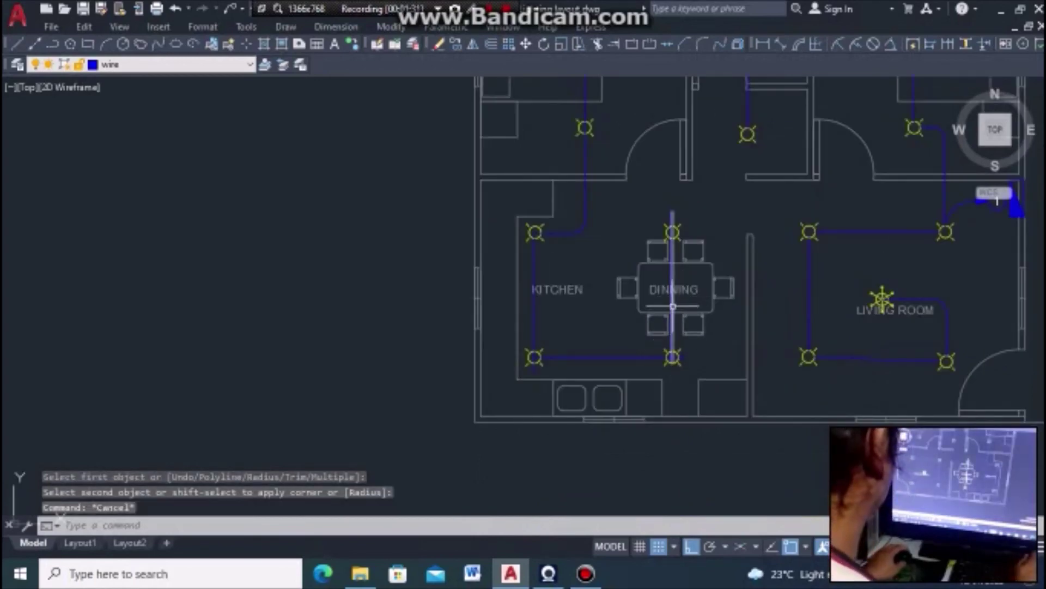
{"action": "scroll", "coordinate": [709, 301], "scroll_direction": "down", "scroll_amount": 2}
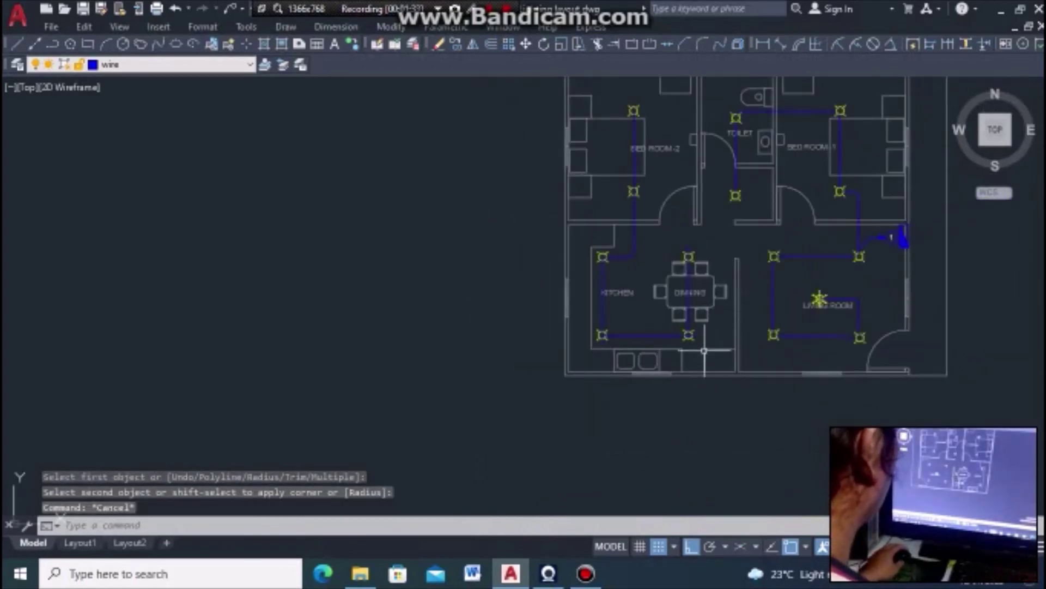
Start TRIM and cut the wire piece at the dining fixture
{"action": "type", "text": "TR"}
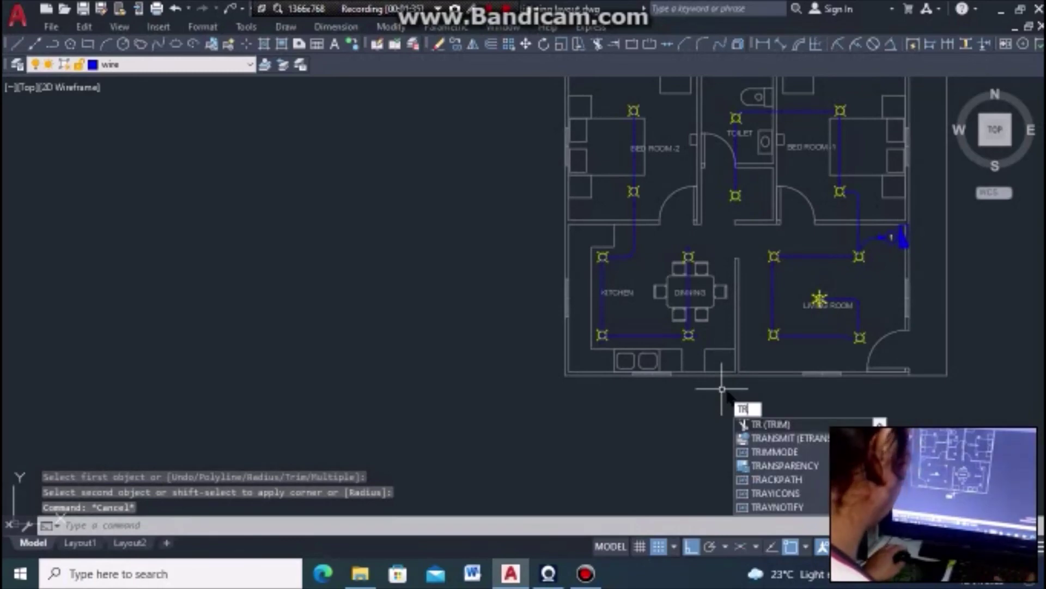
{"action": "left_click", "coordinate": [773, 424]}
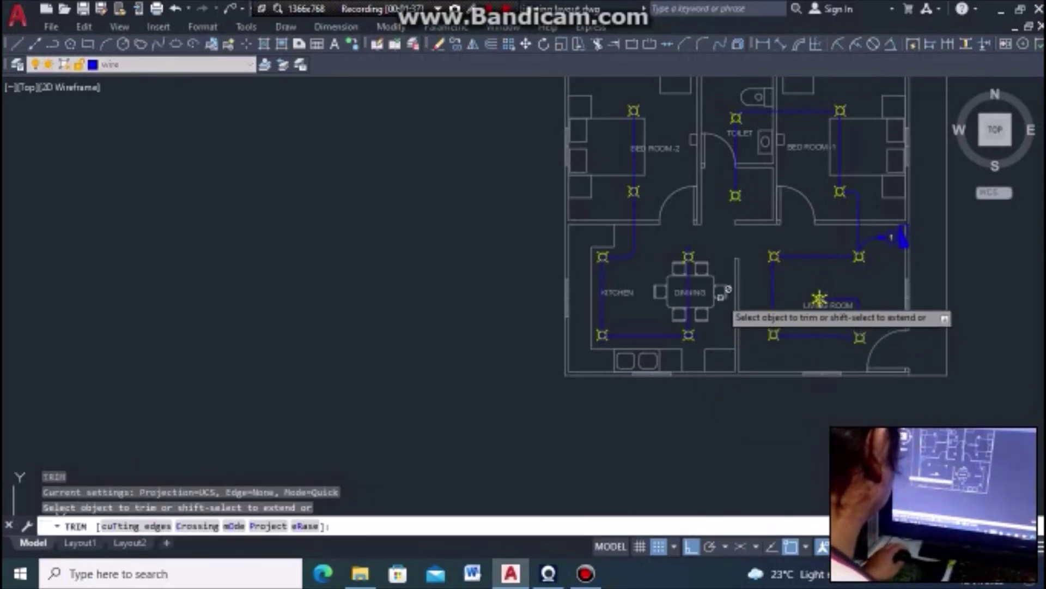
{"action": "scroll", "coordinate": [720, 297], "scroll_direction": "up", "scroll_amount": 2}
{"action": "scroll", "coordinate": [673, 251], "scroll_direction": "up", "scroll_amount": 3}
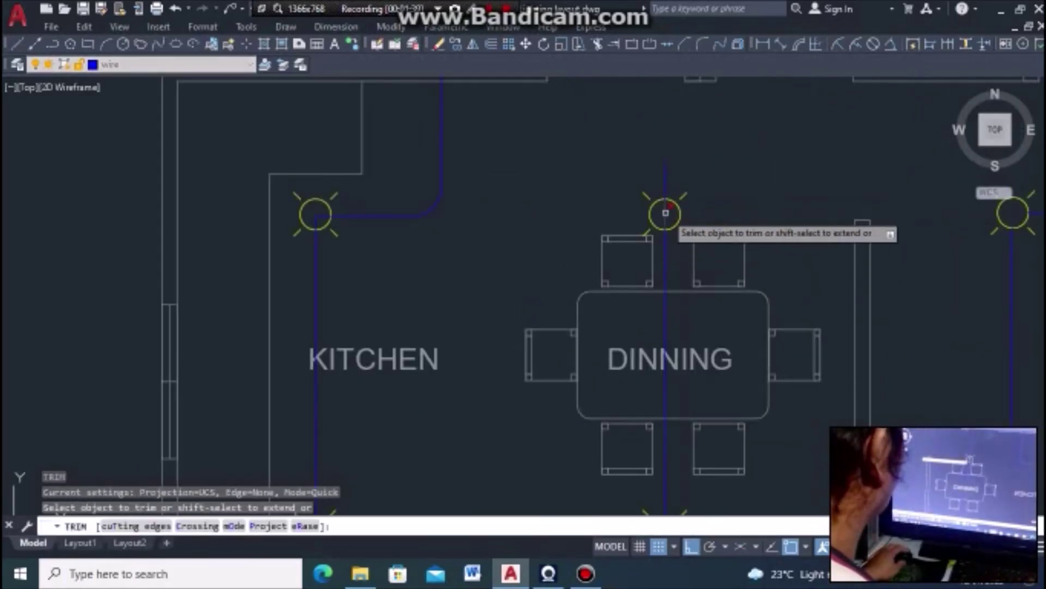
{"action": "left_click", "coordinate": [665, 211]}
{"action": "scroll", "coordinate": [692, 199], "scroll_direction": "down", "scroll_amount": 1}
{"action": "scroll", "coordinate": [683, 188], "scroll_direction": "down", "scroll_amount": 2}
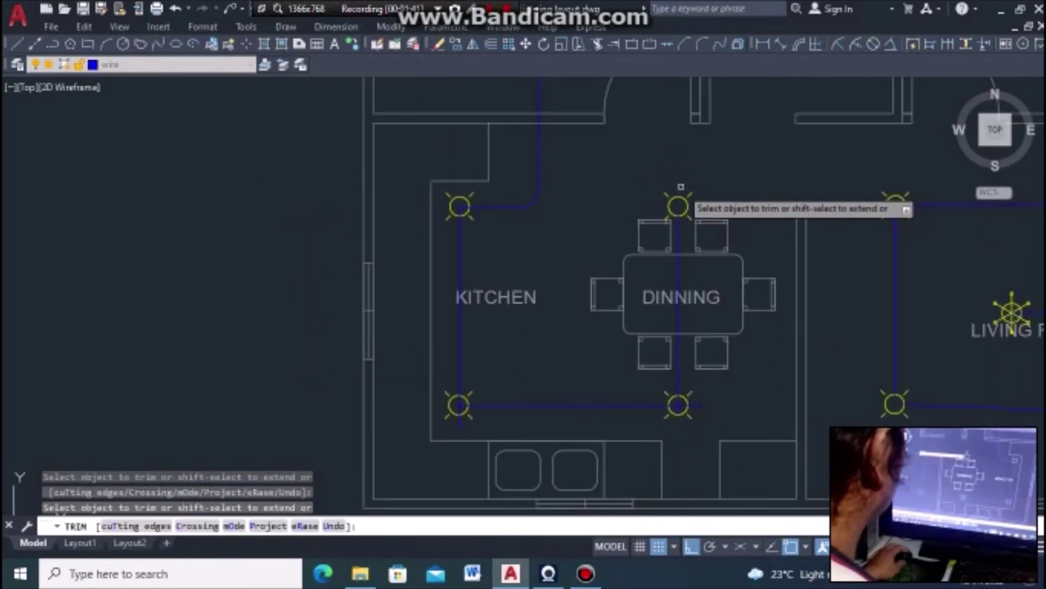
{"action": "scroll", "coordinate": [720, 280], "scroll_direction": "down", "scroll_amount": 1}
{"action": "scroll", "coordinate": [699, 323], "scroll_direction": "up", "scroll_amount": 3}
{"action": "scroll", "coordinate": [698, 325], "scroll_direction": "up", "scroll_amount": 2}
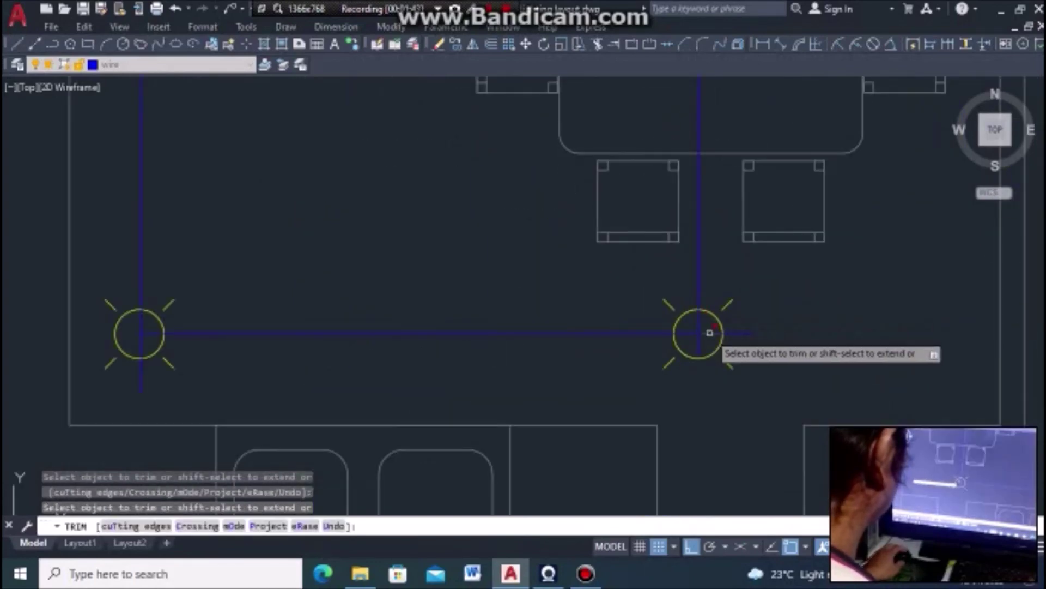
Trim the wire pieces inside the lower dining and lower kitchen fixtures
{"action": "left_click", "coordinate": [696, 320]}
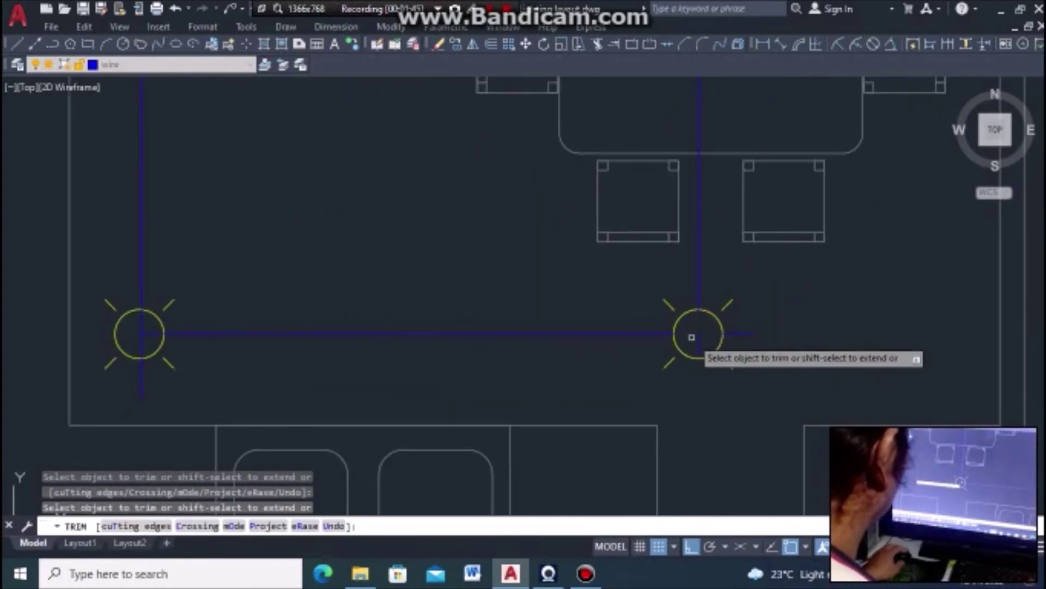
{"action": "left_click", "coordinate": [691, 334]}
{"action": "scroll", "coordinate": [847, 354], "scroll_direction": "down", "scroll_amount": 2}
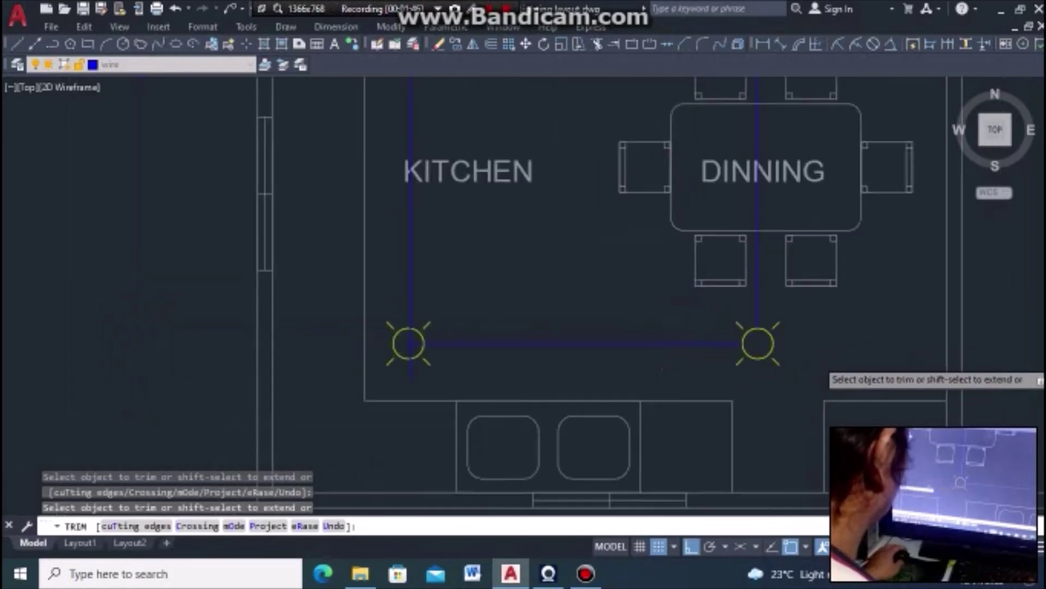
{"action": "scroll", "coordinate": [855, 364], "scroll_direction": "down", "scroll_amount": 4}
{"action": "scroll", "coordinate": [679, 359], "scroll_direction": "up", "scroll_amount": 4}
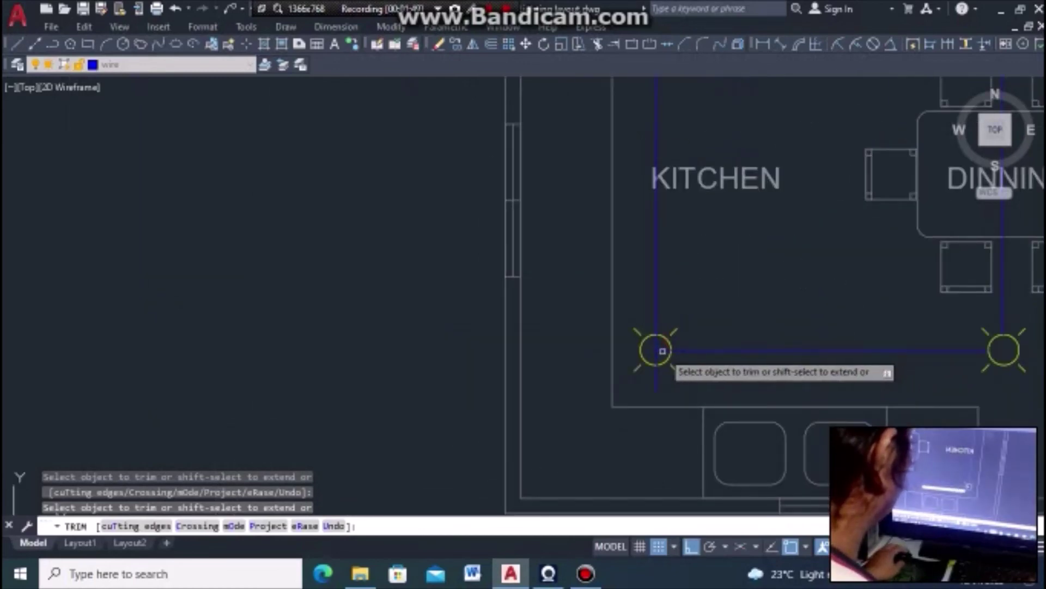
{"action": "left_click", "coordinate": [657, 349]}
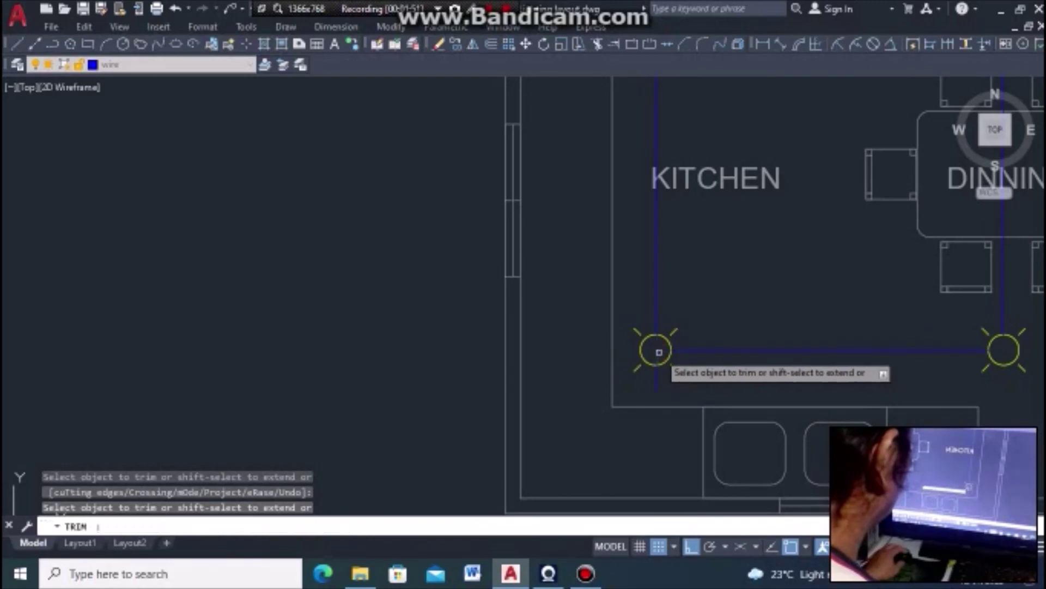
{"action": "scroll", "coordinate": [665, 327], "scroll_direction": "down", "scroll_amount": 3}
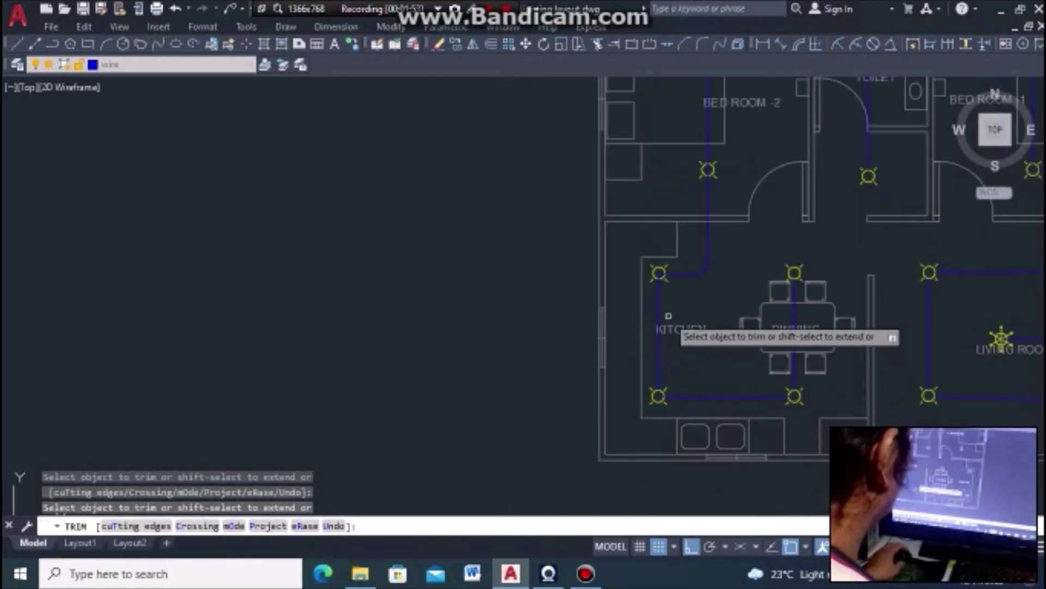
{"action": "scroll", "coordinate": [648, 215], "scroll_direction": "up", "scroll_amount": 3}
Fence-trim several wire pieces and the wire crossing the remaining fixture circle
{"action": "left_click", "coordinate": [654, 220]}
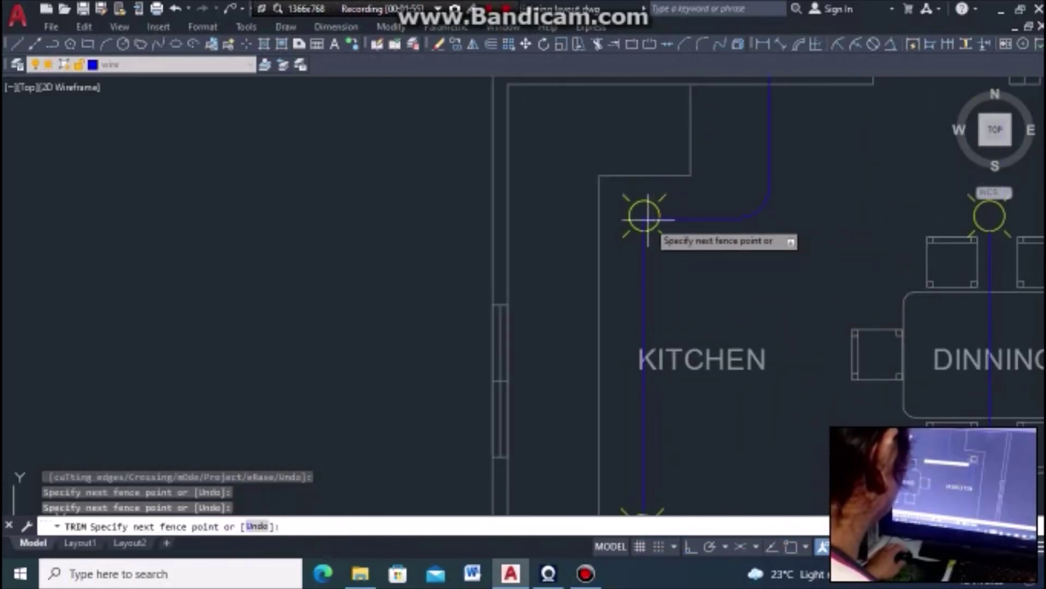
{"action": "key", "text": "Return"}
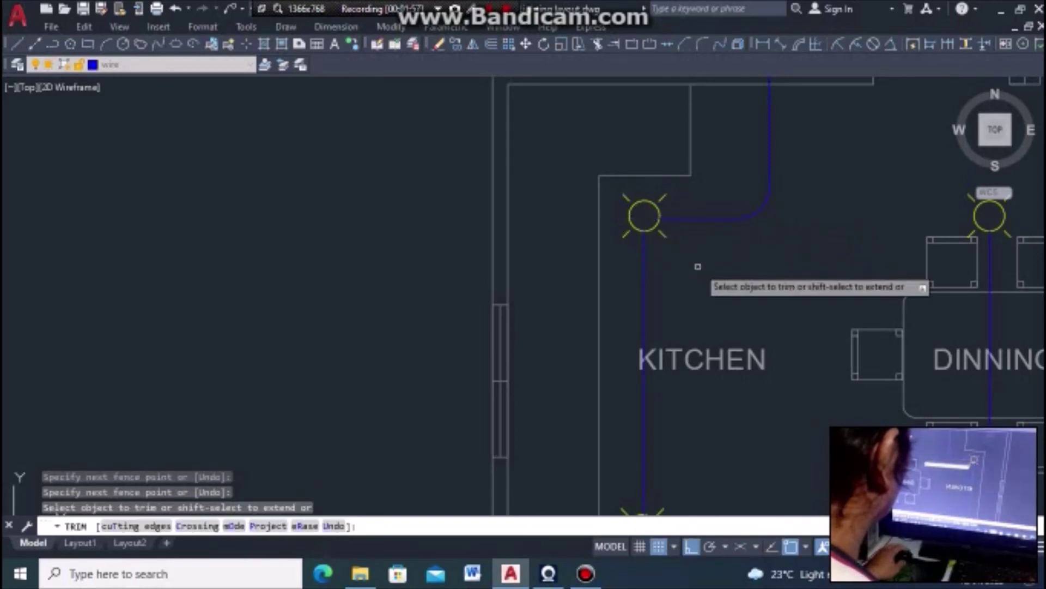
{"action": "scroll", "coordinate": [703, 267], "scroll_direction": "down", "scroll_amount": 3}
{"action": "scroll", "coordinate": [726, 155], "scroll_direction": "up", "scroll_amount": 3}
{"action": "scroll", "coordinate": [709, 180], "scroll_direction": "up", "scroll_amount": 2}
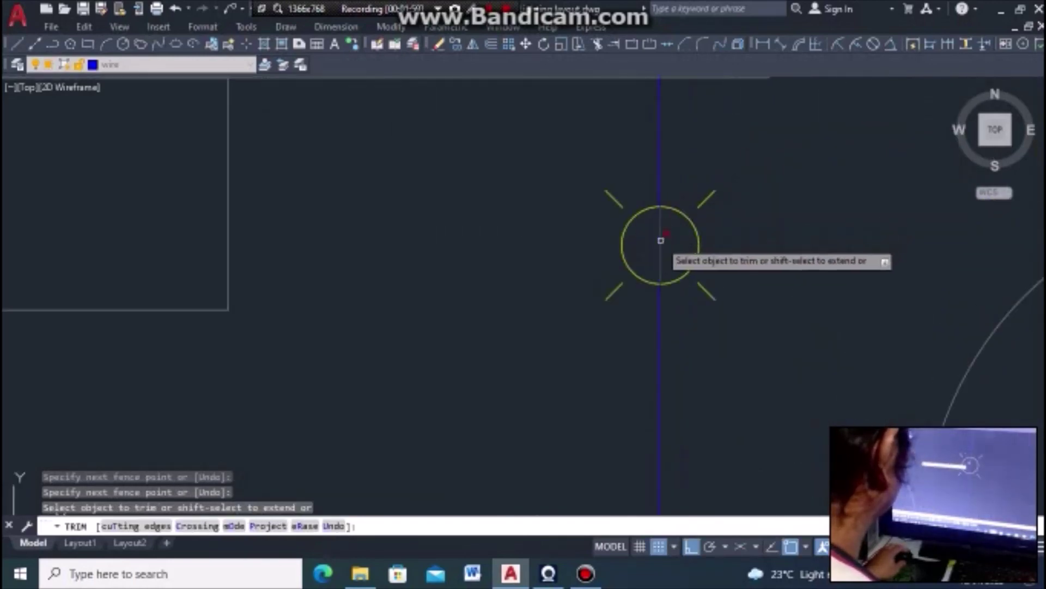
{"action": "left_click", "coordinate": [661, 236]}
{"action": "scroll", "coordinate": [676, 261], "scroll_direction": "down", "scroll_amount": 3}
{"action": "scroll", "coordinate": [674, 193], "scroll_direction": "up", "scroll_amount": 4}
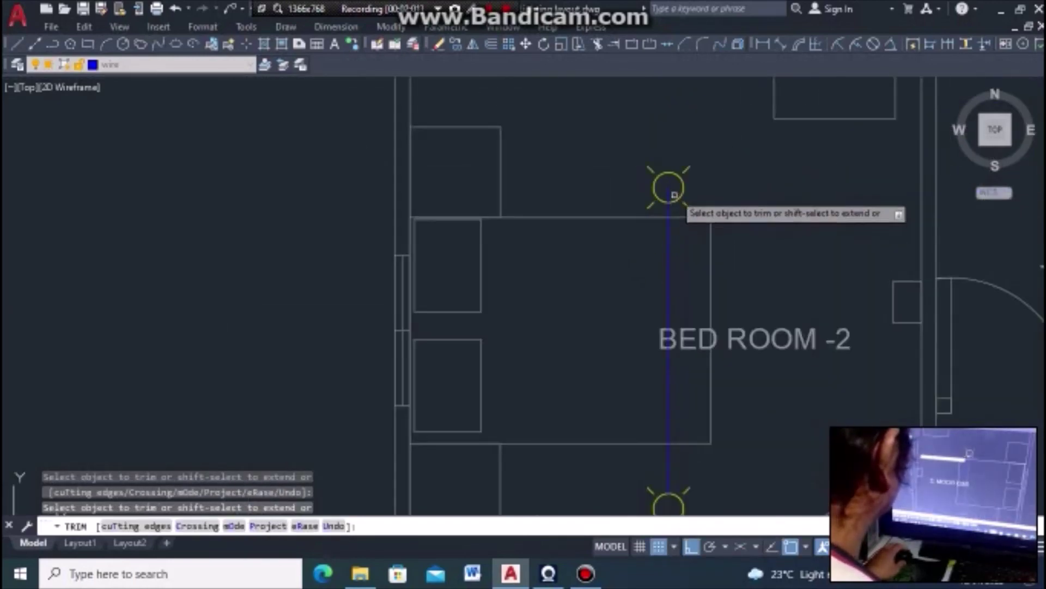
{"action": "key", "text": "Escape"}
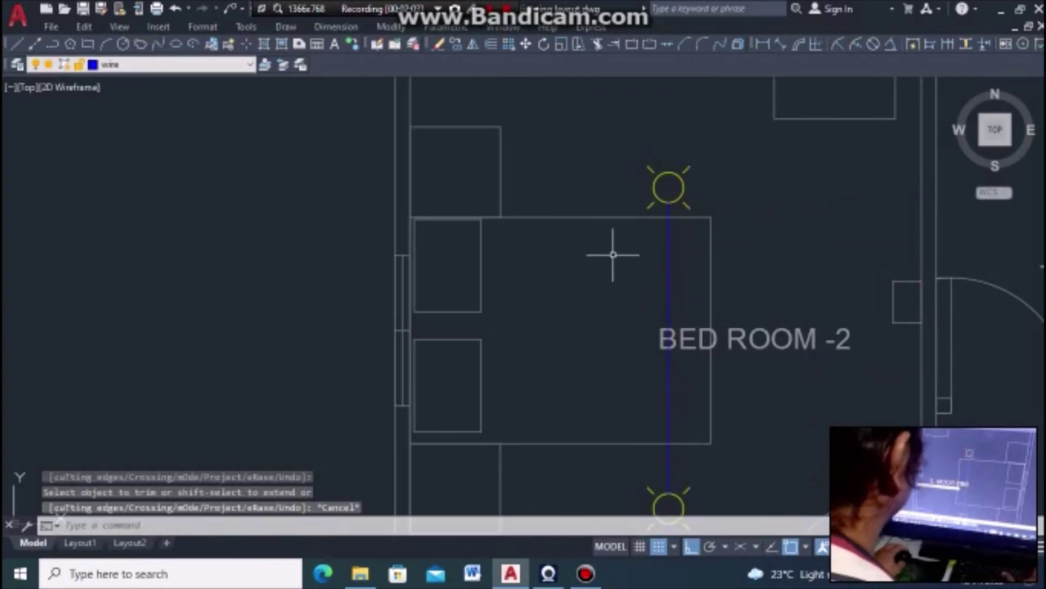
Select the home run 1 arrow and its tag
{"action": "scroll", "coordinate": [695, 405], "scroll_direction": "down", "scroll_amount": 5}
{"action": "scroll", "coordinate": [695, 406], "scroll_direction": "up", "scroll_amount": 4}
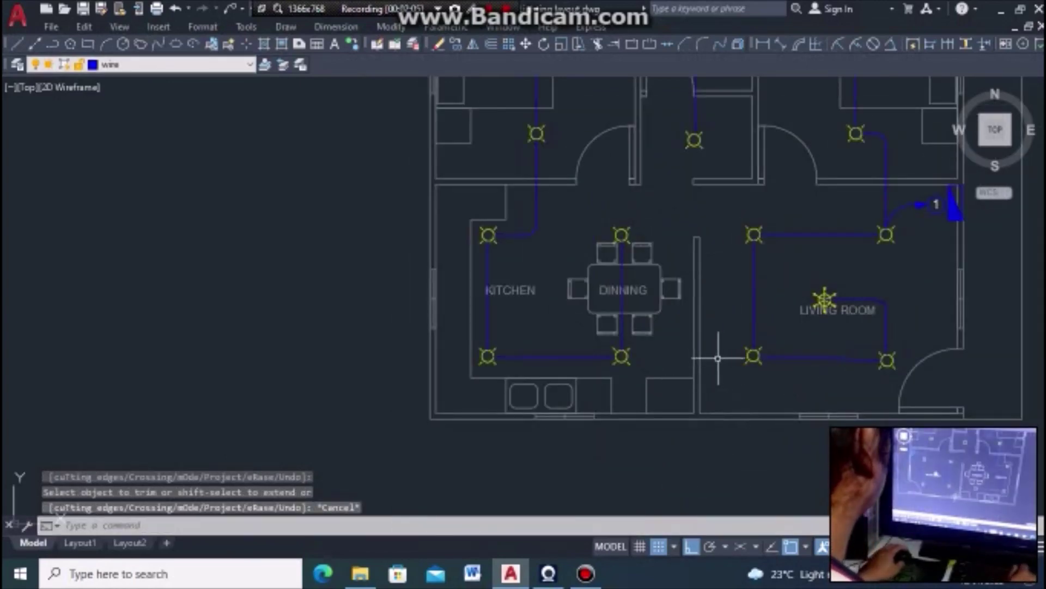
{"action": "scroll", "coordinate": [942, 224], "scroll_direction": "up", "scroll_amount": 4}
{"action": "left_click_drag", "start_coordinate": [935, 243], "coordinate": [939, 167]}
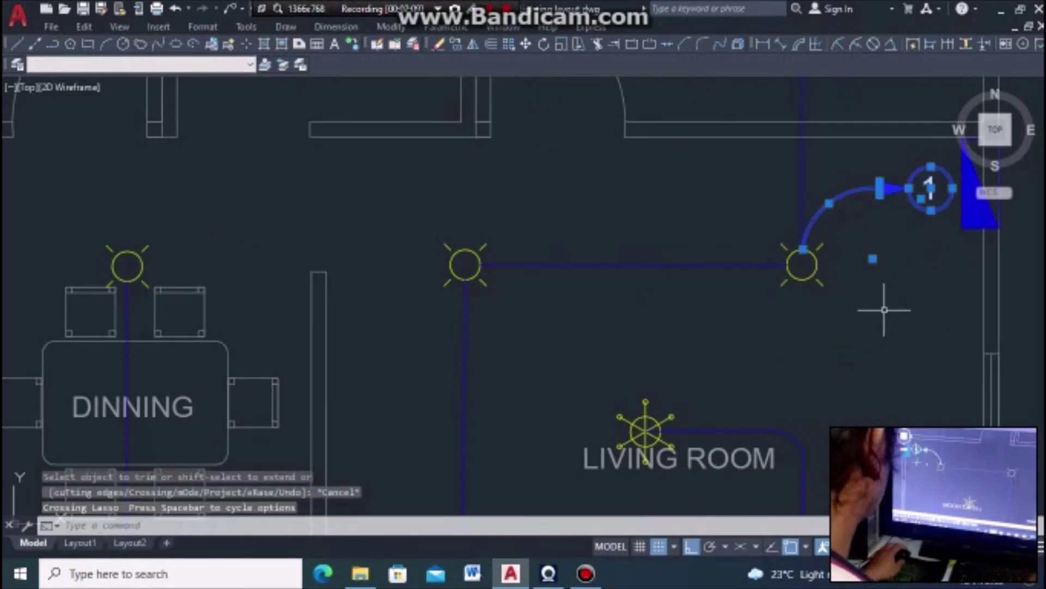
Copy the home run 1 arrow and tag from the living-room fixture to the dining light fixture
{"action": "type", "text": "co"}
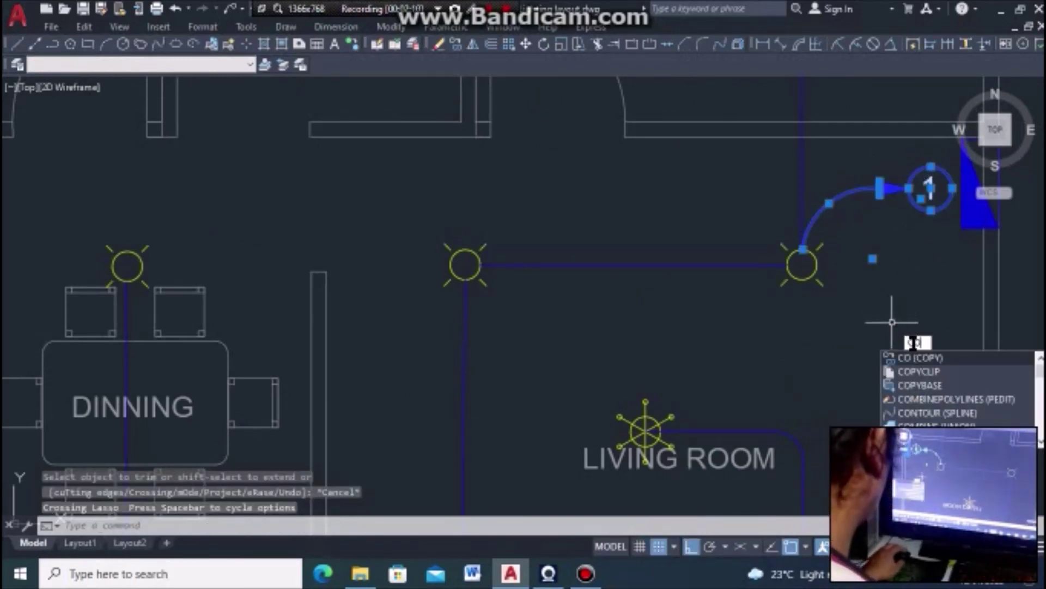
{"action": "key", "text": "Return"}
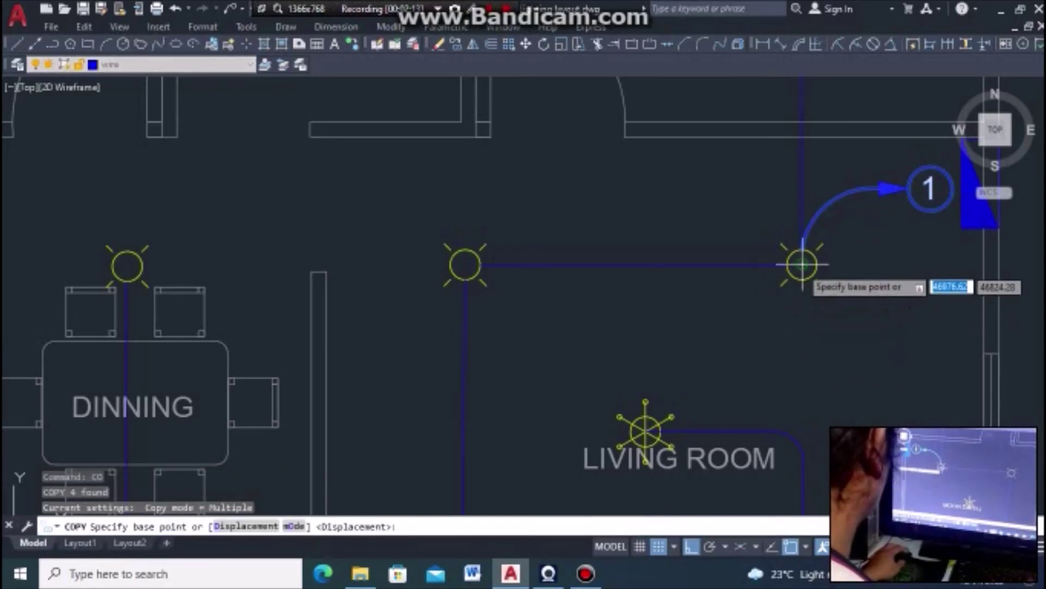
{"action": "left_click", "coordinate": [803, 266]}
{"action": "scroll", "coordinate": [812, 257], "scroll_direction": "down", "scroll_amount": 3}
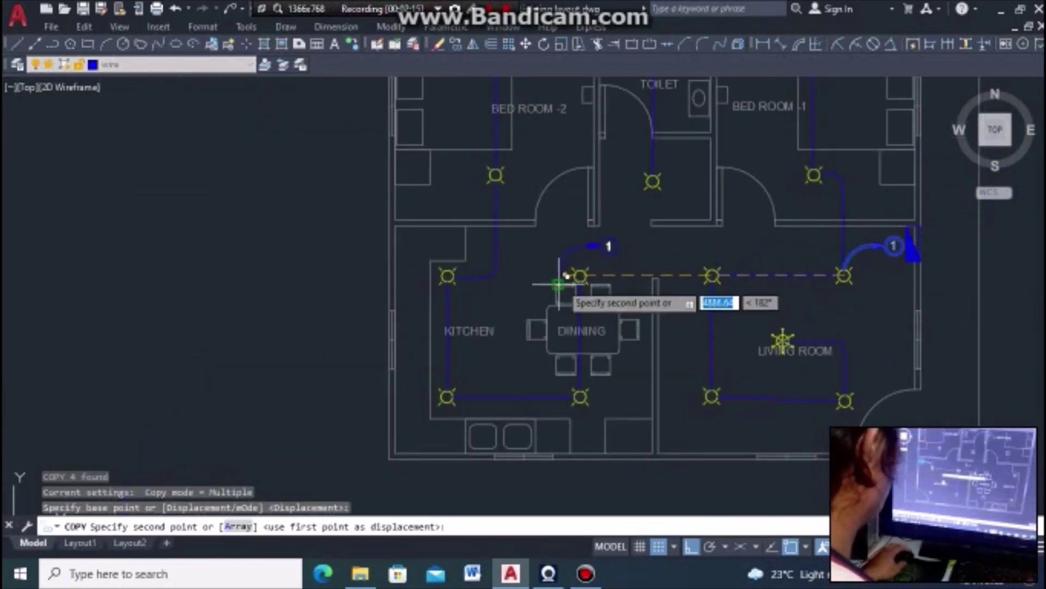
{"action": "scroll", "coordinate": [578, 273], "scroll_direction": "up", "scroll_amount": 3}
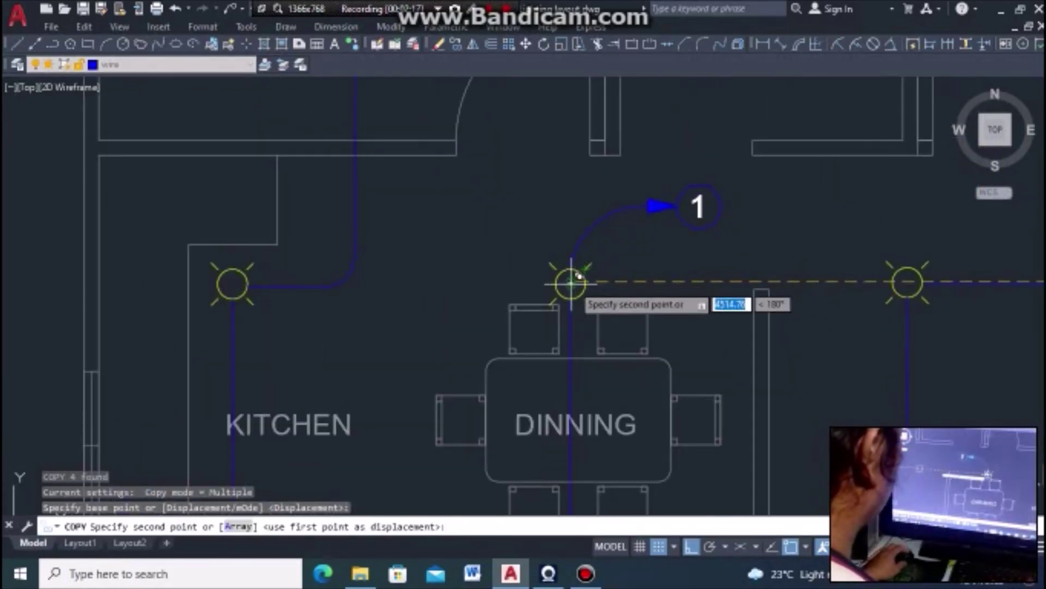
{"action": "left_click", "coordinate": [571, 283]}
{"action": "key", "text": "Escape"}
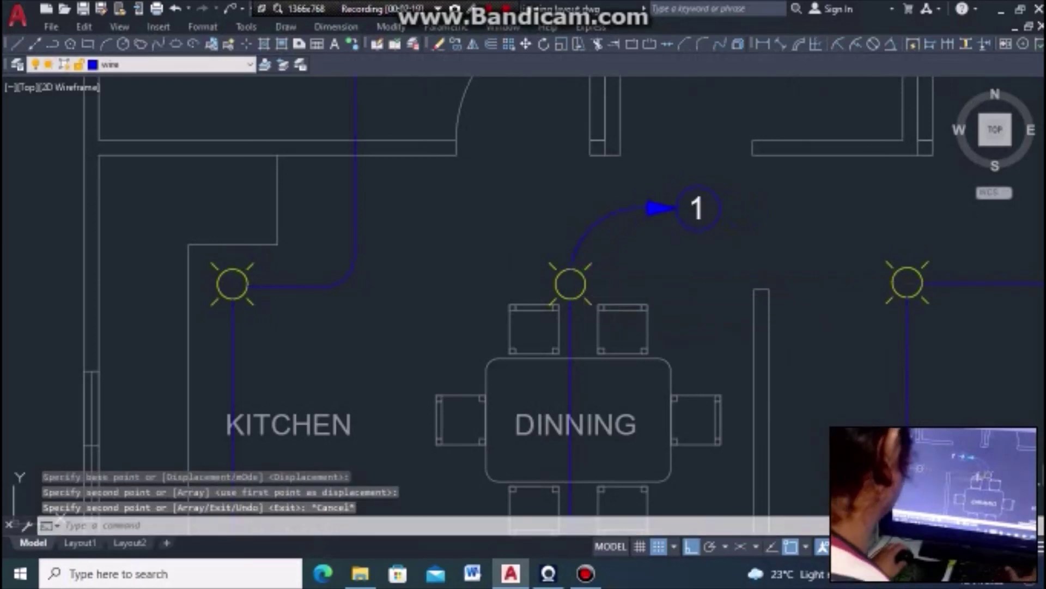
{"action": "key", "text": "Escape"}
{"action": "scroll", "coordinate": [621, 332], "scroll_direction": "down", "scroll_amount": 3}
{"action": "scroll", "coordinate": [621, 275], "scroll_direction": "up", "scroll_amount": 2}
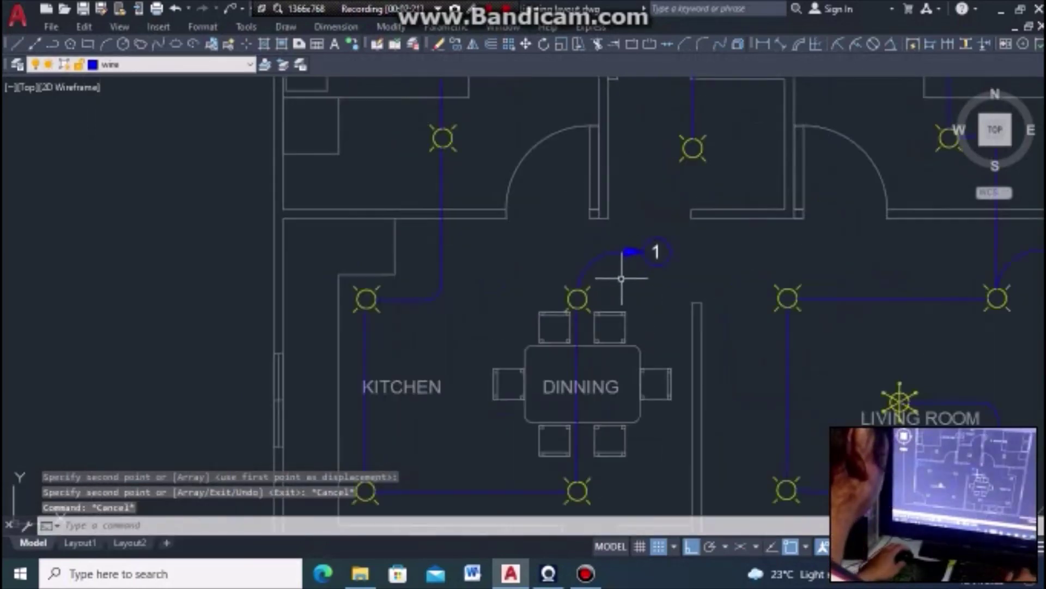
{"action": "scroll", "coordinate": [666, 255], "scroll_direction": "up", "scroll_amount": 2}
Change the copied tag's text from 1 to 2
{"action": "left_click", "coordinate": [679, 237]}
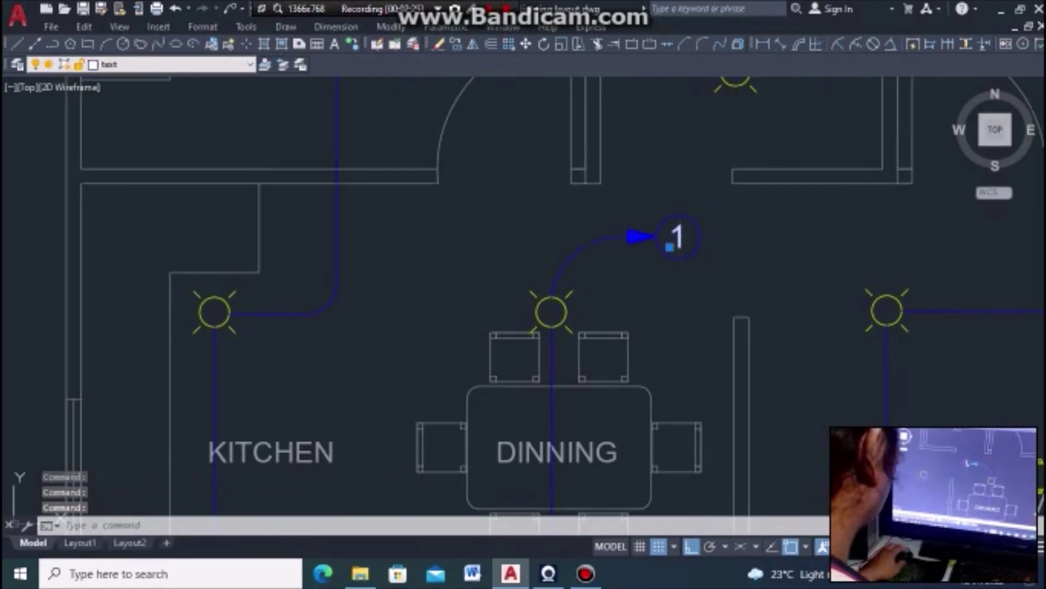
{"action": "type", "text": "ed"}
{"action": "key", "text": "Return"}
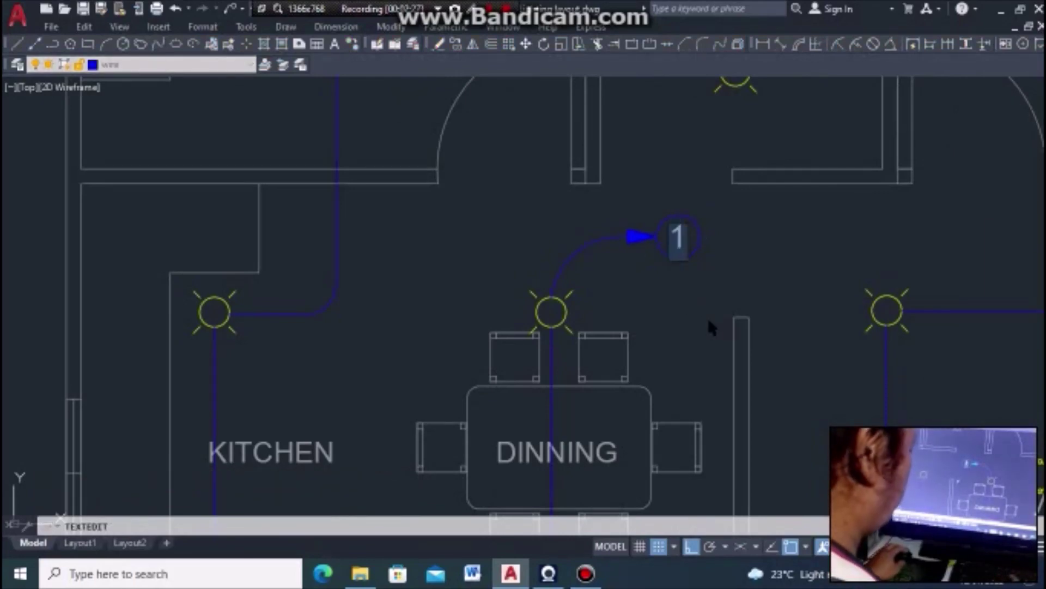
{"action": "type", "text": "2"}
{"action": "left_click", "coordinate": [755, 273]}
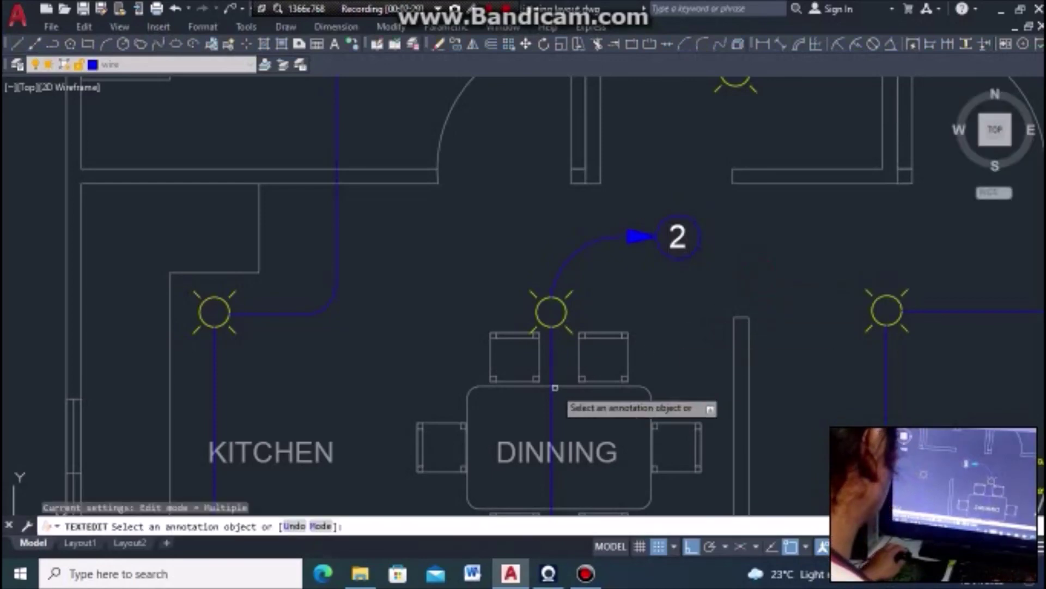
{"action": "key", "text": "Escape"}
{"action": "scroll", "coordinate": [663, 361], "scroll_direction": "down", "scroll_amount": 5}
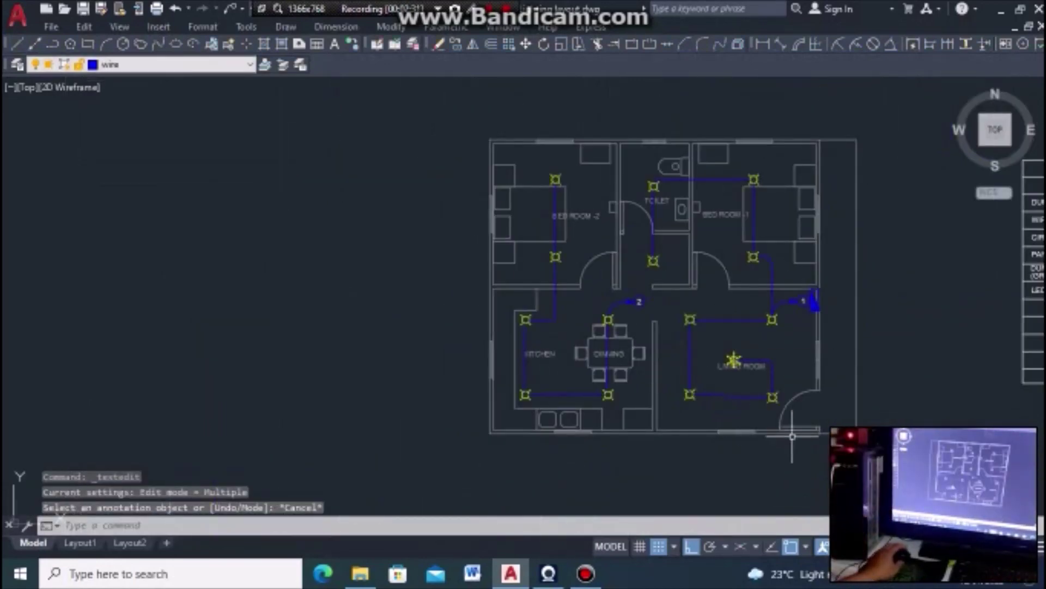
{"action": "middle_click_drag", "start_coordinate": [753, 417], "coordinate": [696, 317]}
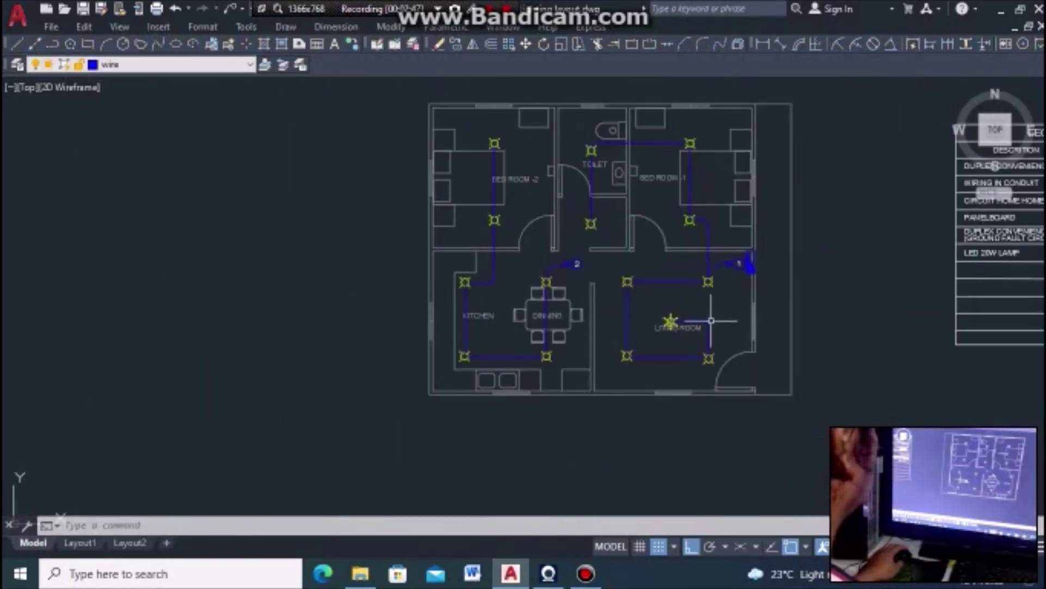
Copy the living room light fixture to just outside the east wall, beside the home-run 1 arrow
{"action": "scroll", "coordinate": [754, 245], "scroll_direction": "up", "scroll_amount": 4}
{"action": "type", "text": "c"}
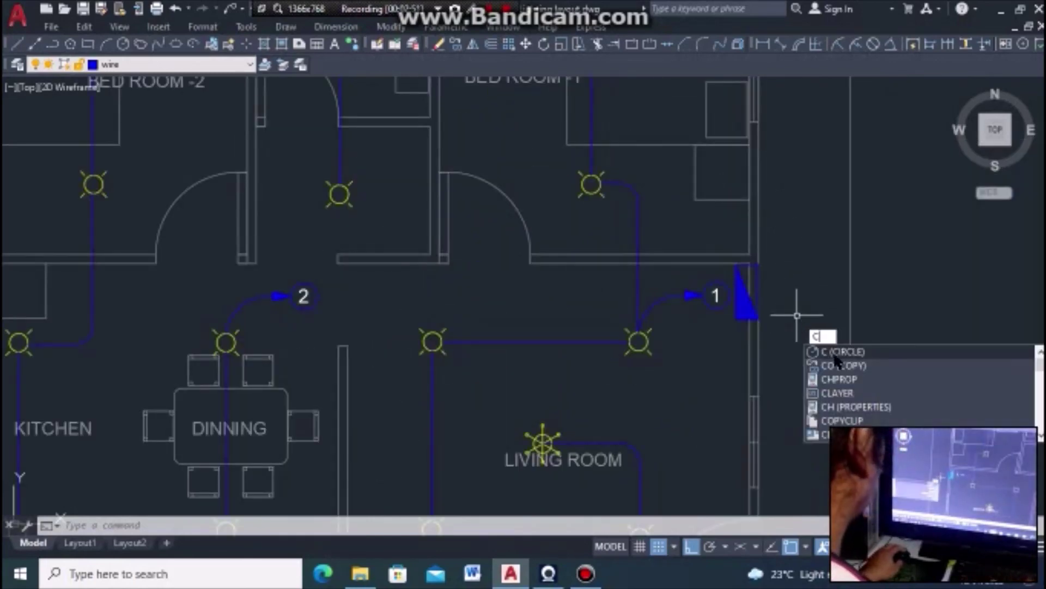
{"action": "key", "text": "Return"}
{"action": "key", "text": "Escape"}
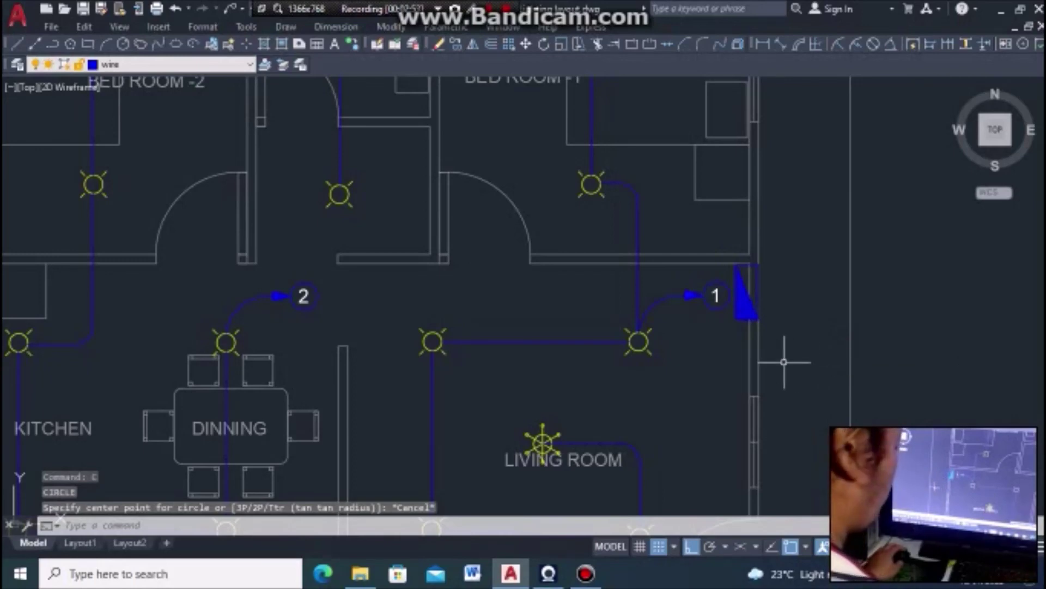
{"action": "type", "text": "do"}
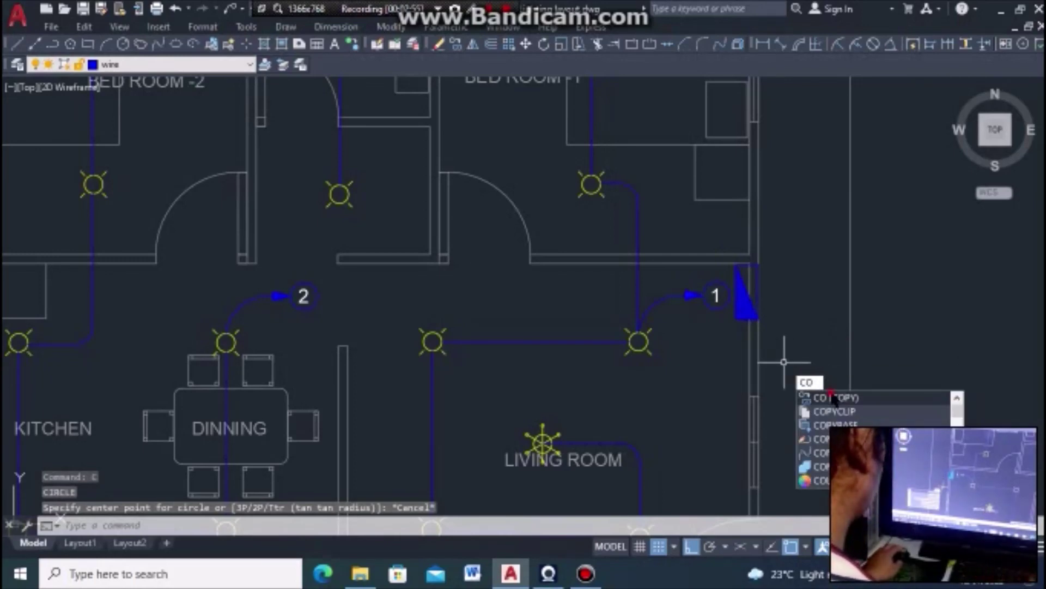
{"action": "key", "text": "Return"}
{"action": "left_click", "coordinate": [639, 341]}
{"action": "key", "text": "Return"}
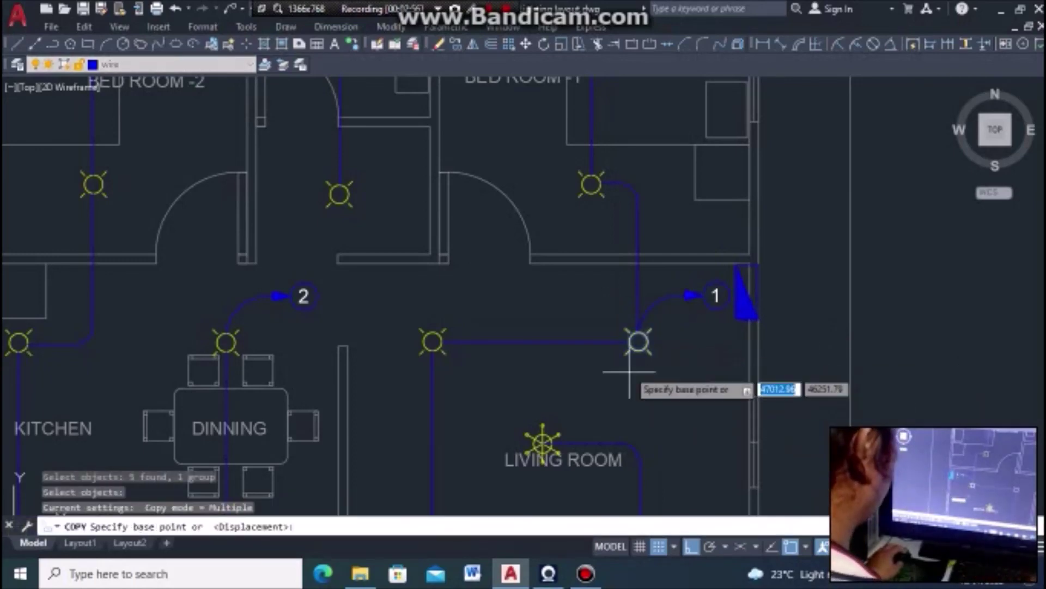
{"action": "left_click", "coordinate": [639, 341]}
{"action": "scroll", "coordinate": [641, 342], "scroll_direction": "down", "scroll_amount": 4}
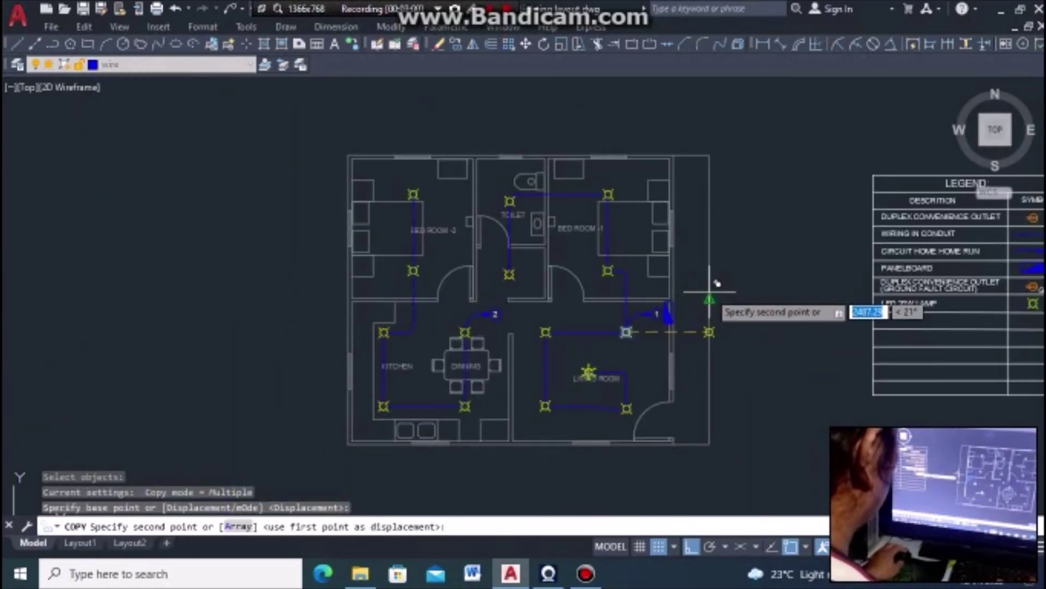
{"action": "key", "text": "F8"}
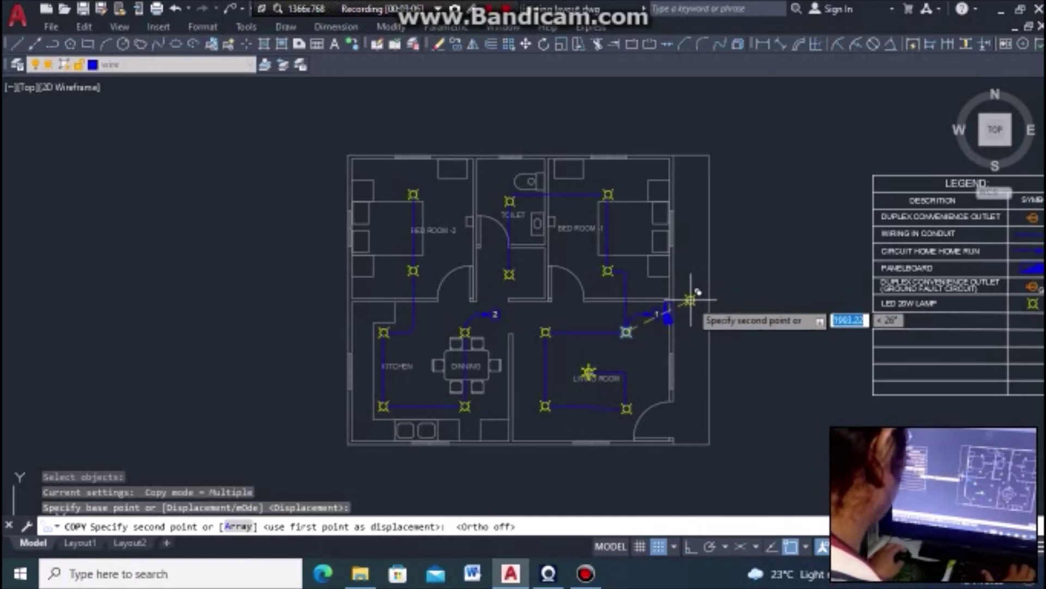
{"action": "left_click", "coordinate": [689, 300]}
{"action": "key", "text": "Escape"}
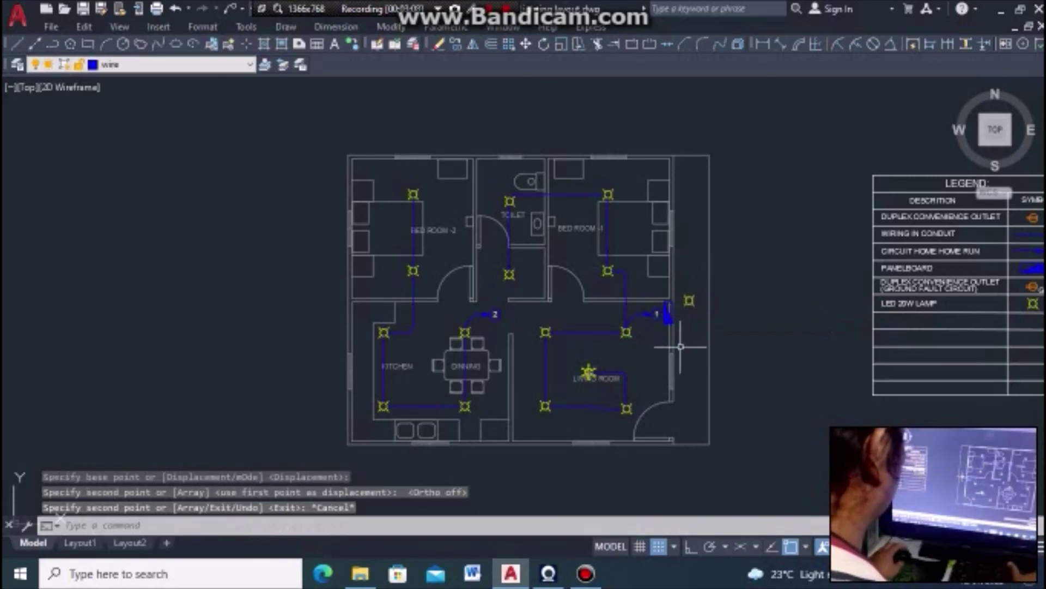
{"action": "scroll", "coordinate": [665, 363], "scroll_direction": "up", "scroll_amount": 2}
{"action": "type", "text": "L"}
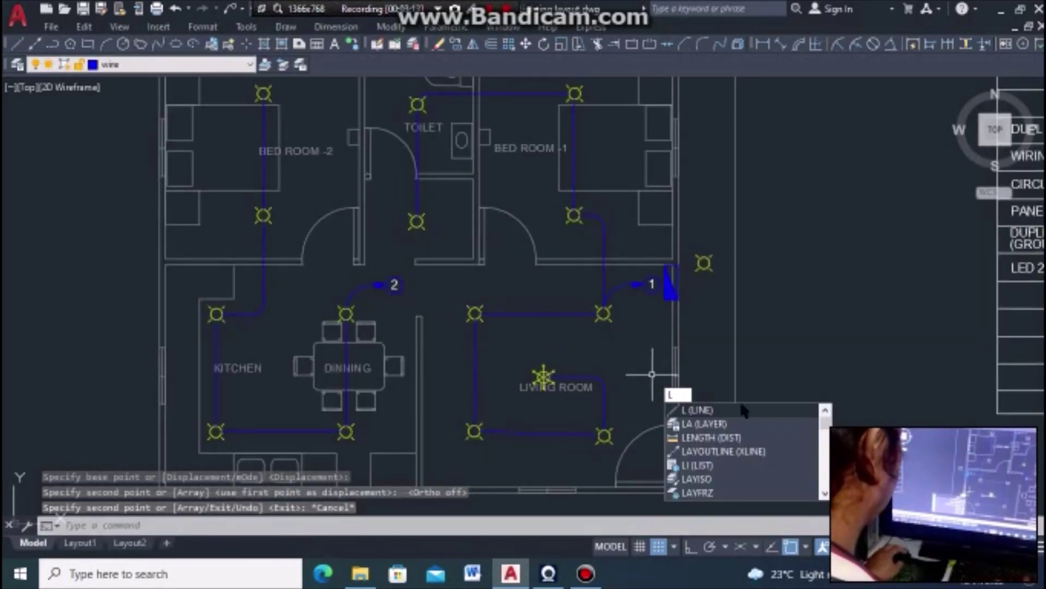
Draw a horizontal wire from the living room fixture east past the wall
{"action": "left_click", "coordinate": [743, 410]}
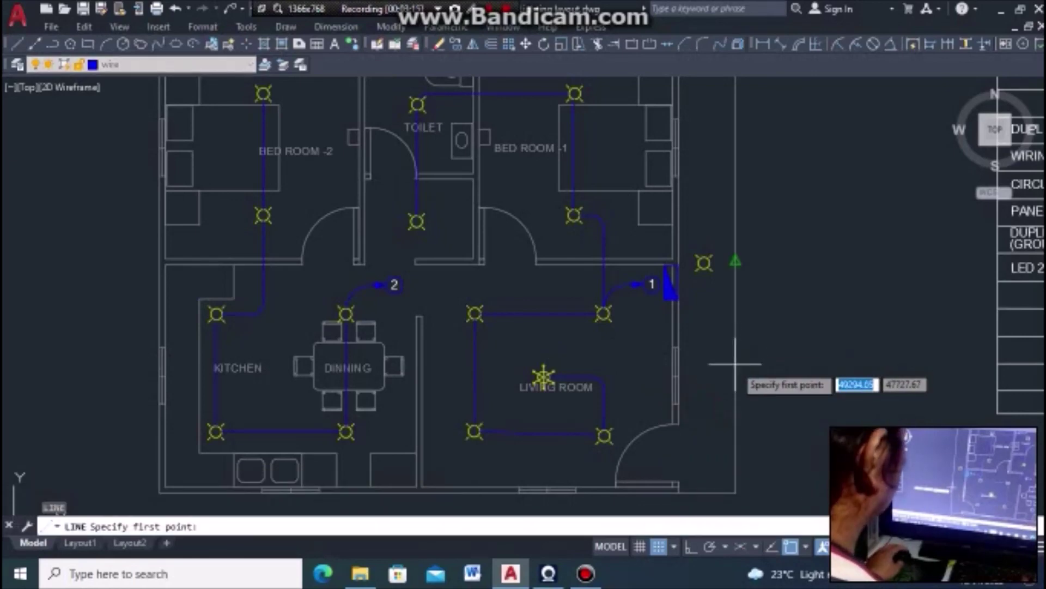
{"action": "scroll", "coordinate": [649, 302], "scroll_direction": "up", "scroll_amount": 2}
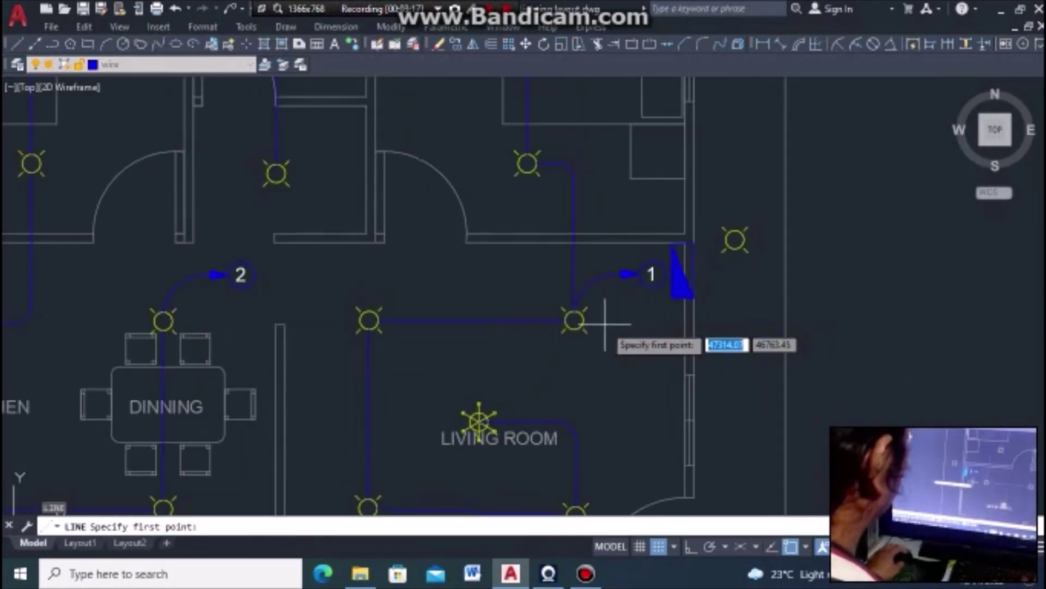
{"action": "left_click", "coordinate": [575, 320]}
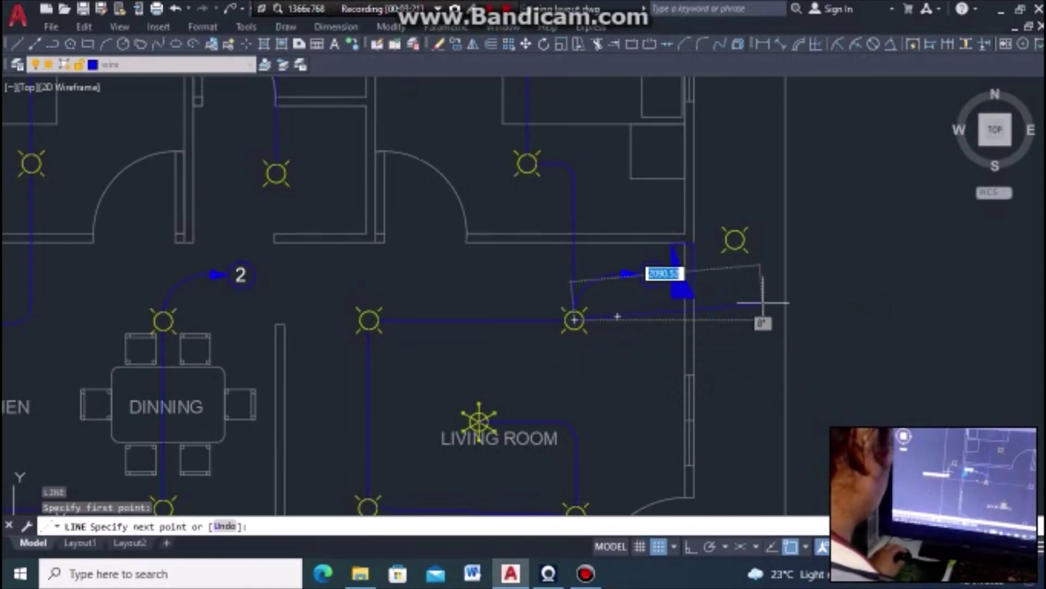
{"action": "key", "text": "F9"}
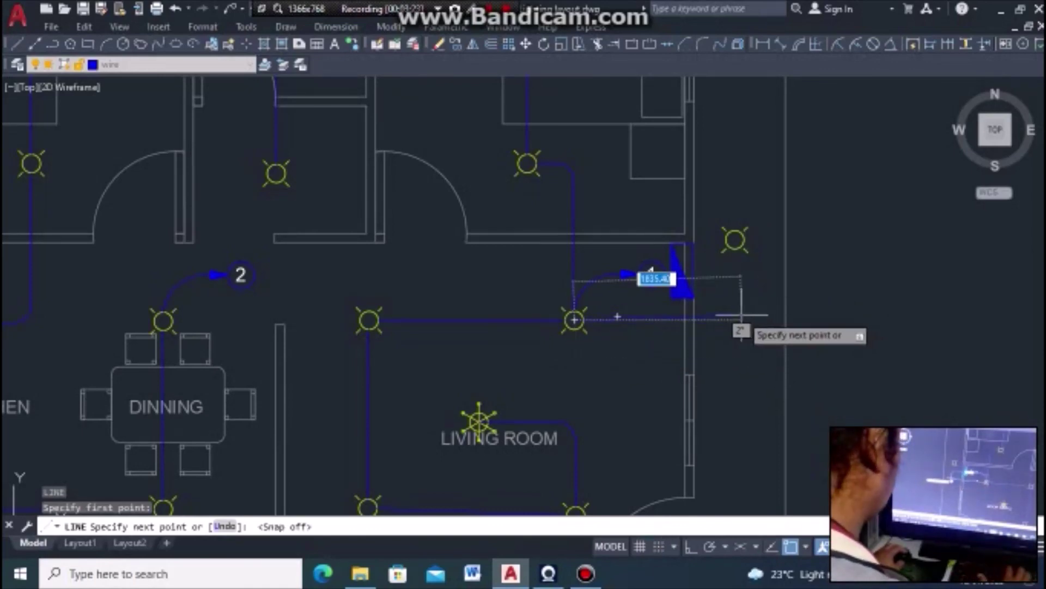
{"action": "left_click", "coordinate": [741, 314]}
{"action": "key", "text": "Escape"}
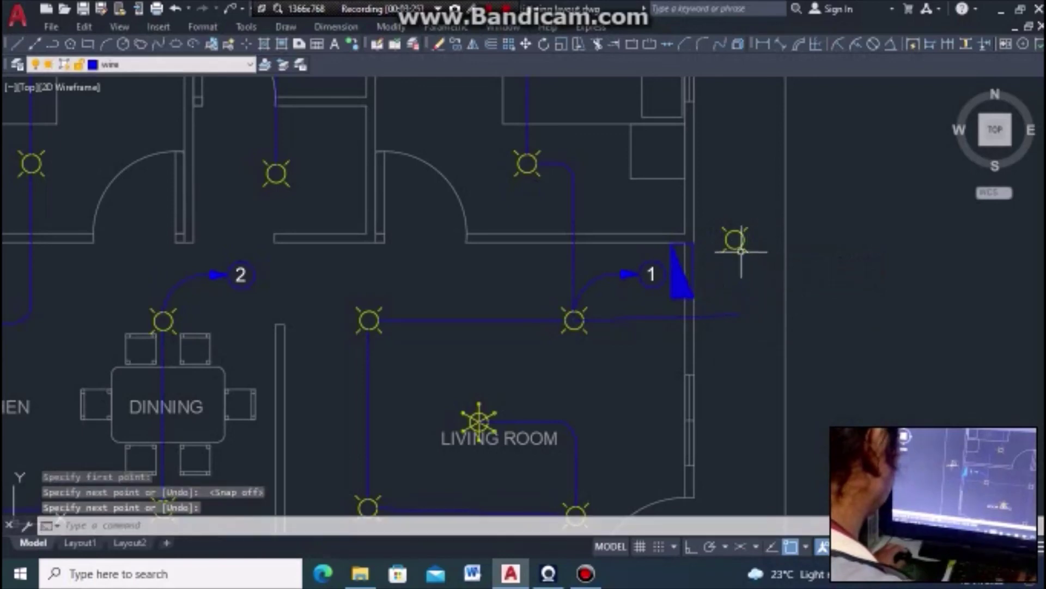
Draw a straight vertical wire down from the outdoor fixture
{"action": "key", "text": "Return"}
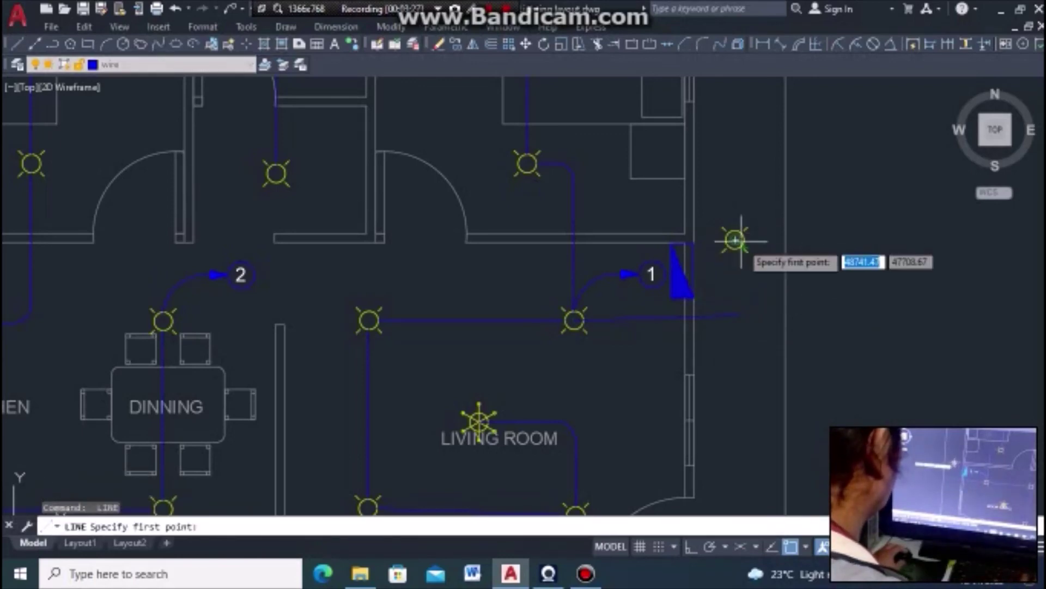
{"action": "left_click", "coordinate": [735, 240]}
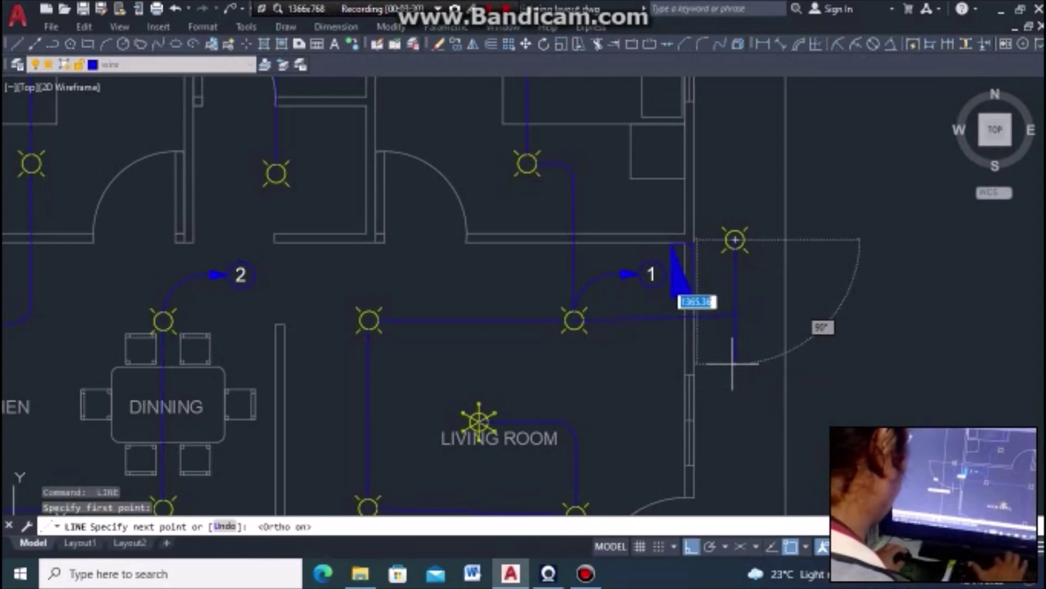
{"action": "key", "text": "F8"}
{"action": "left_click", "coordinate": [731, 364]}
{"action": "key", "text": "Return"}
{"action": "key", "text": "Escape"}
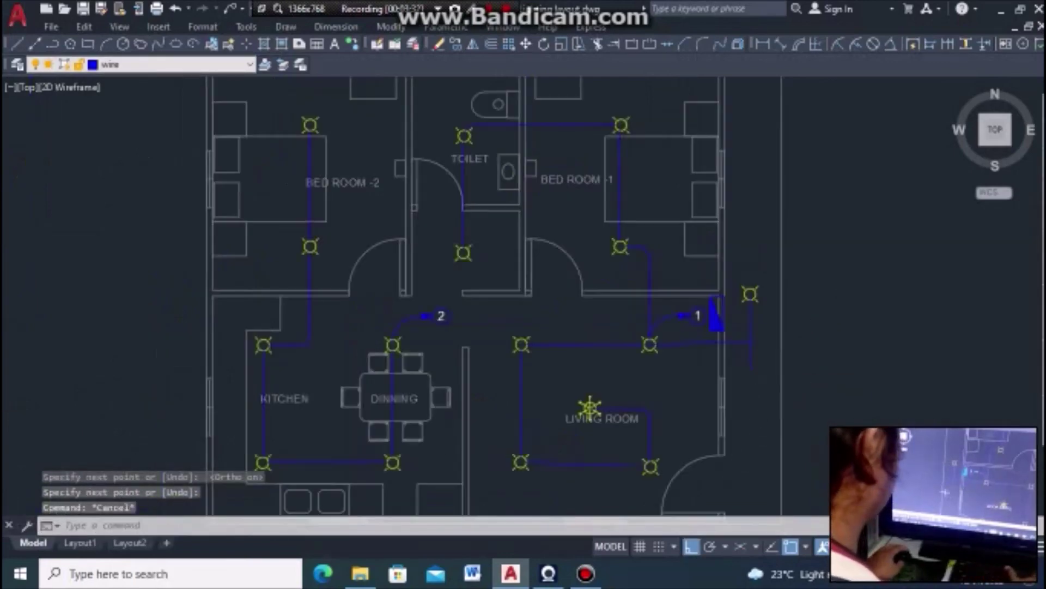
{"action": "scroll", "coordinate": [752, 436], "scroll_direction": "down", "scroll_amount": 5}
{"action": "scroll", "coordinate": [765, 421], "scroll_direction": "up", "scroll_amount": 5}
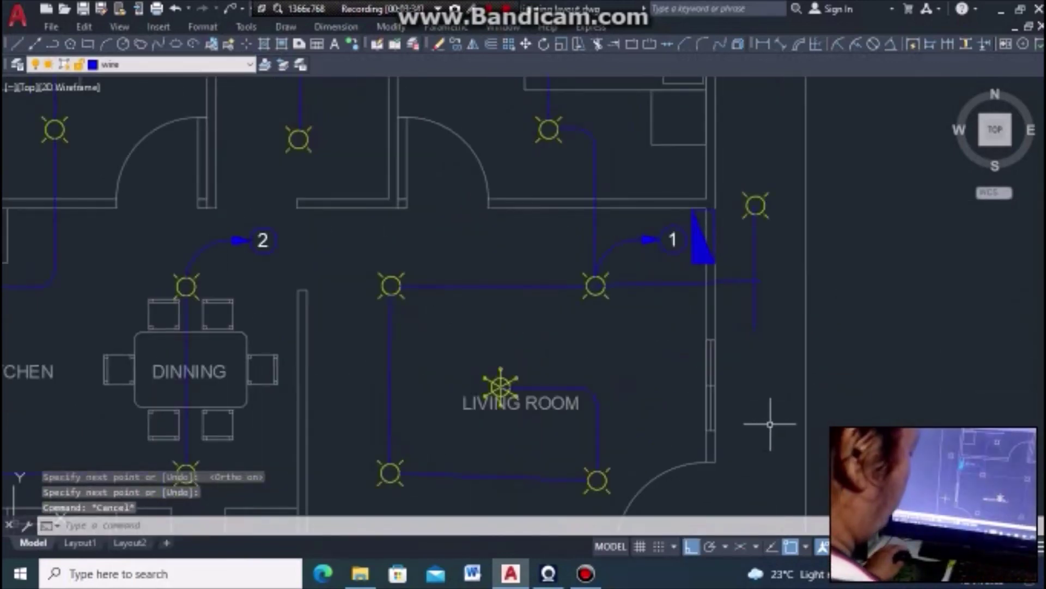
Fillet the corner between the two wires and trim the leftover wire end
{"action": "type", "text": "f"}
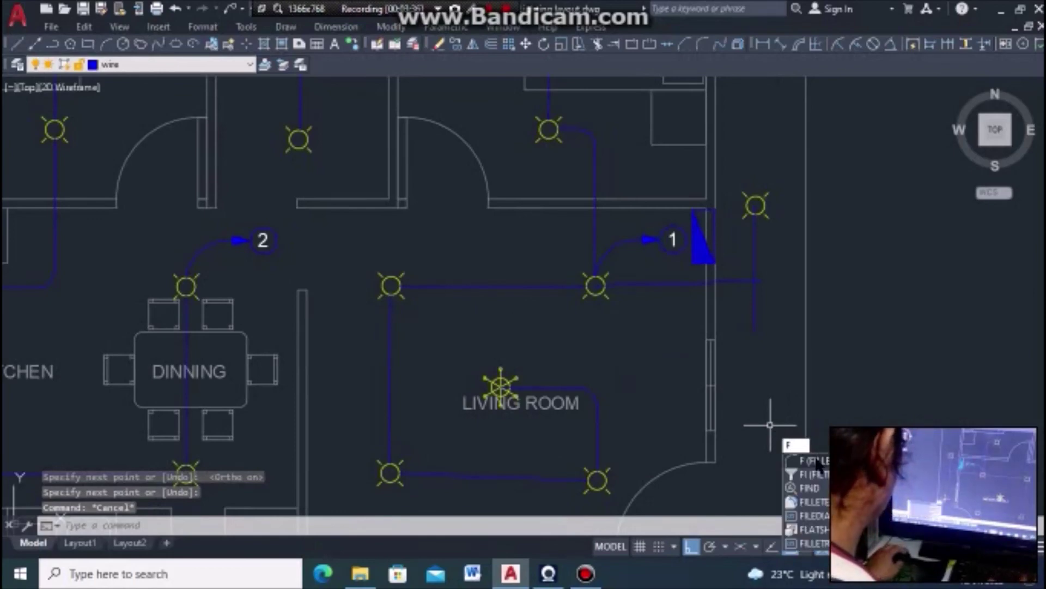
{"action": "key", "text": "Return"}
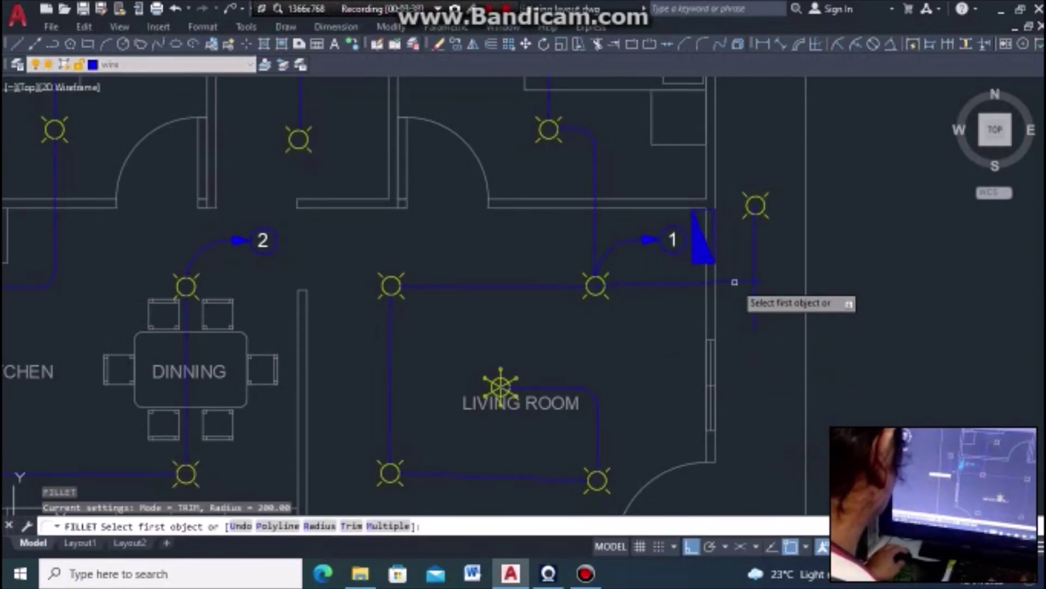
{"action": "left_click", "coordinate": [738, 283]}
{"action": "left_click", "coordinate": [760, 245]}
{"action": "type", "text": "TR"}
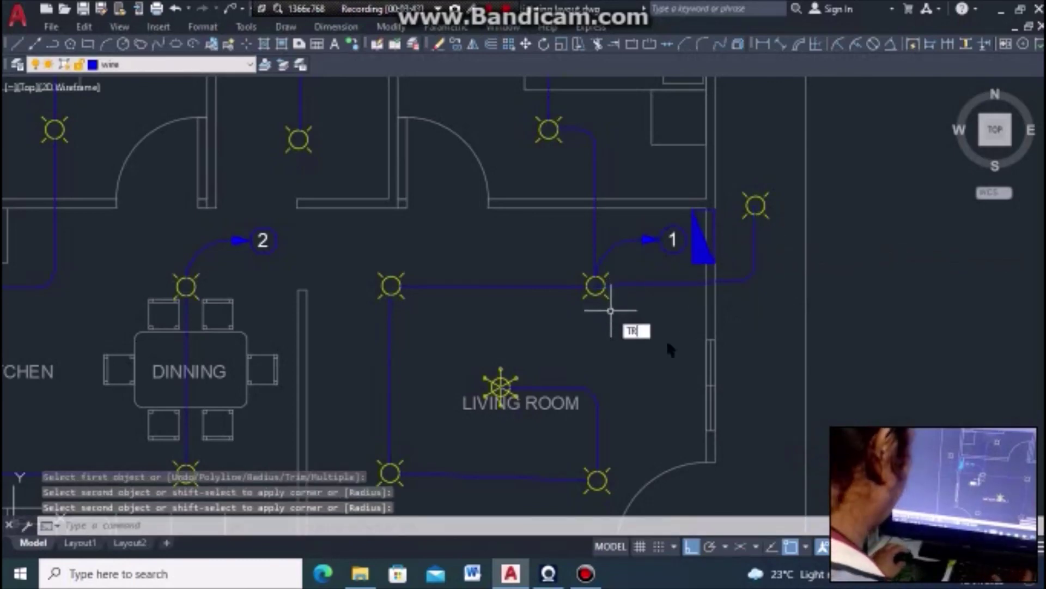
{"action": "key", "text": "Return"}
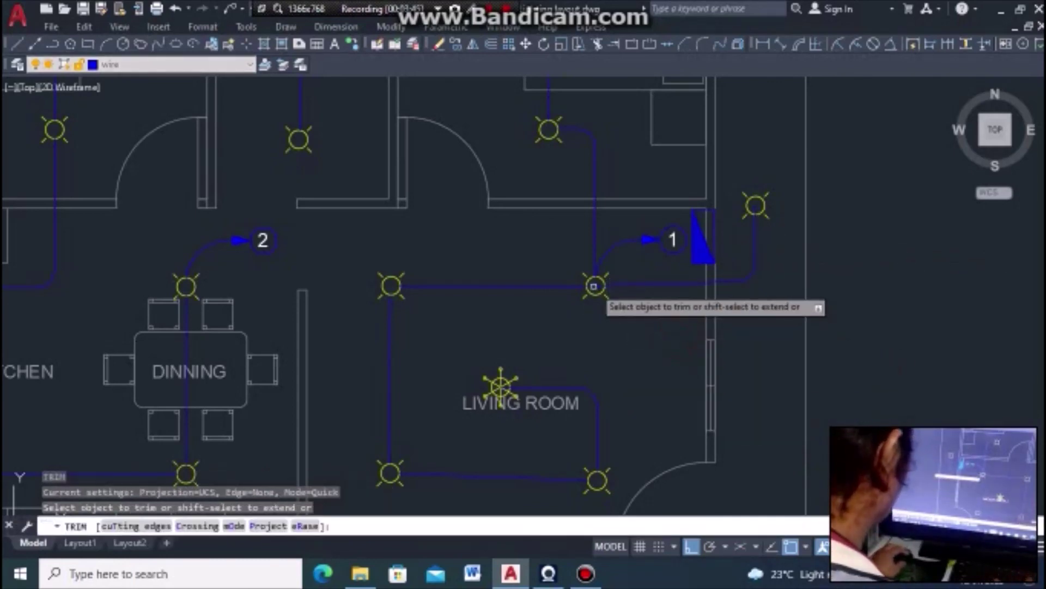
{"action": "scroll", "coordinate": [594, 286], "scroll_direction": "up", "scroll_amount": 4}
{"action": "left_click", "coordinate": [597, 280]}
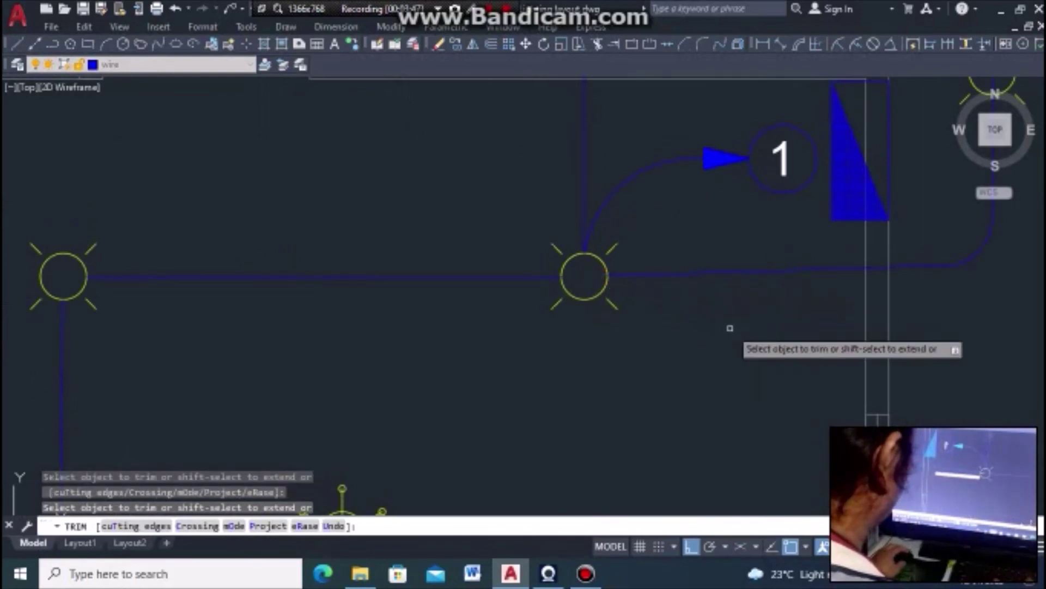
{"action": "scroll", "coordinate": [730, 328], "scroll_direction": "down", "scroll_amount": 4}
{"action": "scroll", "coordinate": [819, 235], "scroll_direction": "up", "scroll_amount": 4}
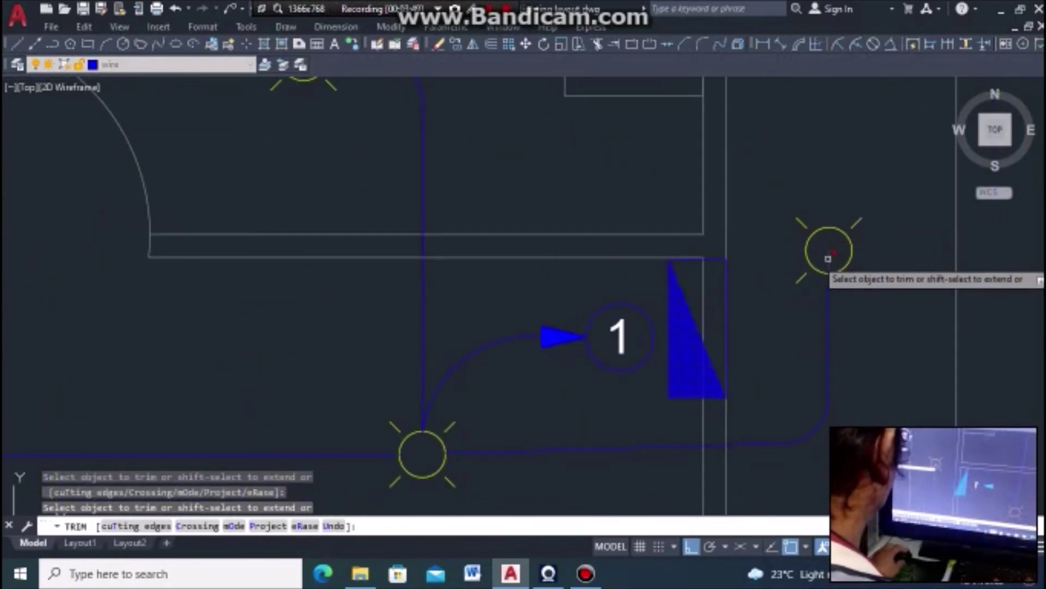
{"action": "key", "text": "Escape"}
{"action": "scroll", "coordinate": [861, 270], "scroll_direction": "down", "scroll_amount": 4}
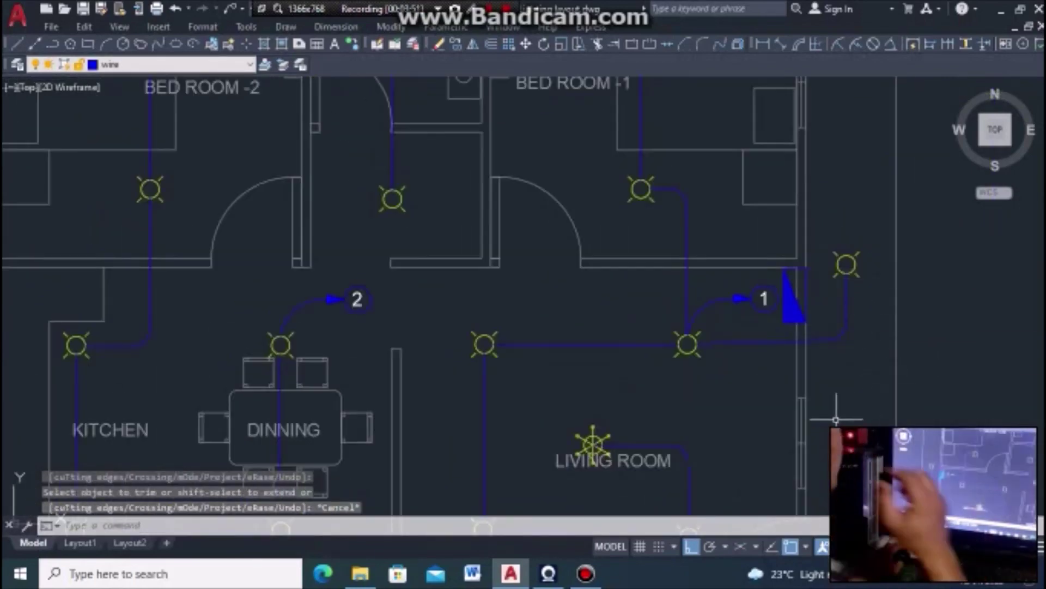
{"action": "scroll", "coordinate": [836, 420], "scroll_direction": "down", "scroll_amount": 2}
{"action": "scroll", "coordinate": [810, 386], "scroll_direction": "down", "scroll_amount": 2}
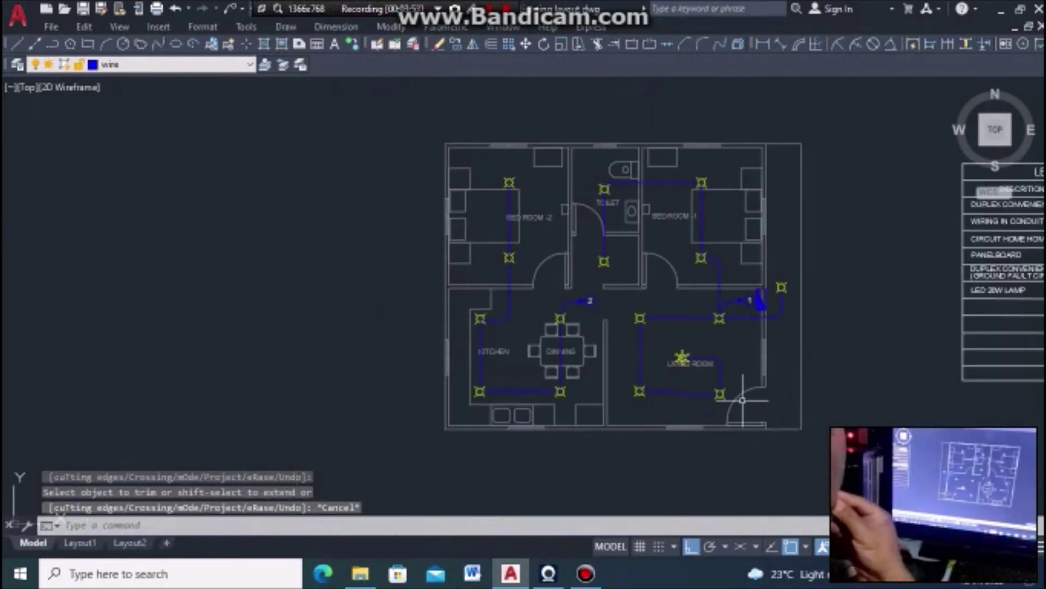
{"action": "scroll", "coordinate": [736, 398], "scroll_direction": "up", "scroll_amount": 4}
{"action": "scroll", "coordinate": [720, 398], "scroll_direction": "down", "scroll_amount": 2}
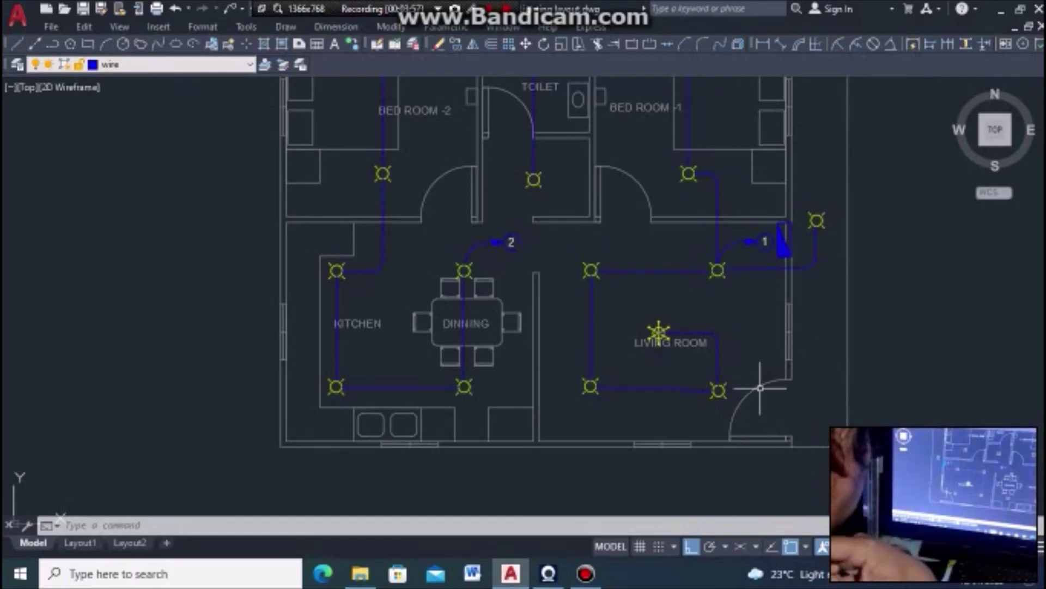
{"action": "scroll", "coordinate": [779, 348], "scroll_direction": "down", "scroll_amount": 2}
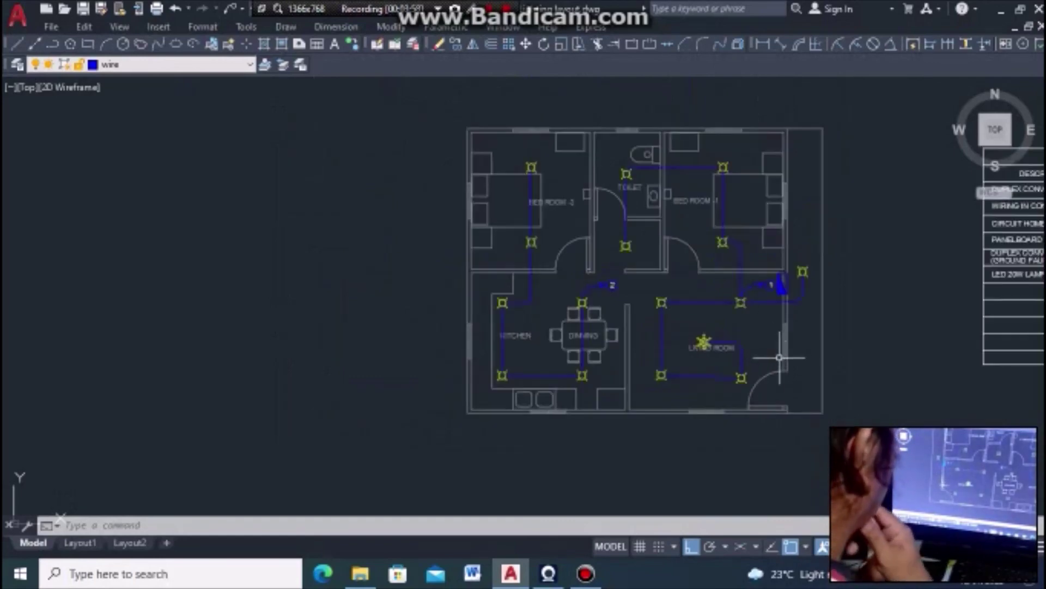
{"action": "scroll", "coordinate": [705, 214], "scroll_direction": "up", "scroll_amount": 3}
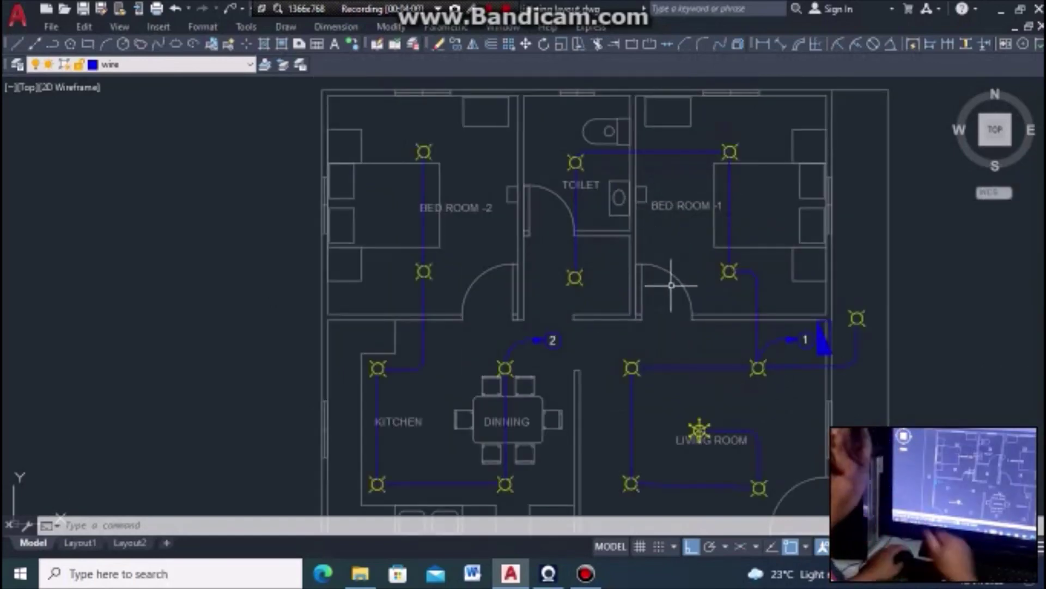
{"action": "scroll", "coordinate": [780, 376], "scroll_direction": "up", "scroll_amount": 4}
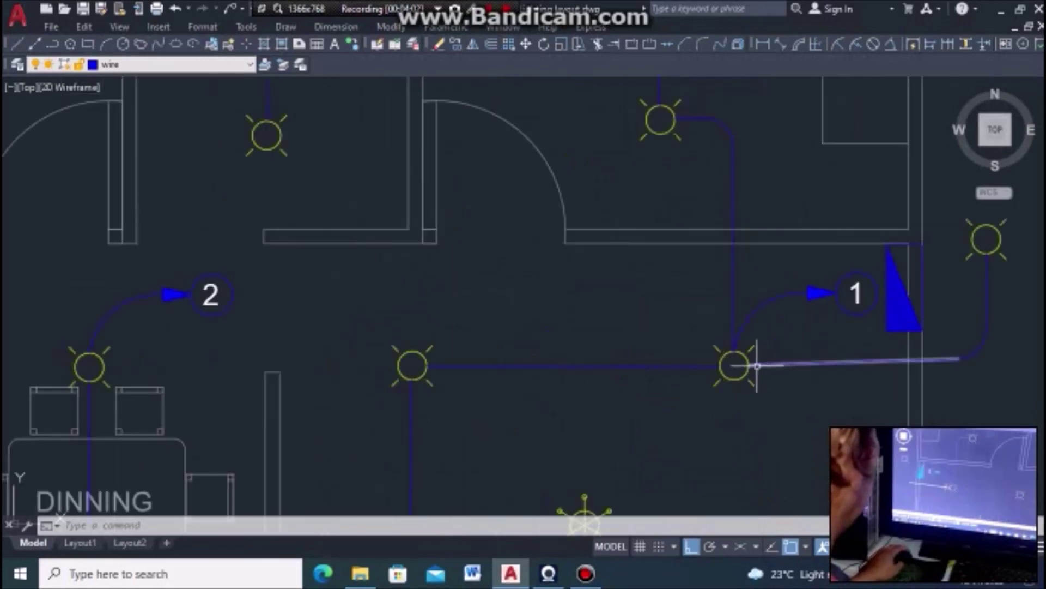
{"action": "scroll", "coordinate": [661, 299], "scroll_direction": "down", "scroll_amount": 2}
{"action": "scroll", "coordinate": [672, 273], "scroll_direction": "down", "scroll_amount": 4}
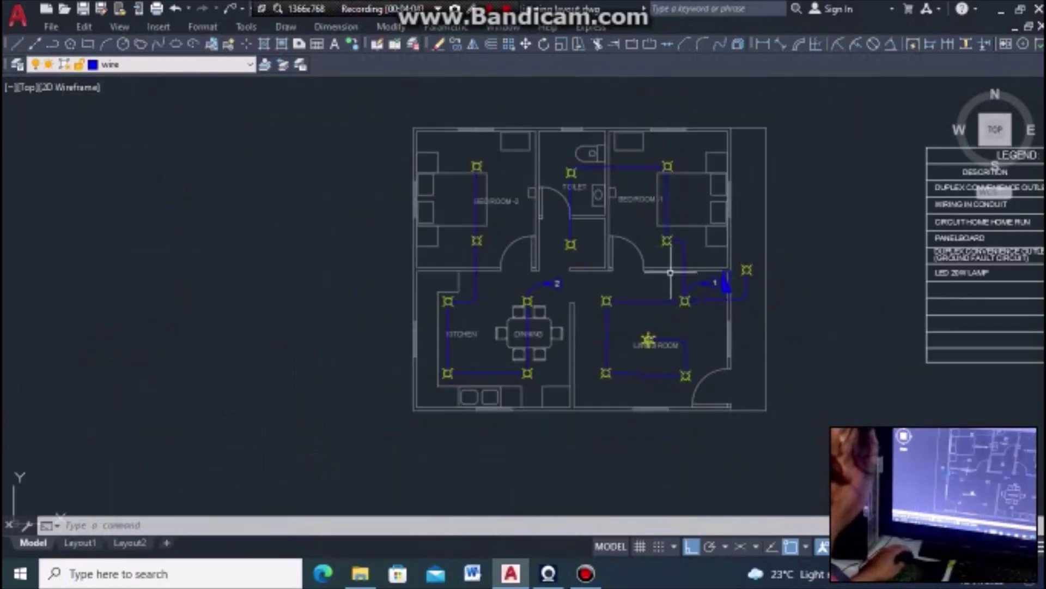